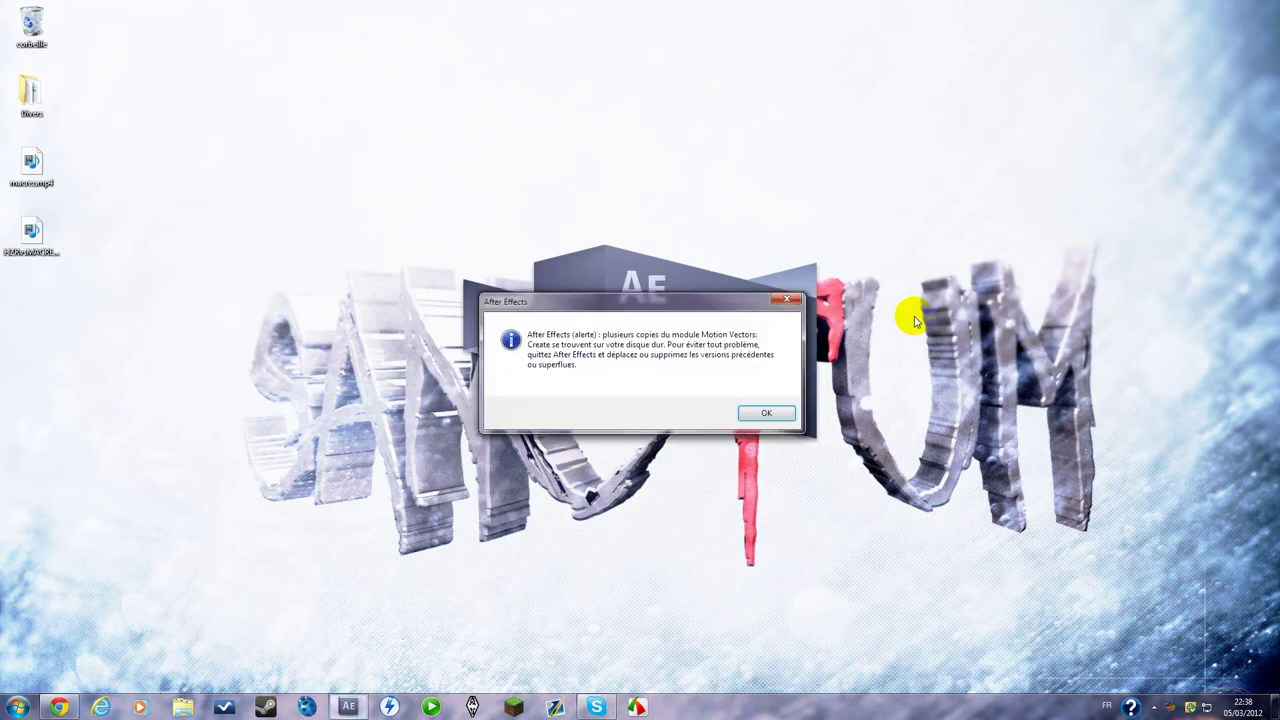
- Dismiss the startup alerts about duplicate plug-in copies
left_click(766, 413)
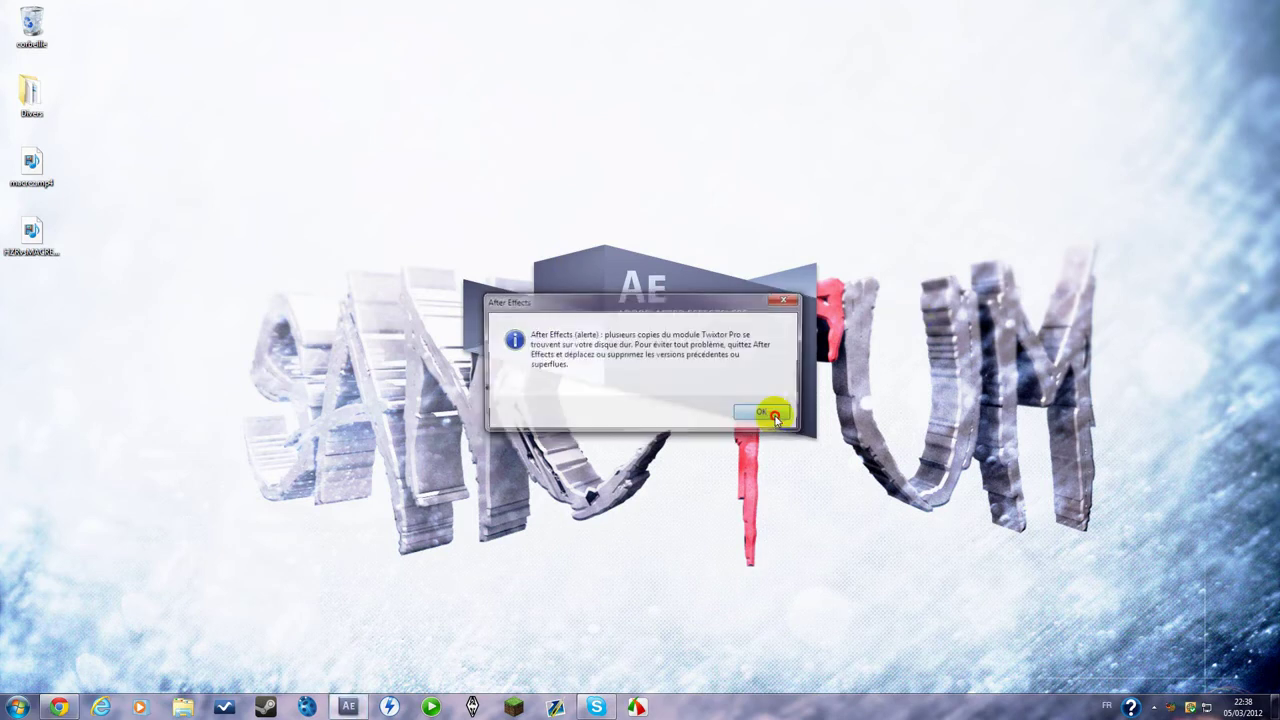
left_click(766, 411)
left_click(766, 410)
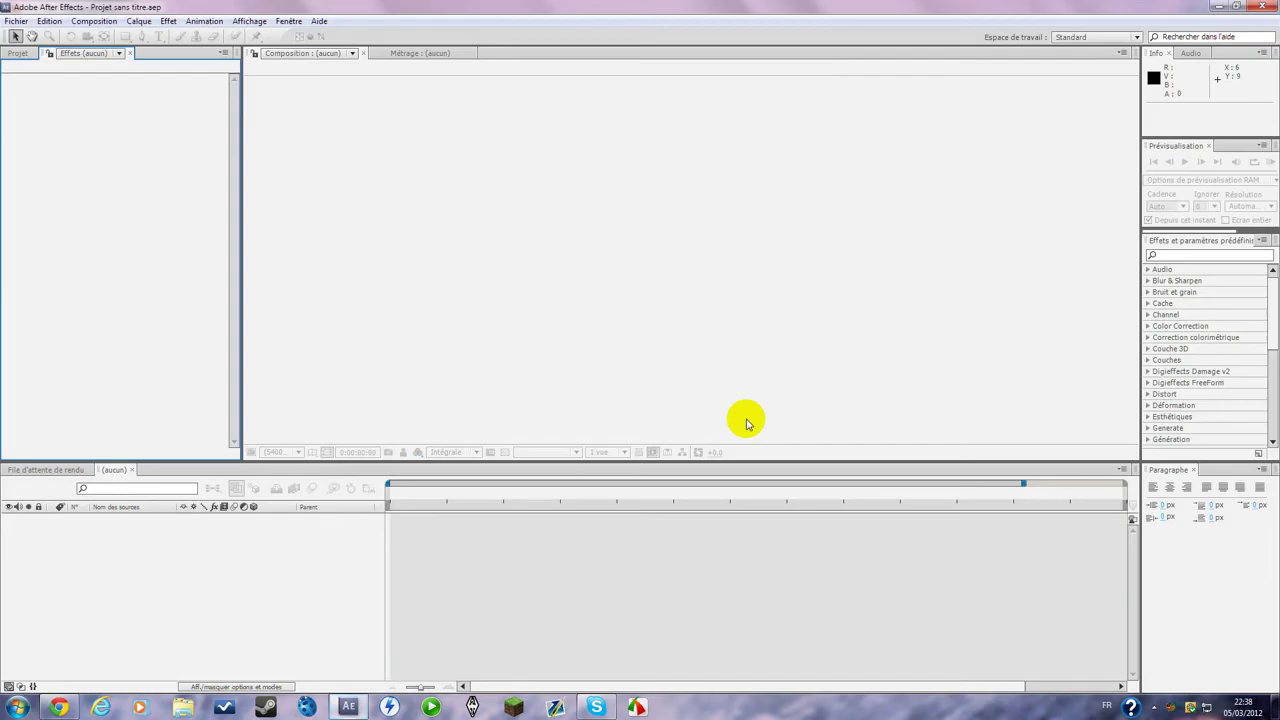
- Create a 1920 × 1080 composition with square pixels, 59,94 frames per second and a duration of 0;05;31;00
left_click(480, 420)
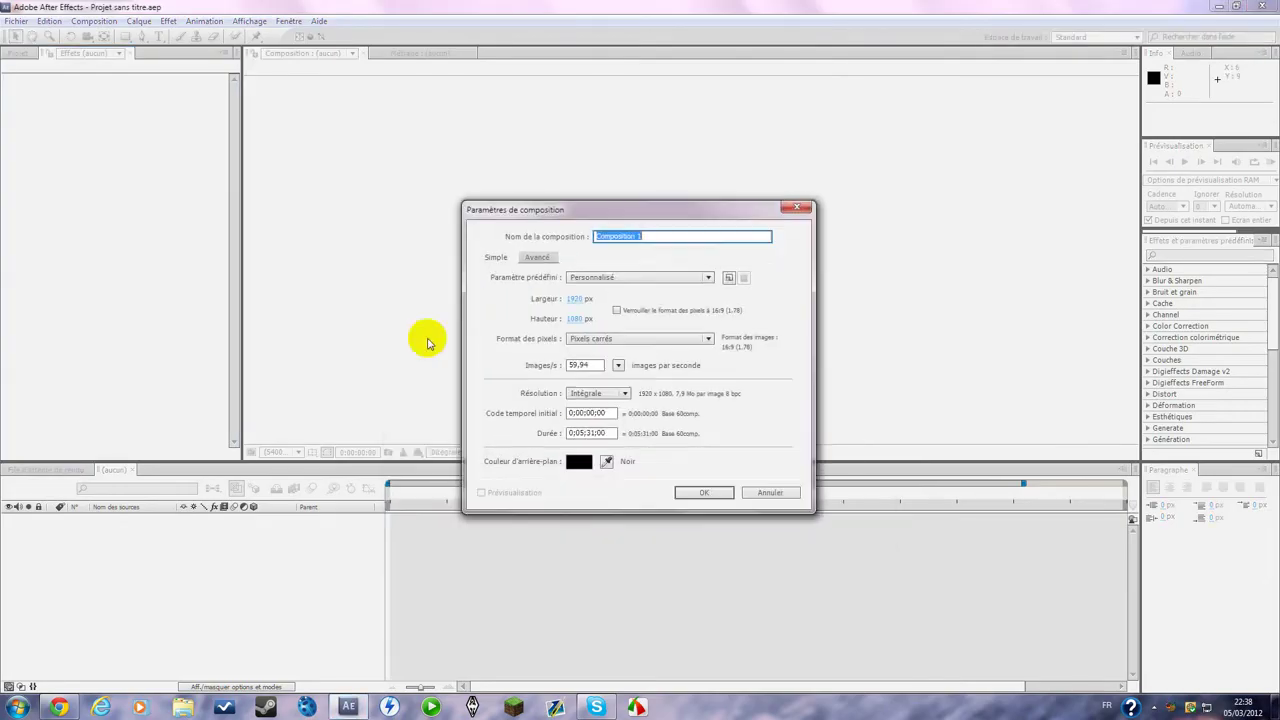
left_click(571, 299)
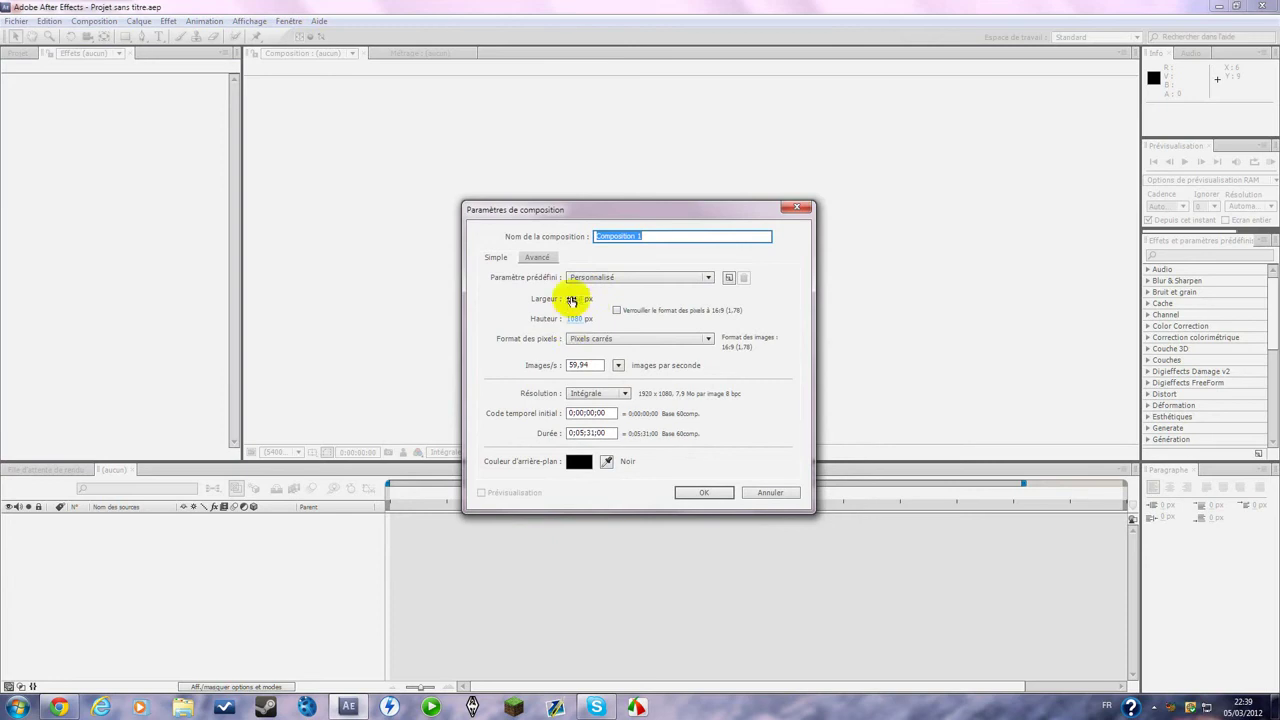
left_click(577, 321)
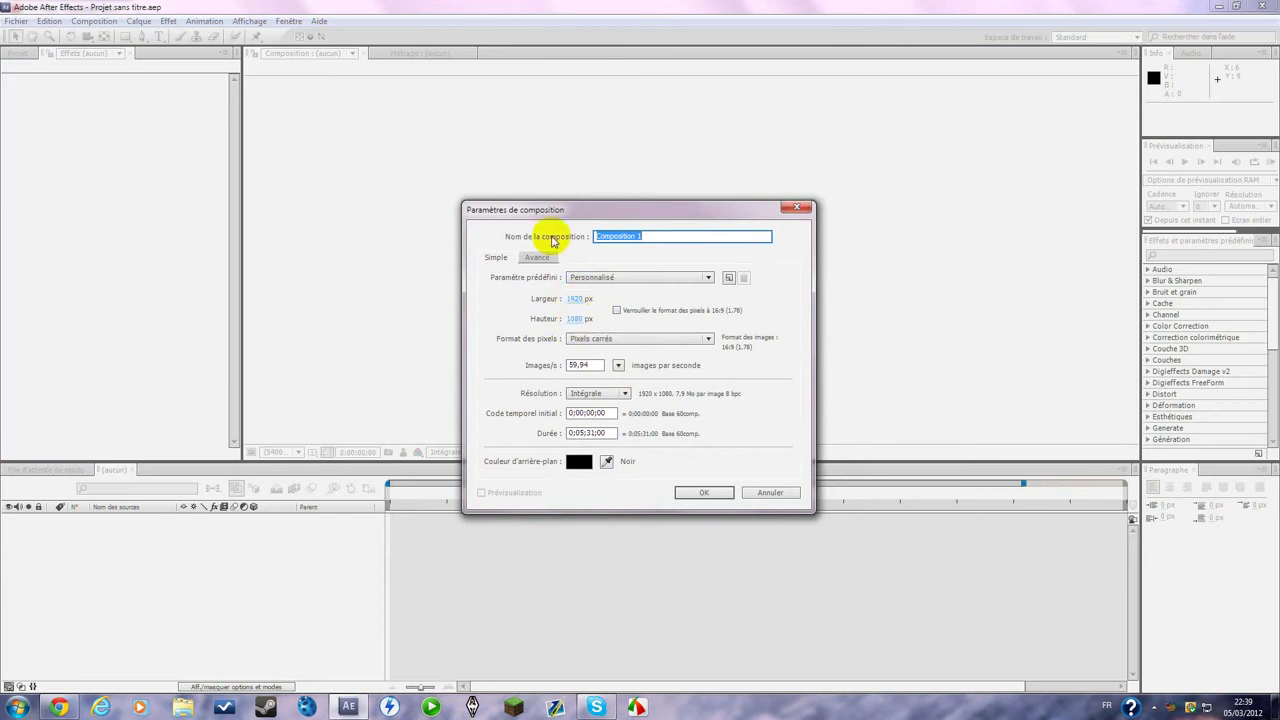
left_click(590, 366)
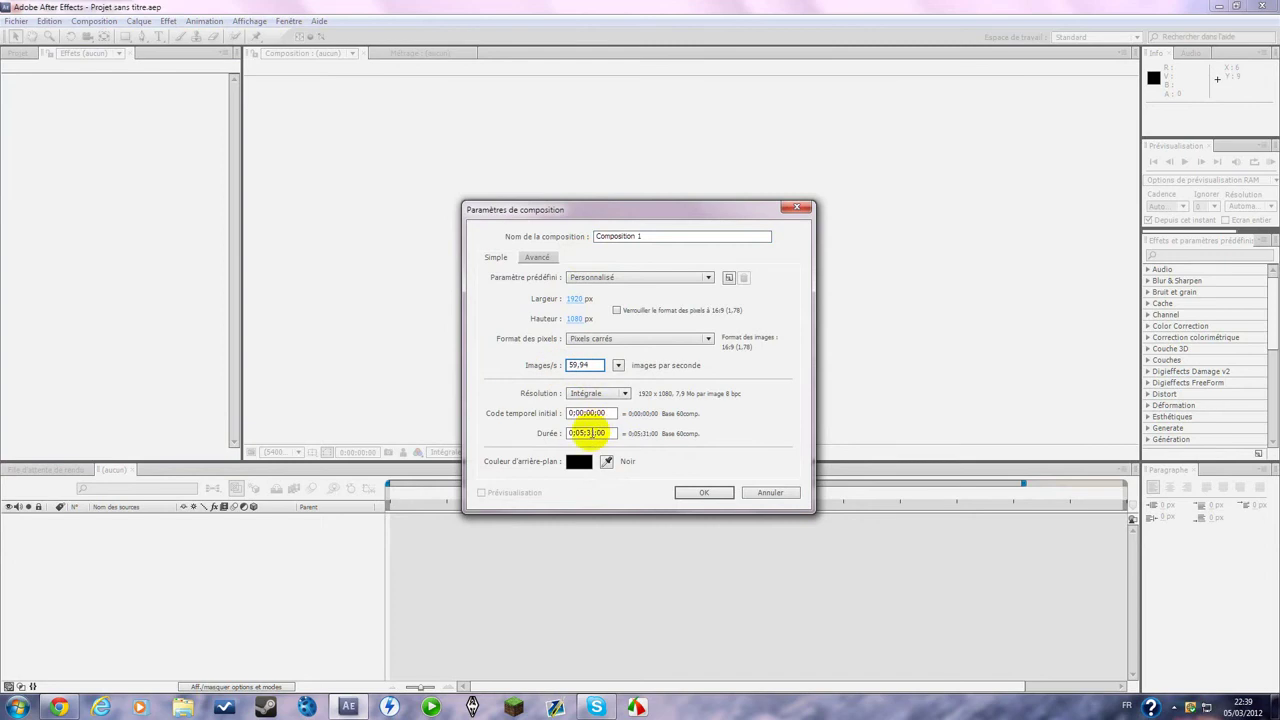
left_click(580, 433)
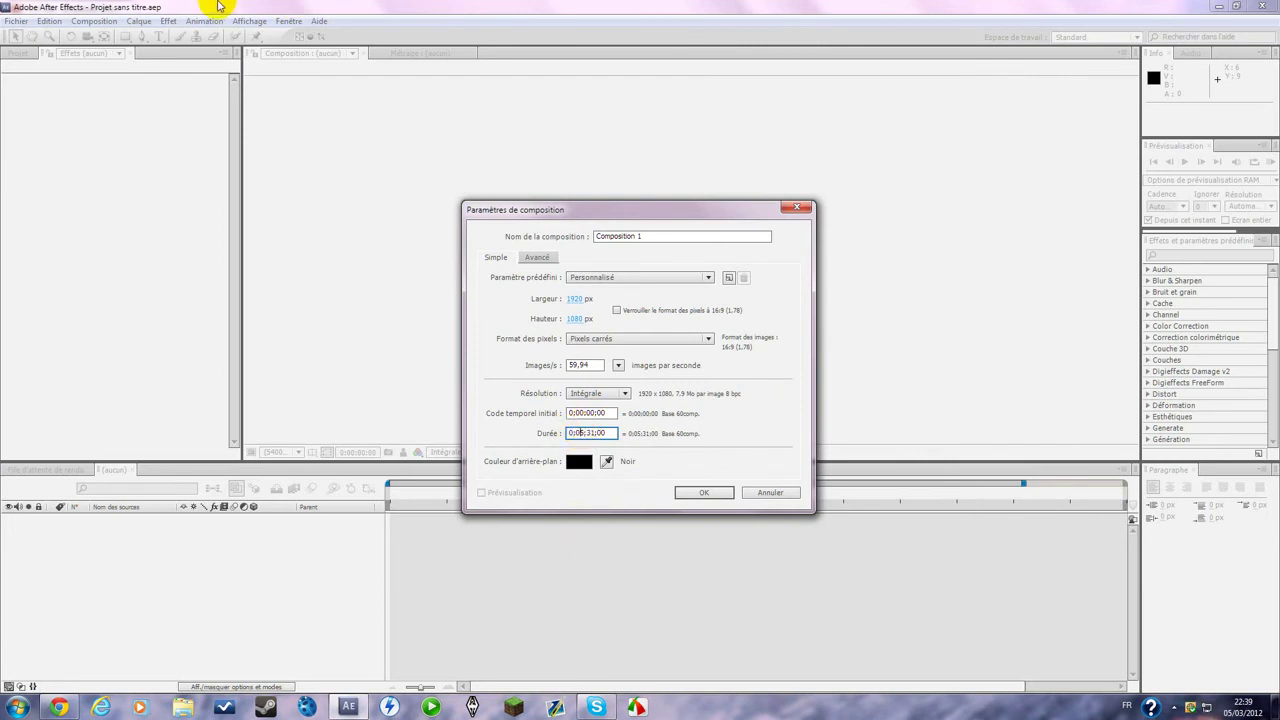
left_click(707, 492)
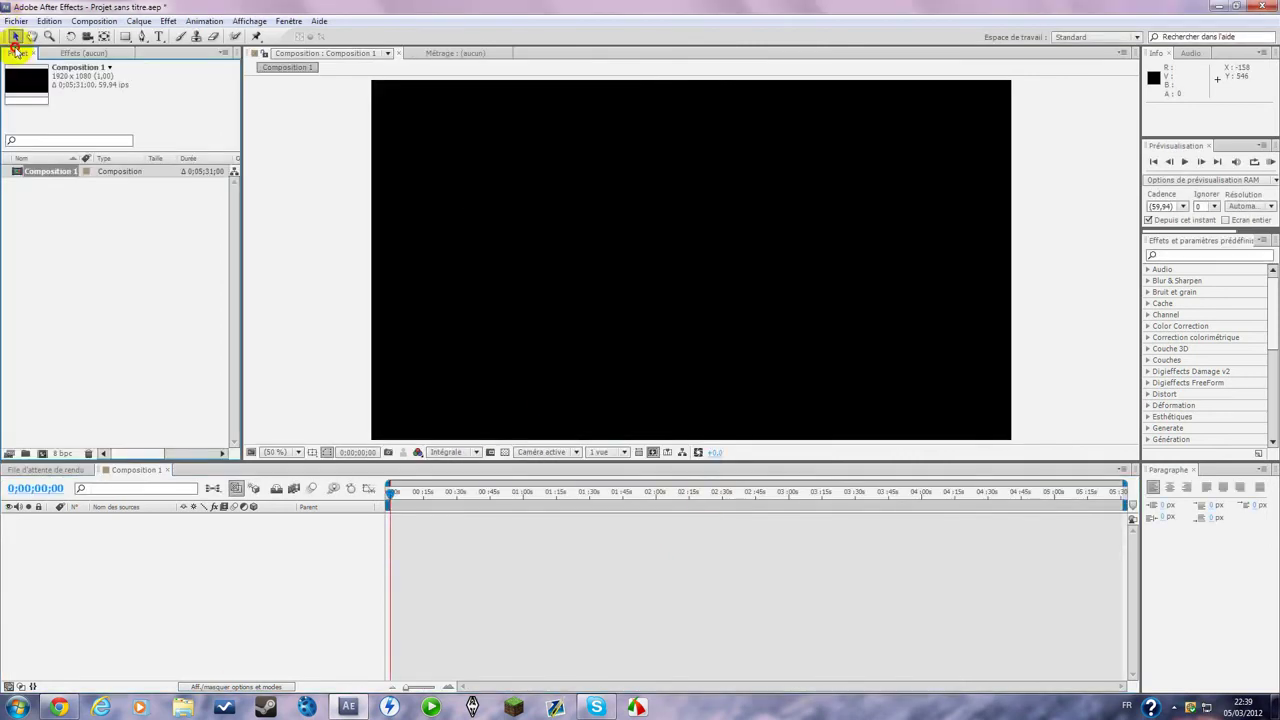
- Import quadfeedARKADEN.MP4 from the mw3 folder and add it as a layer in Composition 1
double_click(123, 277)
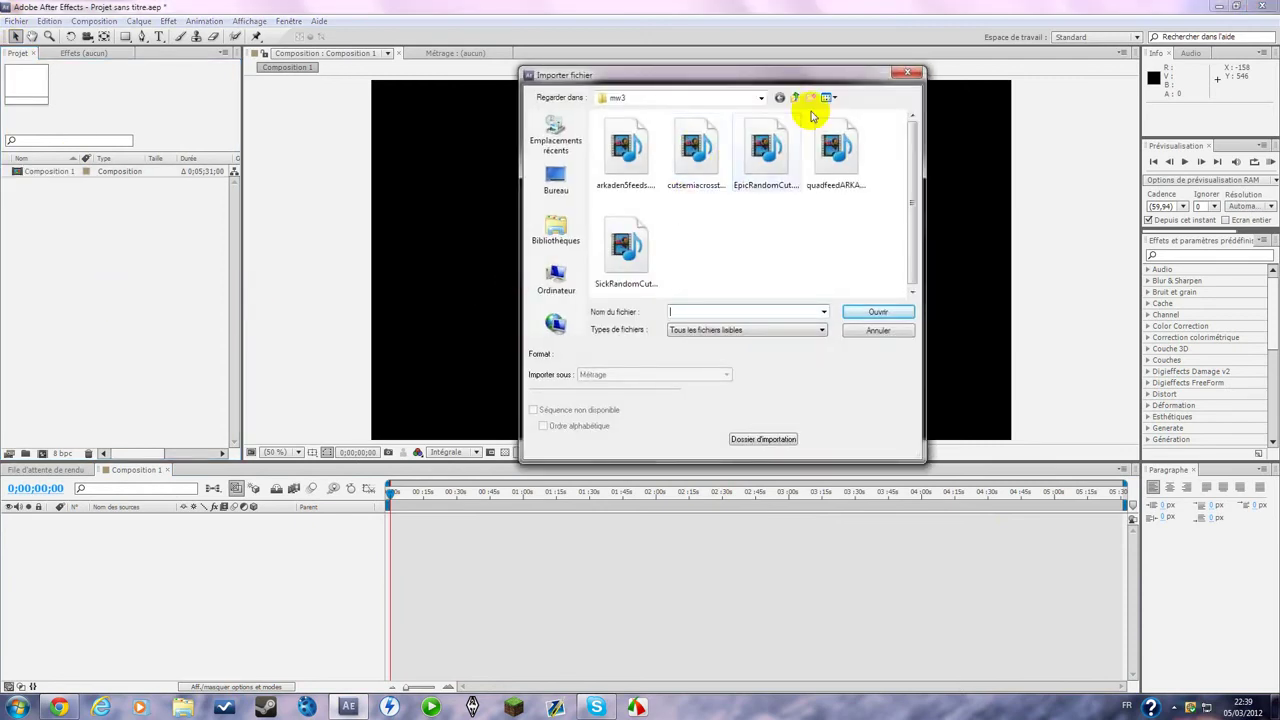
double_click(826, 140)
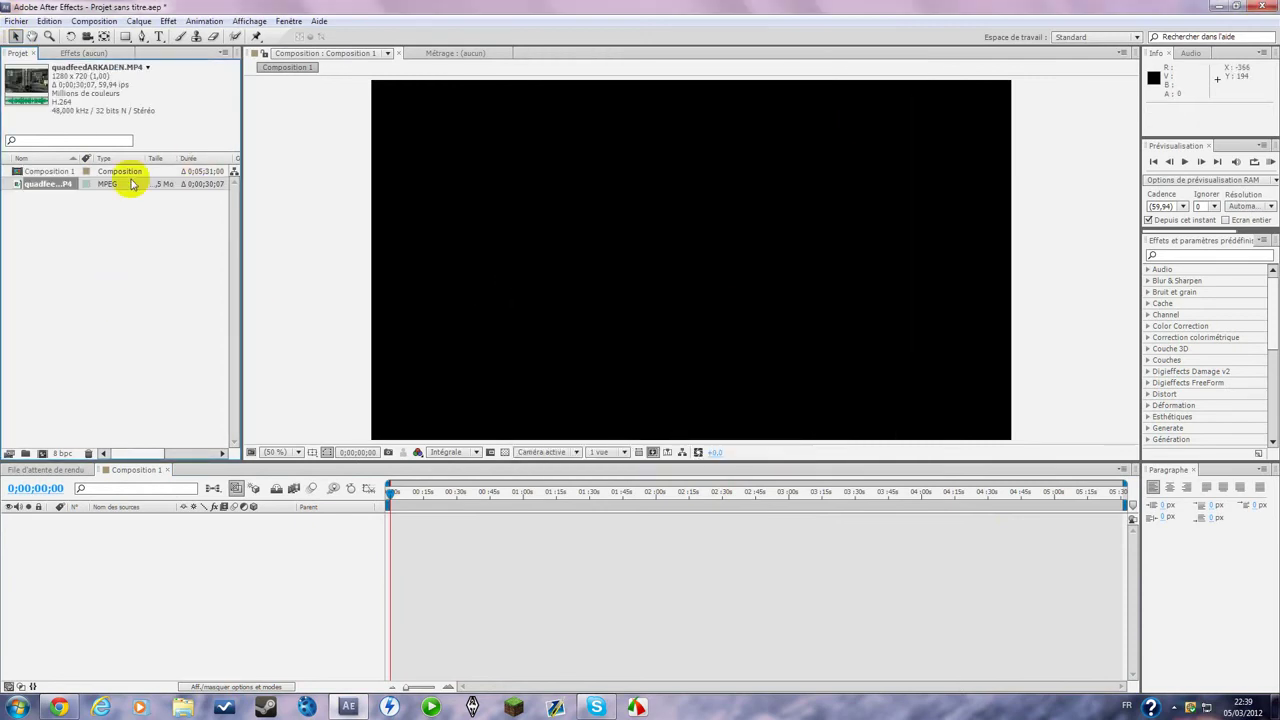
left_click_drag(129, 182, 87, 600)
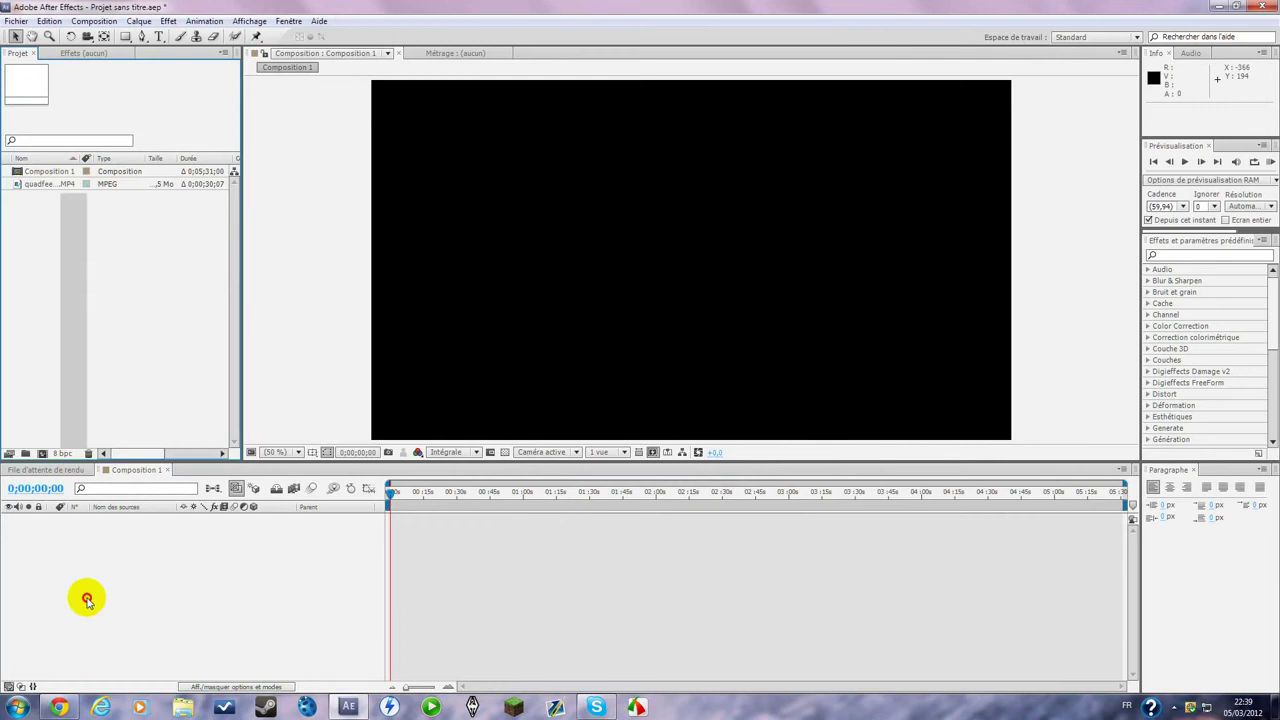
left_click(40, 186)
left_click_drag(45, 184, 187, 588)
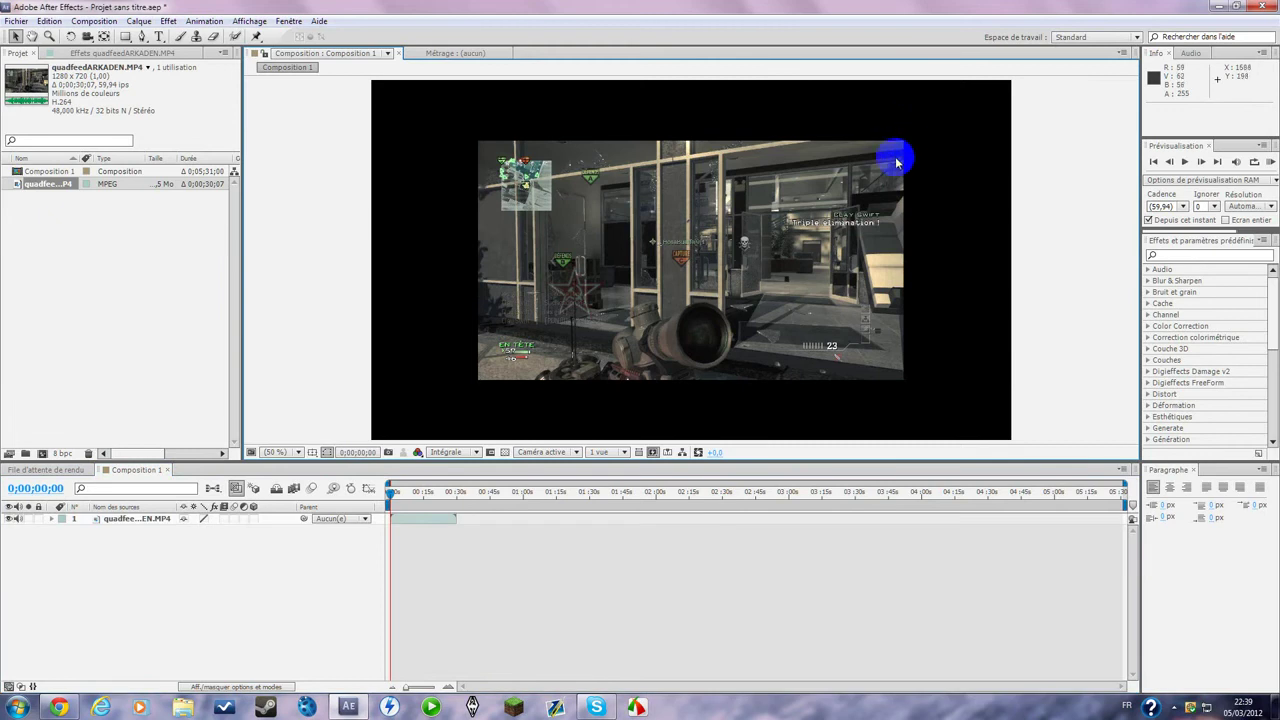
- Scale the clip to about 152 % so it fills the composition frame, and set the preview resolution to Un quart
left_click(170, 520)
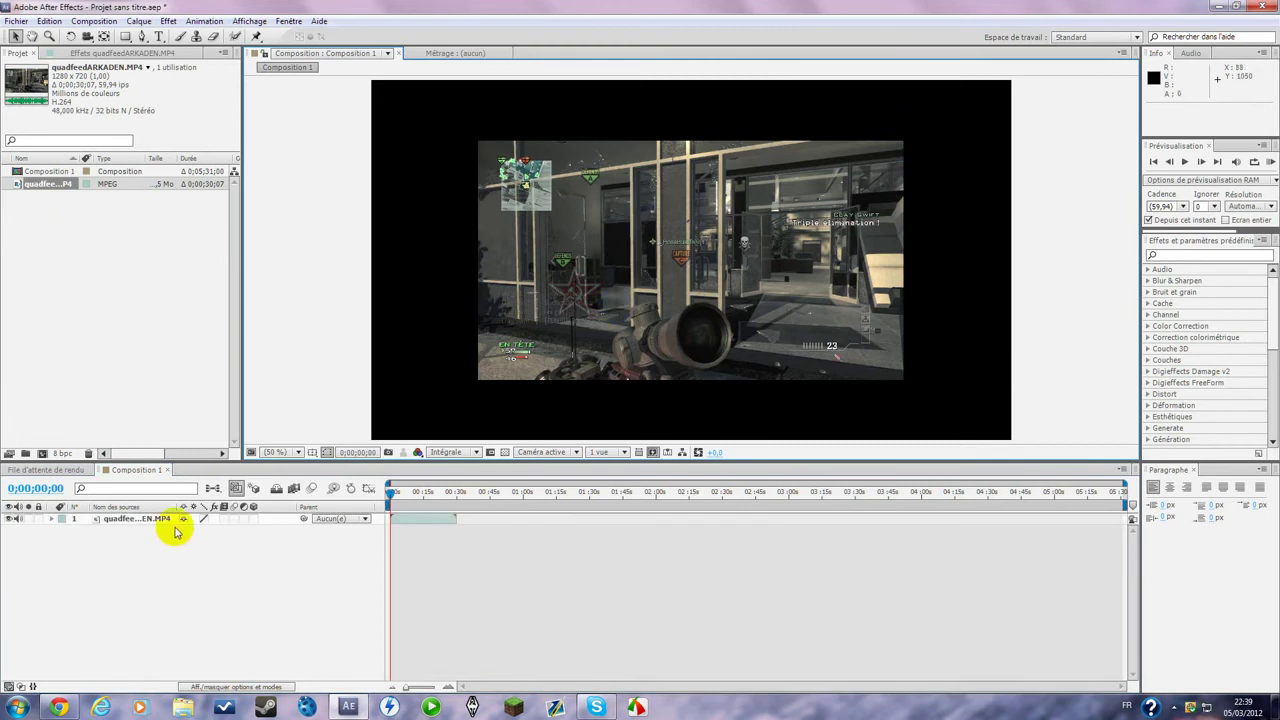
left_click_drag(904, 141, 1018, 78)
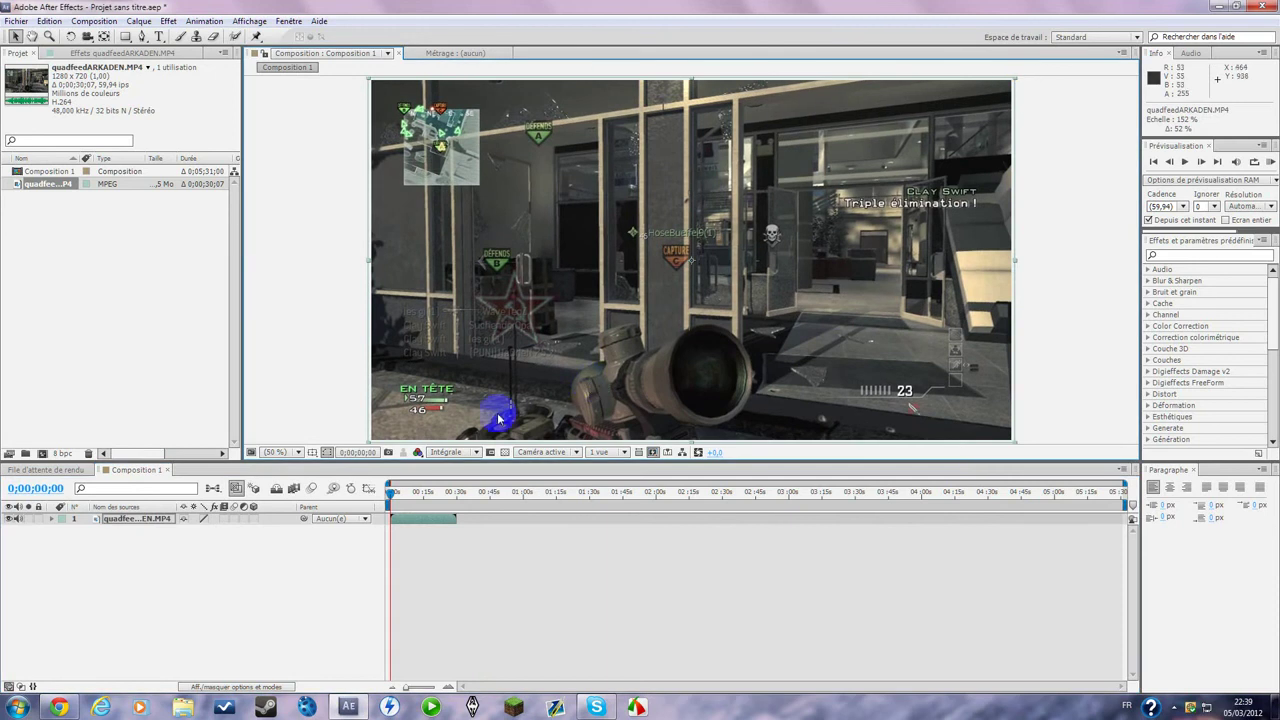
left_click(433, 453)
left_click(450, 531)
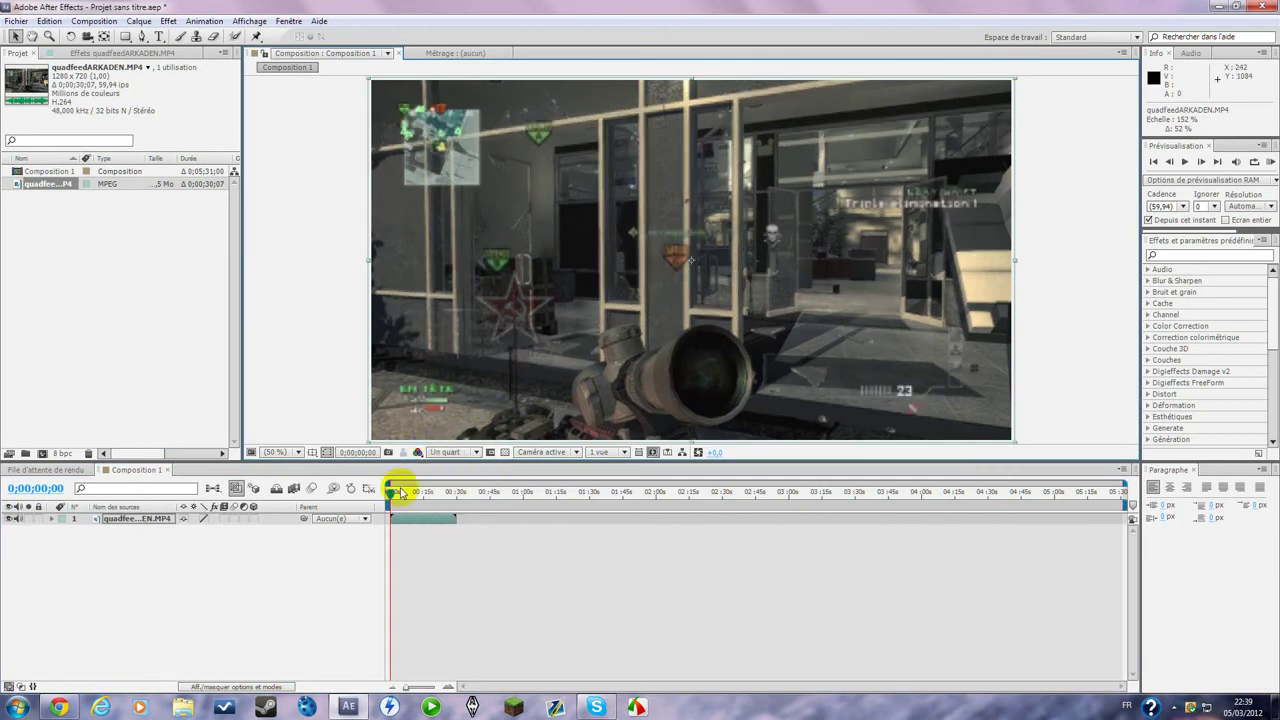
- Scrub the clip to the +150 moment near 12 seconds and go back frame by frame to 0;00;11;58
left_click_drag(400, 494, 417, 491)
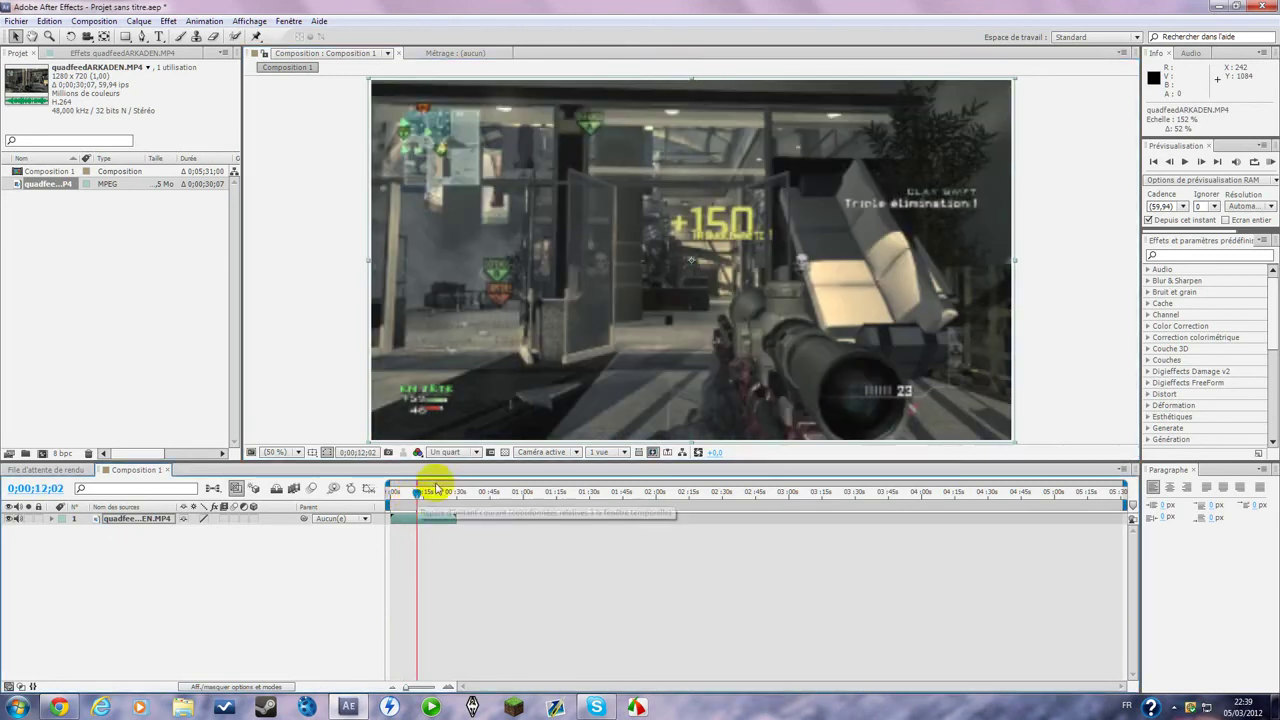
left_click(747, 350)
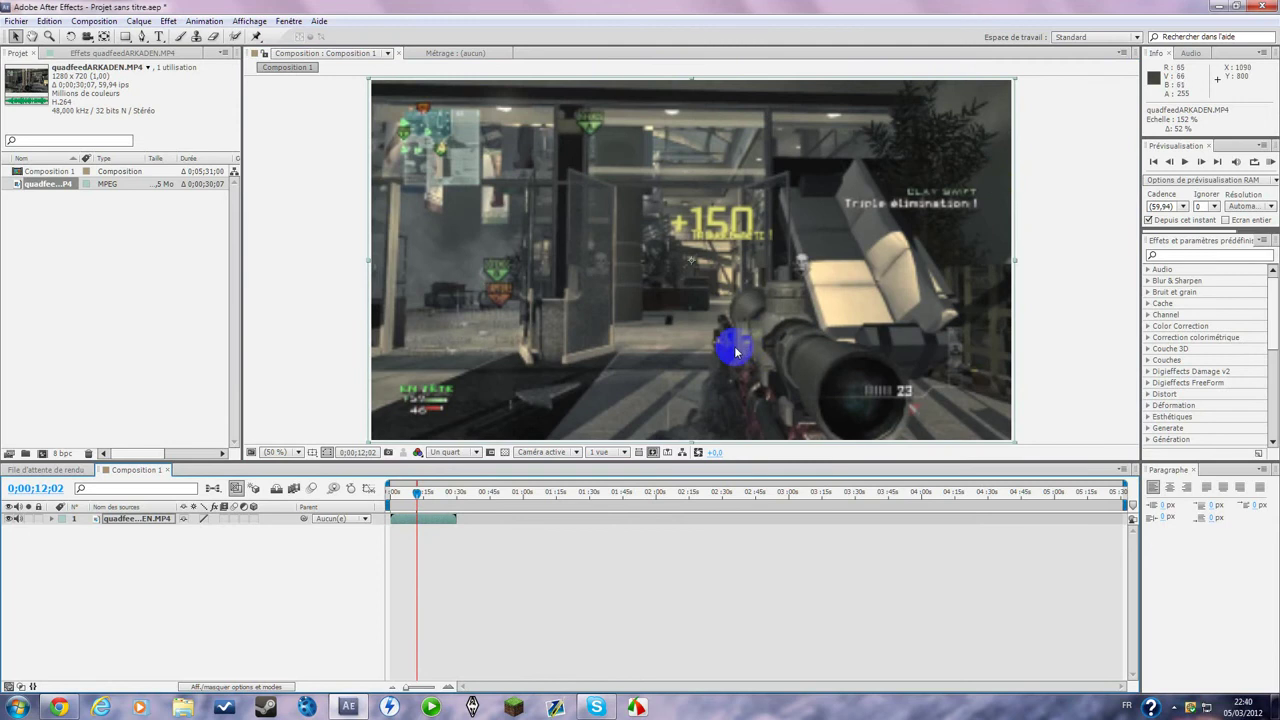
left_click(1171, 162)
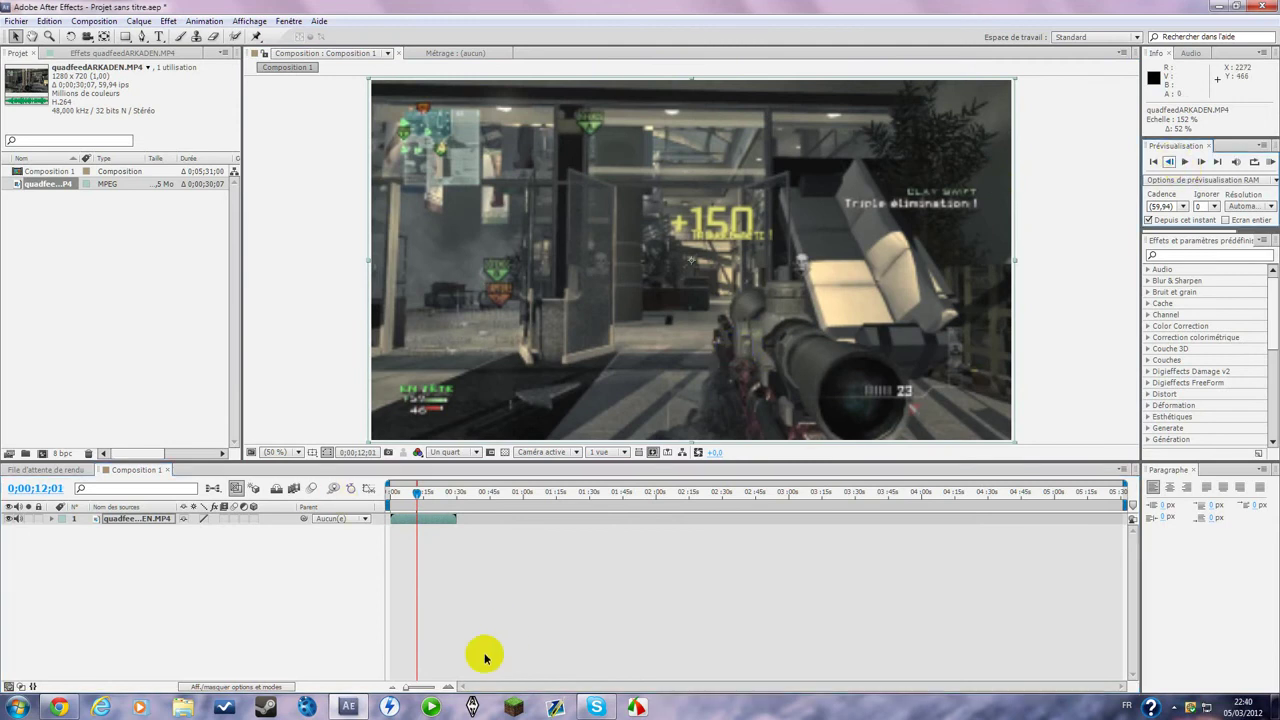
left_click(453, 686)
left_click(453, 686)
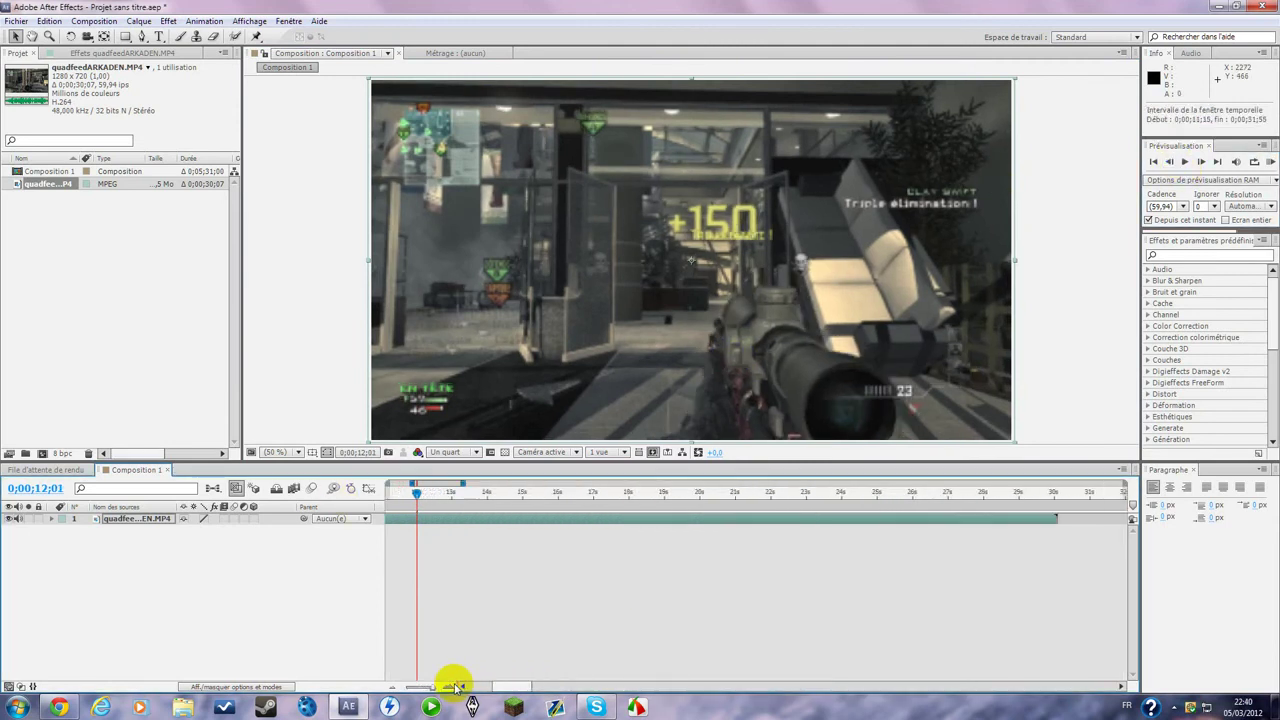
left_click(1171, 162)
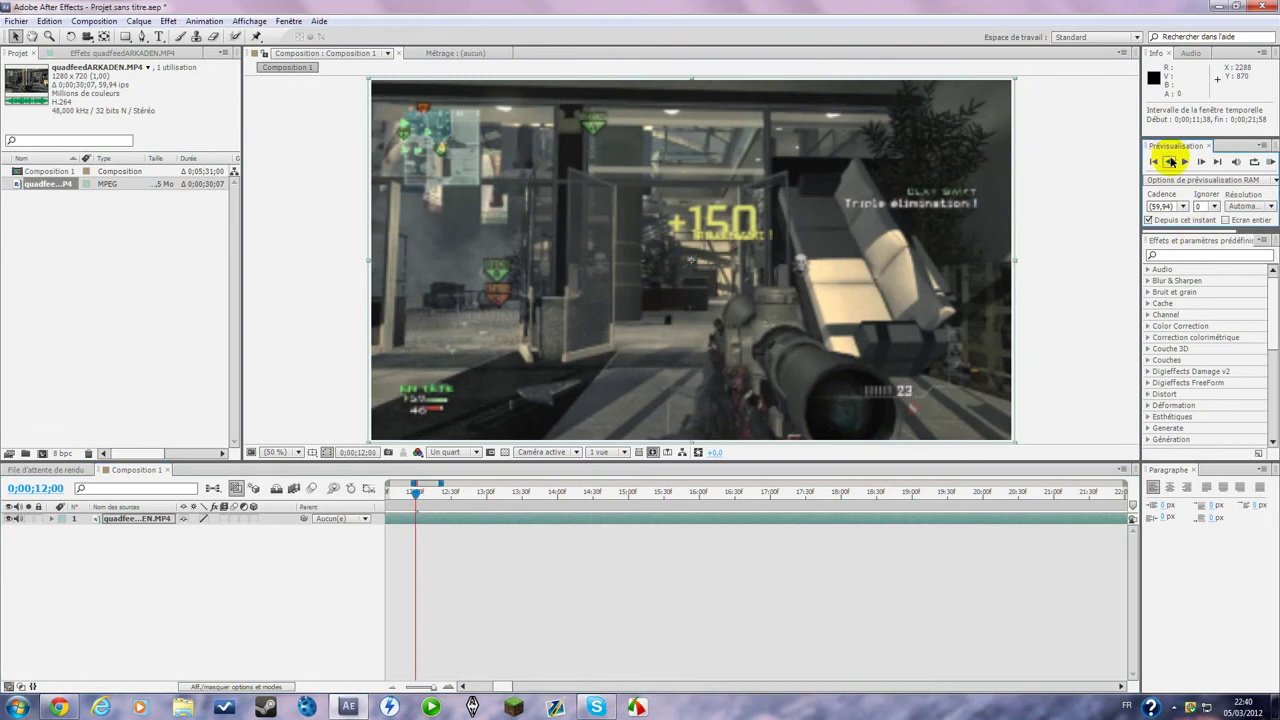
left_click(1171, 162)
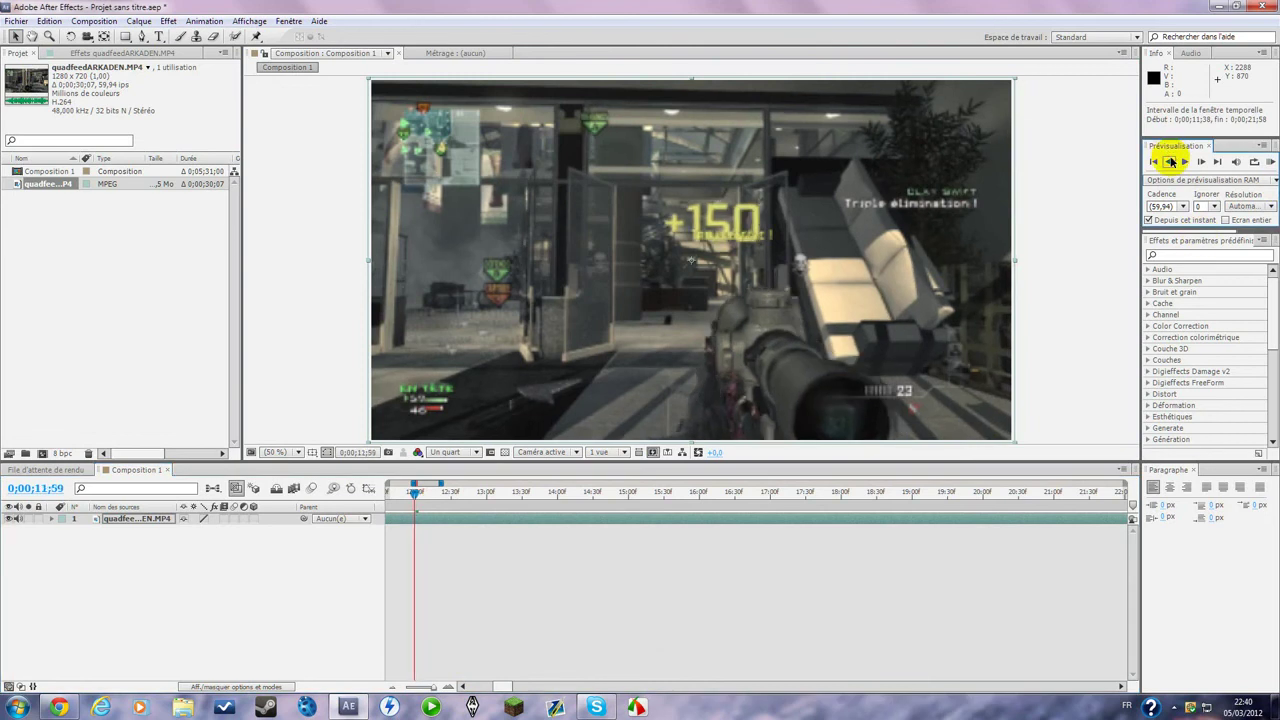
left_click(1171, 162)
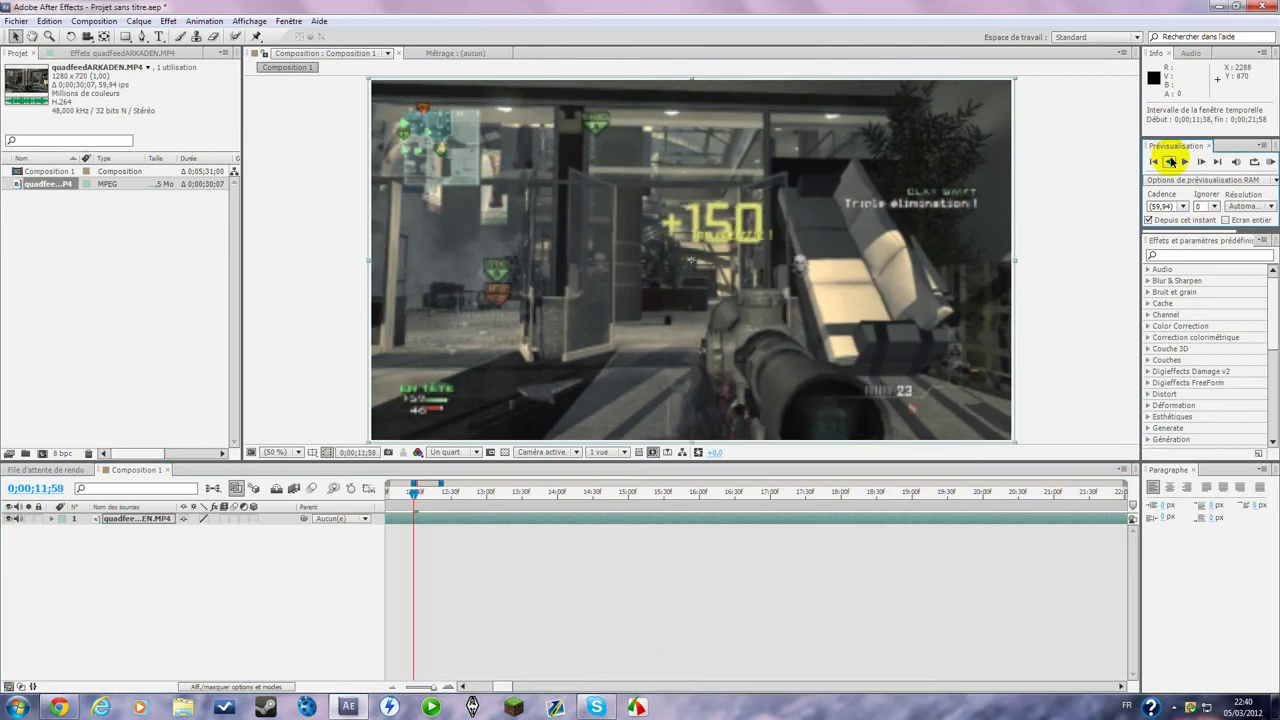
left_click(460, 680)
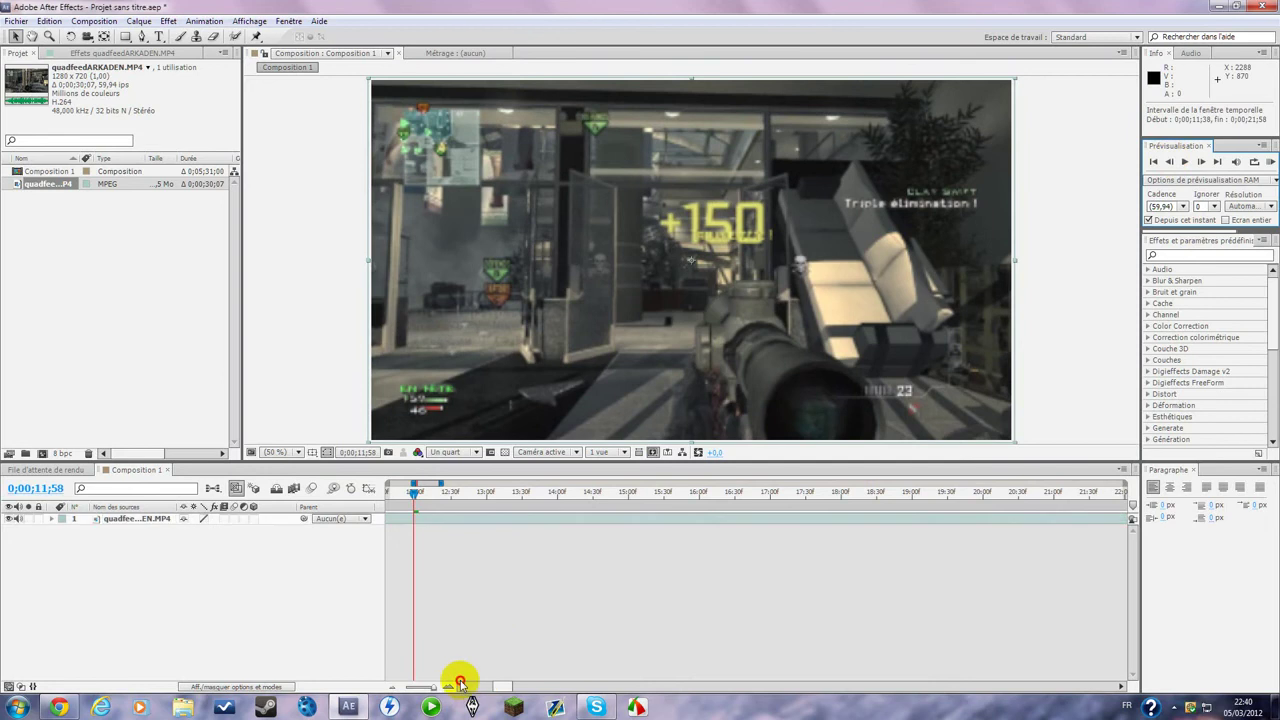
left_click(462, 686)
left_click_drag(462, 686, 460, 686)
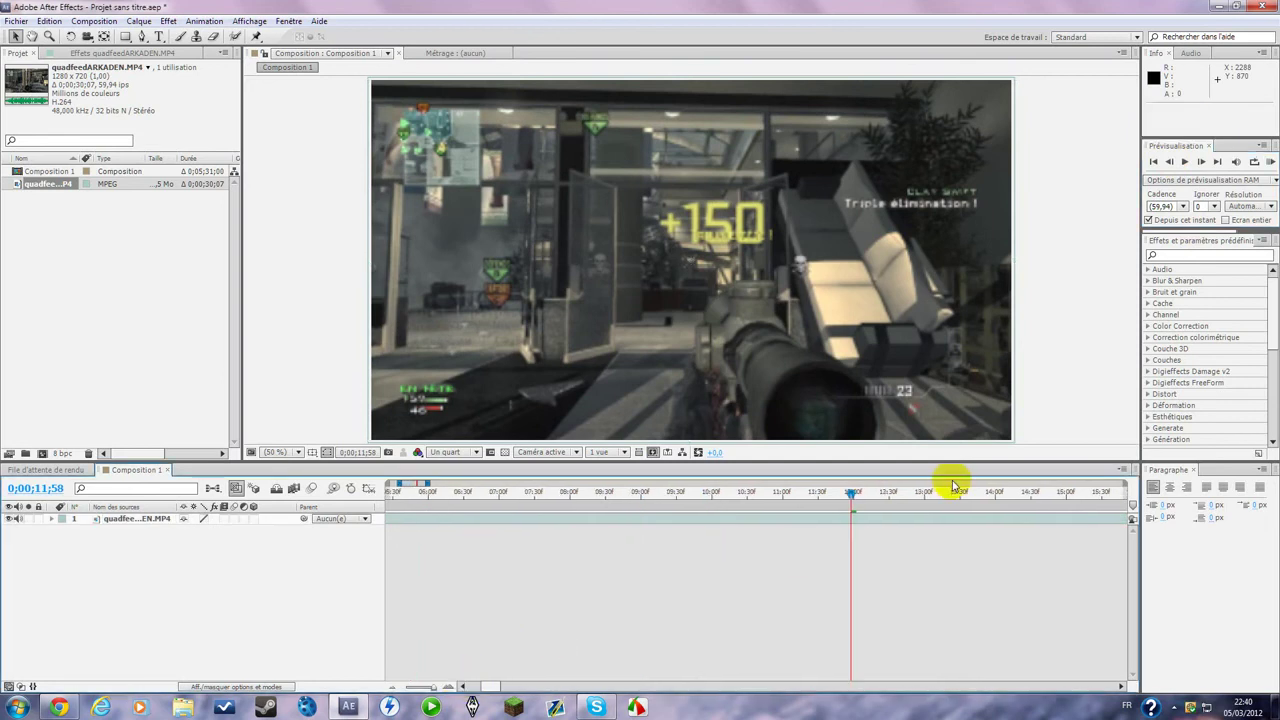
- Go back to the scoped shot at about 0;00;11;19 and advance through the footage to the frame at 0;00;11;56
left_click_drag(843, 500, 804, 502)
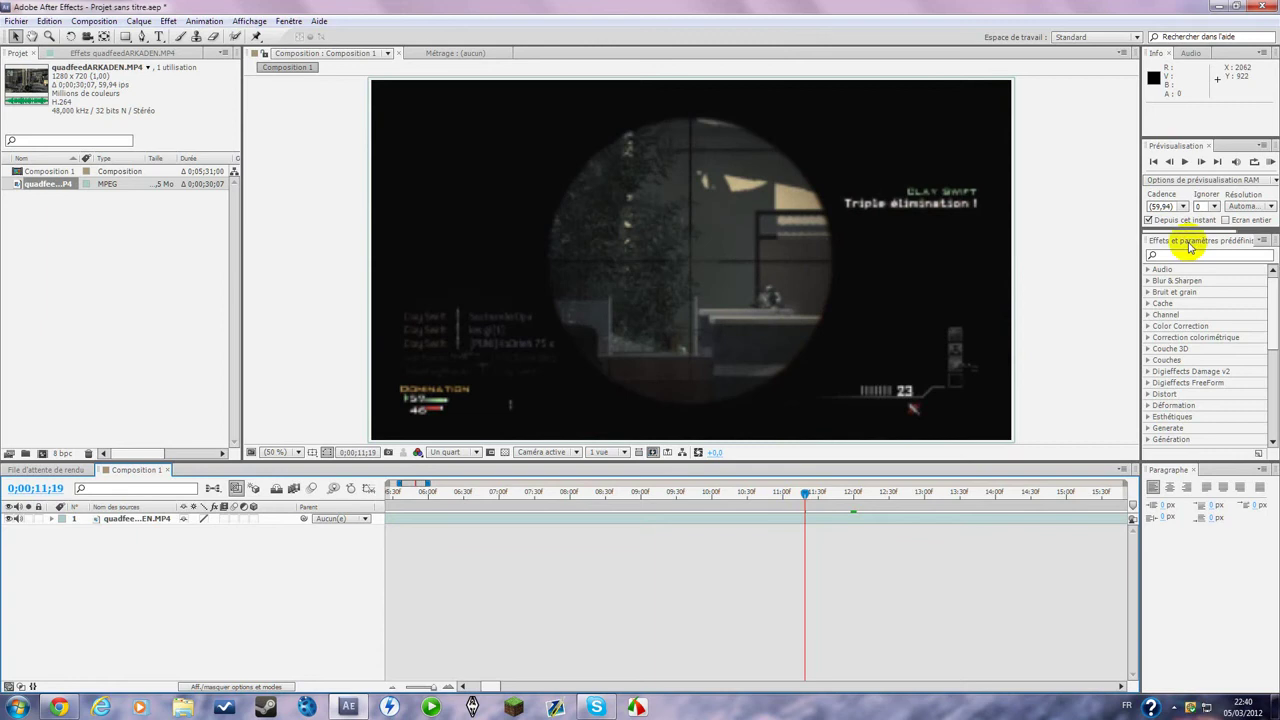
left_click(1202, 162)
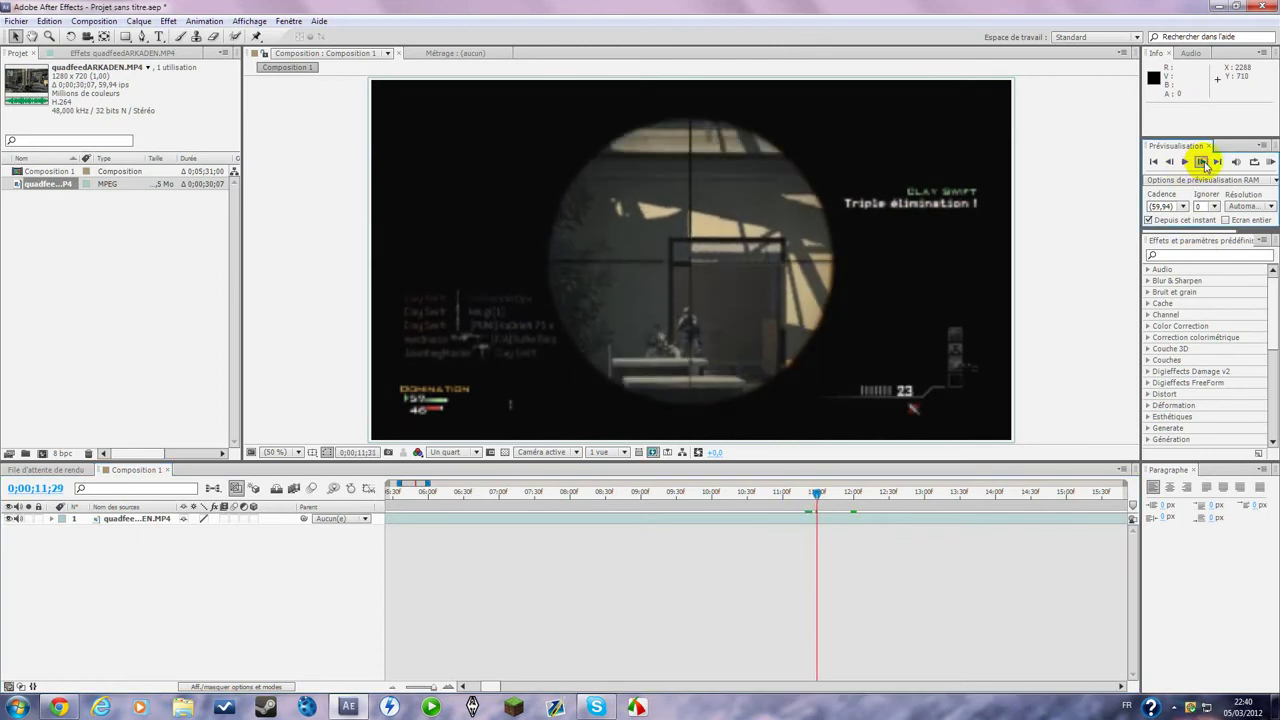
left_click(834, 490)
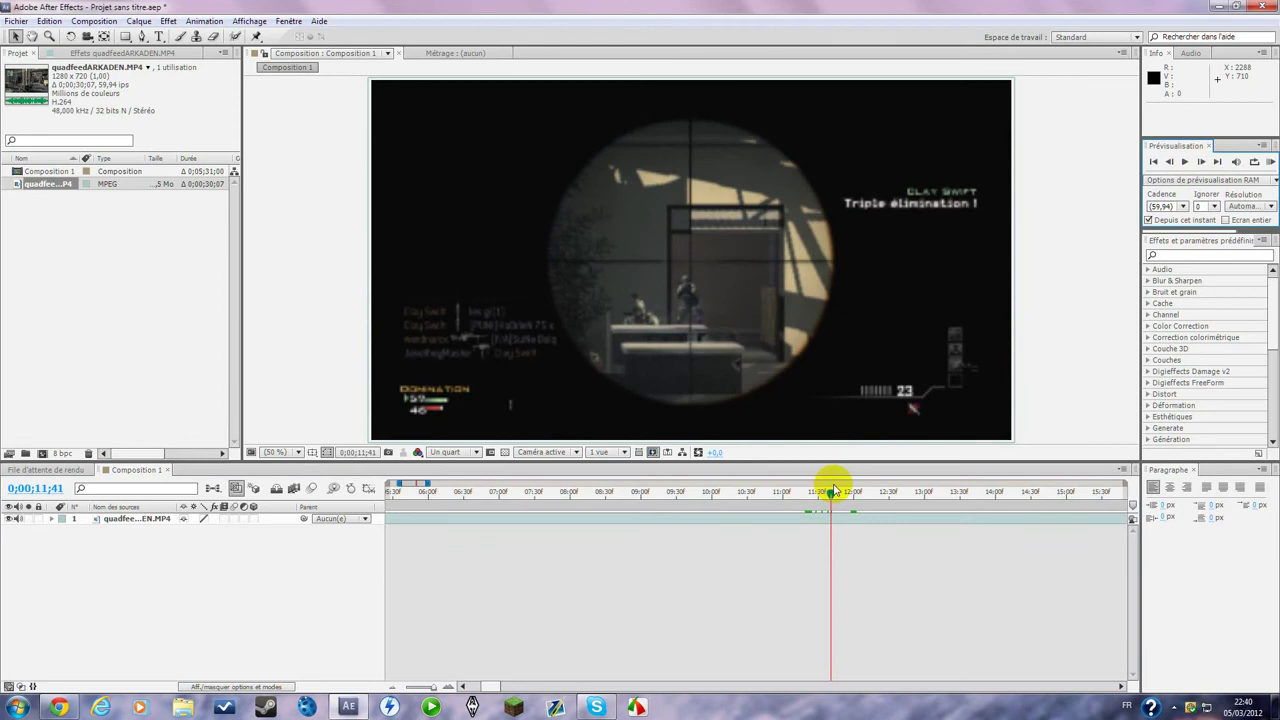
left_click_drag(834, 494, 841, 496)
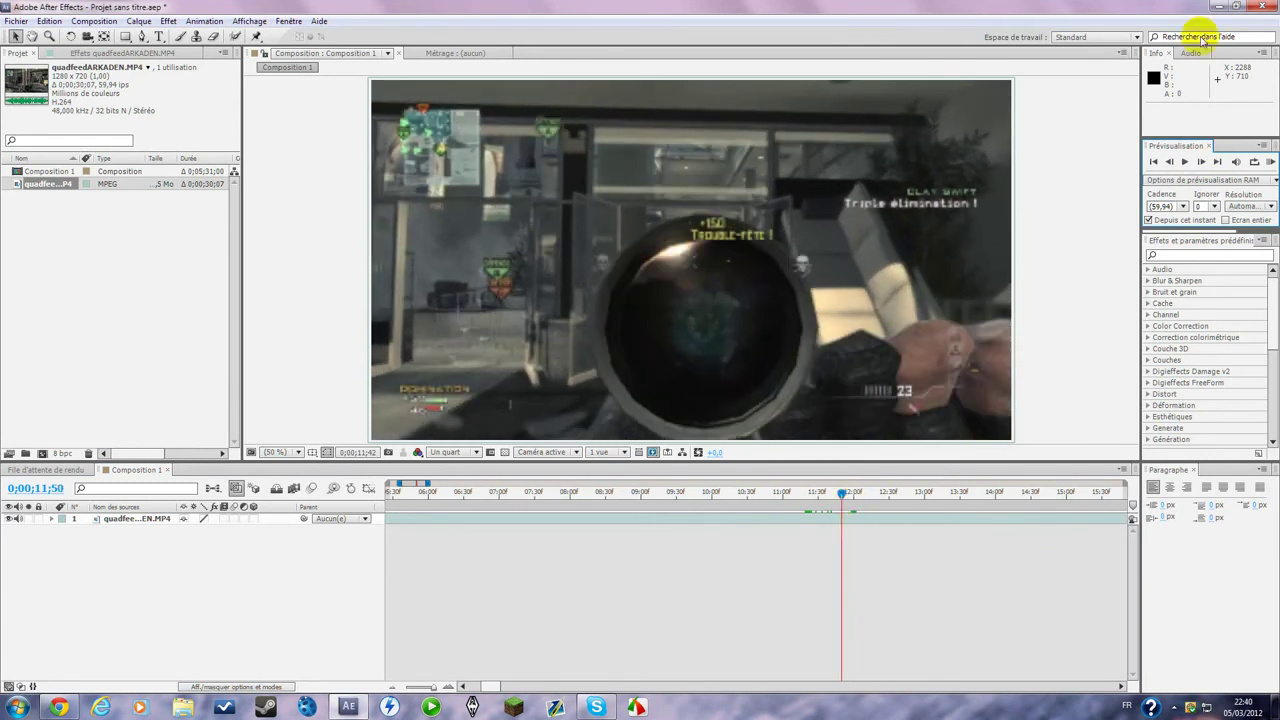
left_click(1185, 161)
left_click(1201, 162)
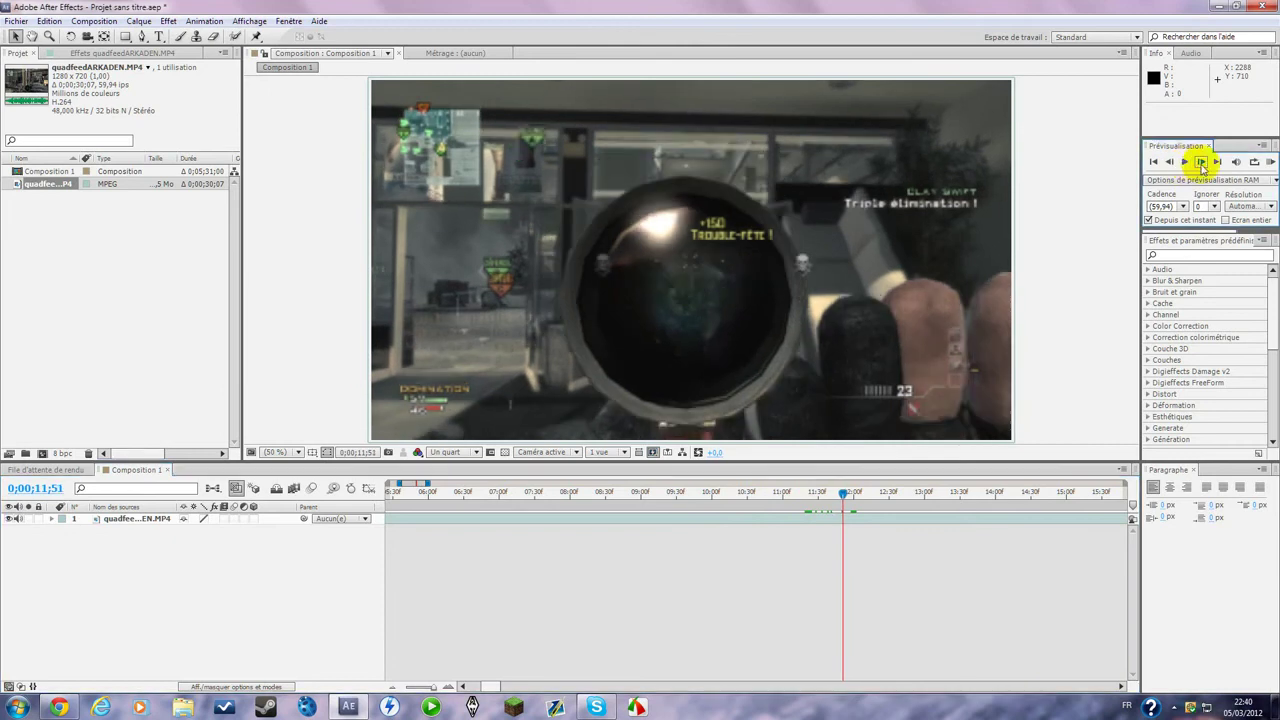
left_click(1201, 162)
left_click(1201, 162)
left_click(1201, 162)
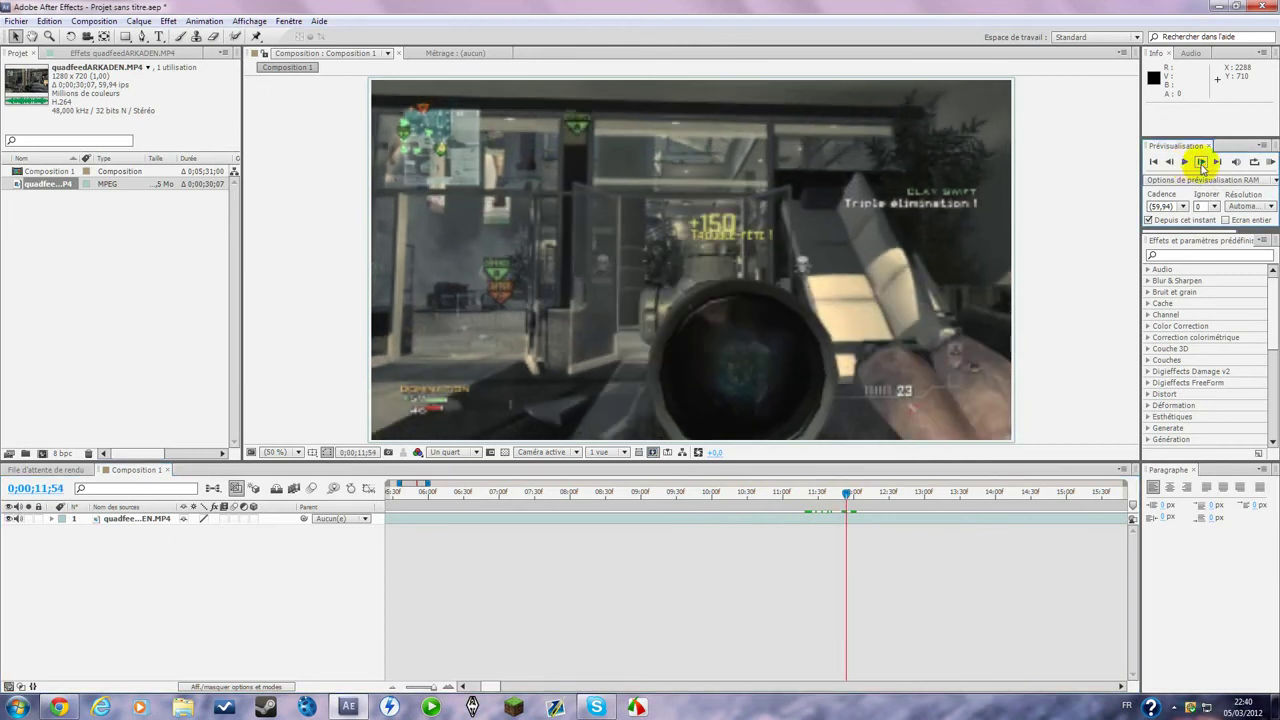
left_click(1201, 162)
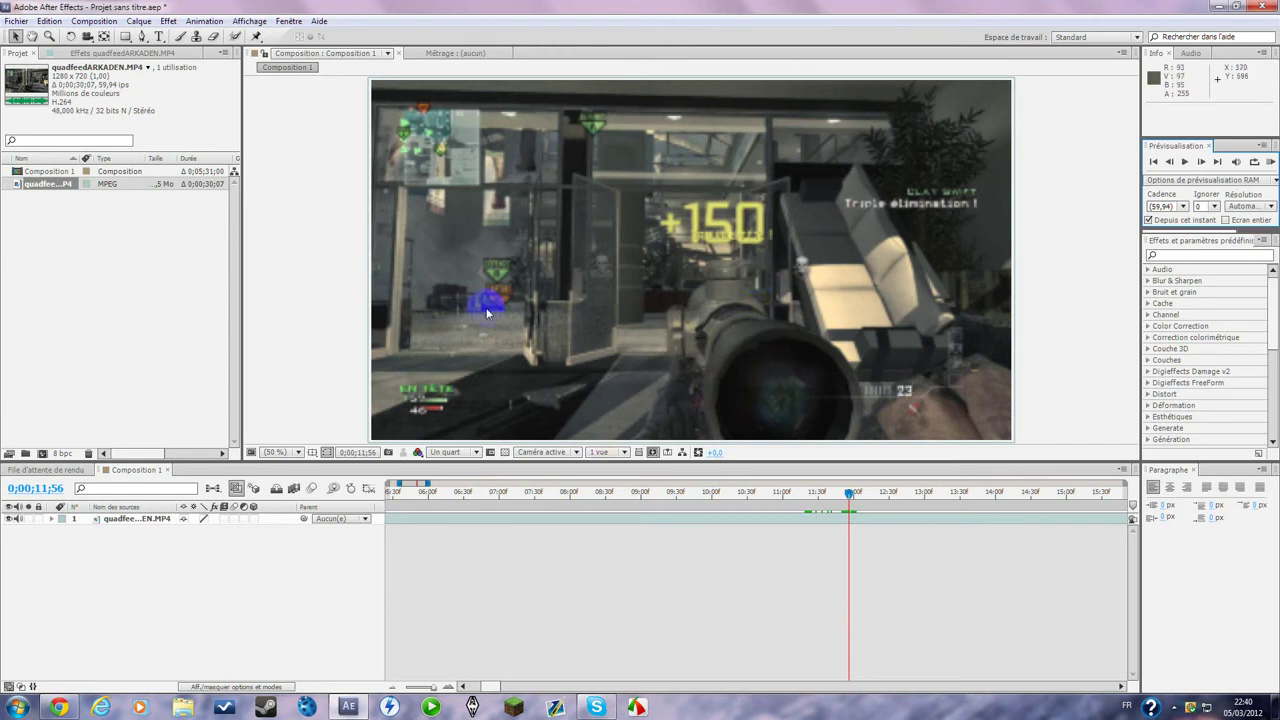
- Add a layer marker to the clip at 0;00;11;56 and check the frames just after and before it
left_click(850, 495)
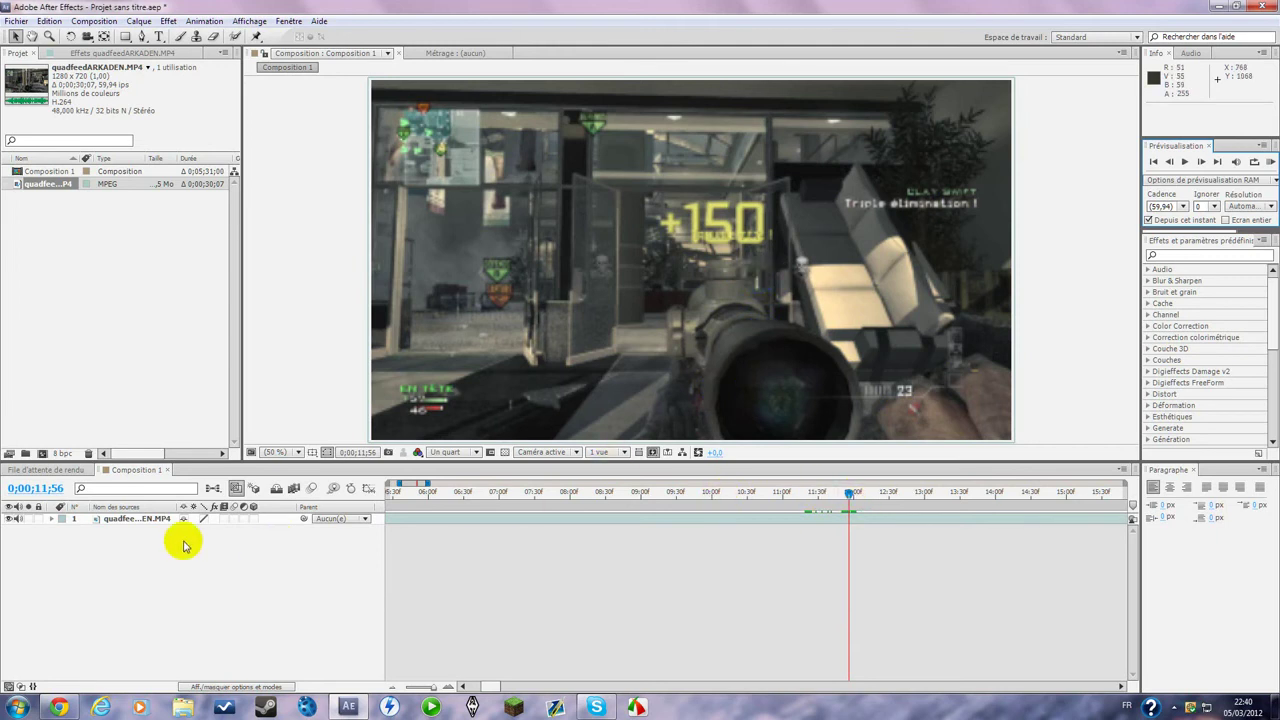
left_click(150, 524)
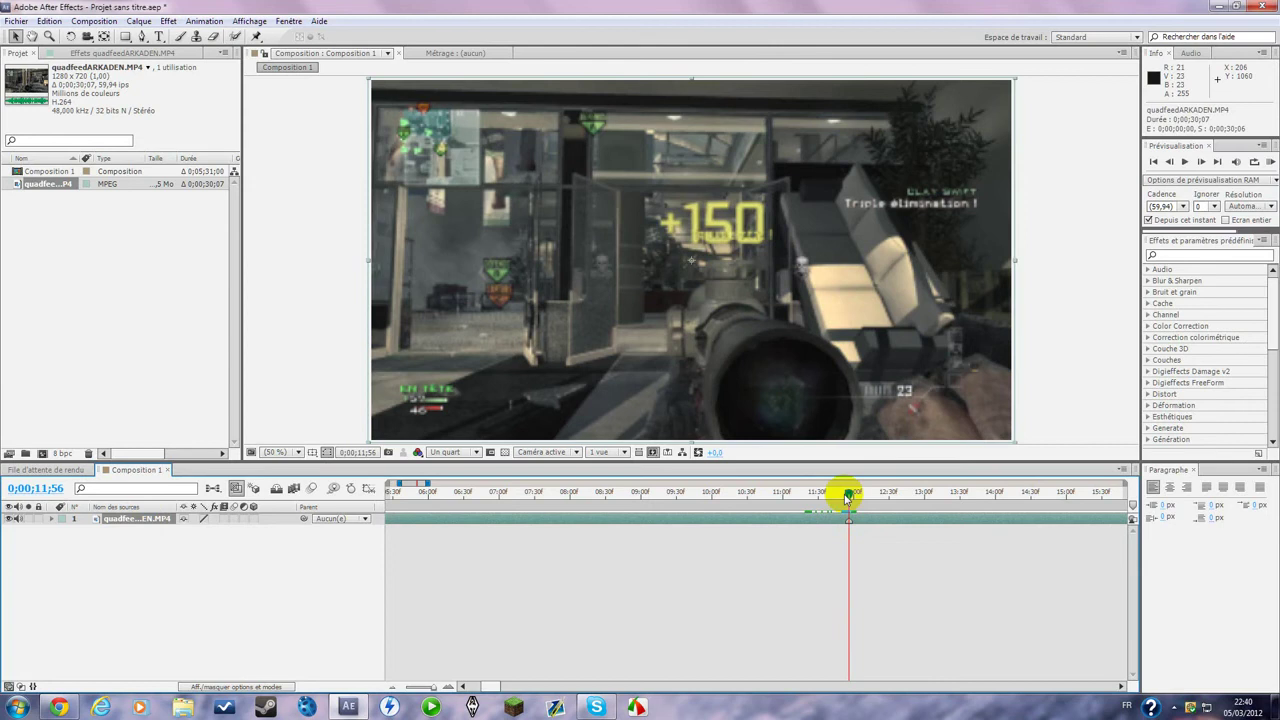
mouse_move(848, 495)
left_mouse_down()
mouse_move(658, 503)
mouse_move(666, 486)
mouse_move(851, 492)
left_mouse_up()
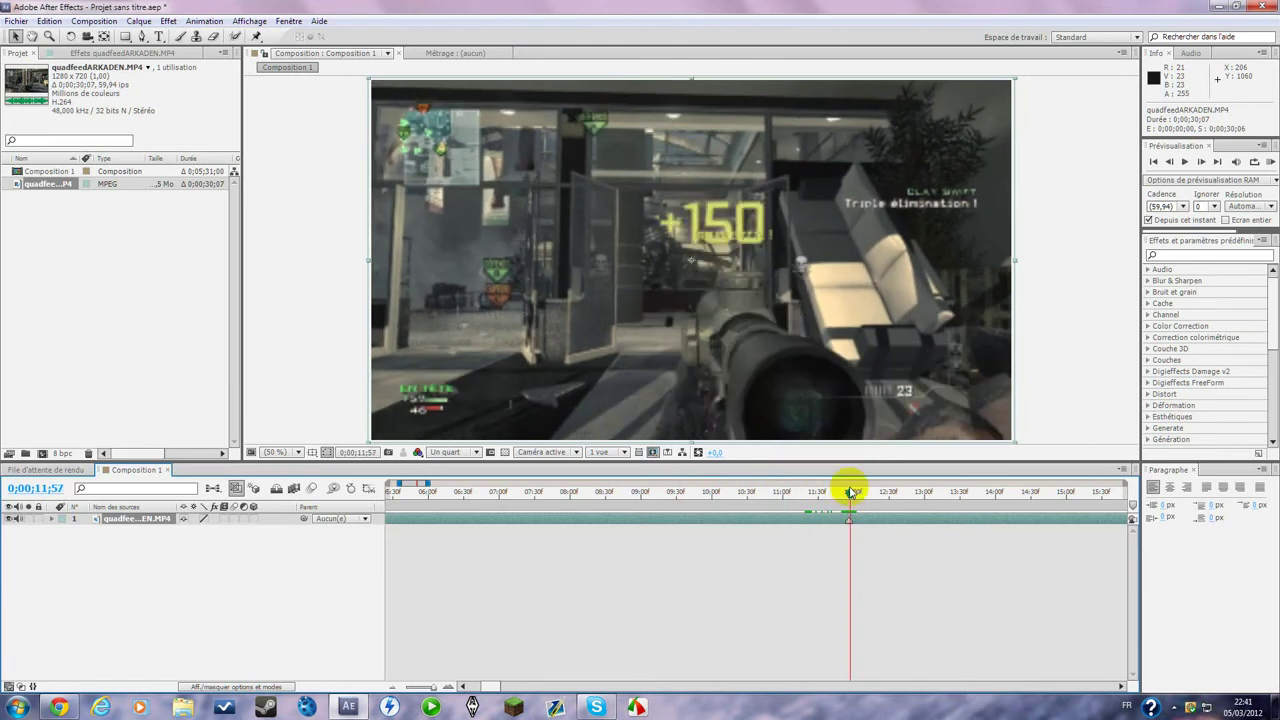
left_click_drag(851, 492, 849, 494)
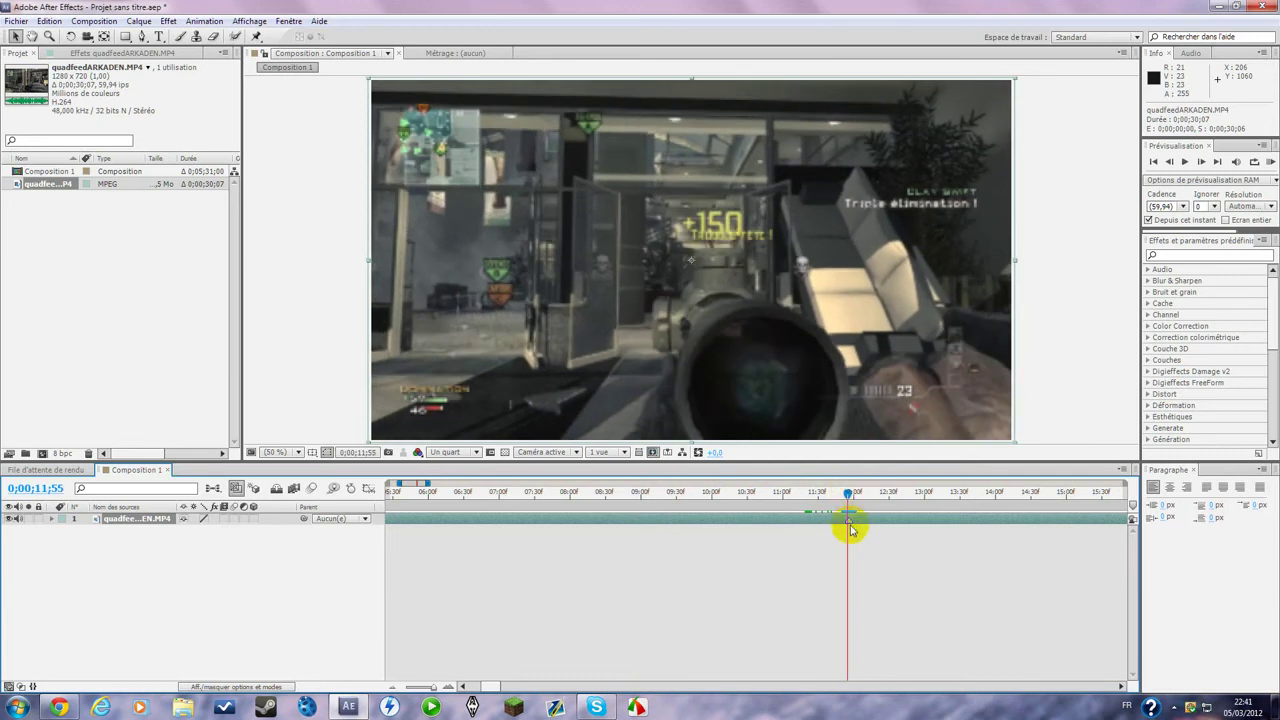
- Advance to the marked frame at 0;00;11;56 and apply the Magic Bullet Looks effect to the clip
left_click(1200, 162)
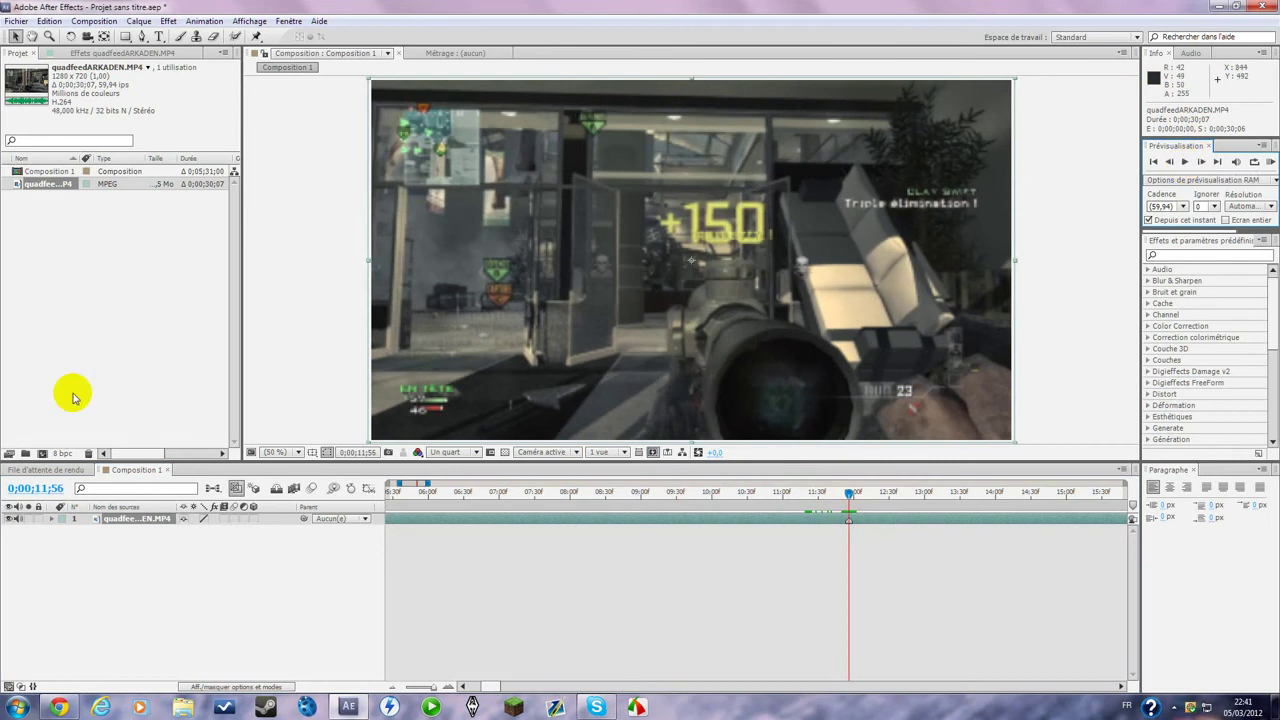
right_click(779, 250)
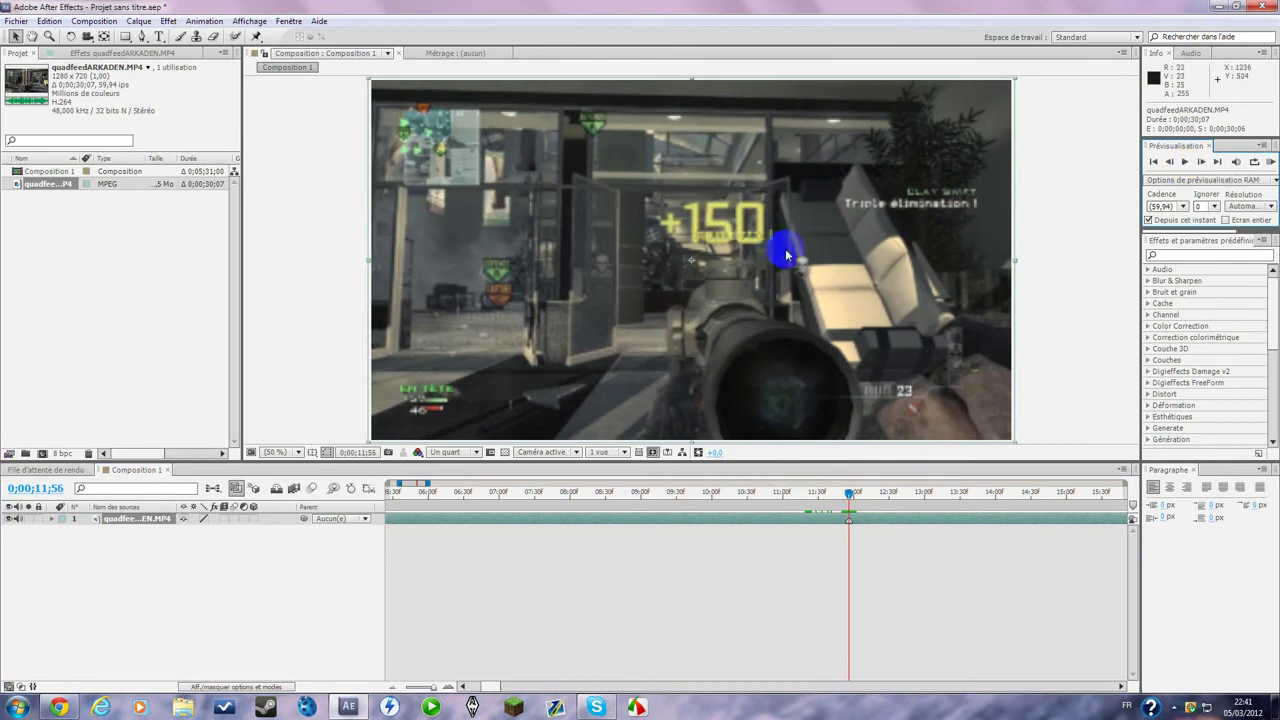
right_click(120, 524)
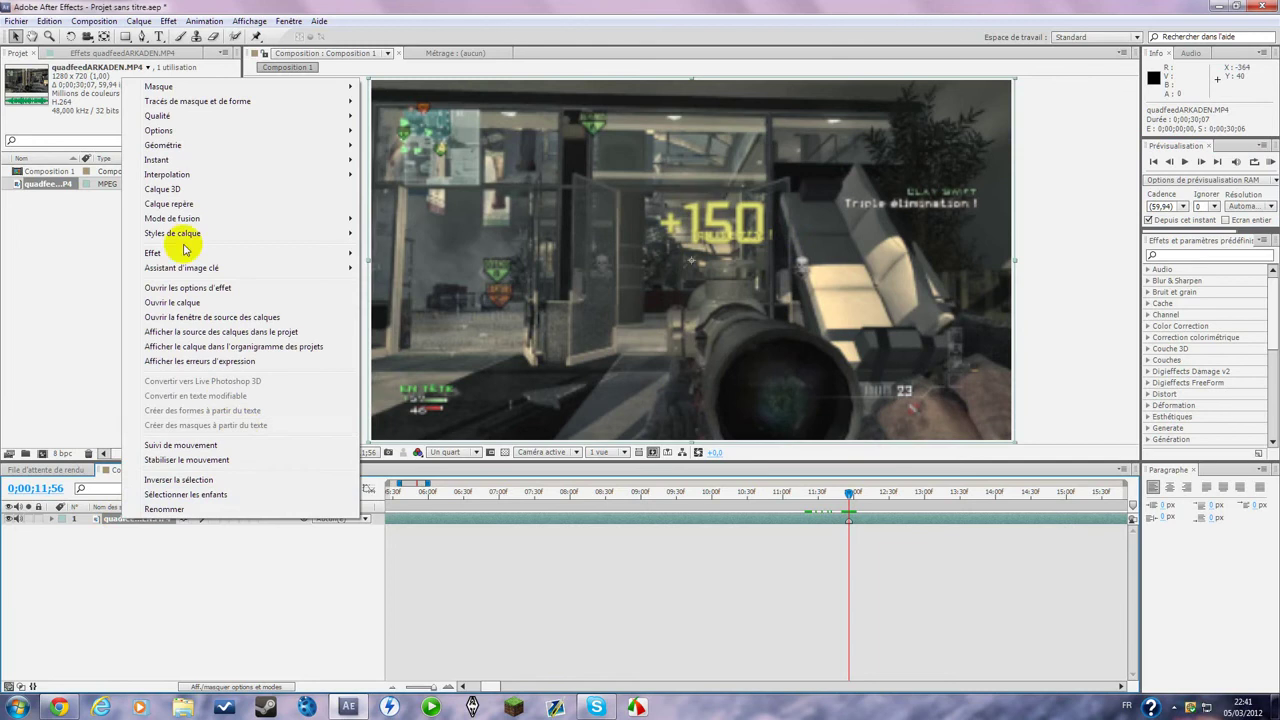
mouse_move(251, 252)
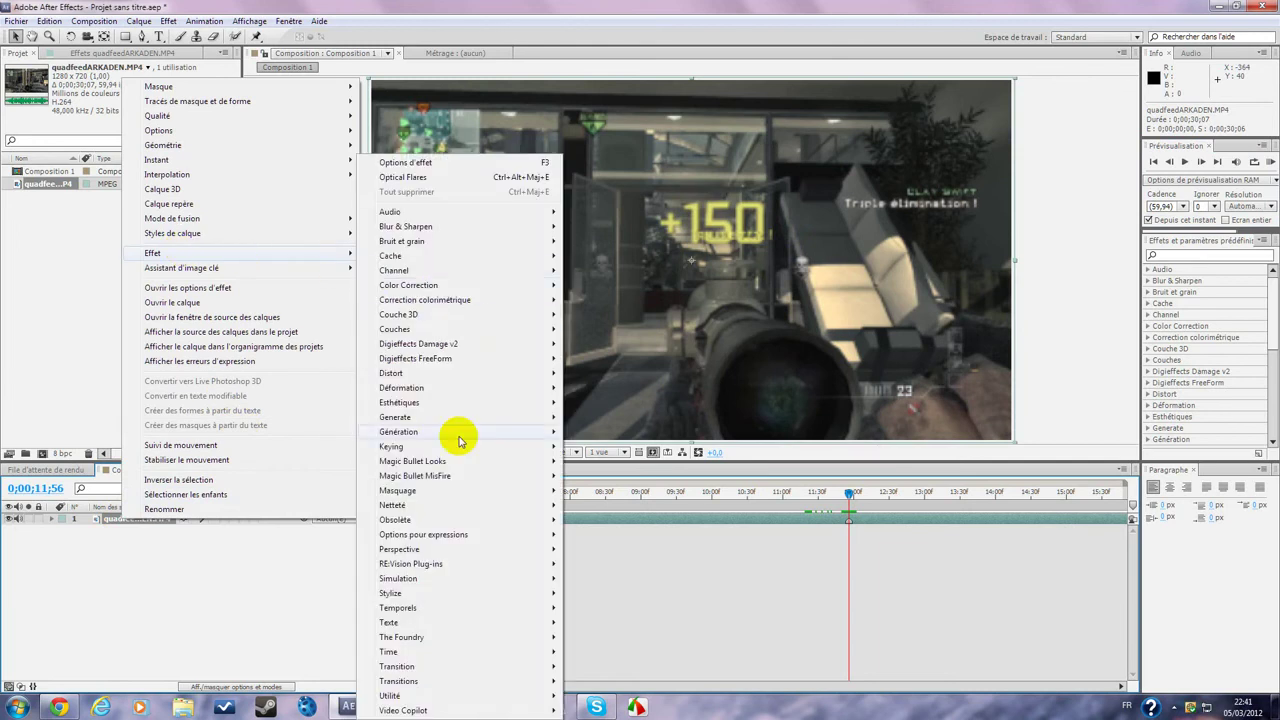
left_click(584, 458)
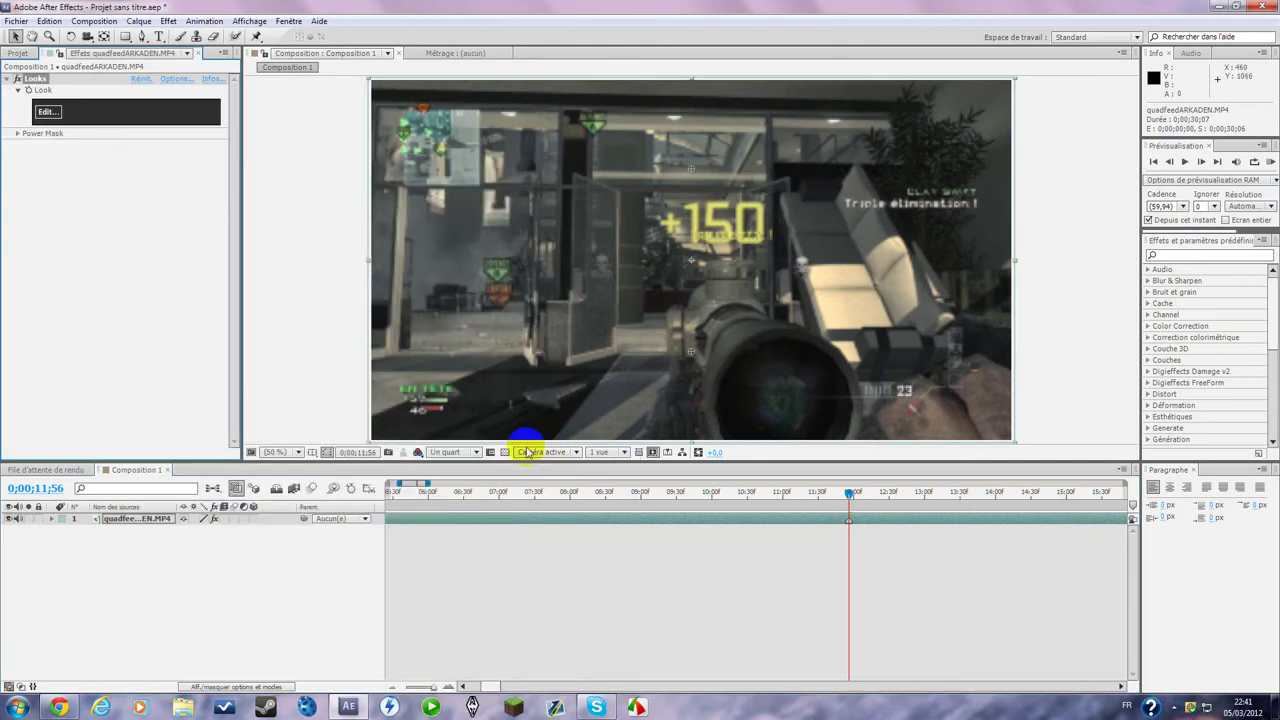
- Set the preview resolution to Intégrale and open the clip's Looks effect for editing
left_click(445, 452)
left_click(455, 477)
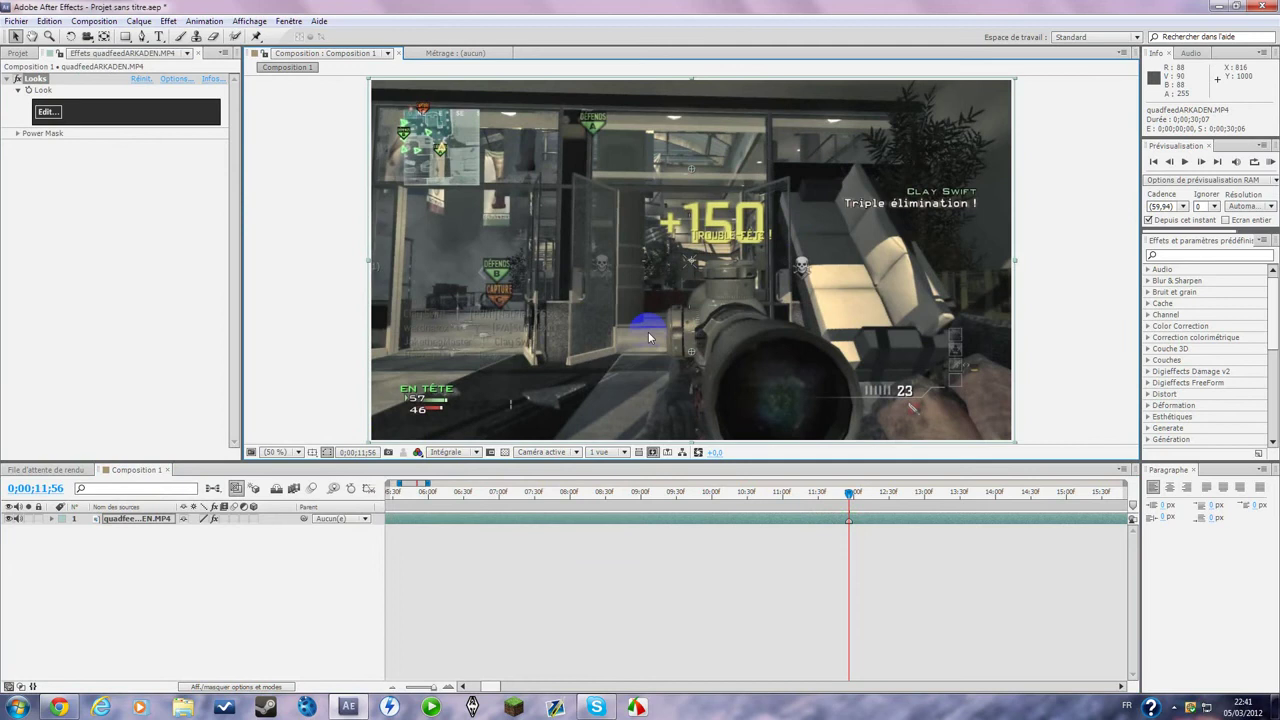
left_click(49, 110)
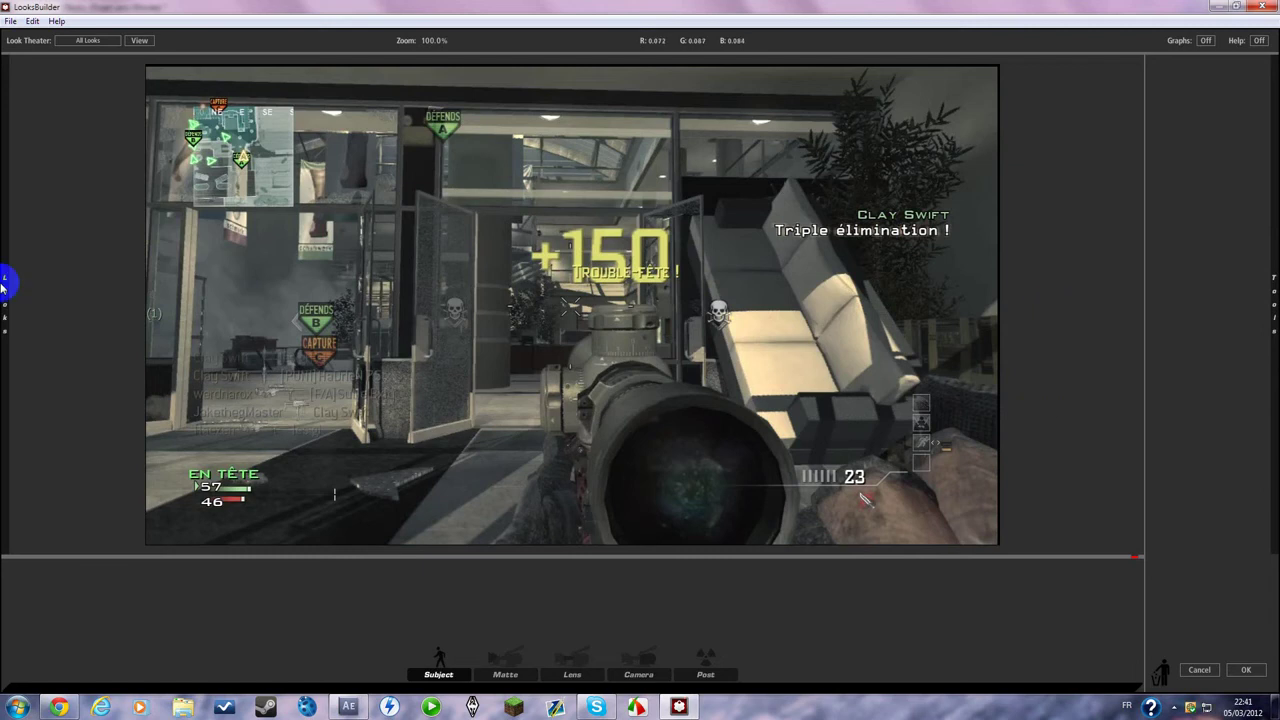
- Try the custom look presets Sick, custom 1 and NervforFlares on the frame
mouse_move(8, 280)
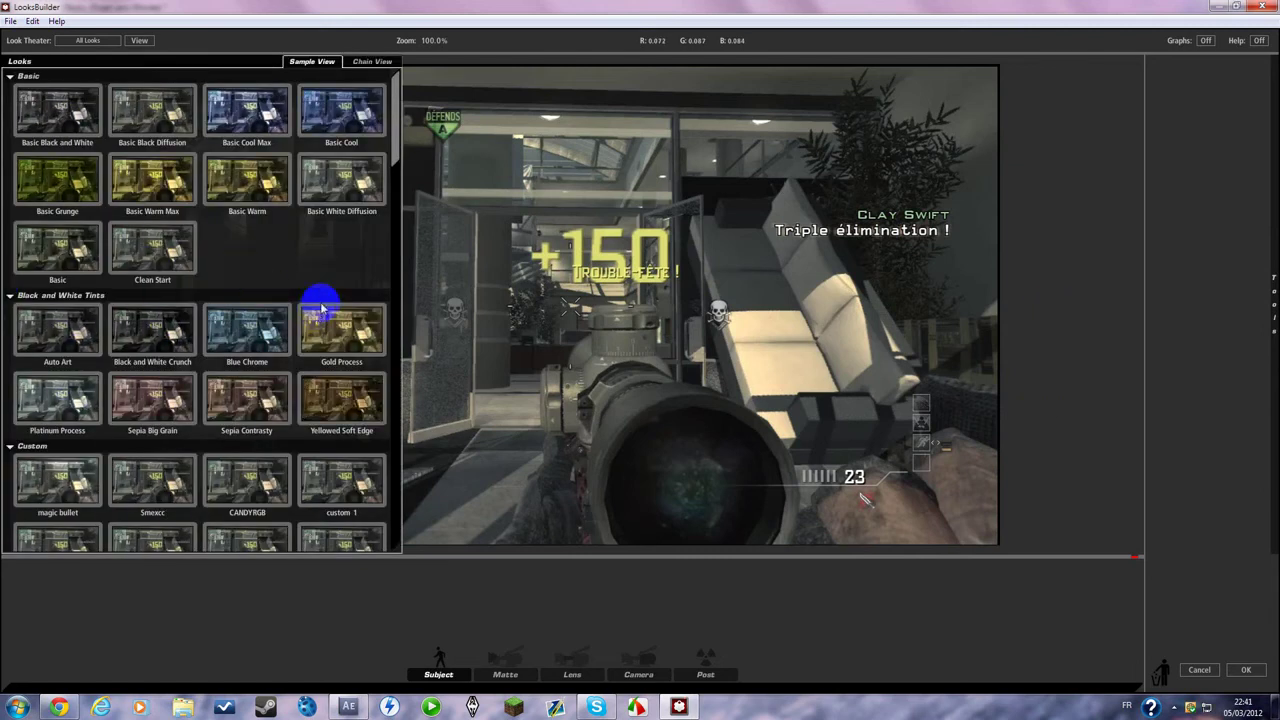
scroll(330, 300, "down", 1)
scroll(374, 355, "down", 1)
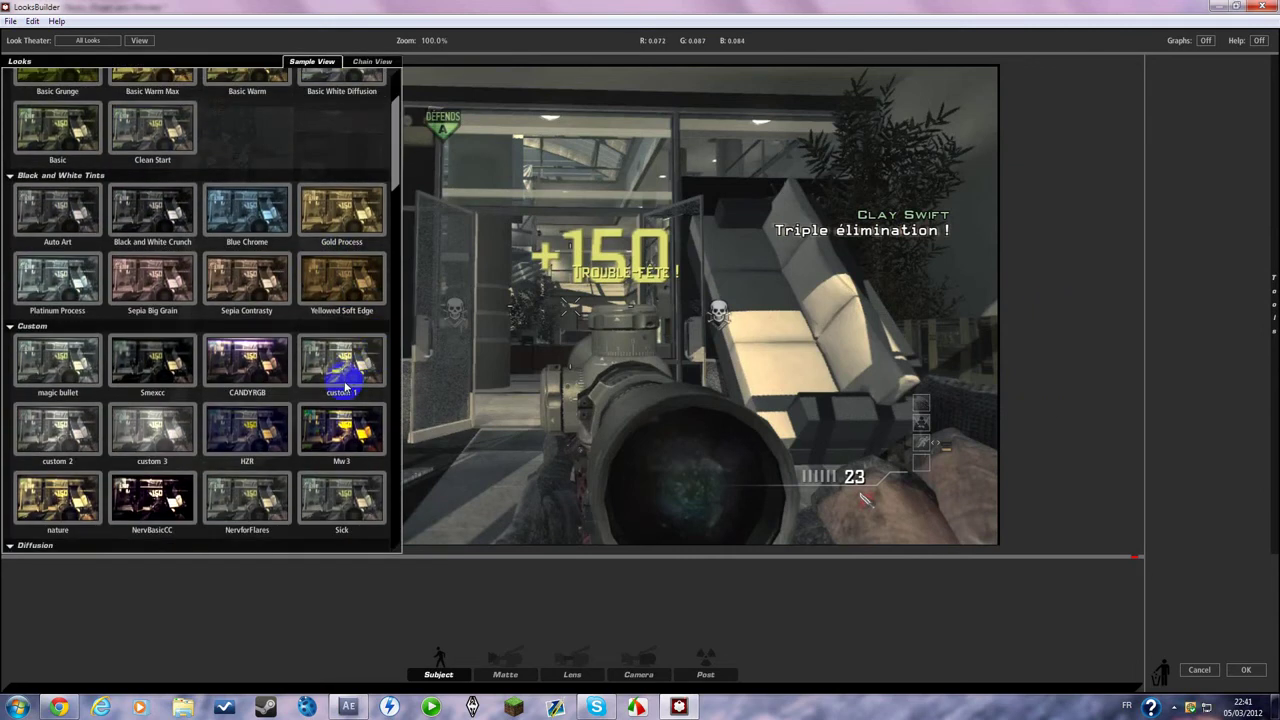
left_click(341, 495)
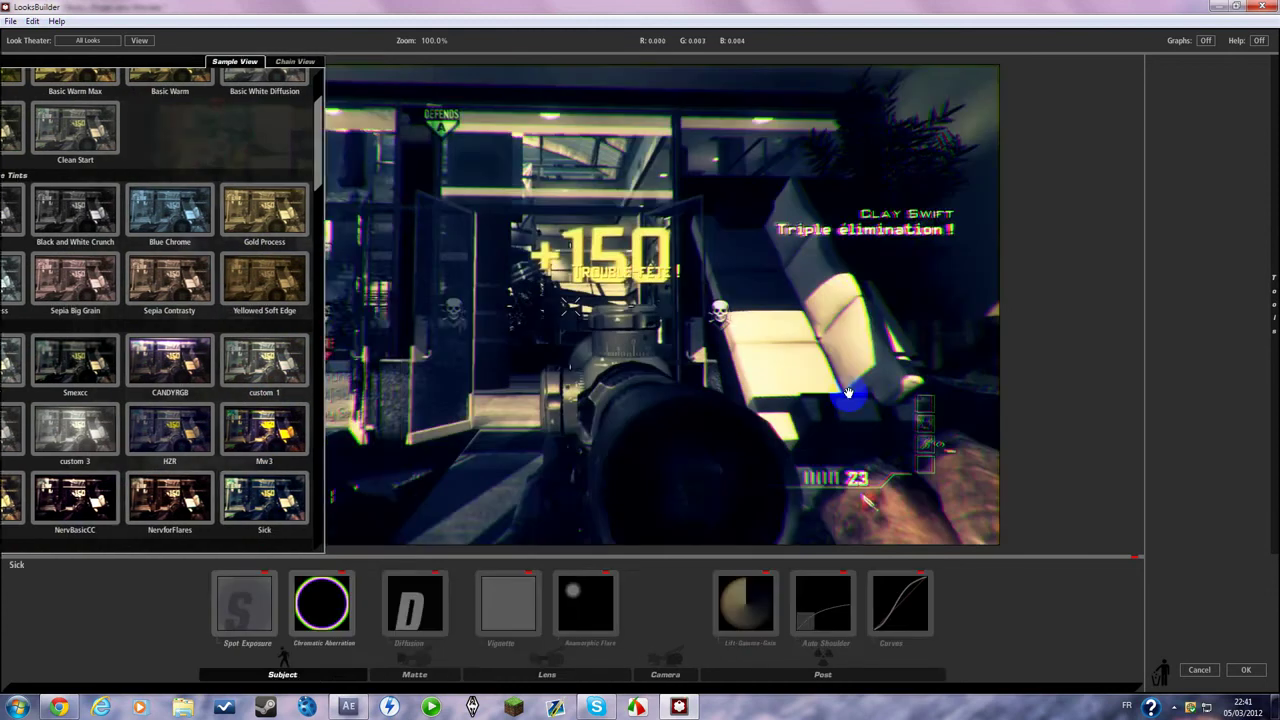
left_click(372, 370)
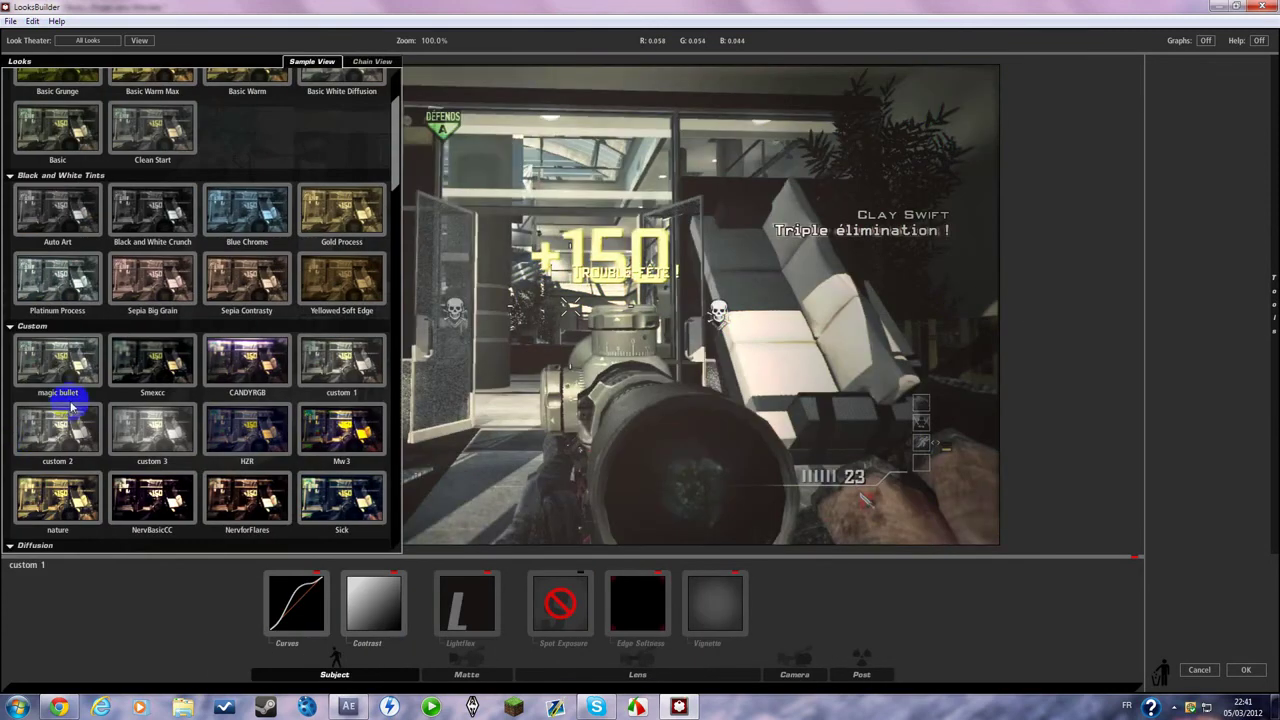
left_click(243, 520)
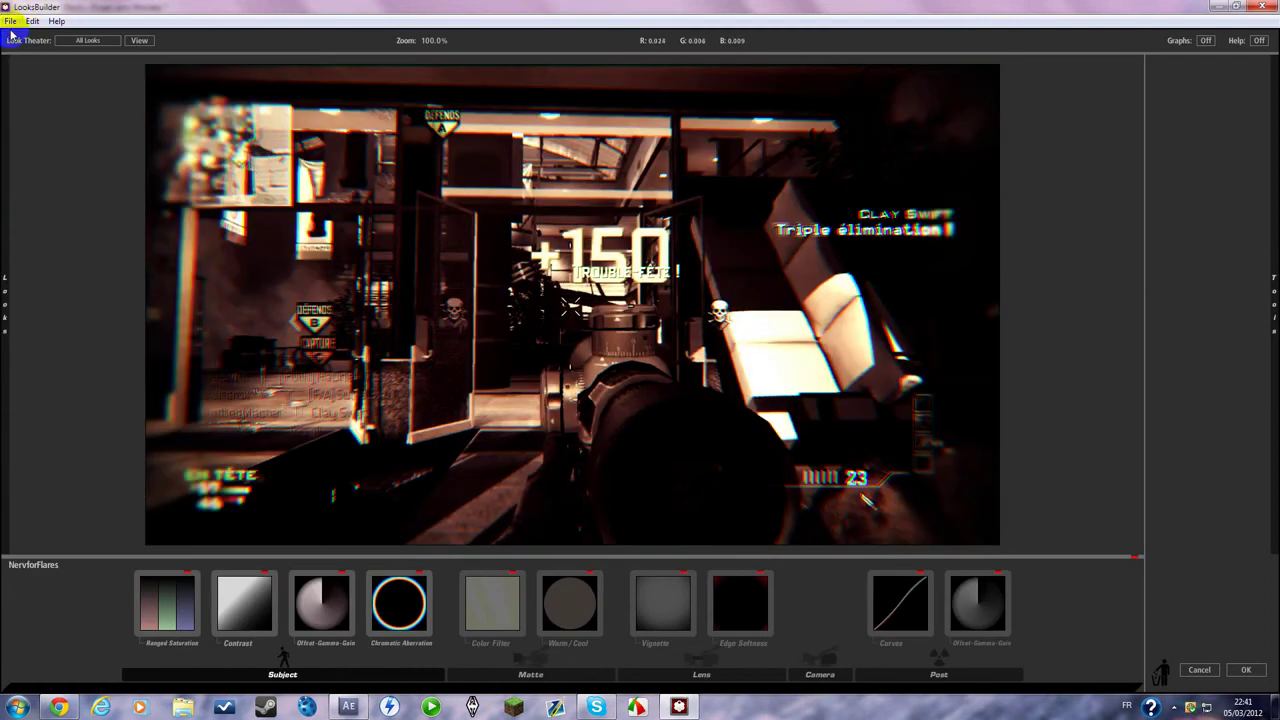
- Load the look file Clean.ls3 from the avte folder and apply it to the clip
left_click(10, 20)
left_click(250, 190)
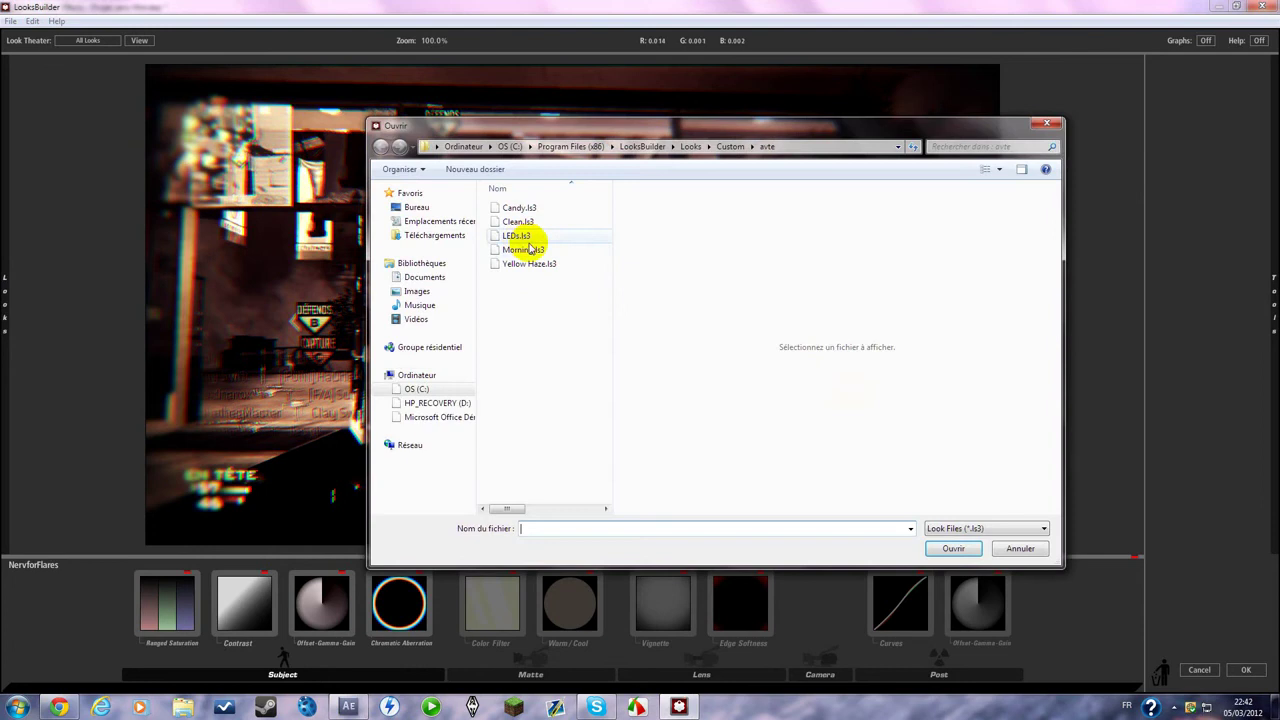
double_click(537, 221)
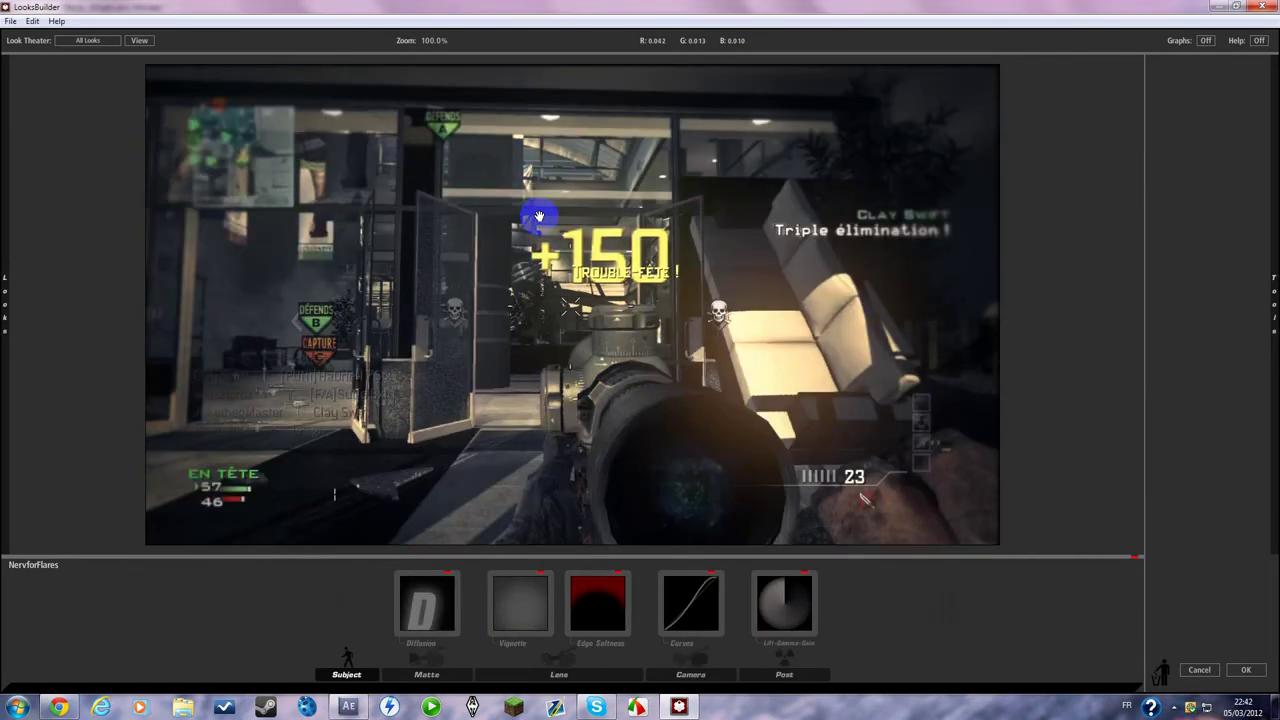
left_click(1246, 670)
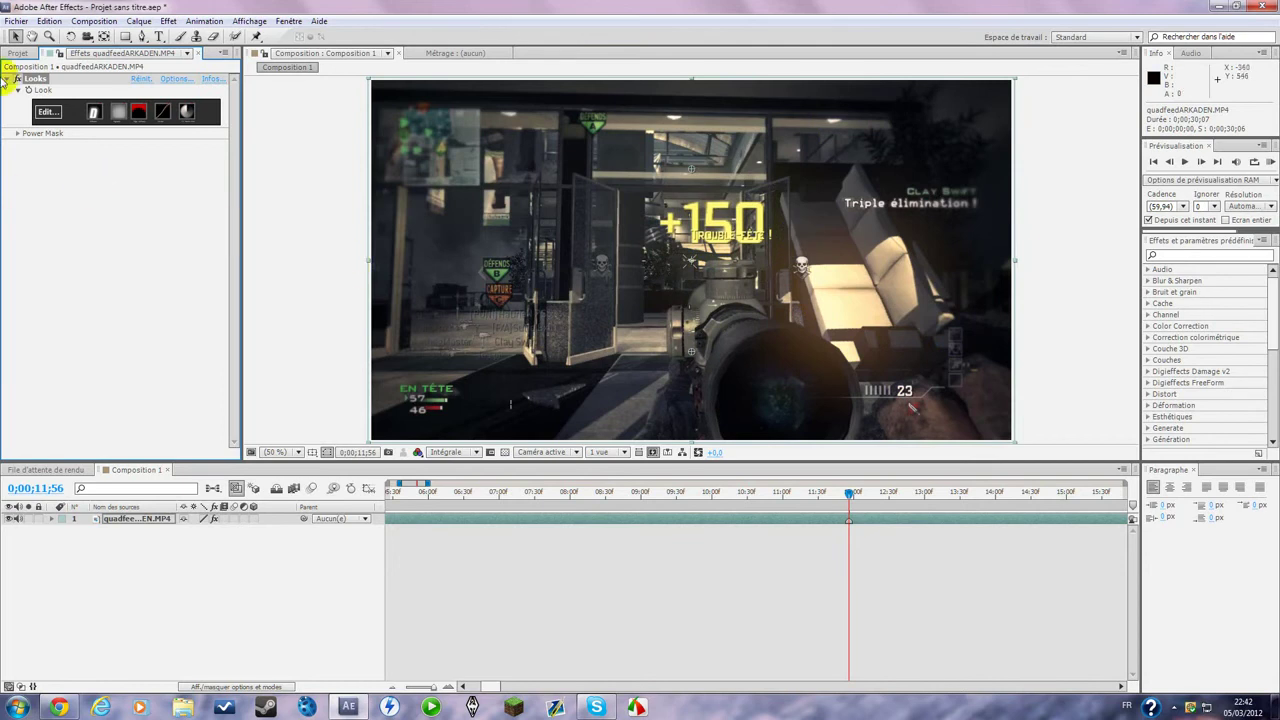
- Add the RE:Vision Twixtor Pro effect to the gameplay clip
left_click(147, 519)
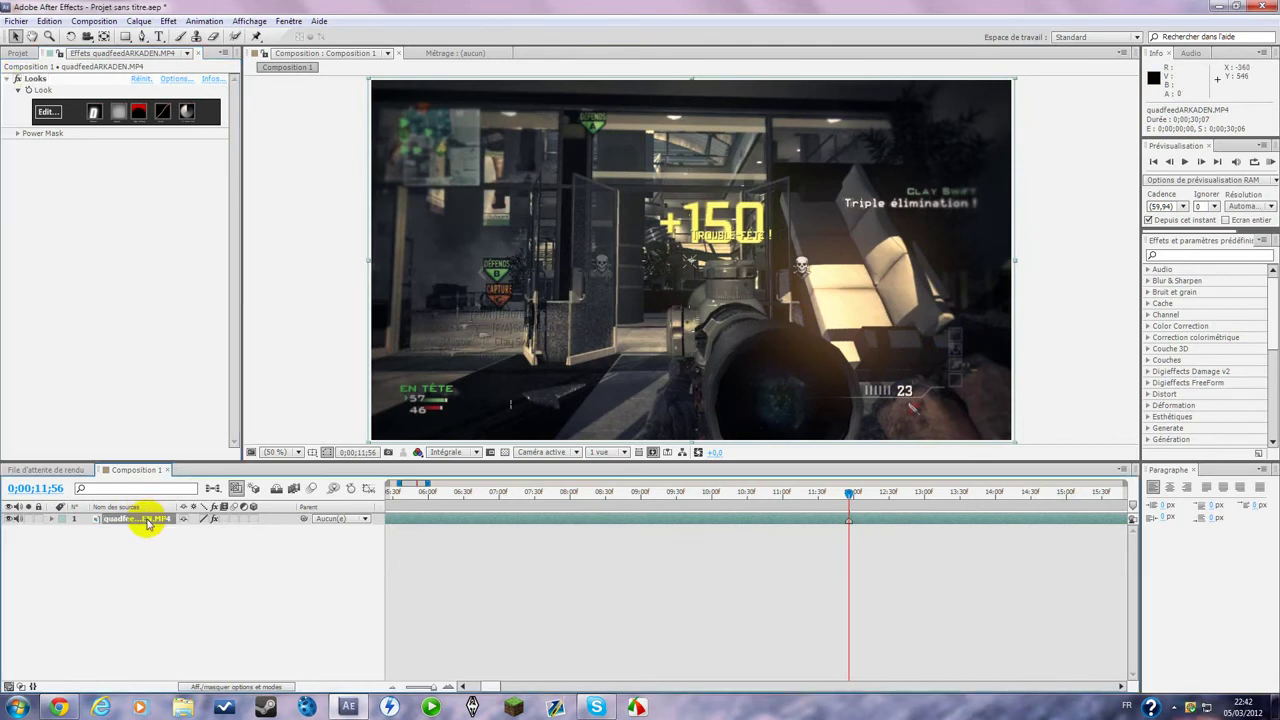
right_click(147, 519)
mouse_move(257, 252)
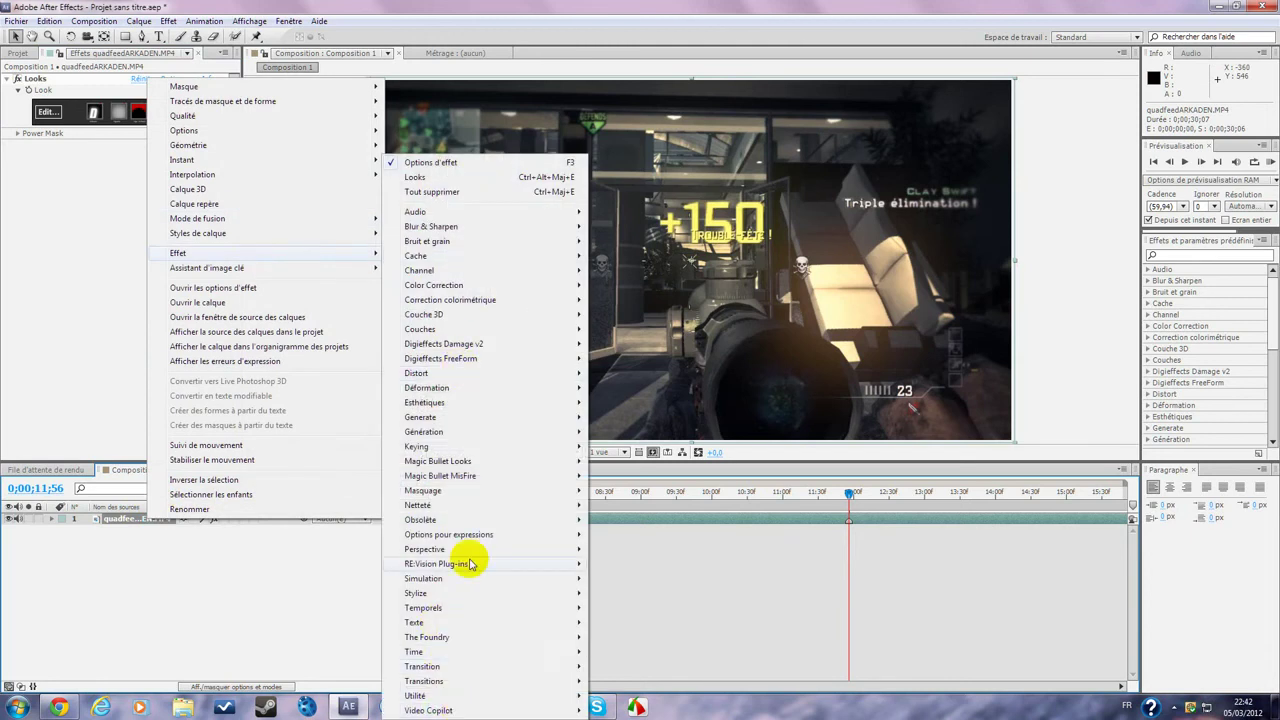
mouse_move(470, 564)
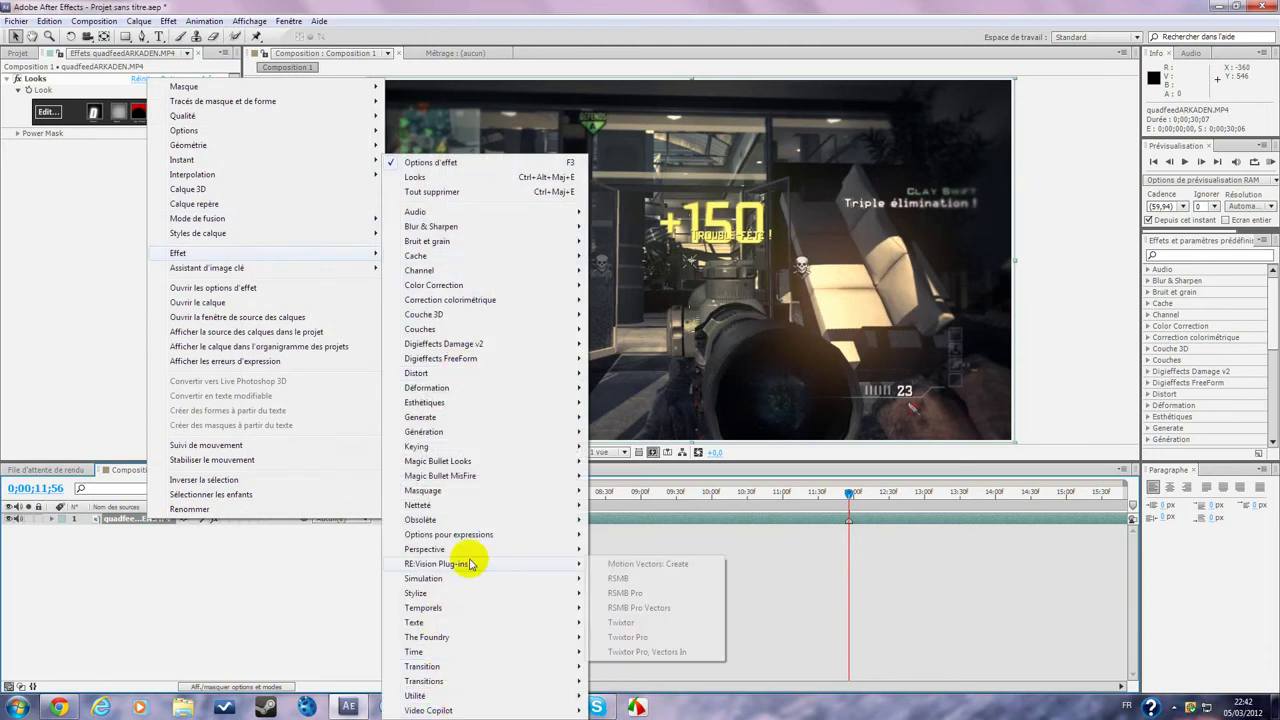
left_click(627, 637)
- Reveal the clip's effects in the timeline and move Twixtor Pro above Looks in the effect order
left_click(48, 146)
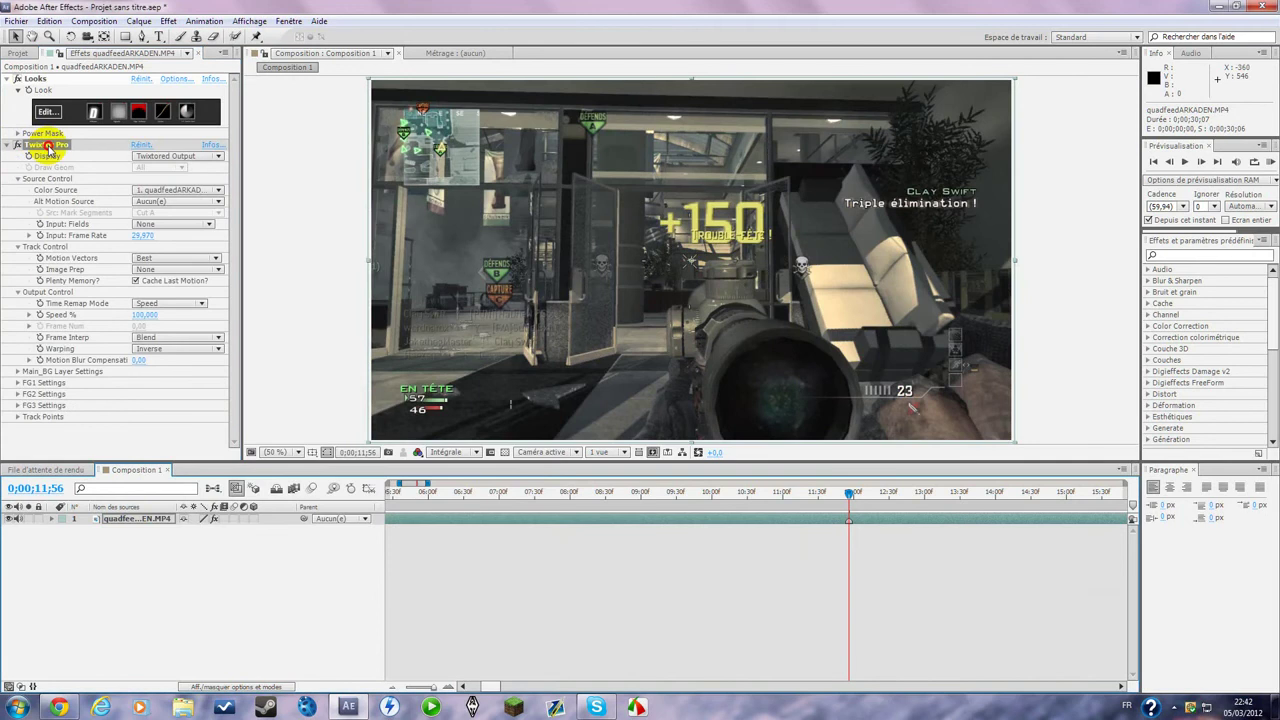
key("e")
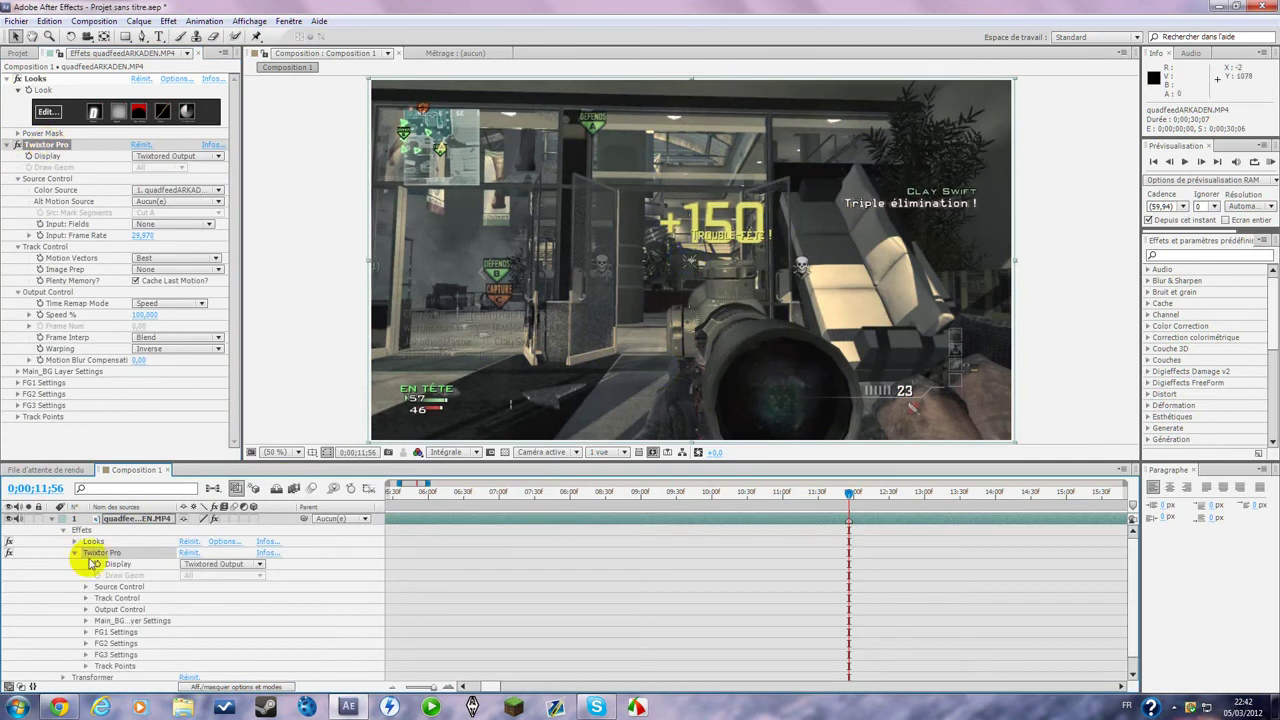
left_click_drag(95, 560, 97, 542)
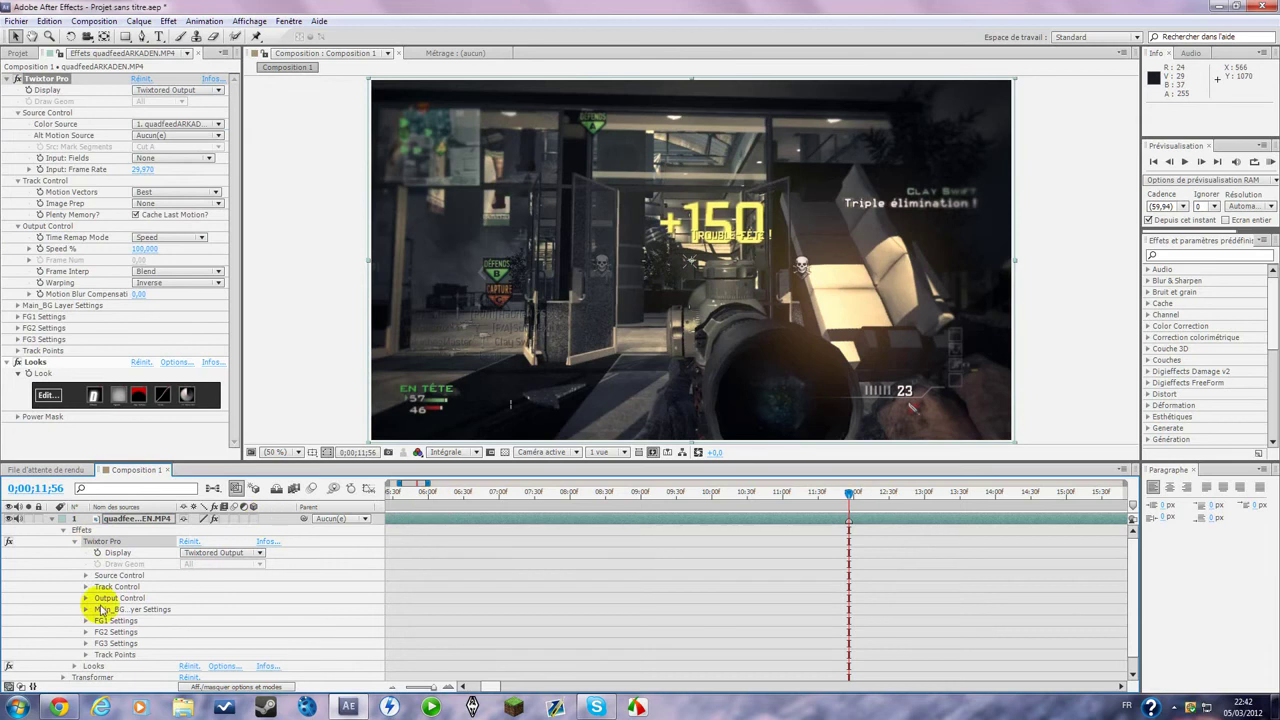
- Check the source clip's frame rate in the project and set Twixtor Pro's Input Frame Rate to 59.94
left_click(85, 576)
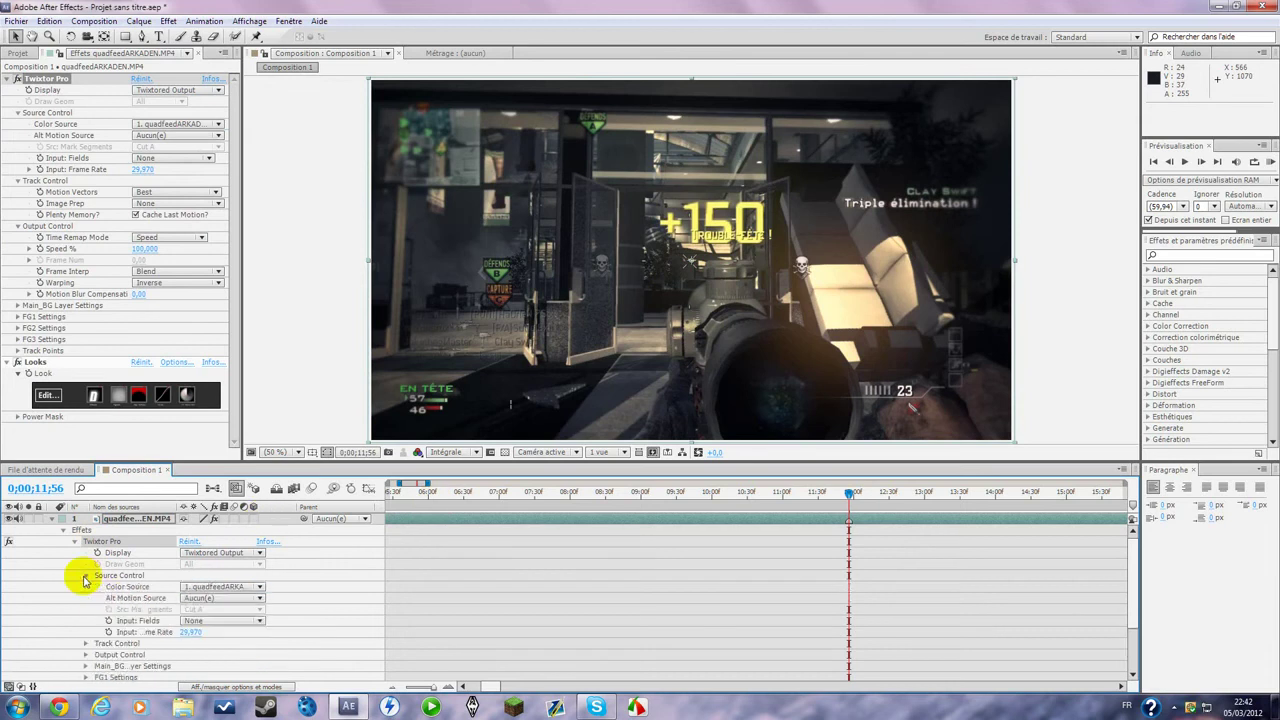
left_click(191, 631)
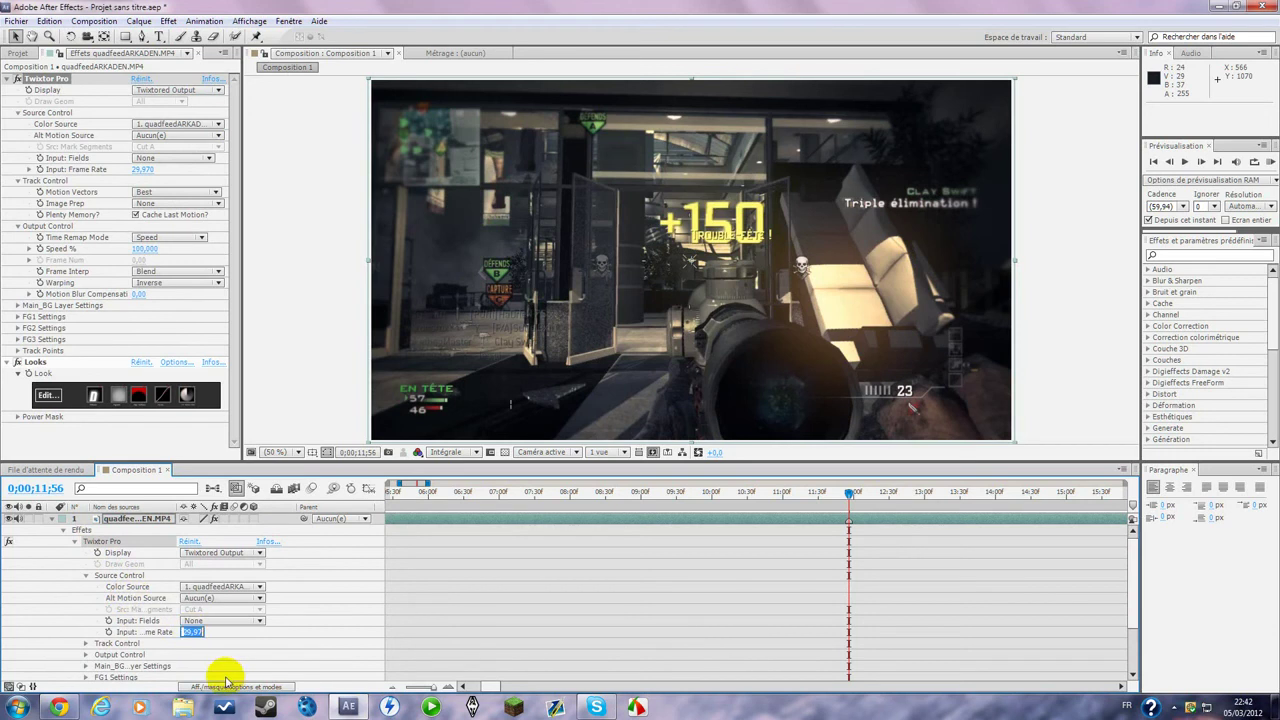
left_click(17, 54)
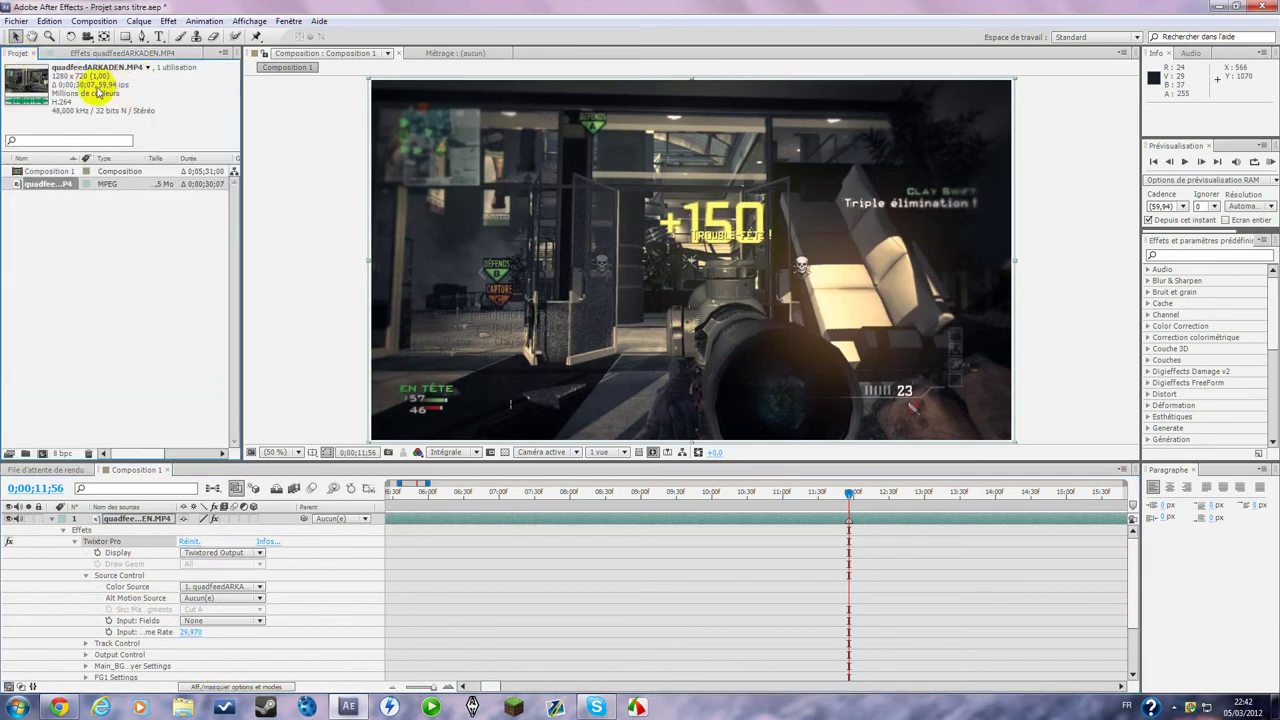
left_click(100, 52)
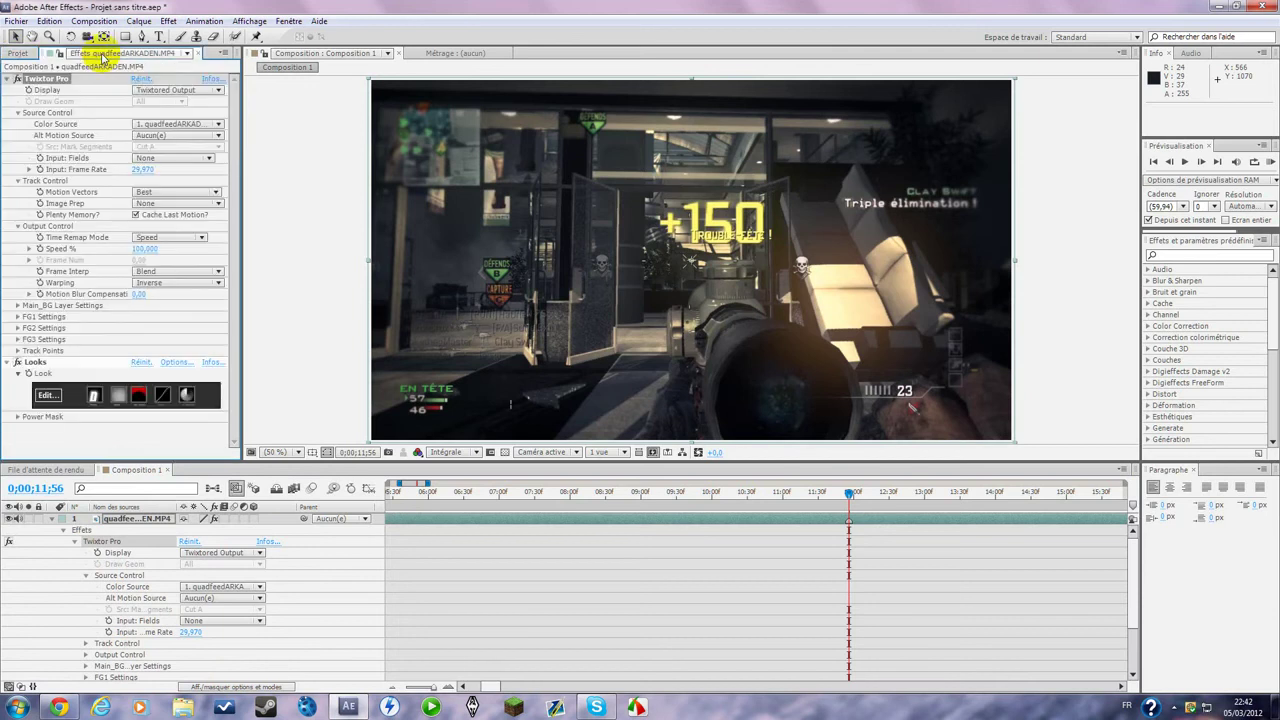
left_click(190, 632)
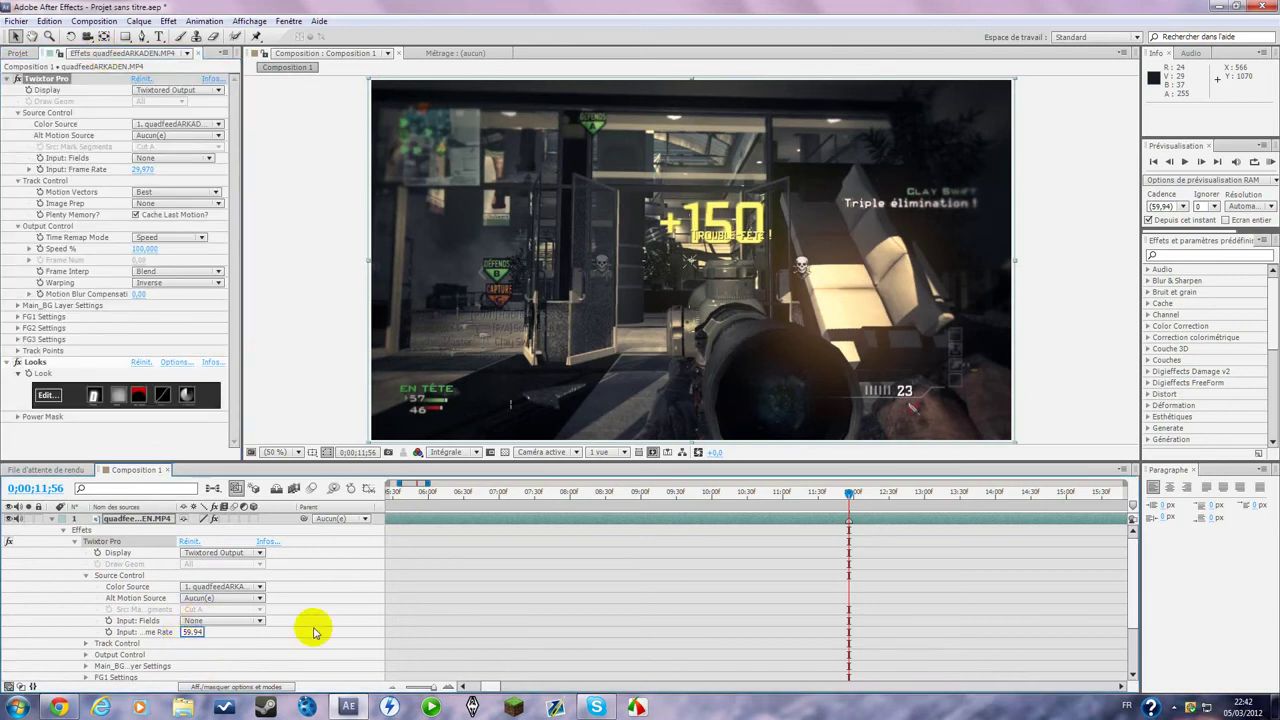
key("Return")
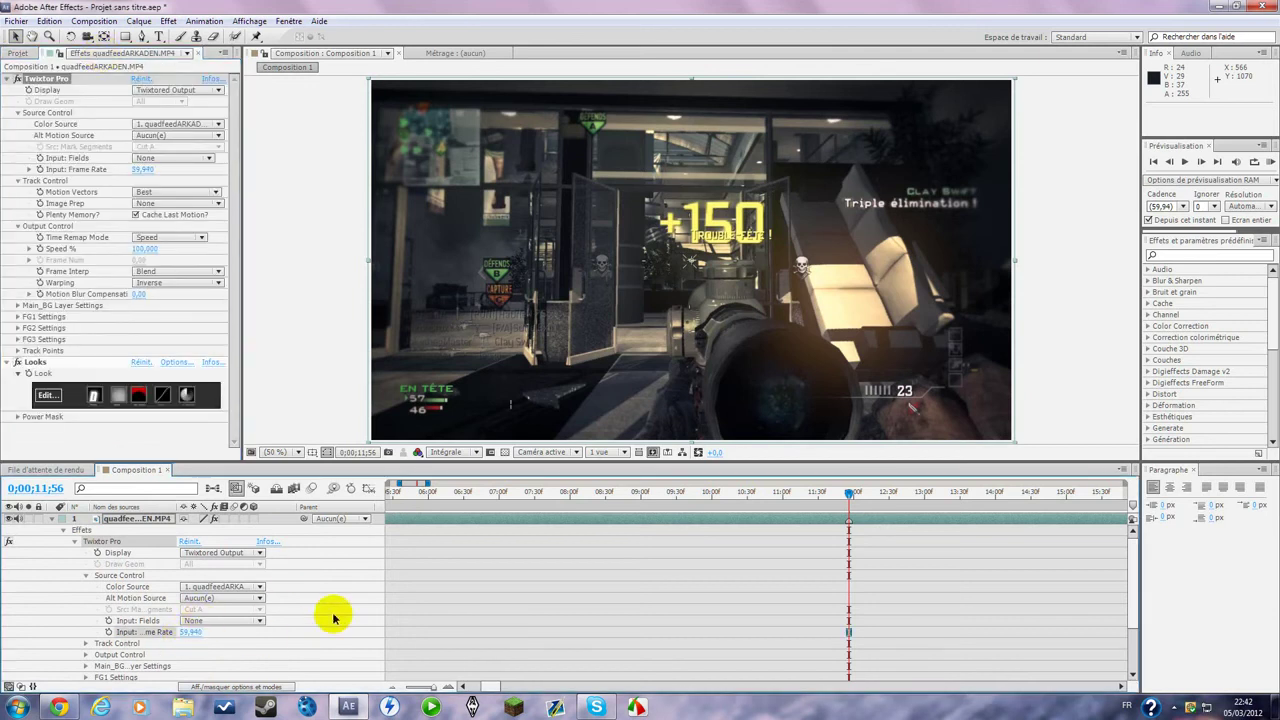
- Enable keyframing for Twixtor Pro's Speed % under Output Control at 0;00;11;56
left_click(85, 656)
scroll(85, 660, "down", 2)
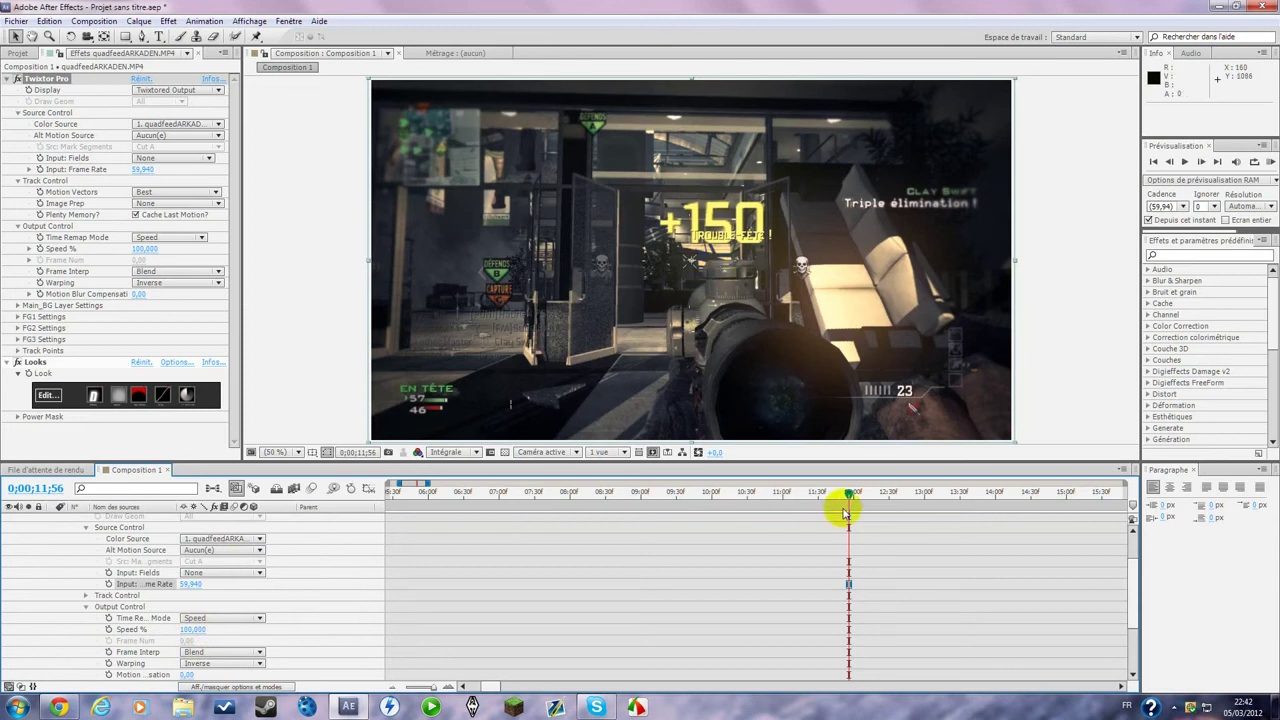
left_click(108, 629)
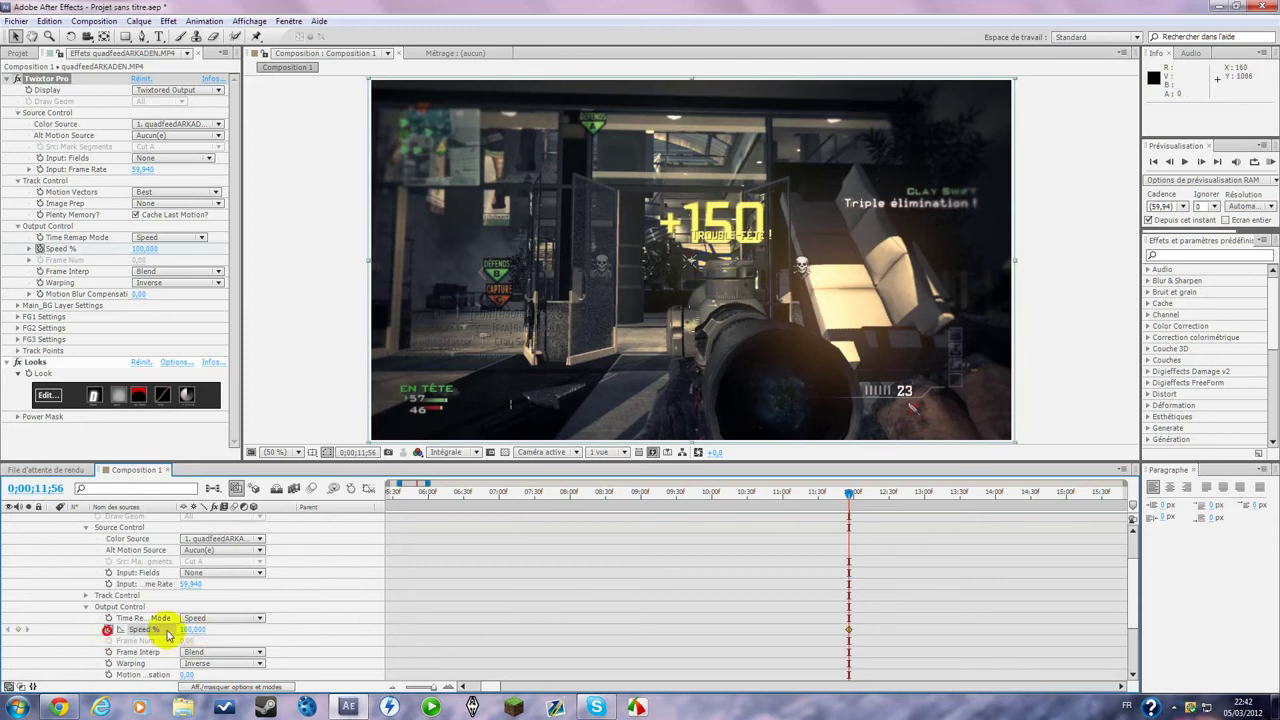
- Move one frame forward to 0;00;11;57 and set Twixtor Pro's Speed % to 2
left_click(1199, 162)
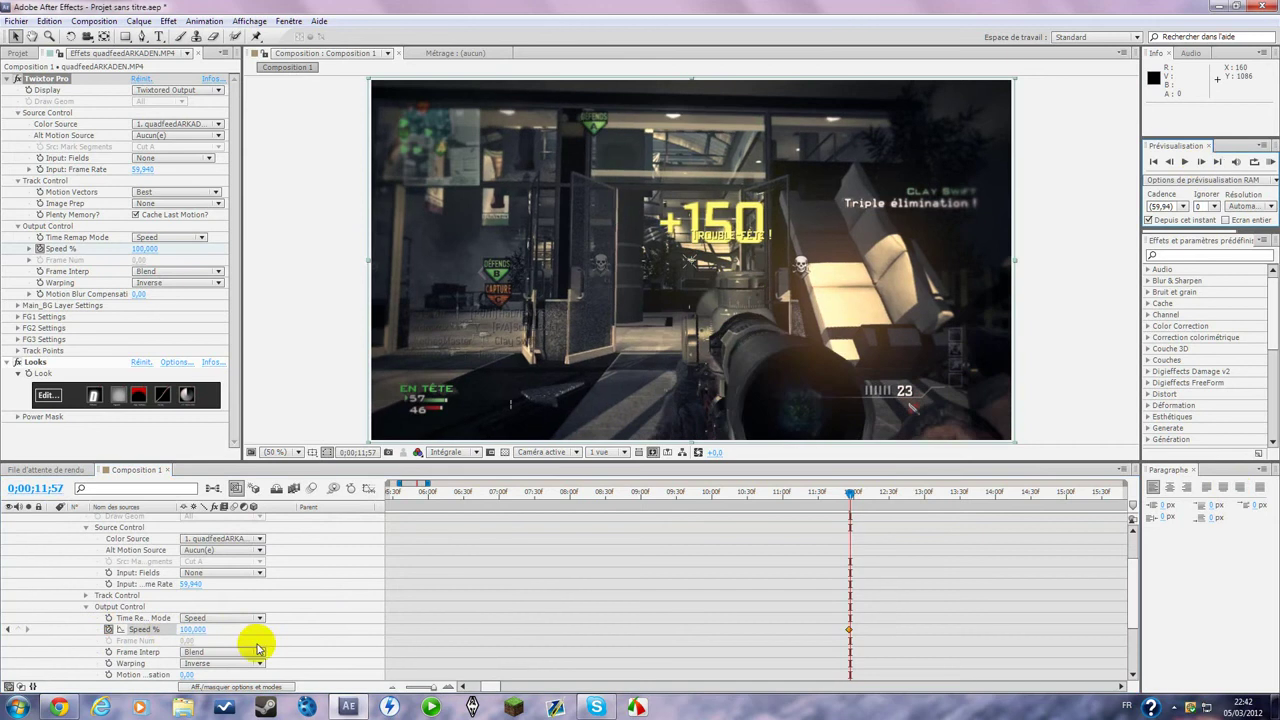
left_click(205, 628)
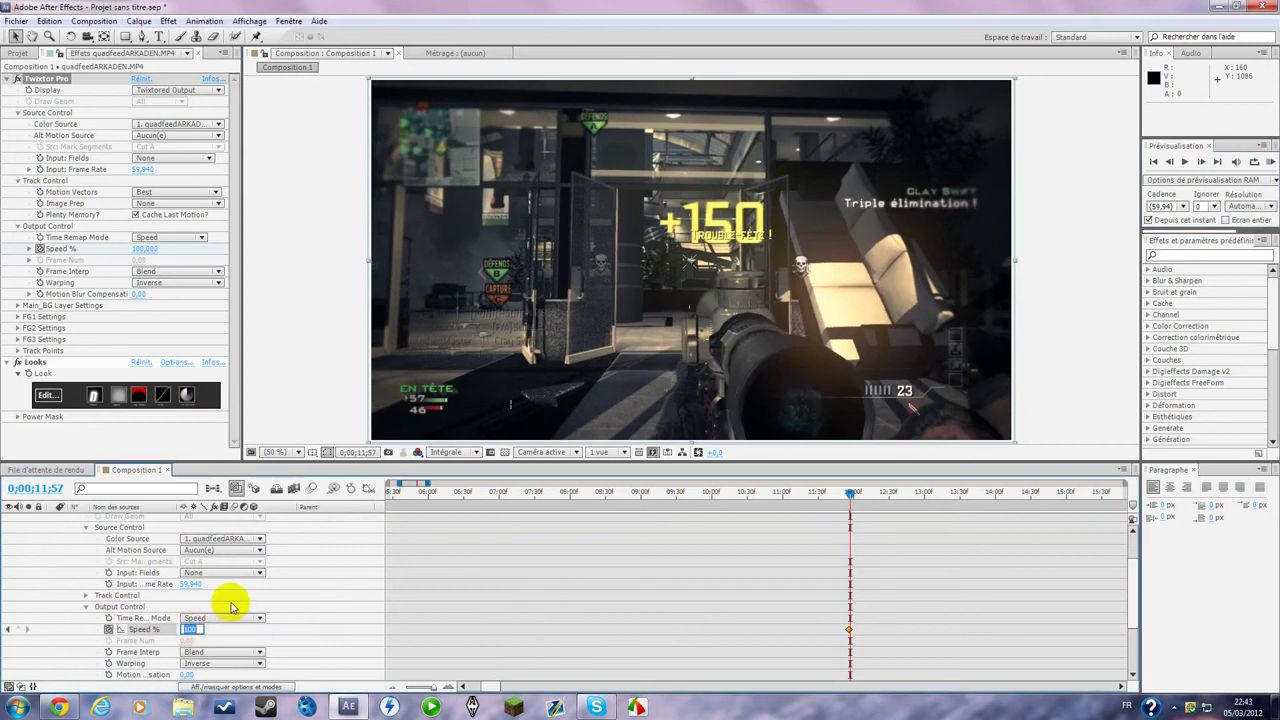
type("2")
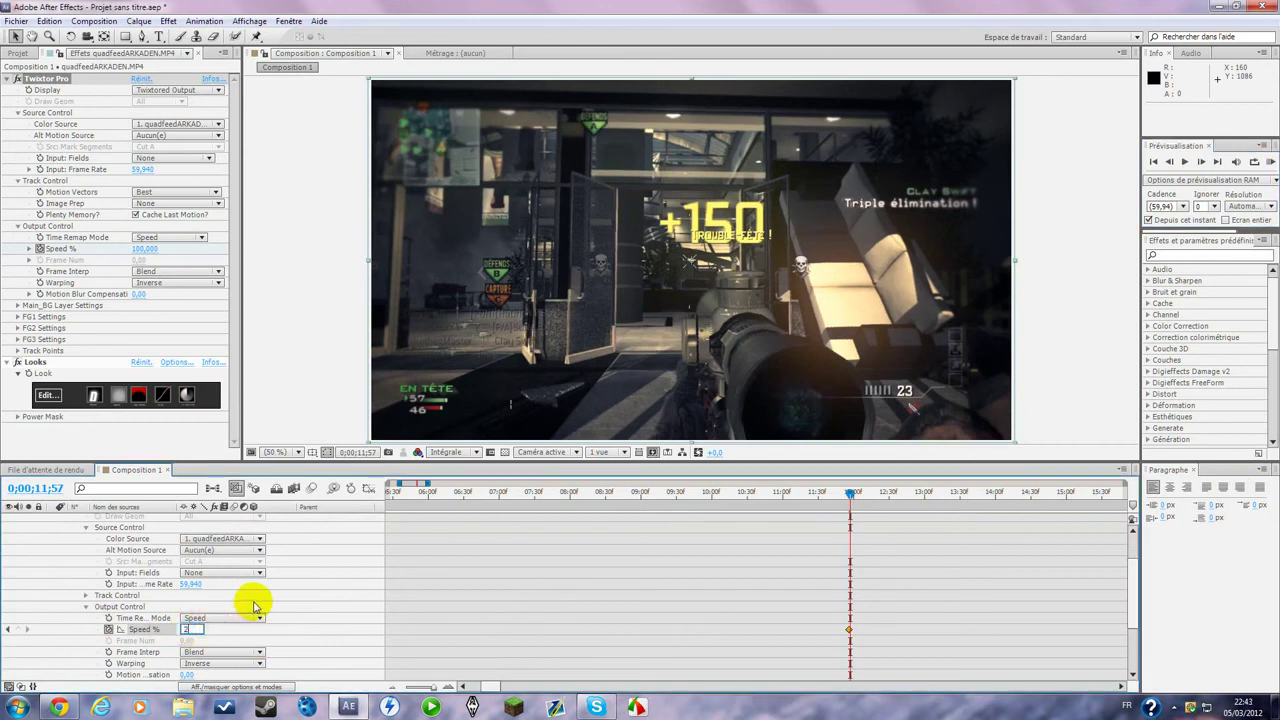
key("Return")
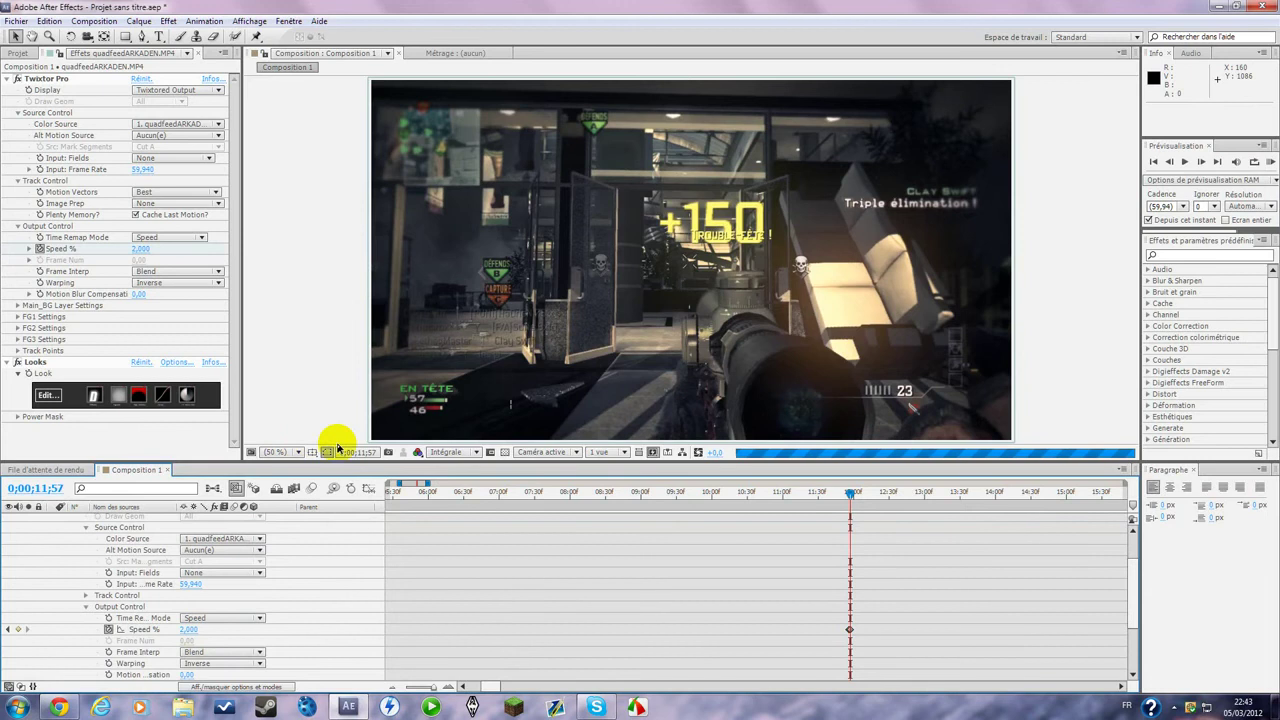
- Lower the preview resolution to Un quart and return to the clip's layer in the timeline
left_click(438, 452)
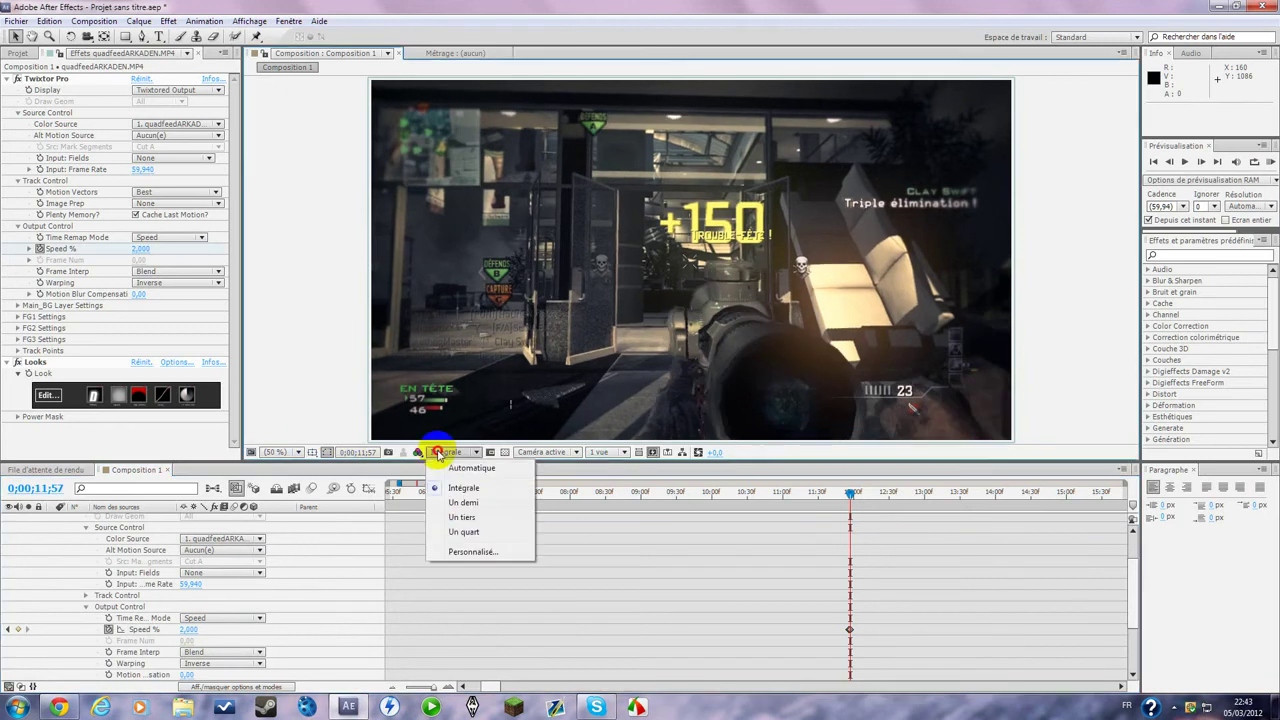
left_click(462, 531)
scroll(965, 545, "up", 1)
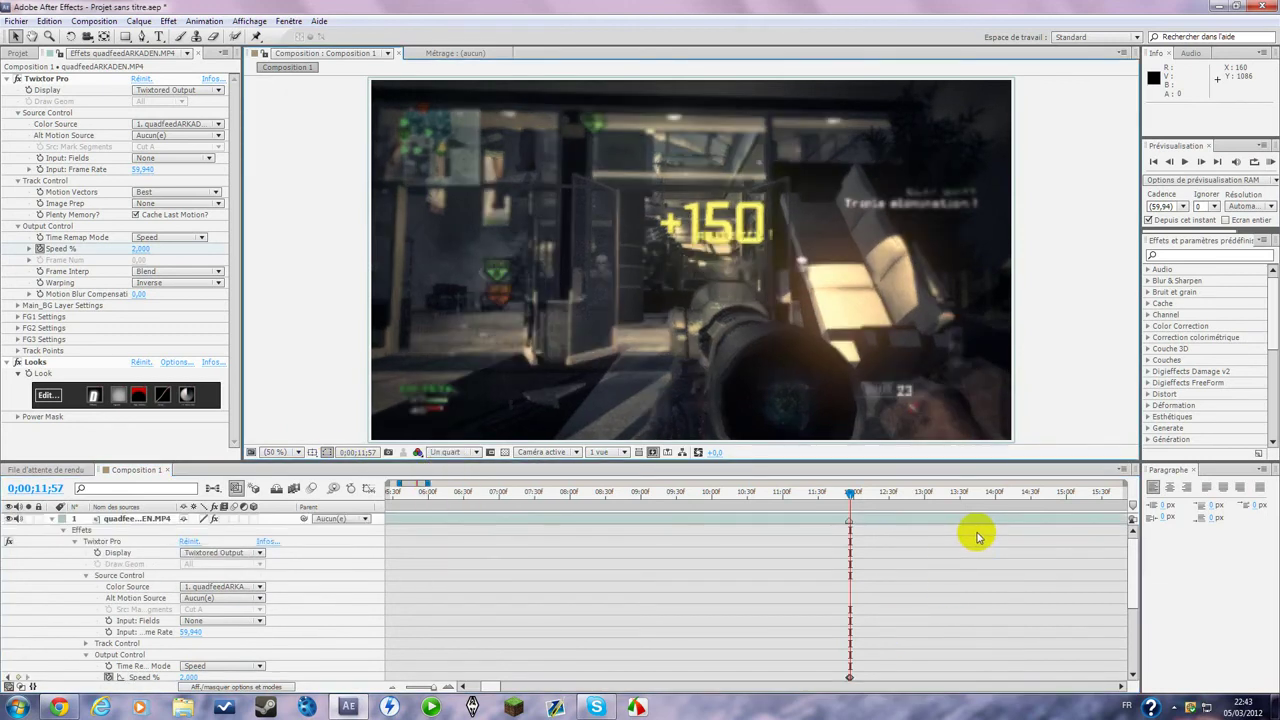
- Move the current time to 0;00;16;09 and add a keyframe for Twixtor Pro's Speed % there, keeping it at 2
left_click(870, 494)
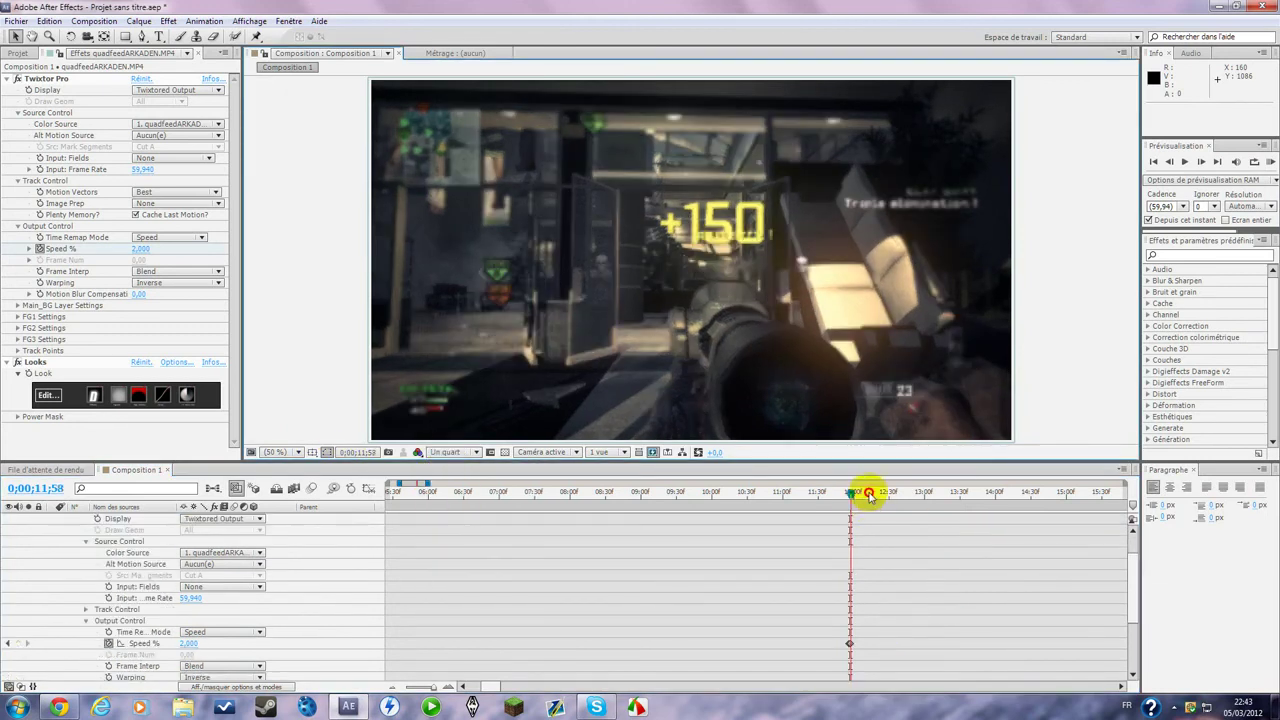
left_click_drag(870, 494, 1056, 483)
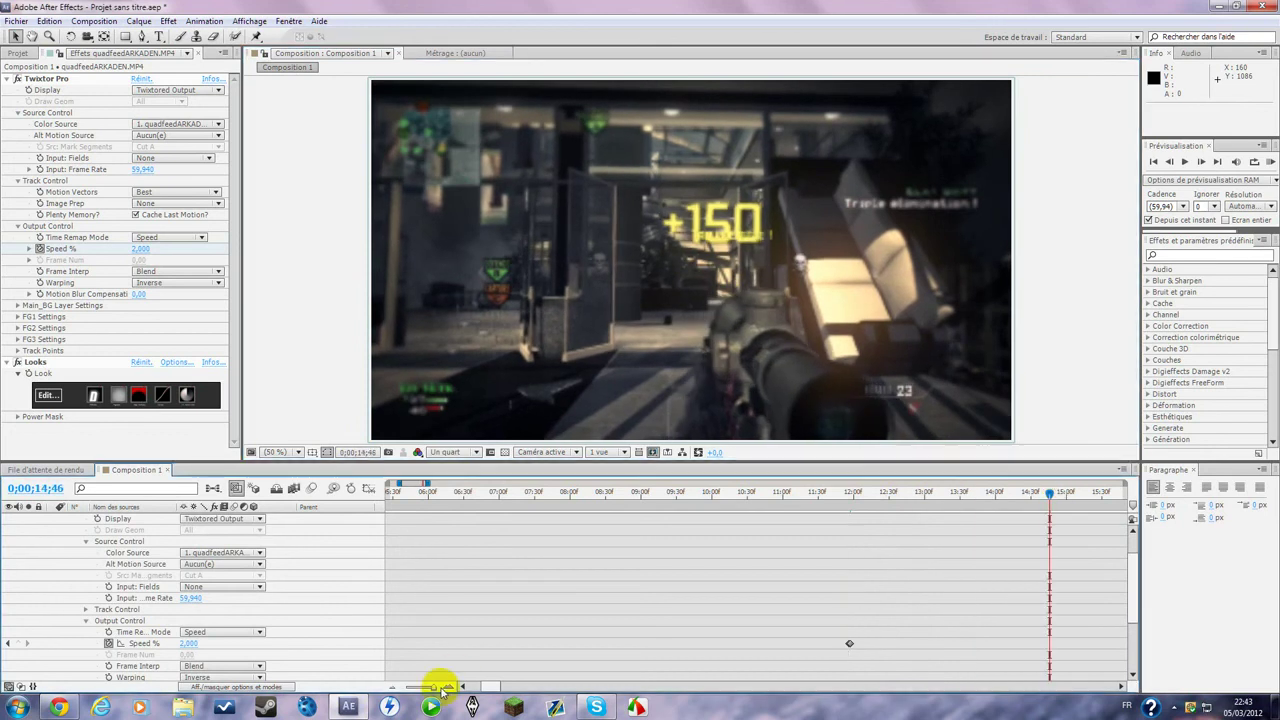
left_click_drag(442, 689, 423, 689)
scroll(514, 506, "up", 2)
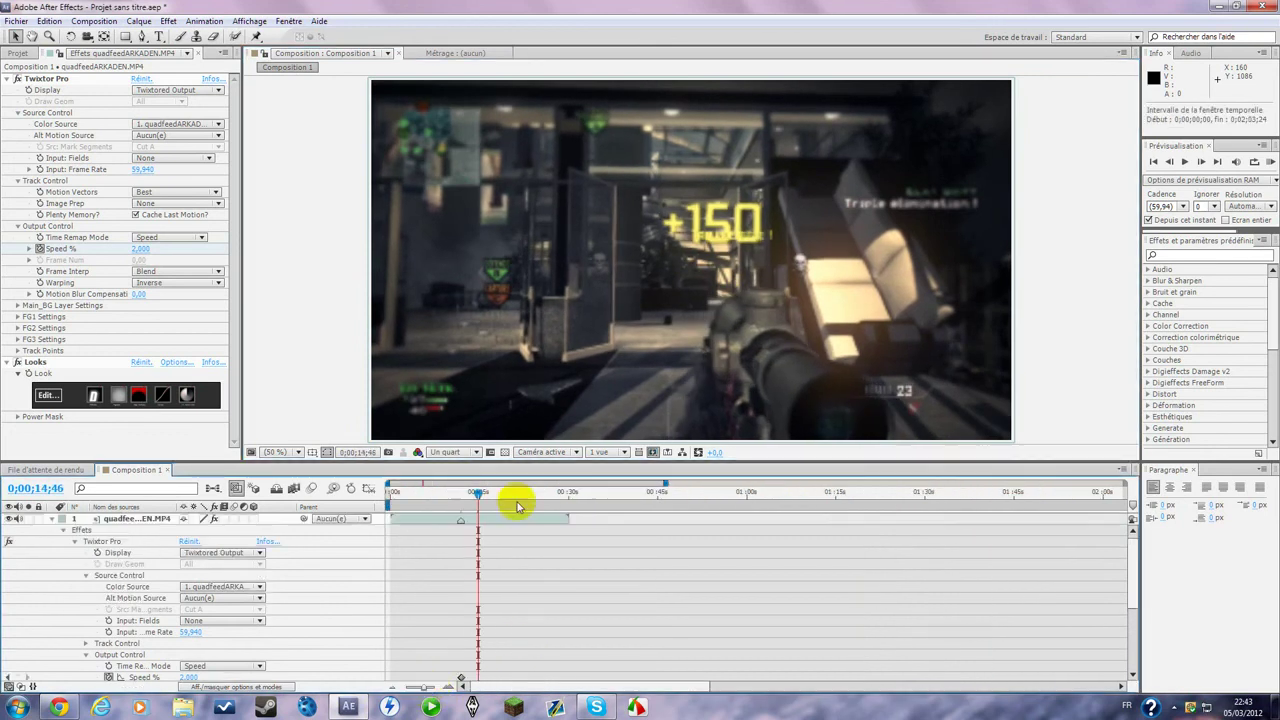
left_click_drag(479, 496, 488, 498)
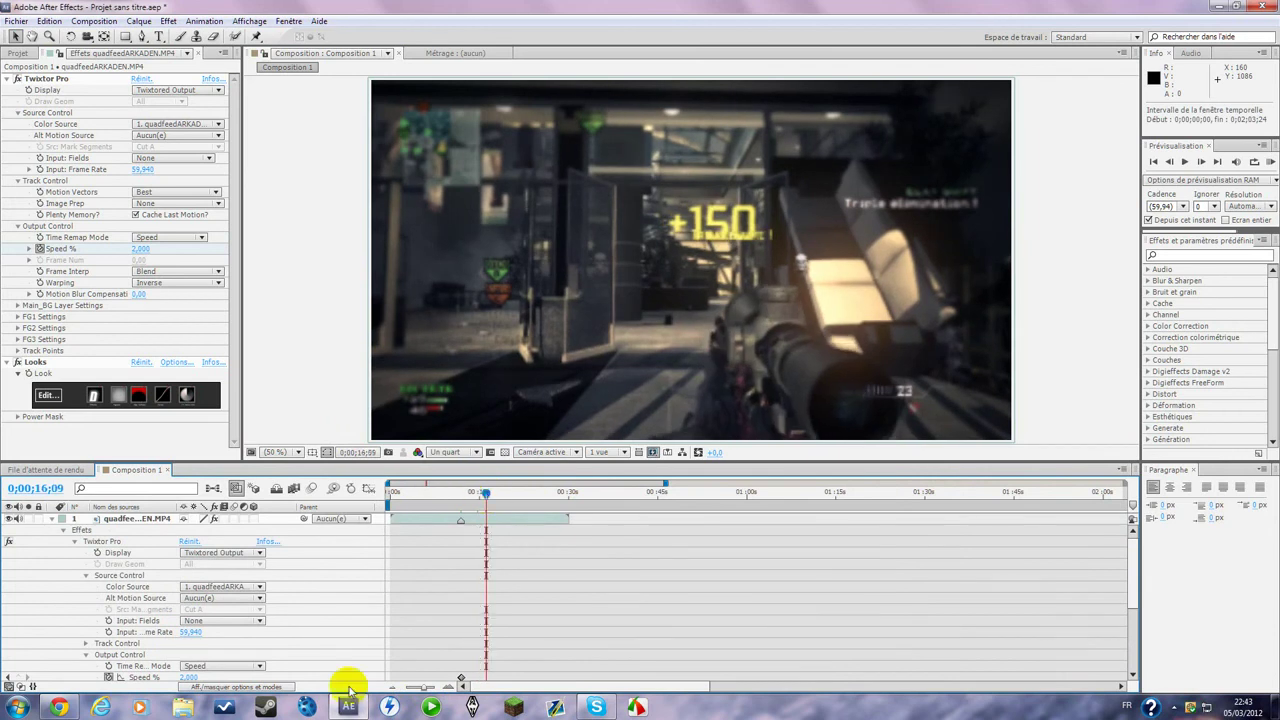
left_click_drag(421, 689, 470, 690)
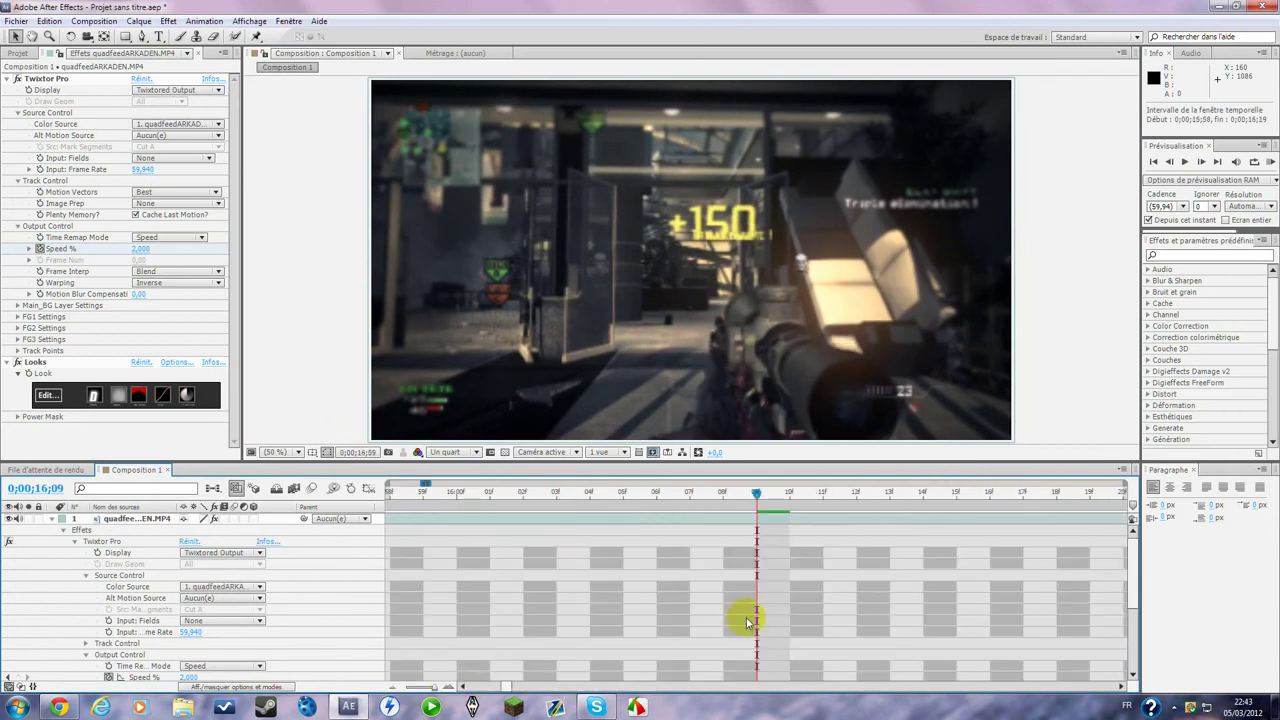
scroll(737, 609, "down", 3)
left_click(392, 688)
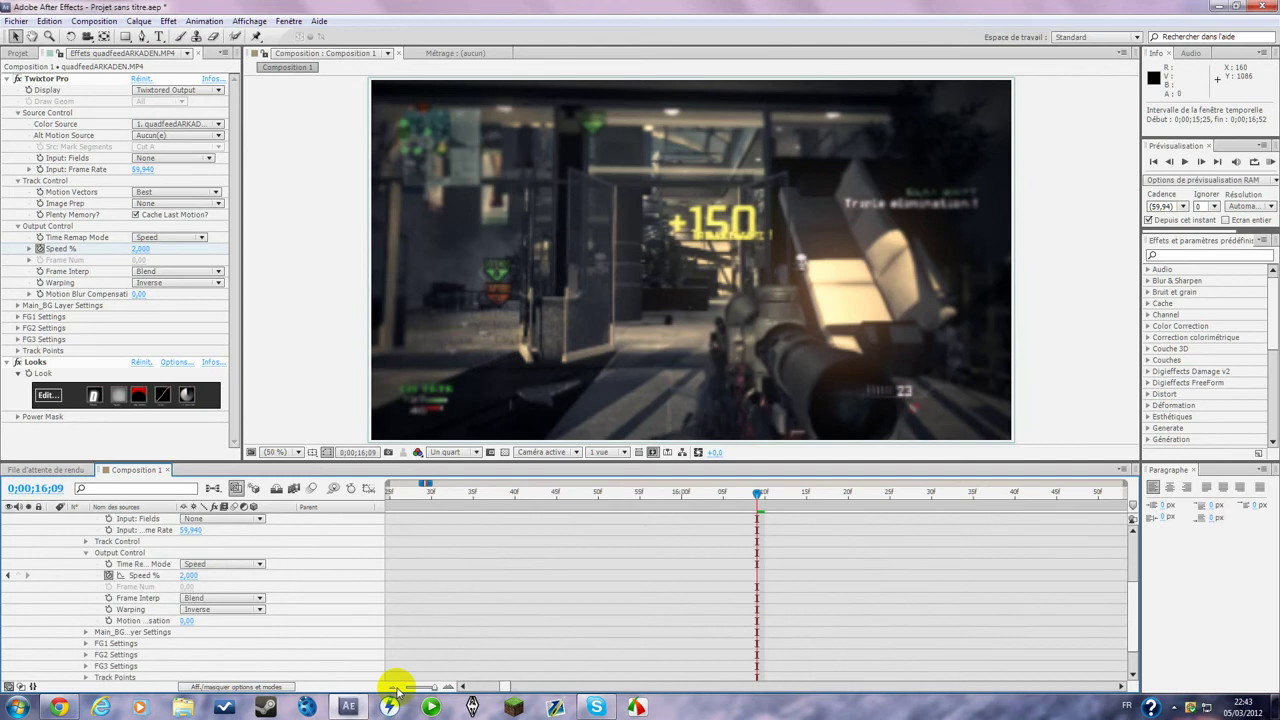
left_click(20, 575)
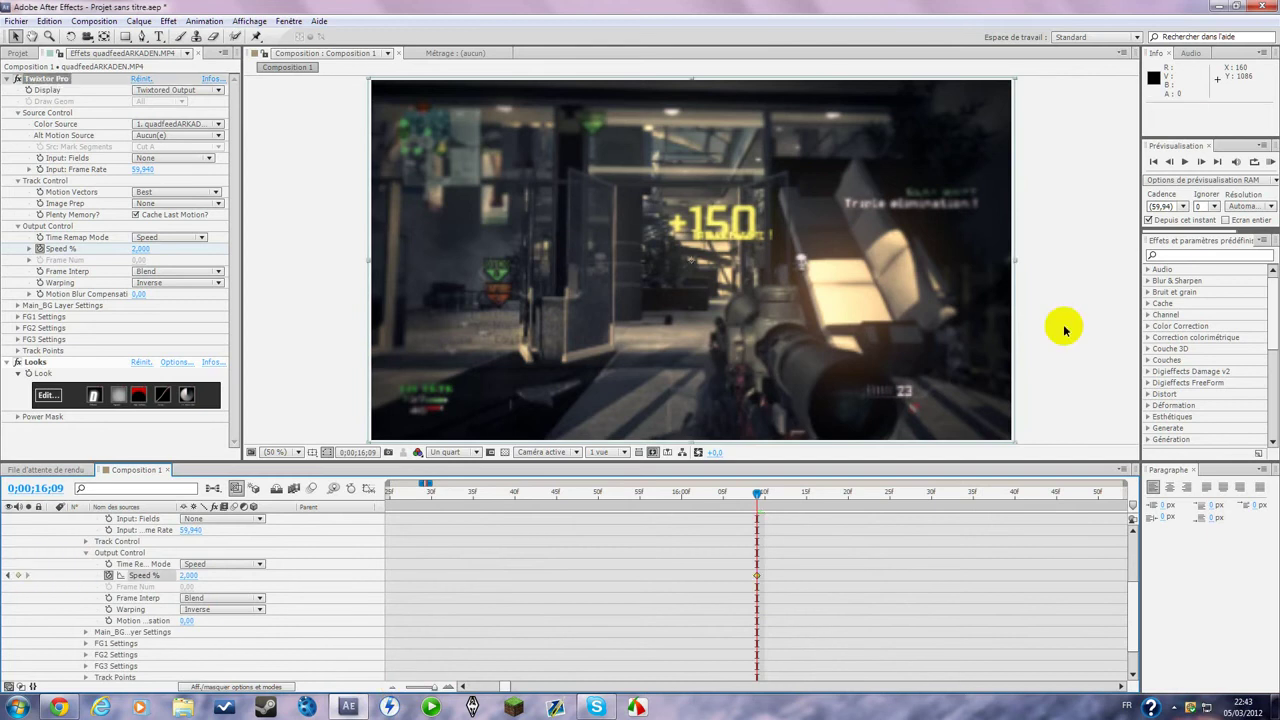
- Move one frame forward to 0;00;16;10 and set Twixtor Pro's Speed % to 100
left_click(1201, 162)
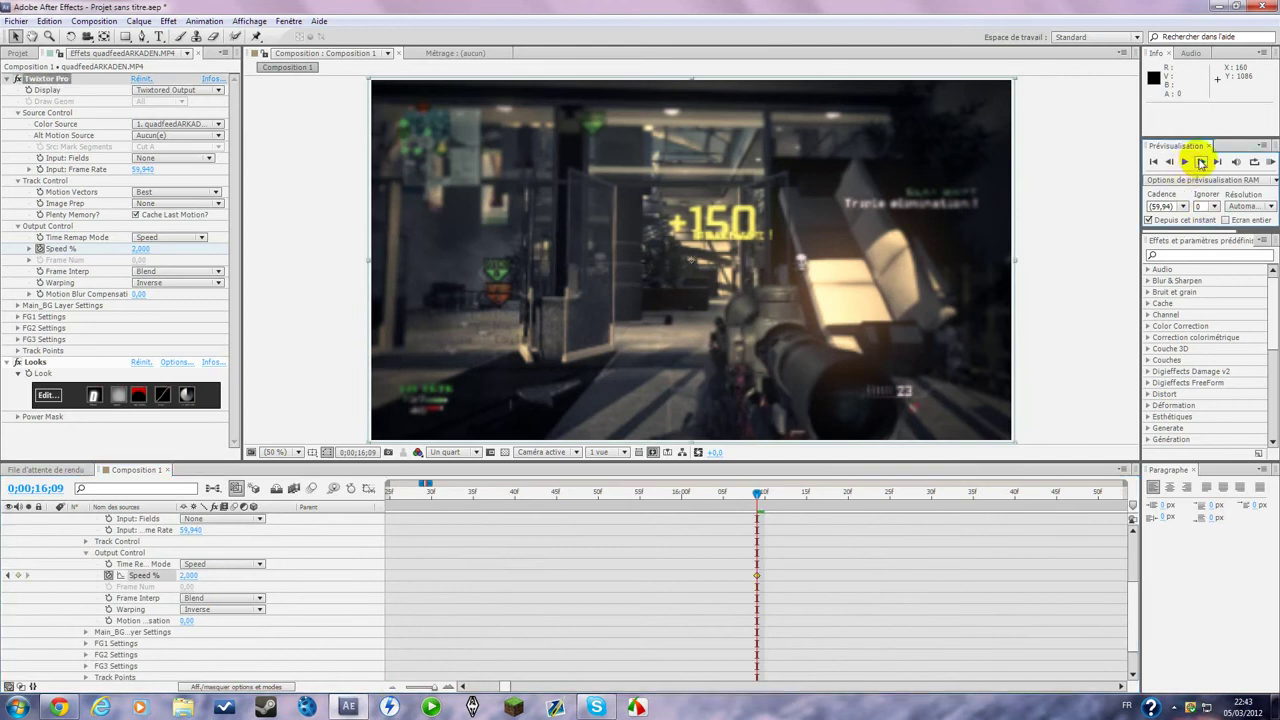
left_click(1201, 162)
mouse_move(190, 576)
left_mouse_down()
mouse_move(300, 574)
mouse_move(201, 577)
left_mouse_up()
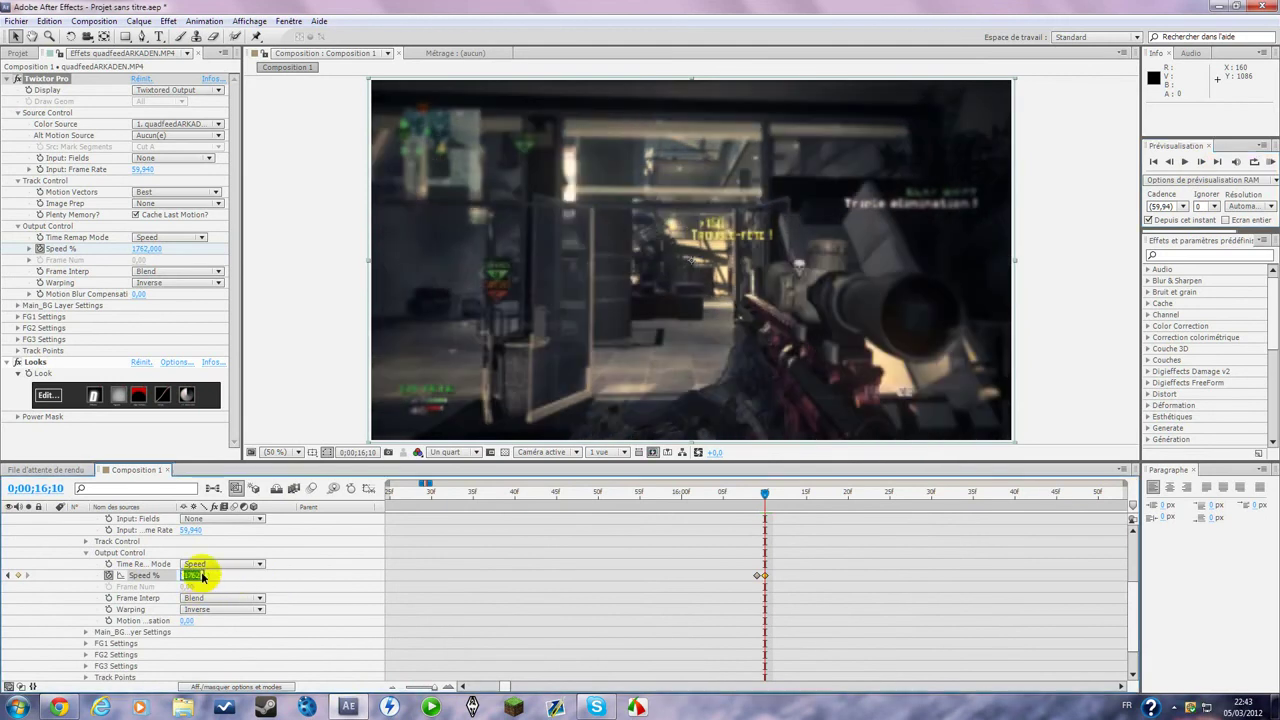
type("100")
key("Return")
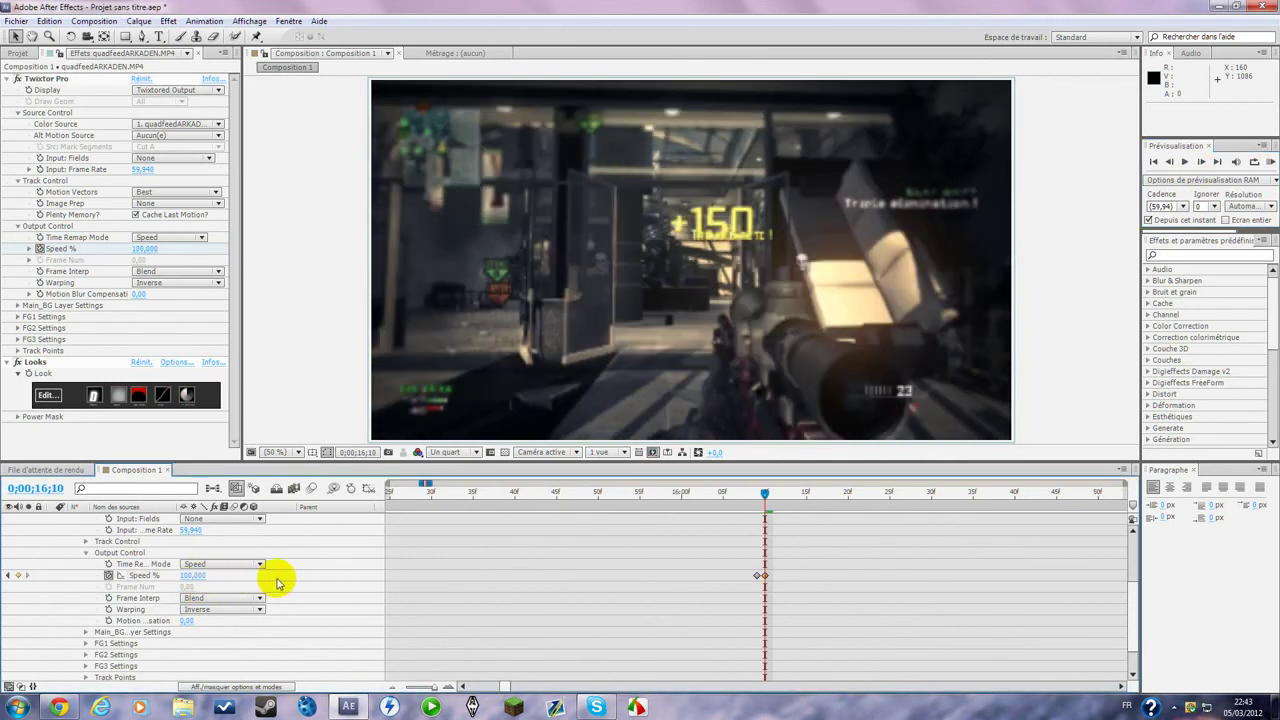
- Run a RAM preview of the slow-motion section starting from 0;00;11;46
left_click_drag(437, 688, 427, 688)
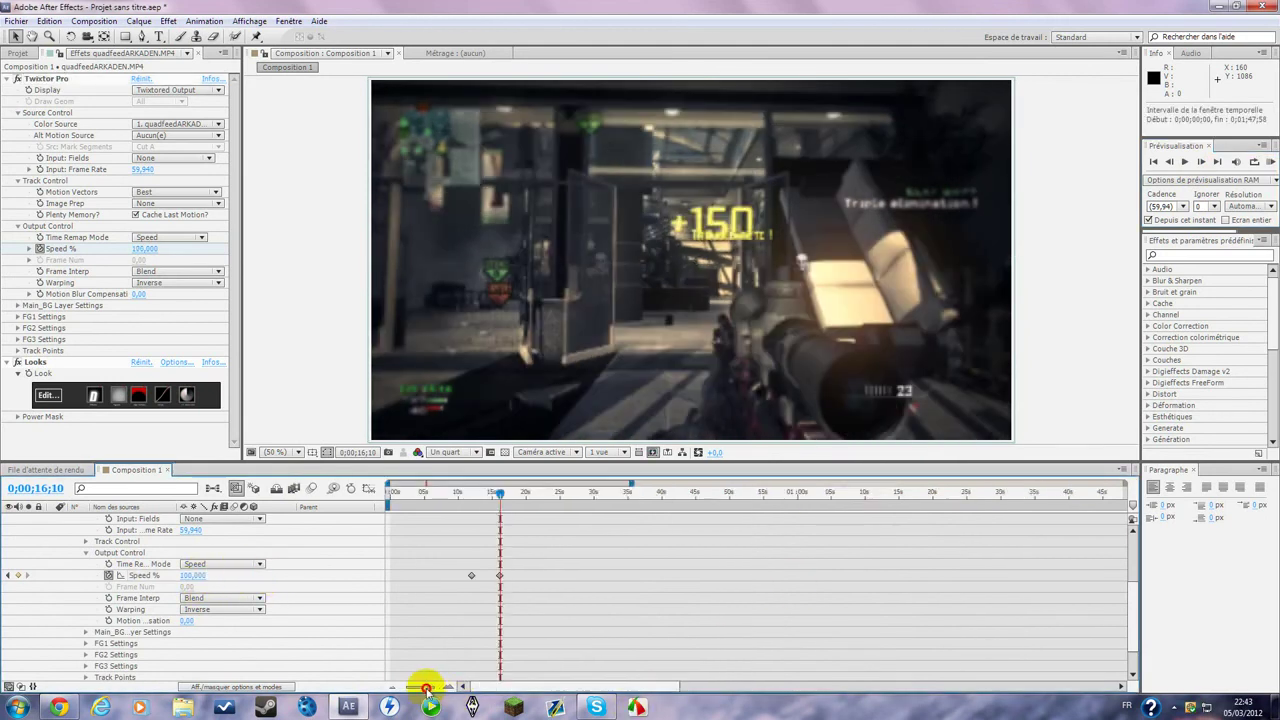
left_click(501, 497)
left_click_drag(495, 503, 470, 520)
left_click(1270, 162)
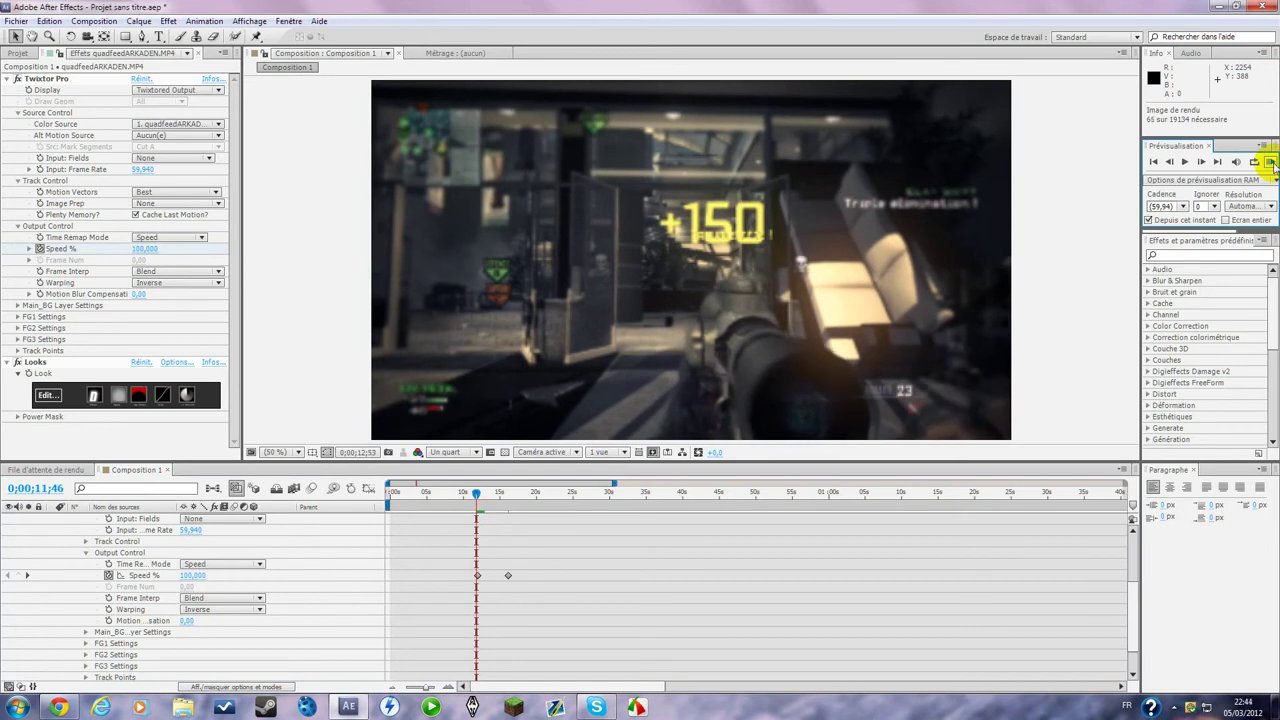
left_click(1272, 165)
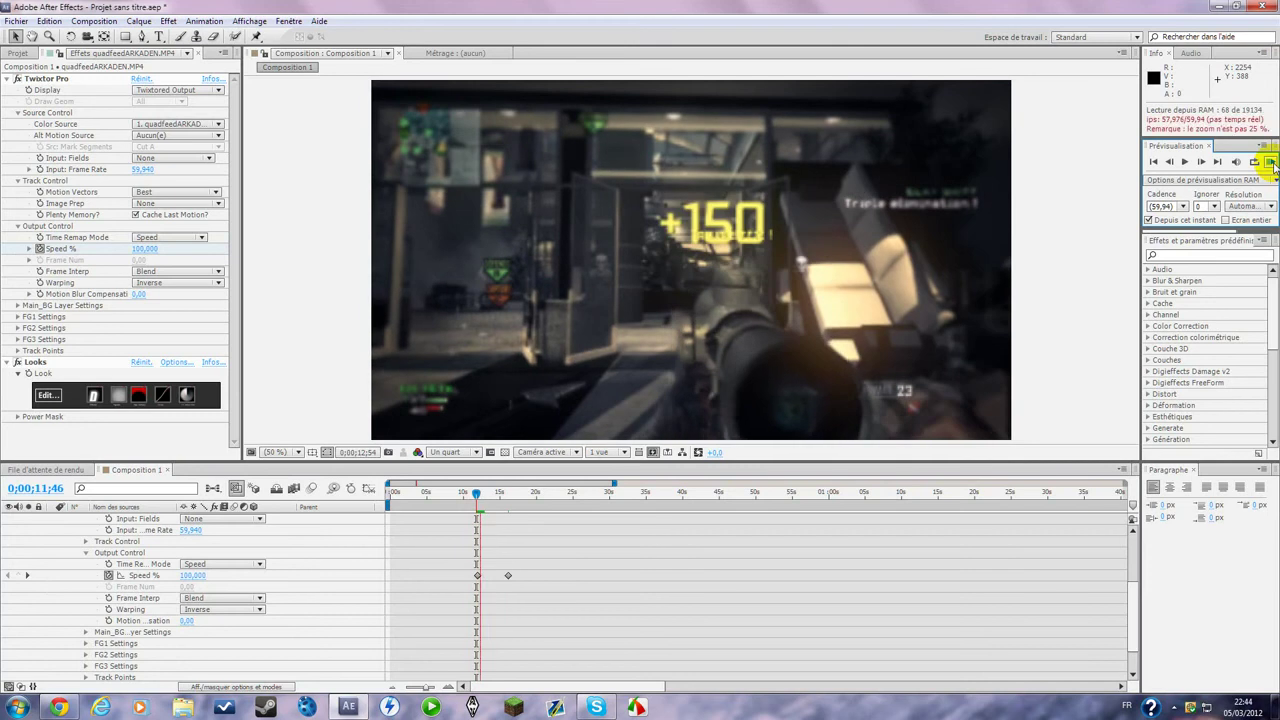
- Shorten the slow motion by moving its two closing Speed % keyframes to 0;00;13;24 and 0;00;13;26
left_click(478, 490)
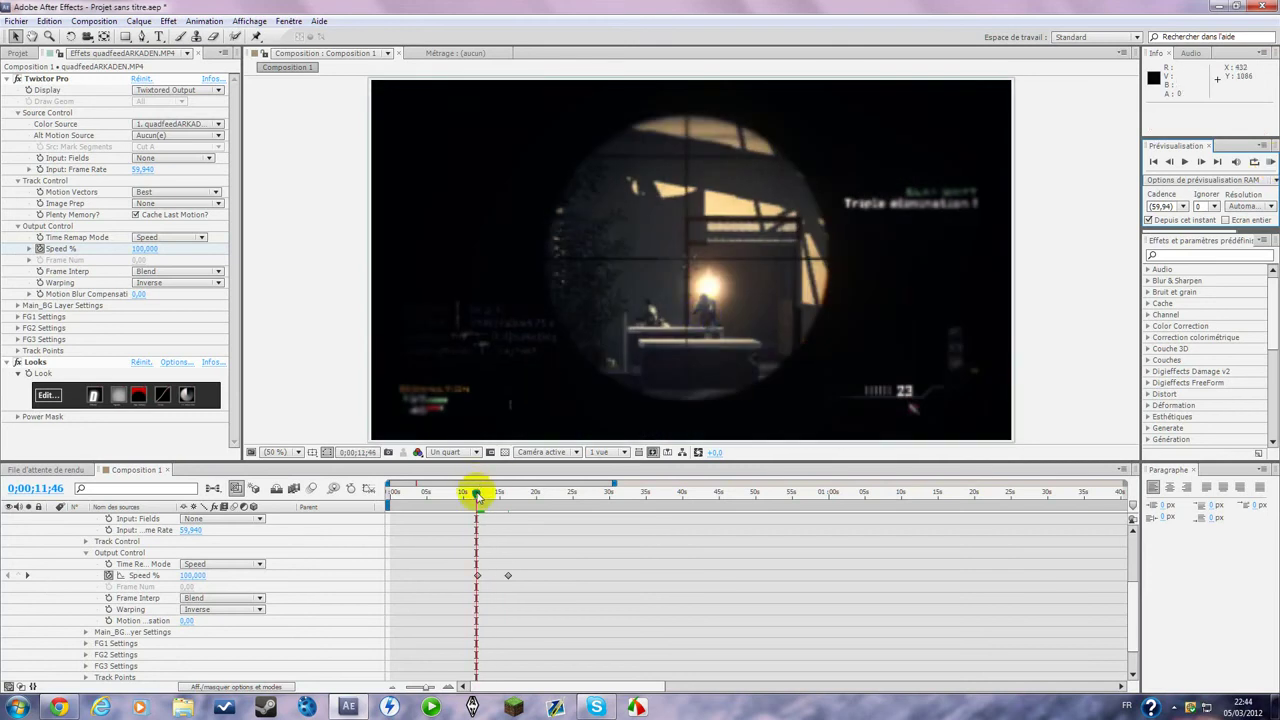
left_click_drag(478, 492, 491, 491)
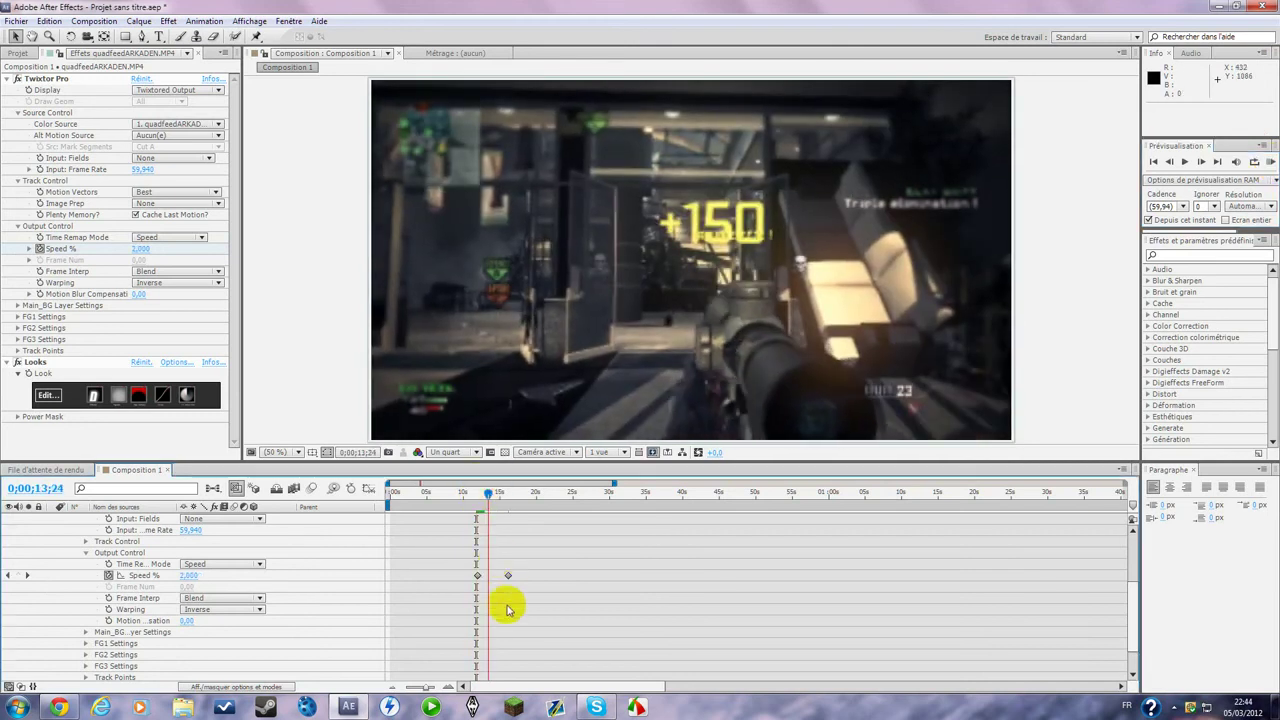
left_click_drag(428, 686, 460, 686)
left_click(822, 554)
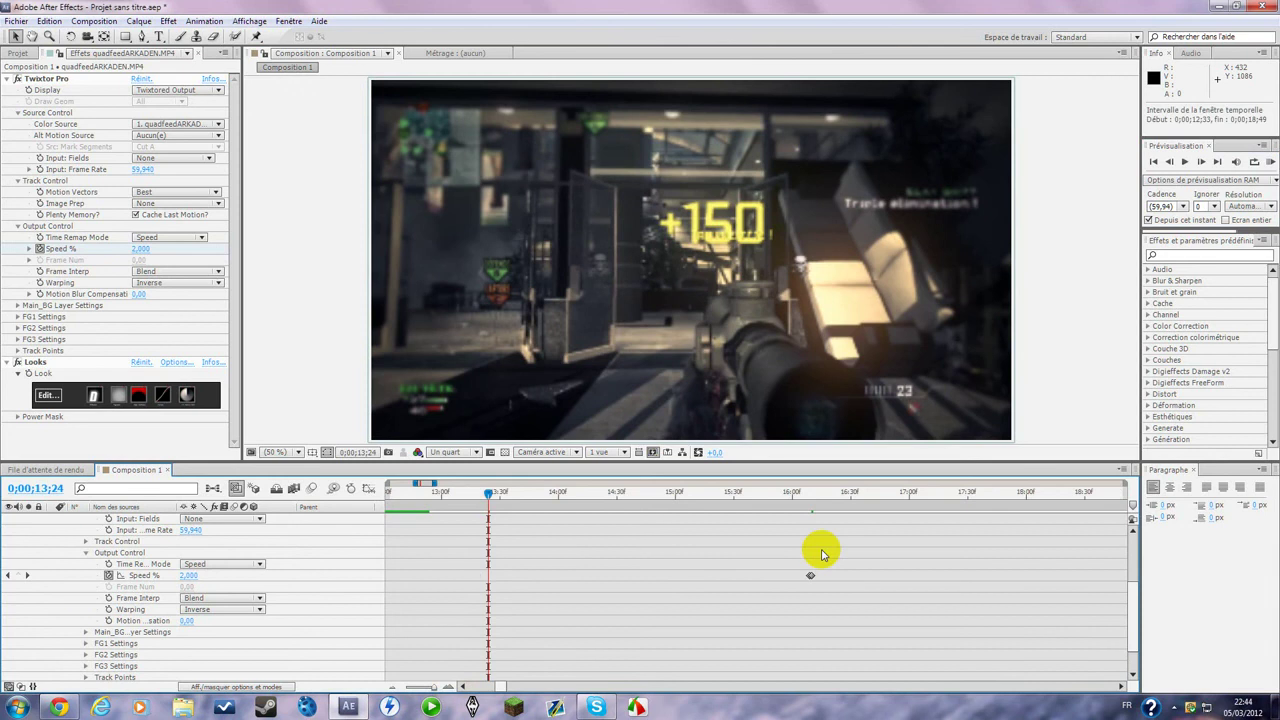
left_click_drag(810, 577, 485, 580)
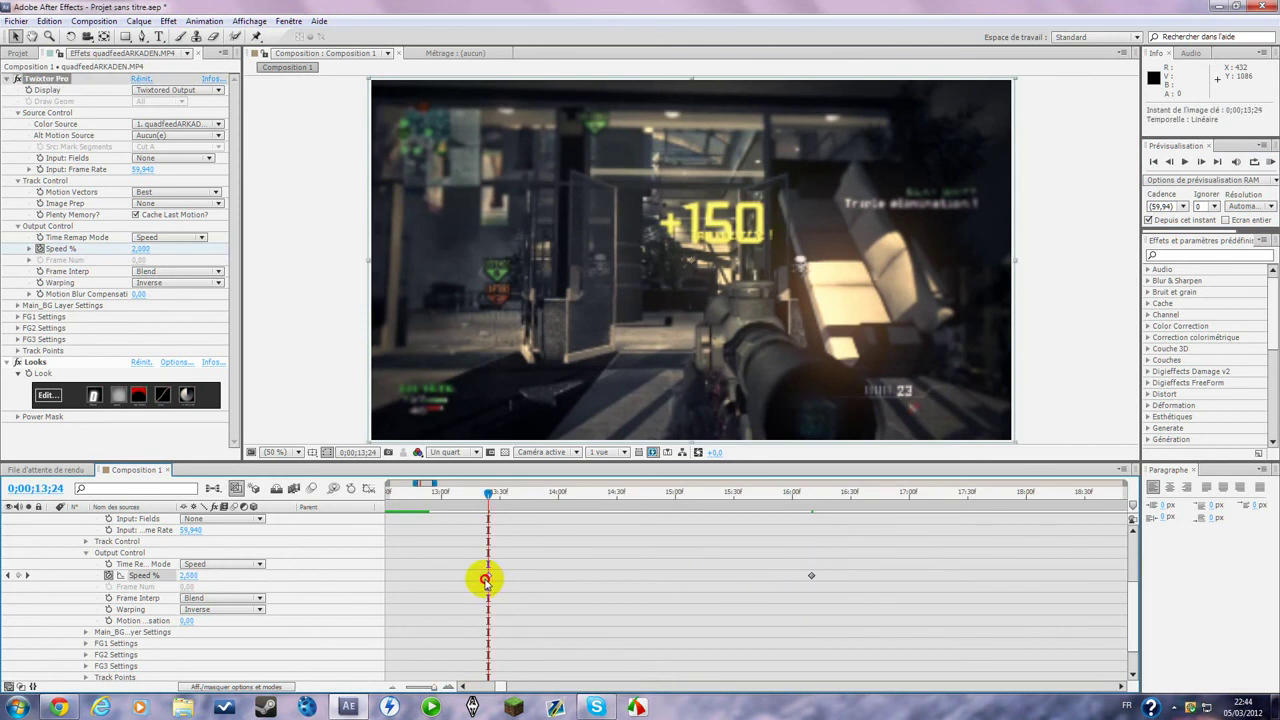
left_click_drag(811, 577, 497, 578)
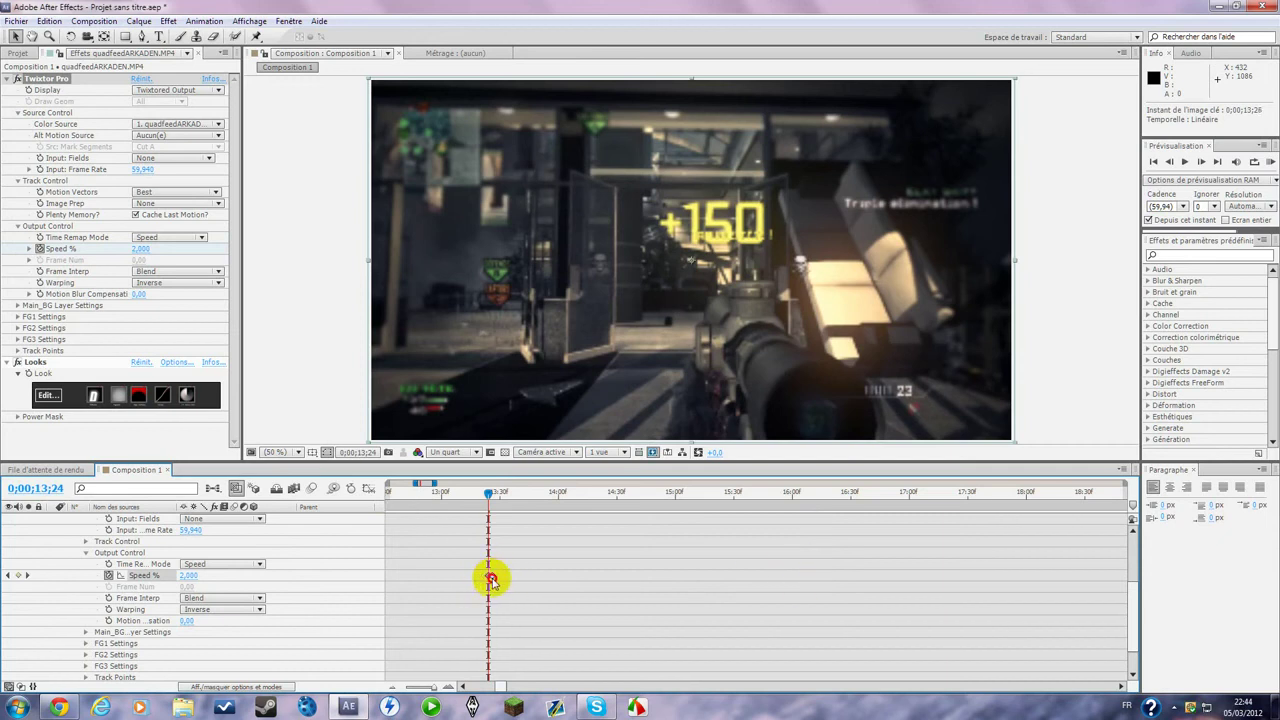
- Return the current time to 0;00;11;53 and collapse Twixtor Pro's settings in the timeline and effect controls
left_click(460, 688)
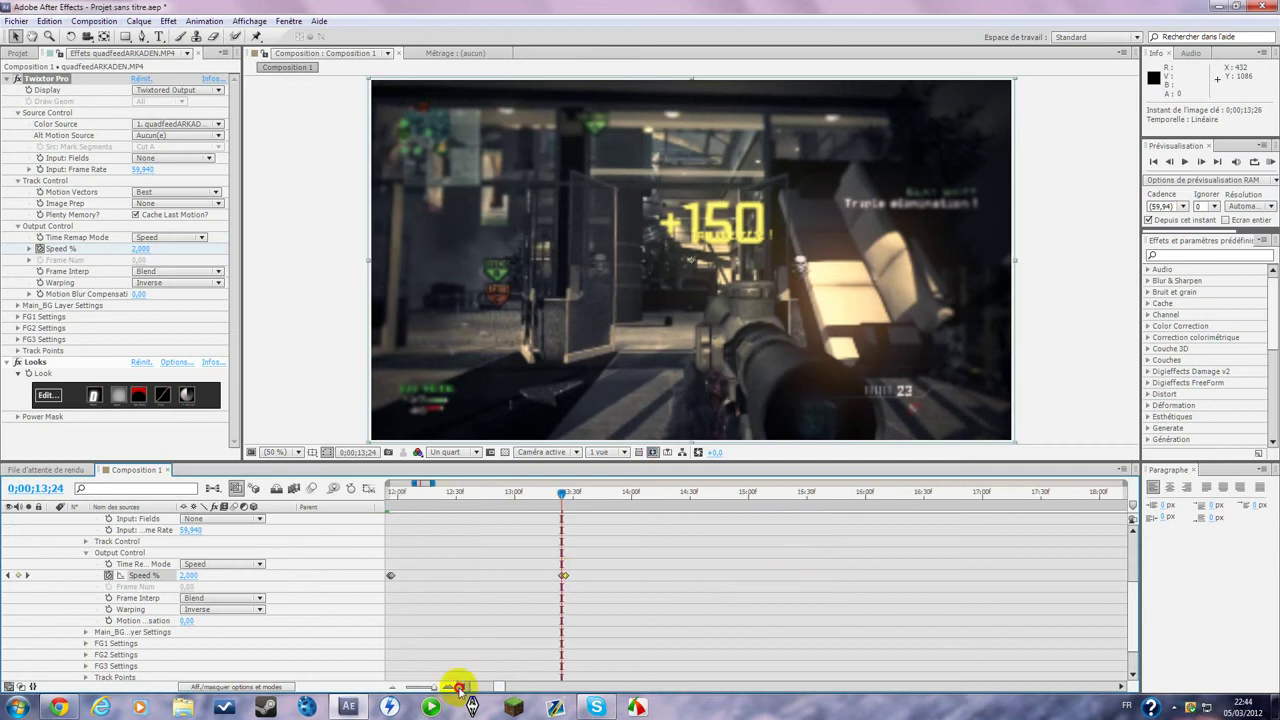
left_click(460, 688)
left_click(774, 491)
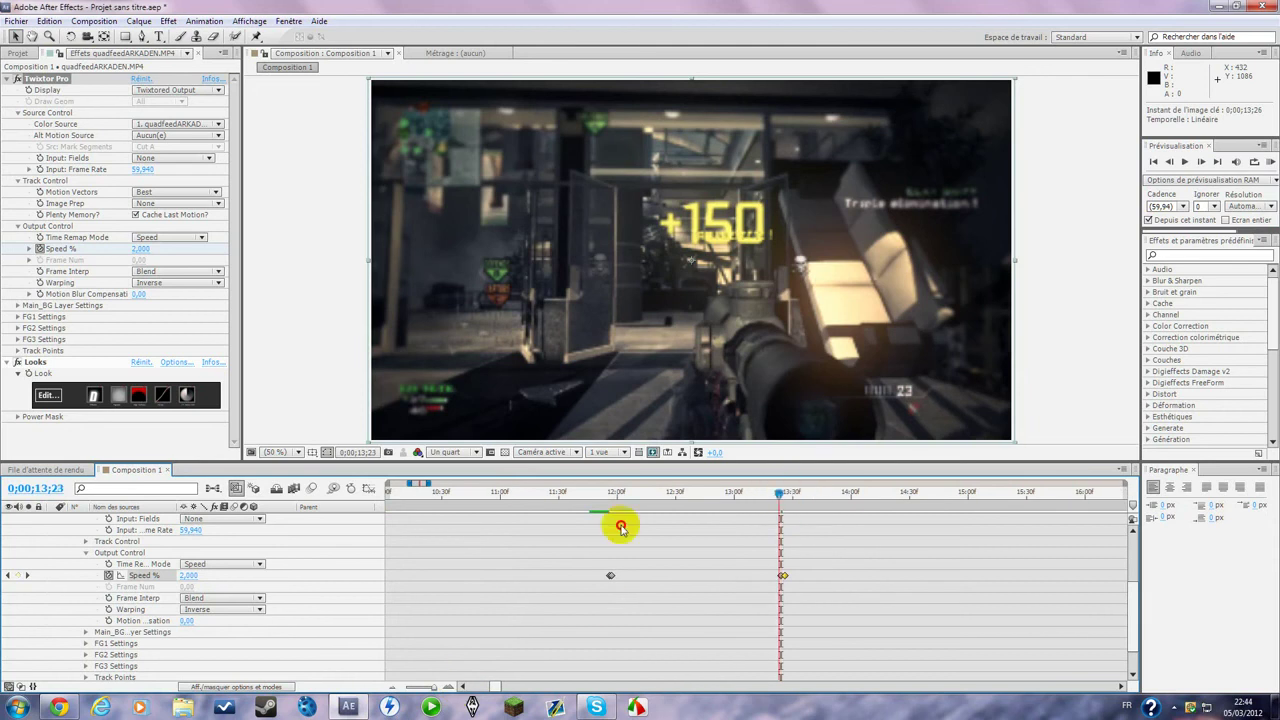
left_click_drag(617, 527, 603, 524)
scroll(63, 575, "up", 4)
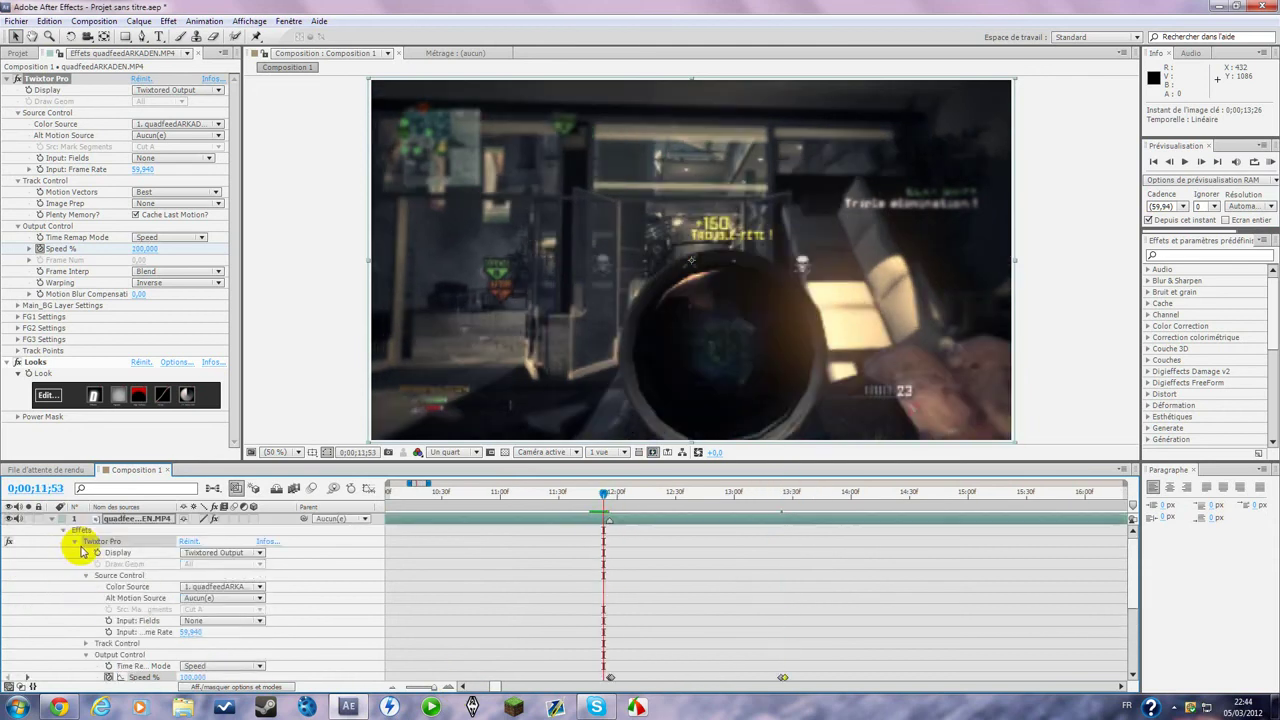
left_click(76, 541)
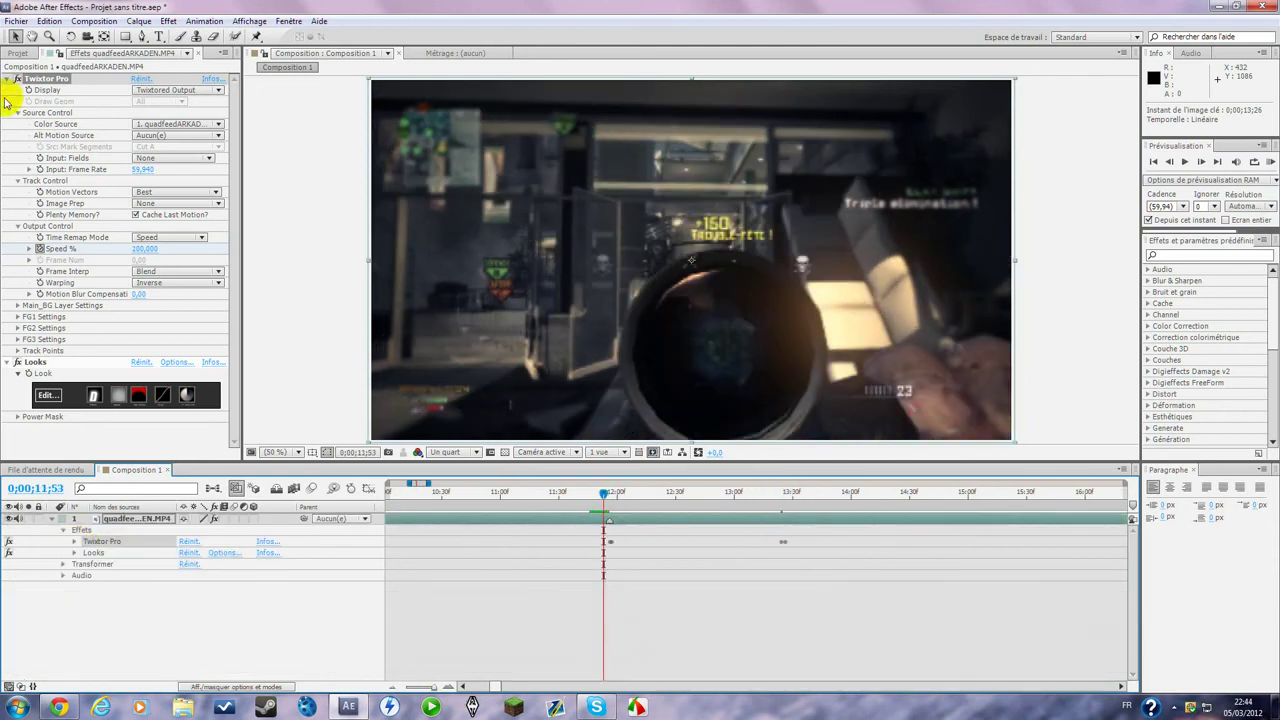
left_click(8, 79)
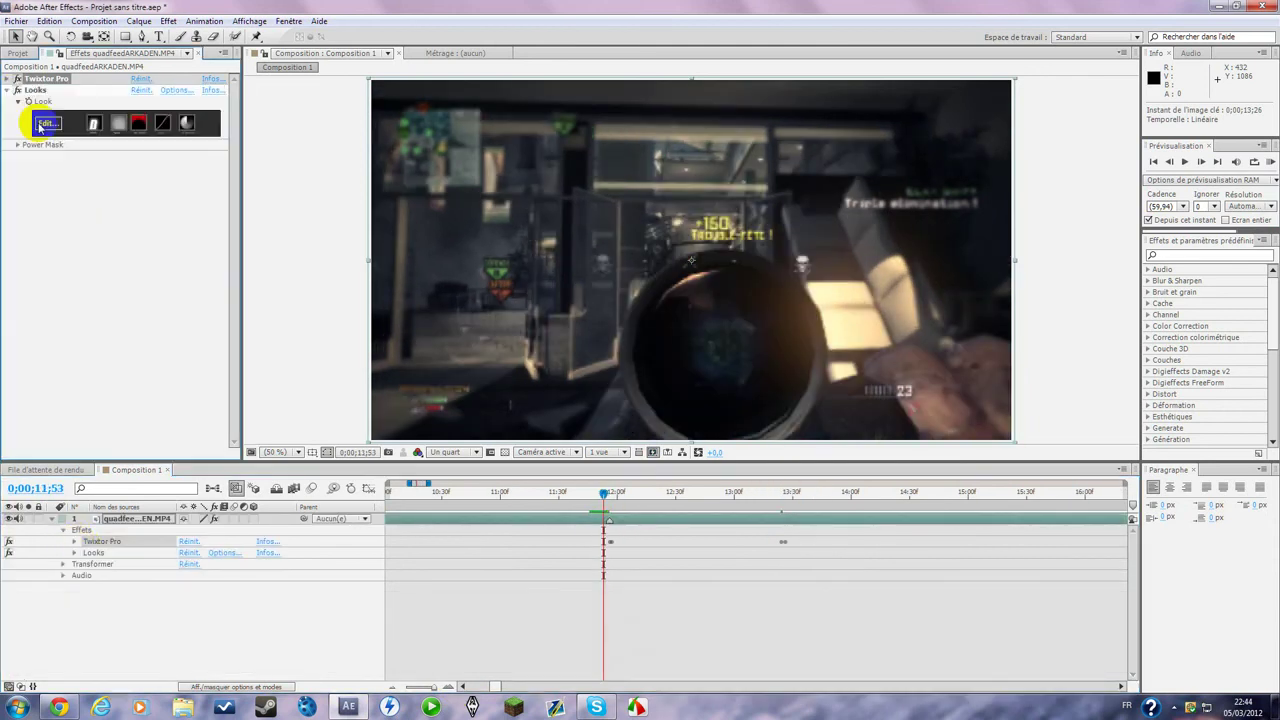
- Apply the Video Copilot Optical Flares effect to the quadfeedARKADEN.MP4 layer and open the effect's options
left_click(131, 518)
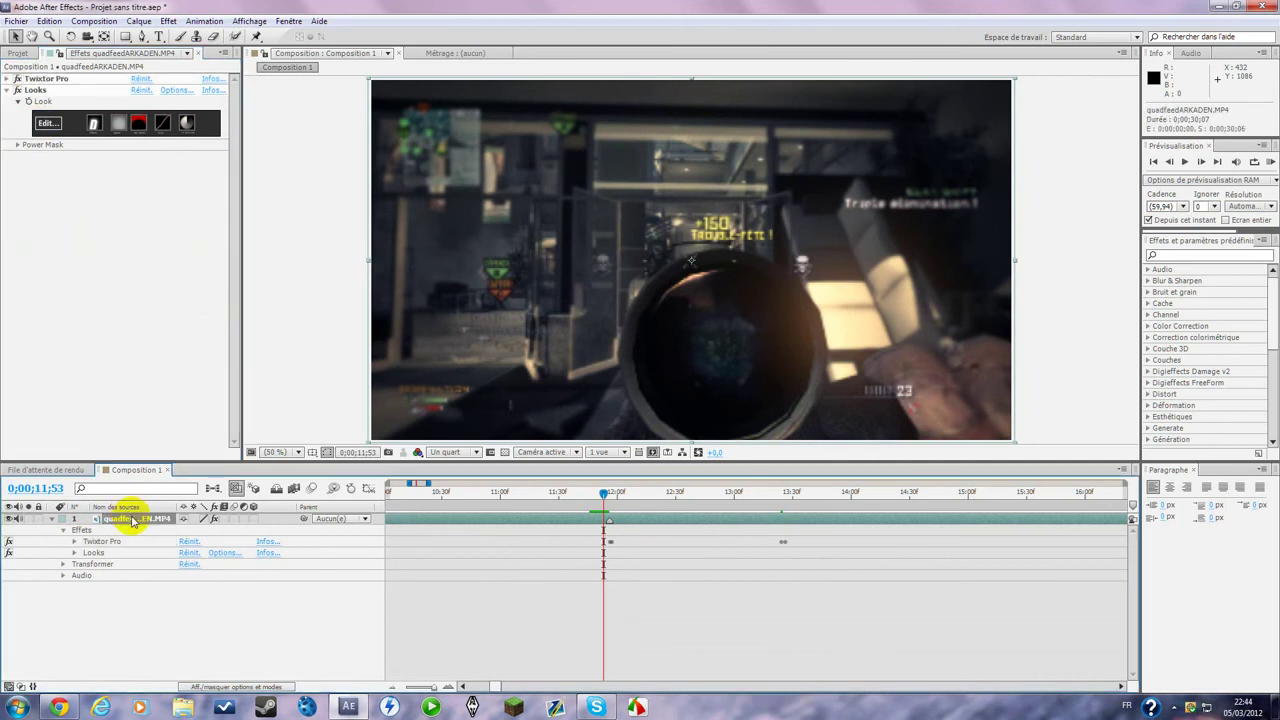
right_click(131, 518)
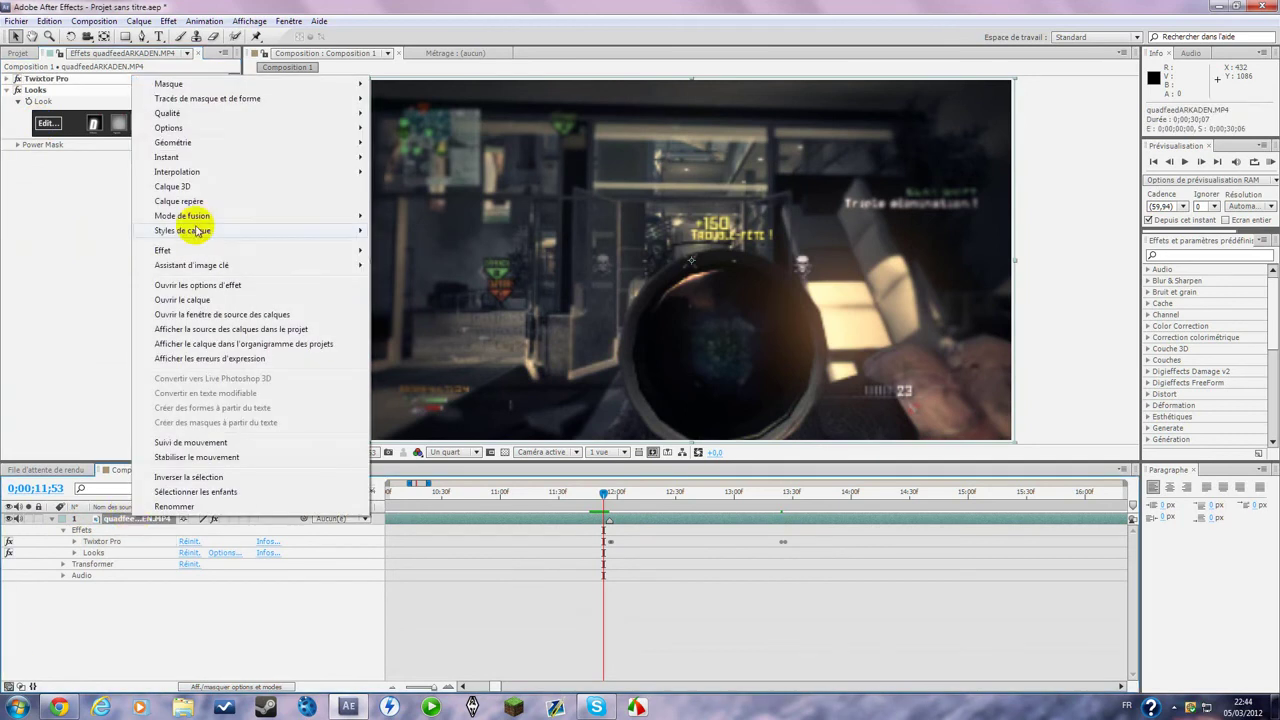
mouse_move(234, 251)
mouse_move(400, 709)
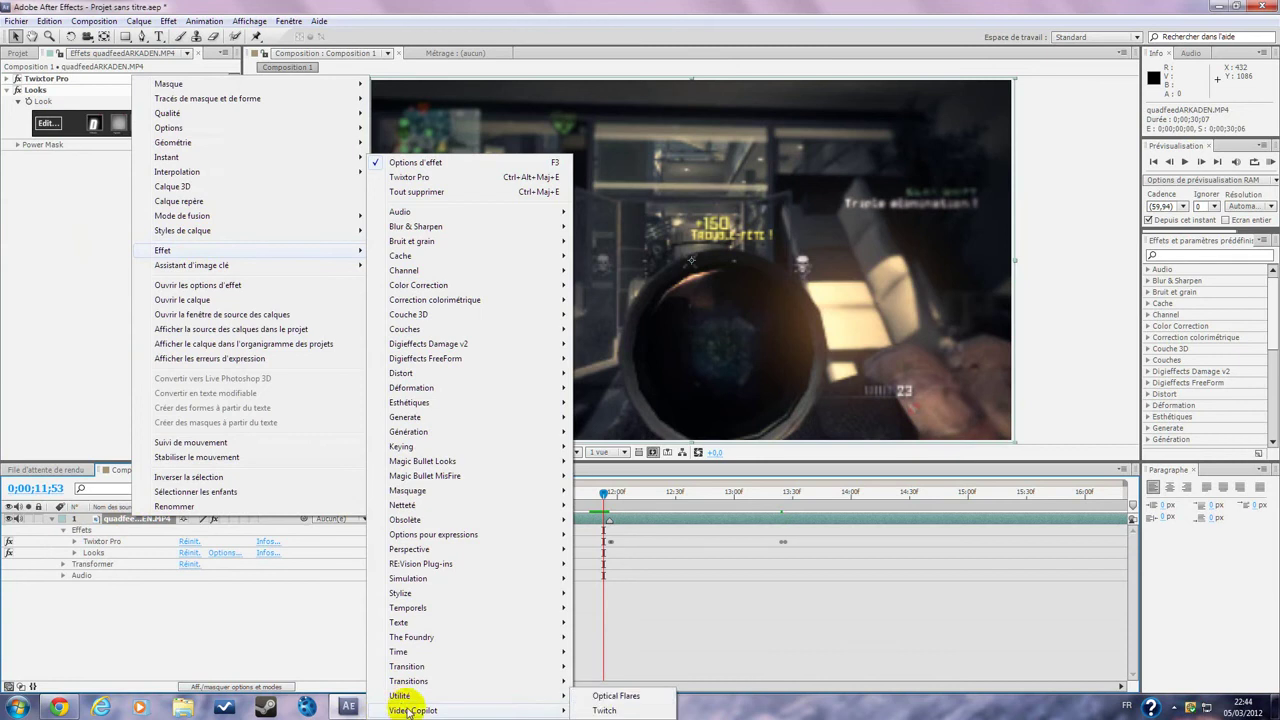
left_click(600, 693)
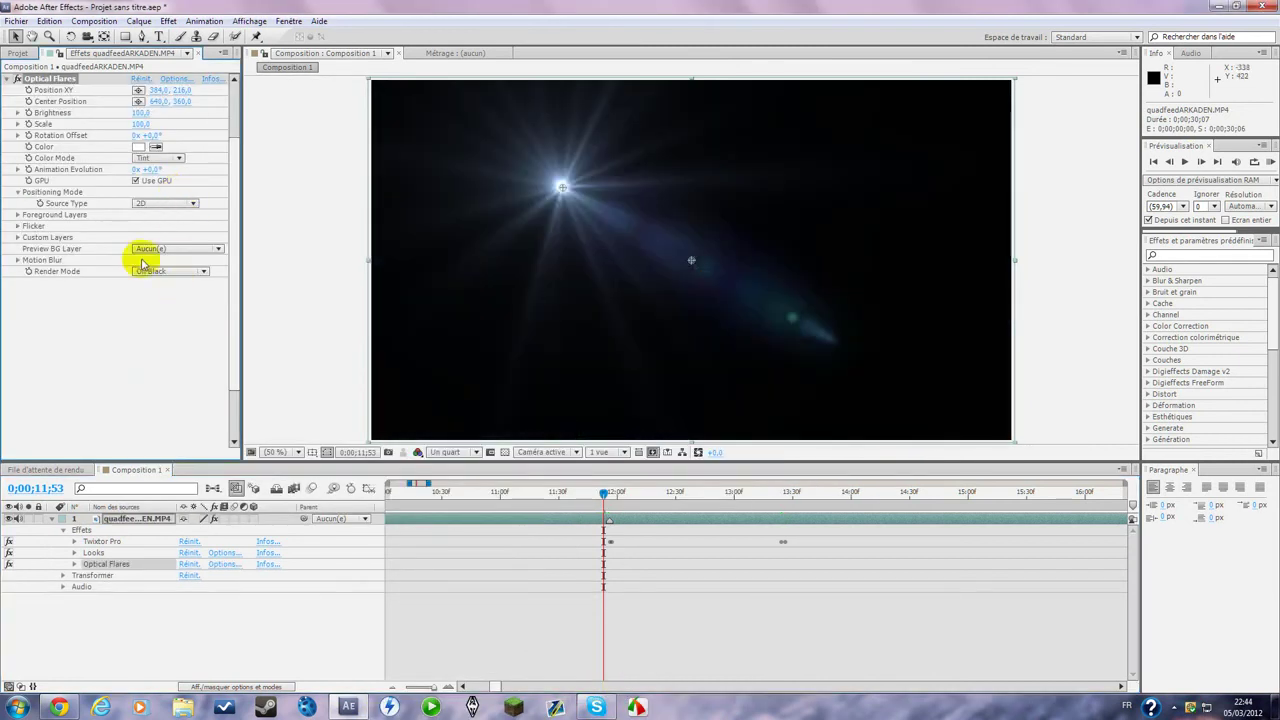
left_click(168, 79)
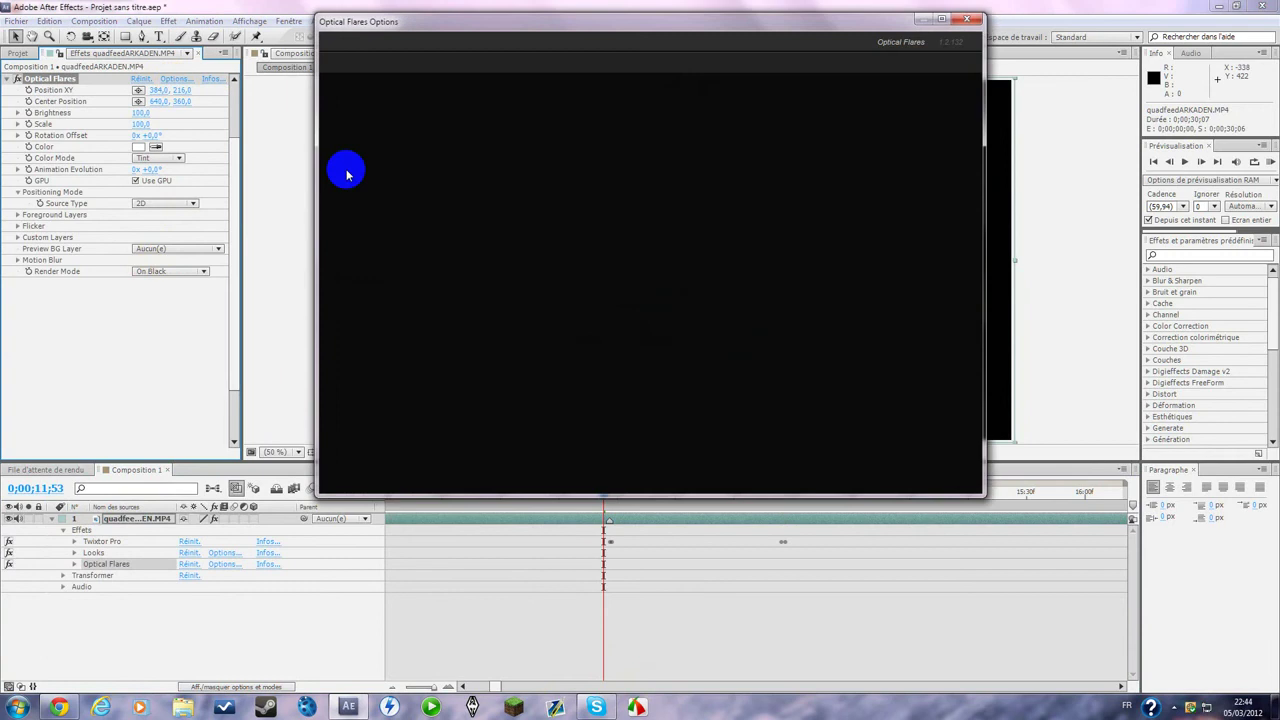
- Reposition the flare in the preview to about 10.5, 59.1 and delete all default lens objects from the stack
mouse_move(434, 160)
left_mouse_down()
mouse_move(450, 108)
mouse_move(366, 223)
mouse_move(363, 194)
mouse_move(360, 206)
left_mouse_up()
left_click(628, 391)
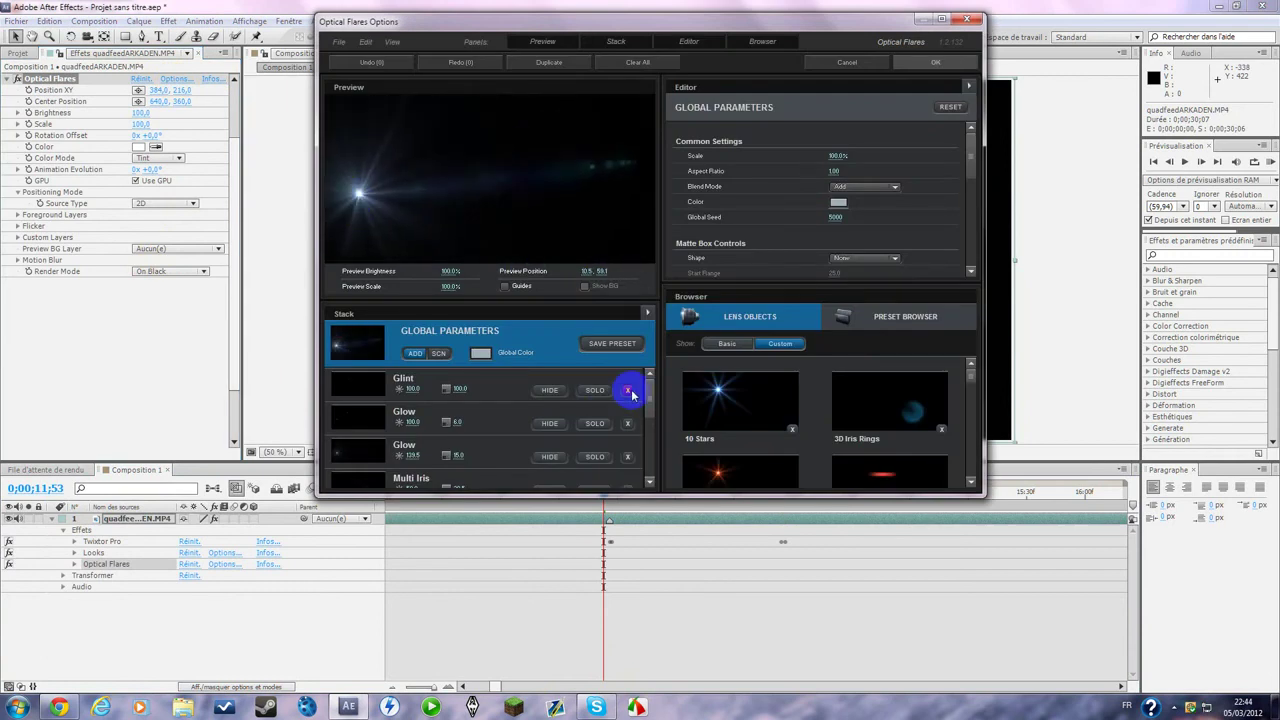
left_click(631, 391)
left_click(631, 391)
left_click(631, 391)
left_click(631, 391)
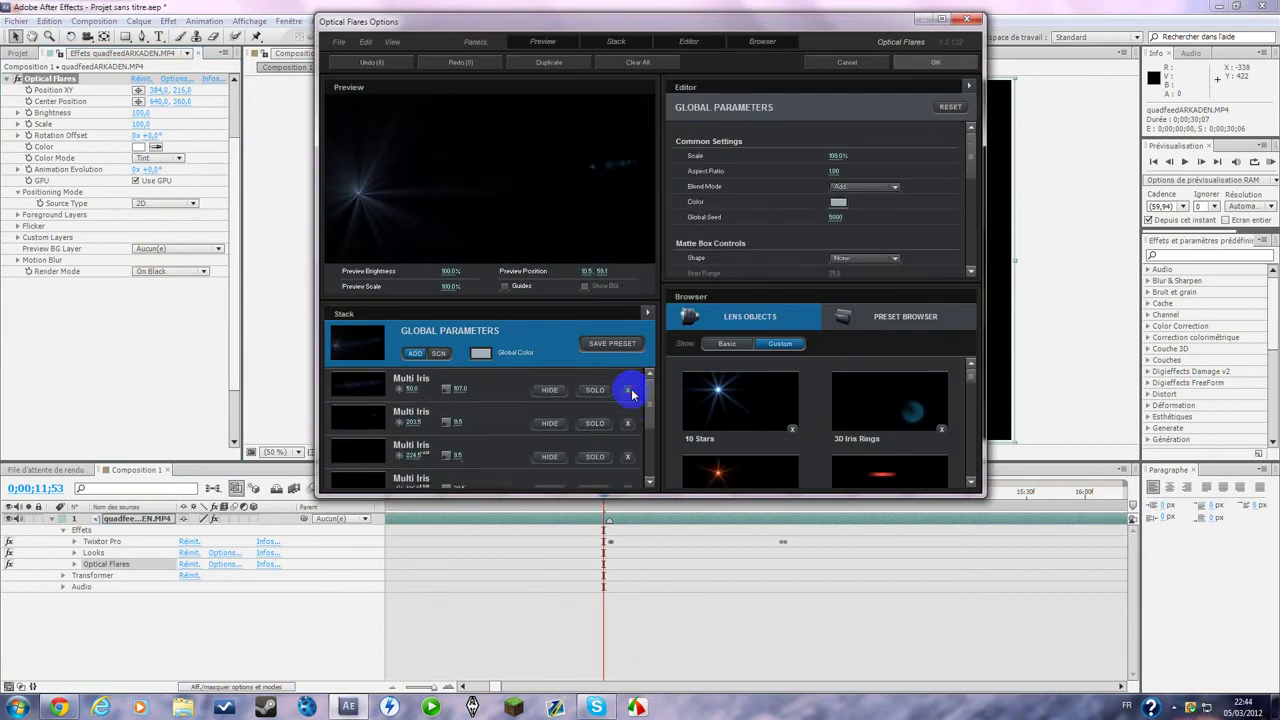
left_click(631, 391)
left_click(630, 396)
left_click(630, 394)
left_click(631, 391)
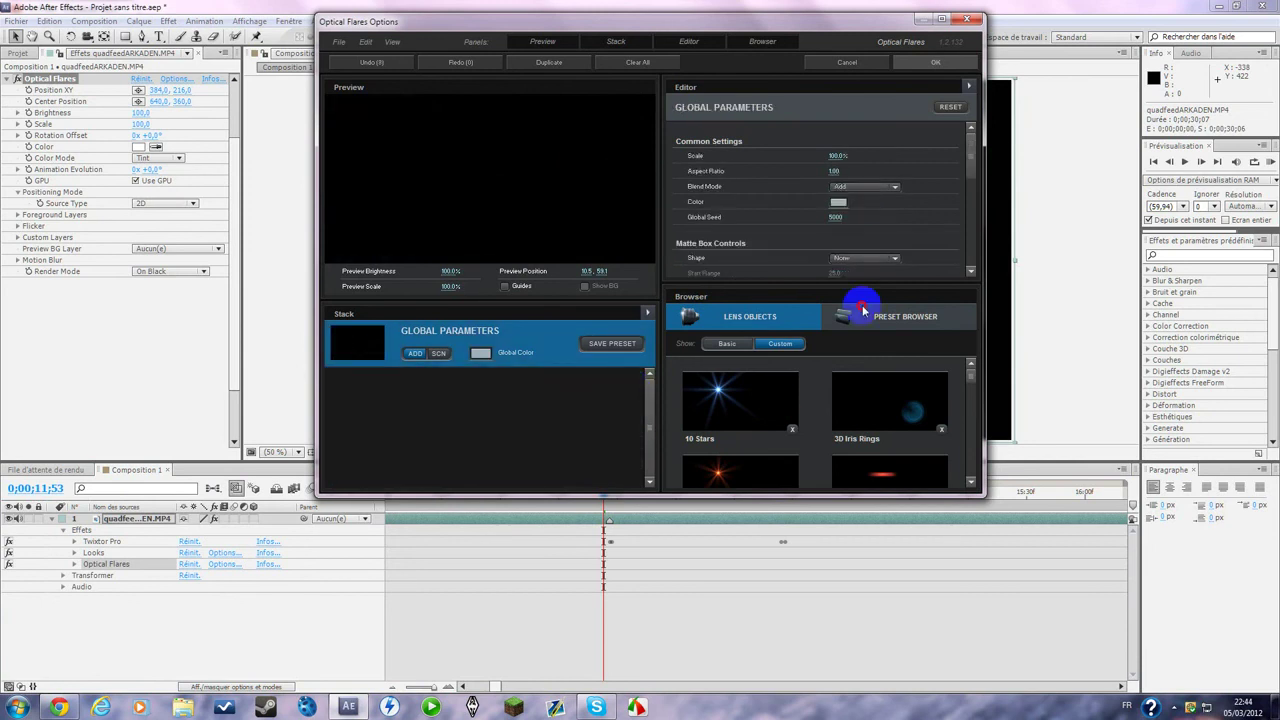
- Add the basic Glow and Streak lens objects to the empty flare stack
left_click(845, 316)
left_click(760, 316)
left_click(713, 405)
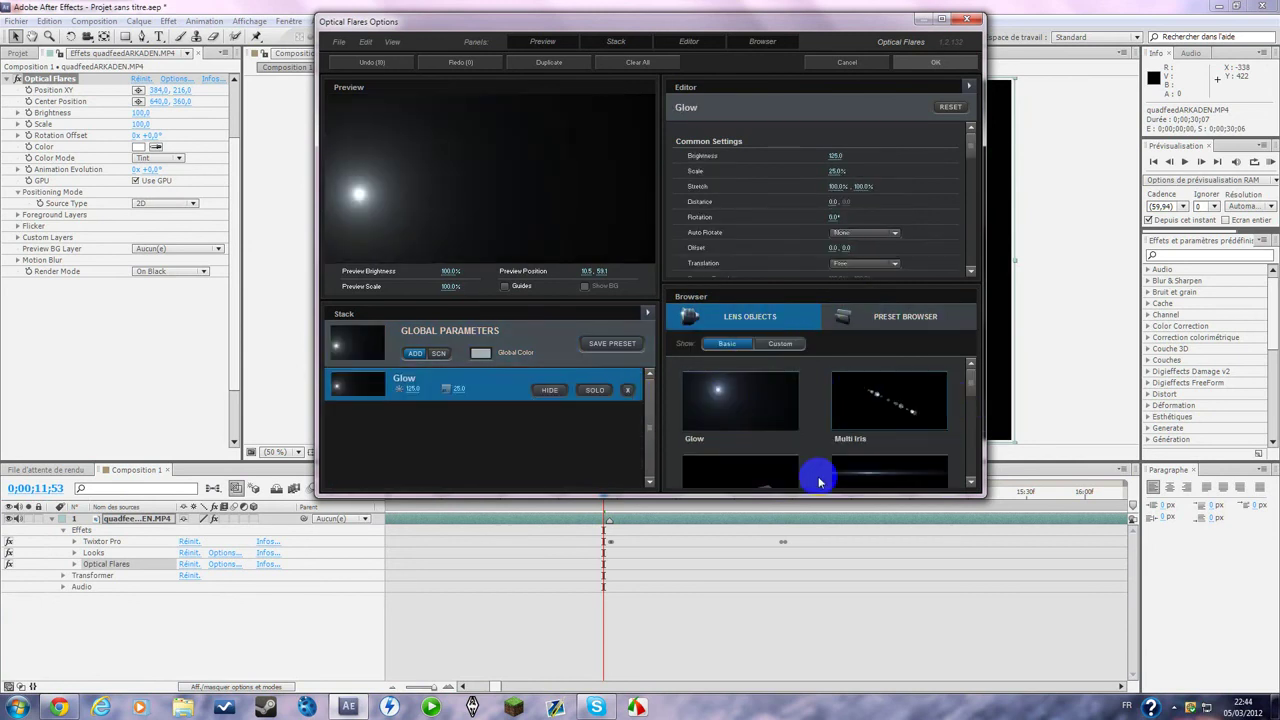
left_click(858, 470)
- Add the custom Color Hoop Narrow lens object to the flare stack
left_click(780, 343)
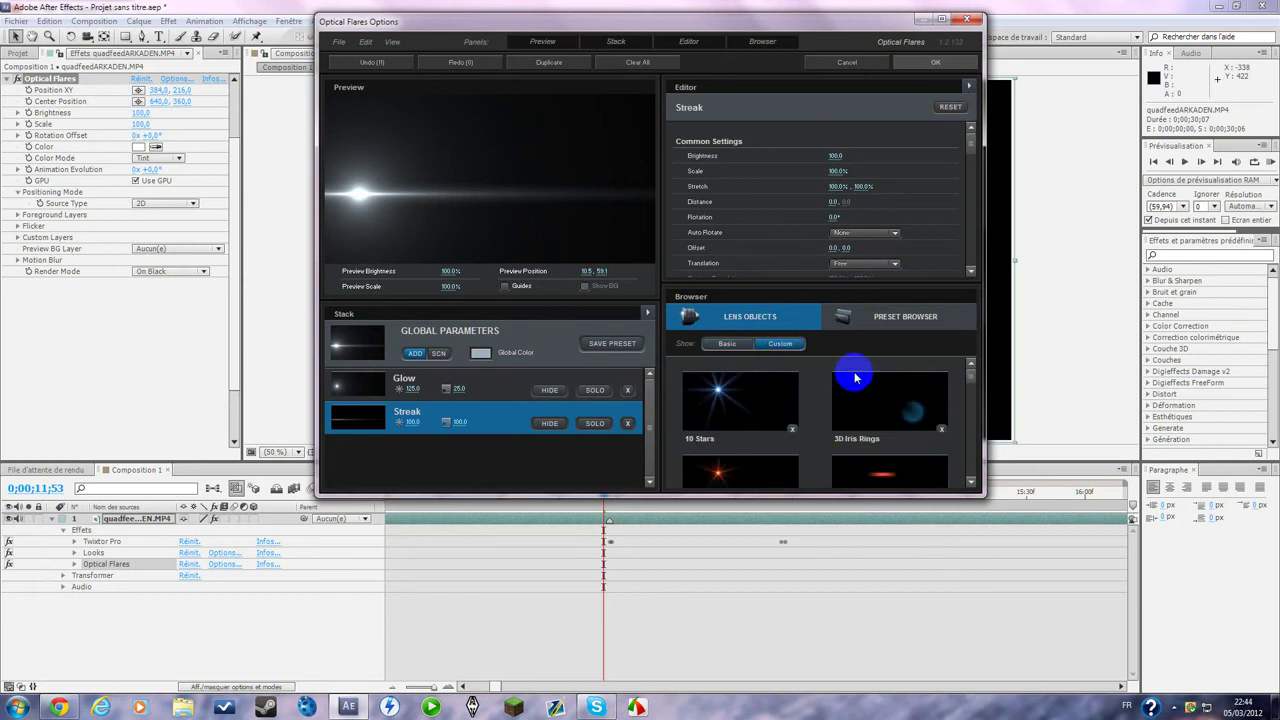
scroll(898, 408, "down", 1)
scroll(898, 408, "down", 5)
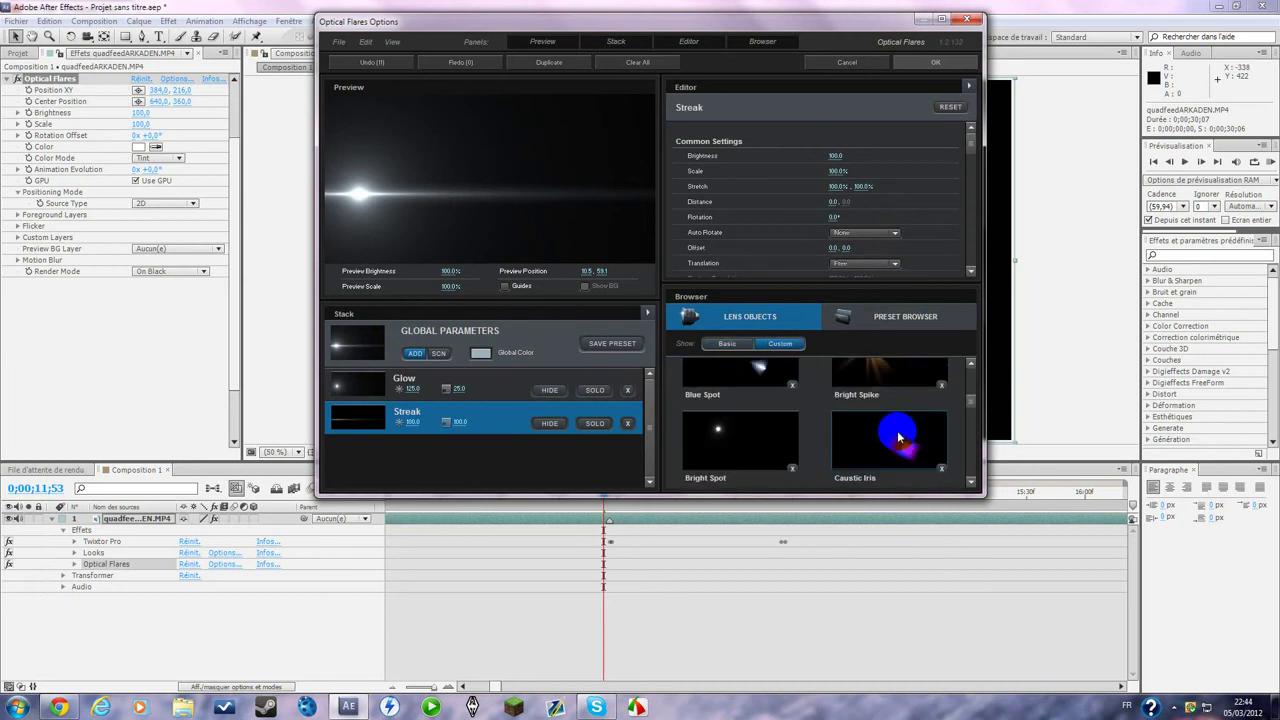
scroll(898, 436, "down", 2)
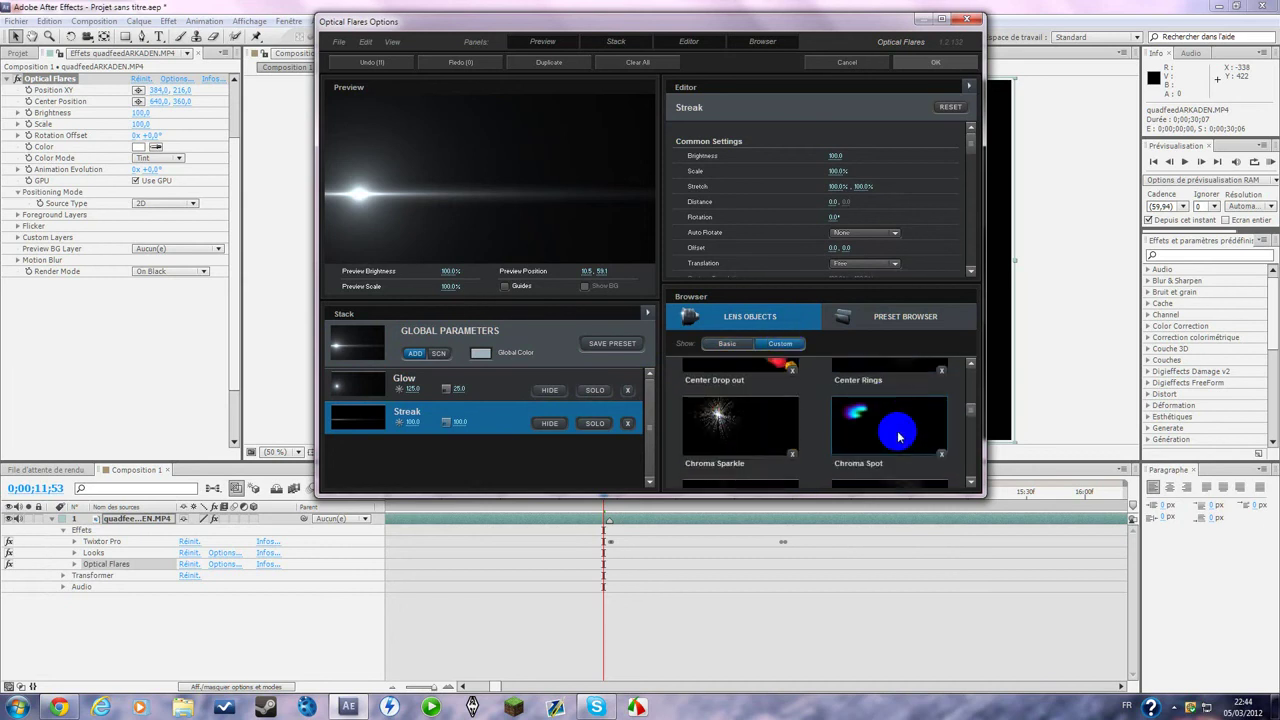
scroll(898, 436, "down", 2)
scroll(972, 421, "up", 1)
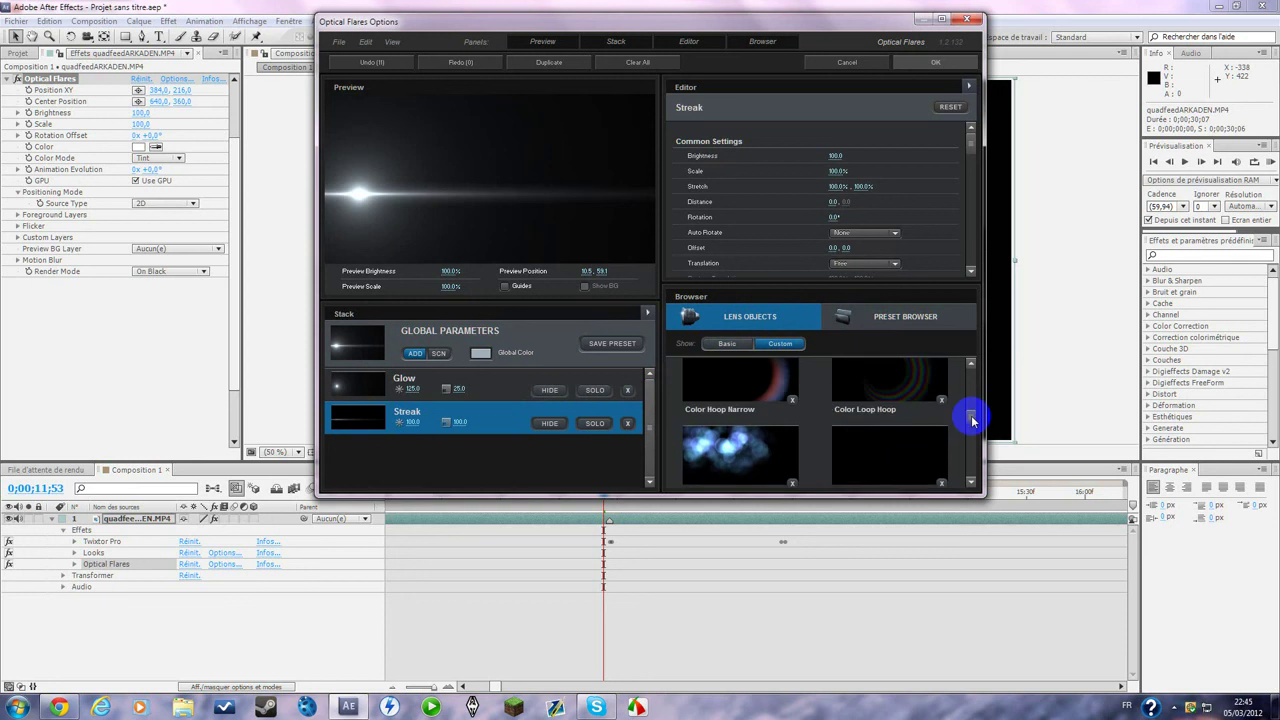
left_click(745, 380)
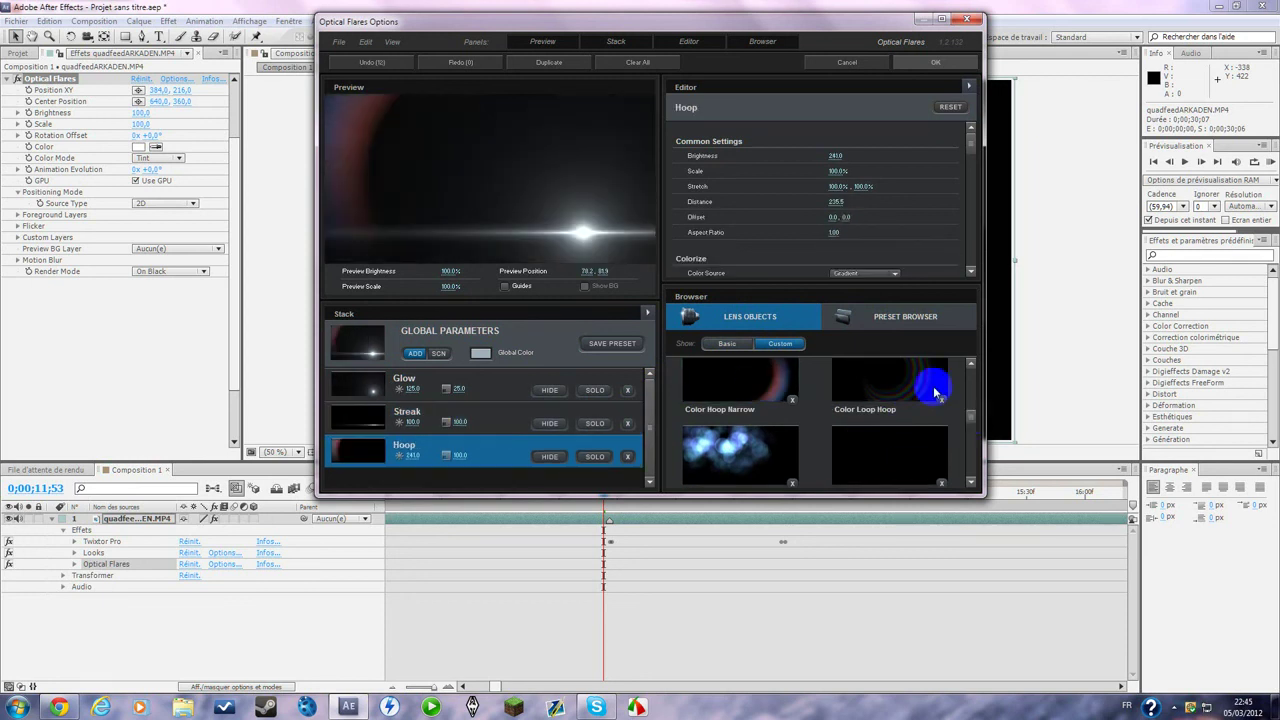
- Add a large custom Iris lens object to the stack and reposition the flare in the preview to about 45.4, 44.5
scroll(935, 392, "down", 3)
scroll(920, 418, "down", 3)
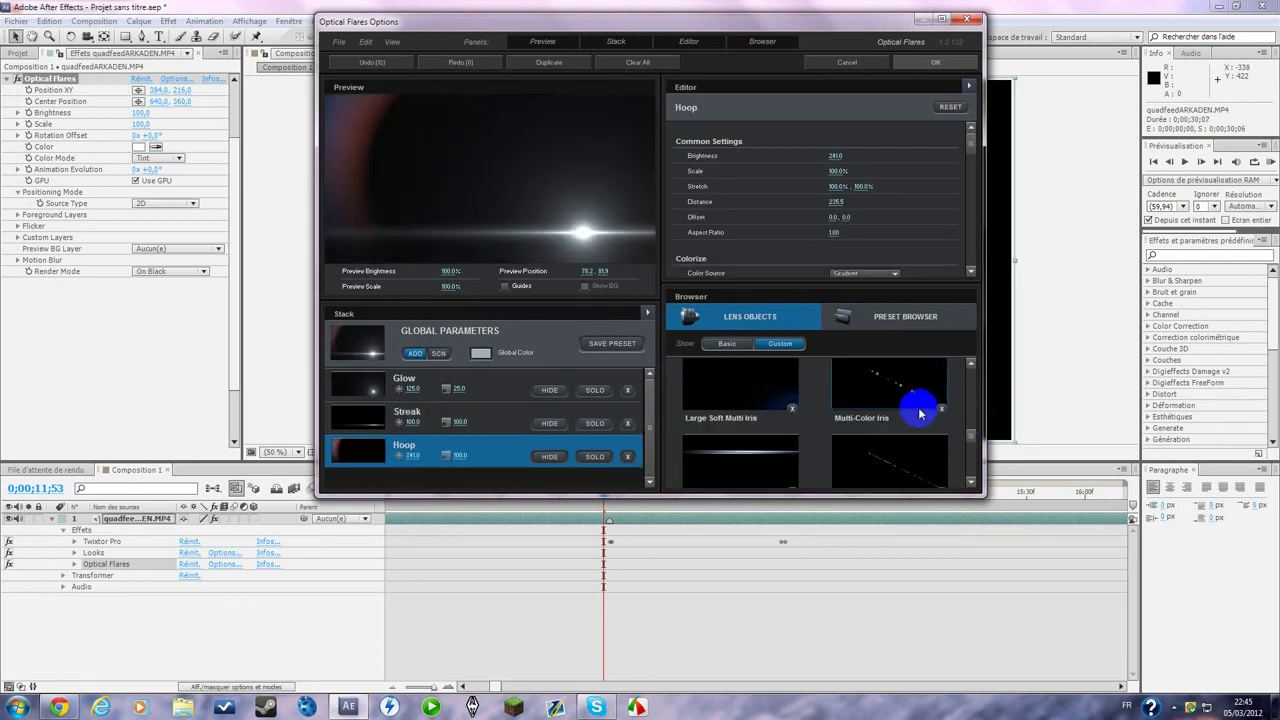
left_click(888, 440)
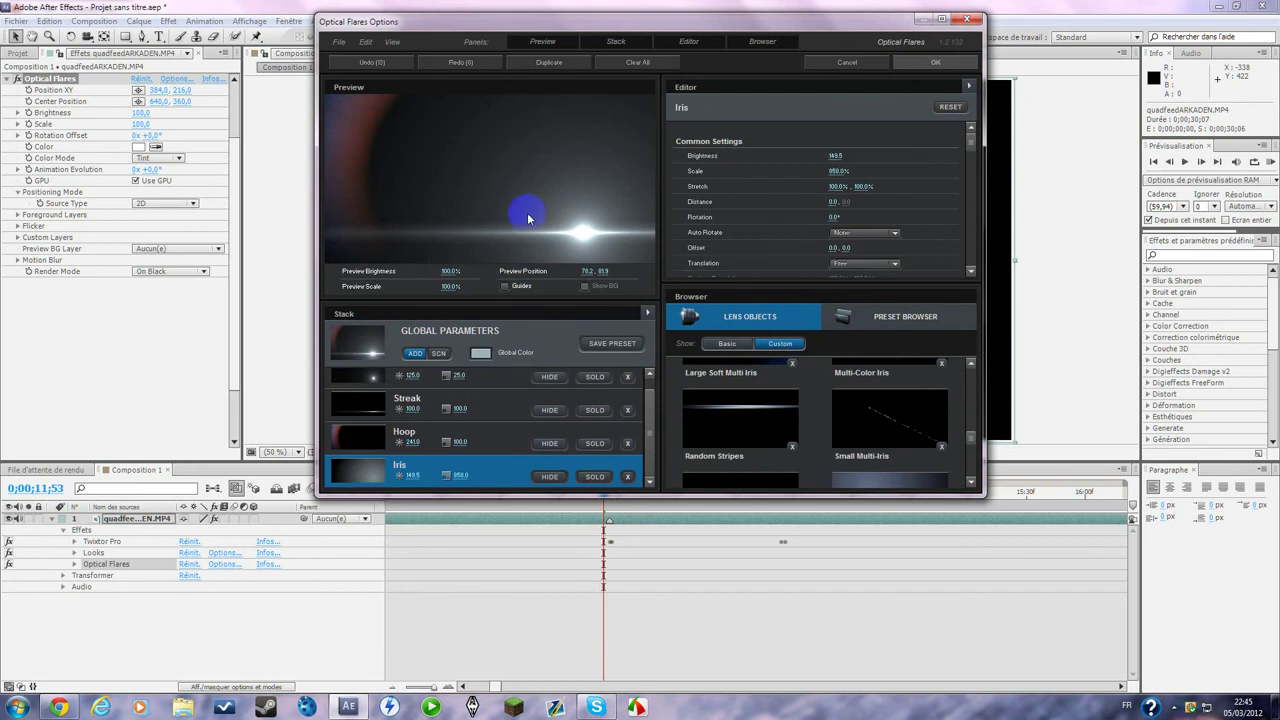
left_click_drag(523, 214, 466, 166)
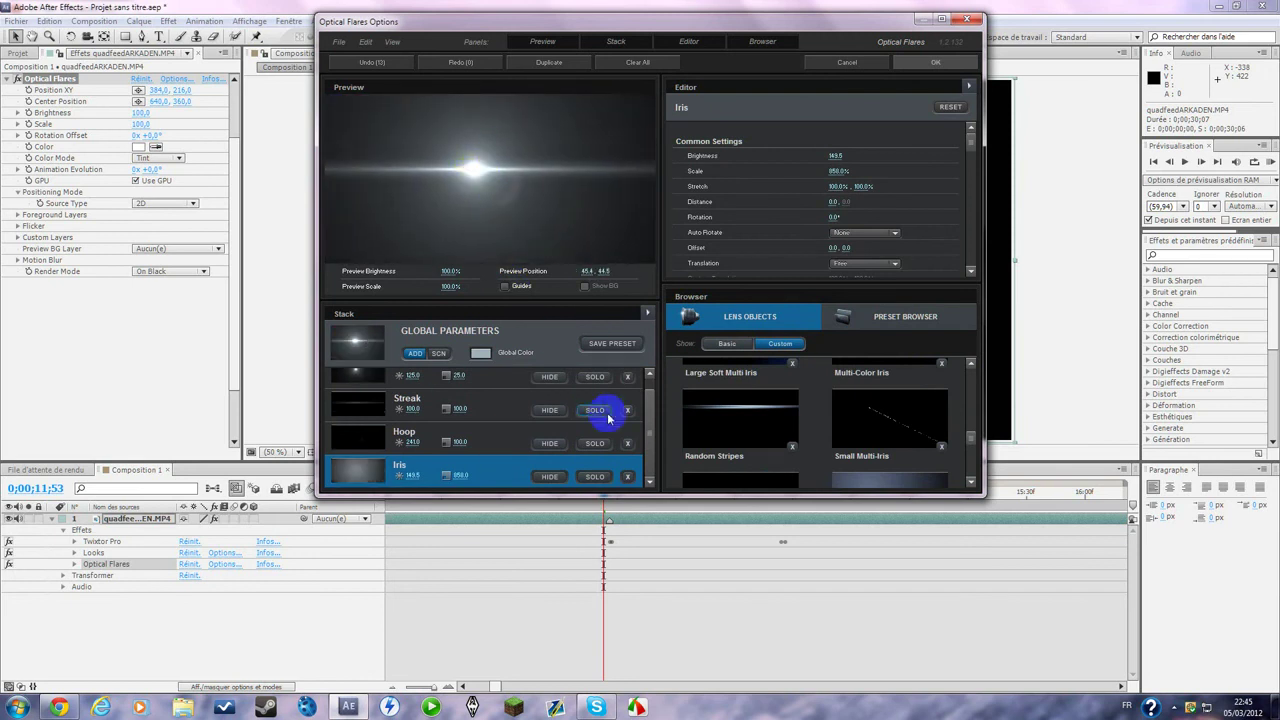
- Load the Air Missile preset from the Natural Flares presets and reposition the flare in the preview to about 26.0, 38.6
left_click(904, 325)
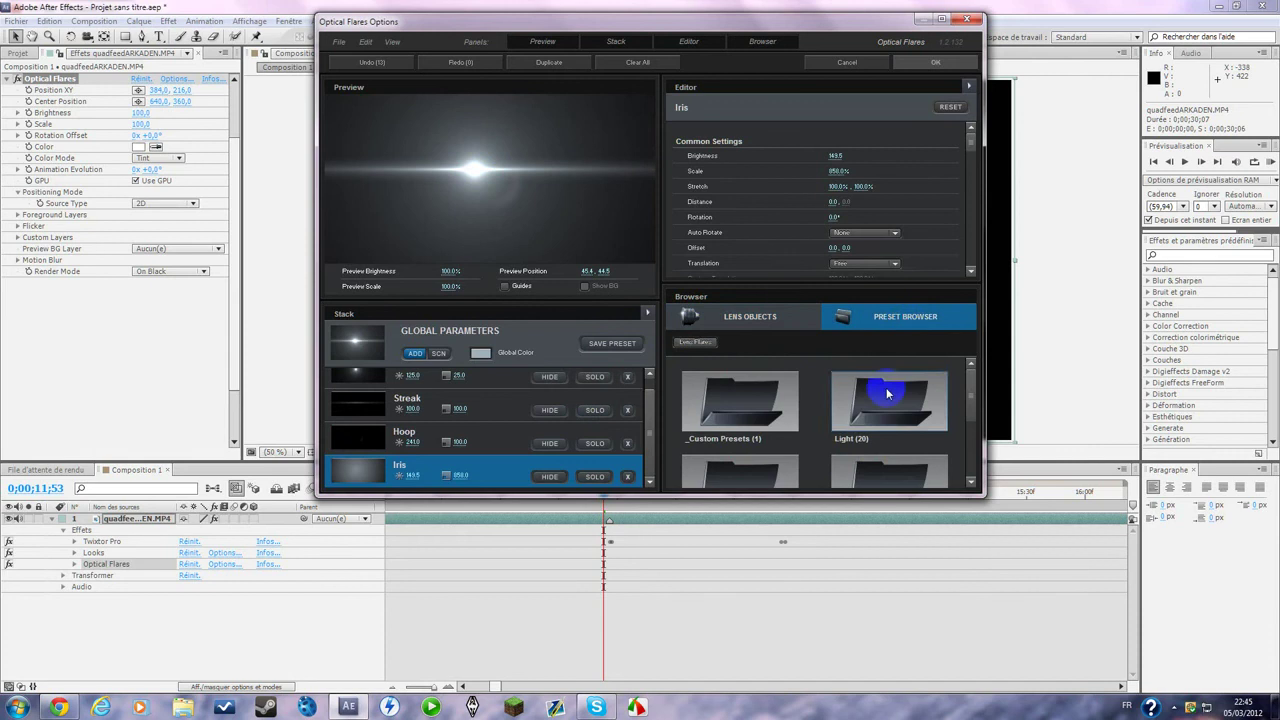
scroll(907, 430, "down", 5)
left_click(907, 430)
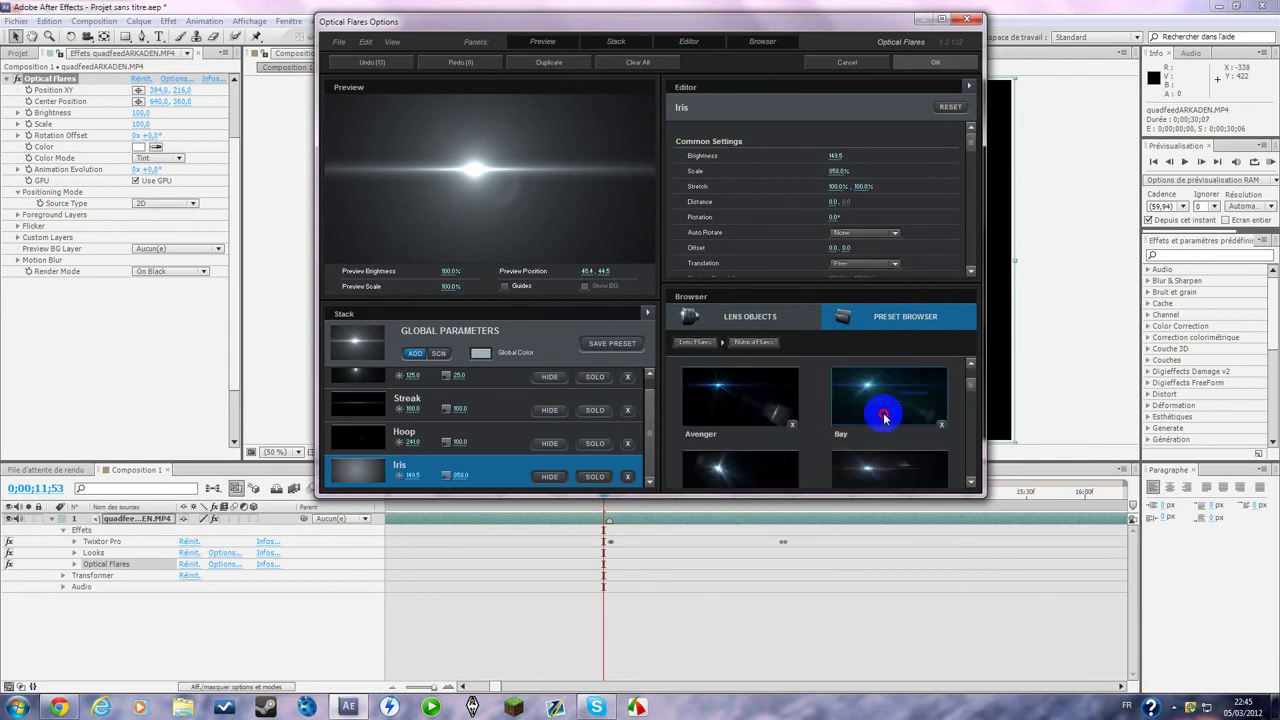
left_click(885, 406)
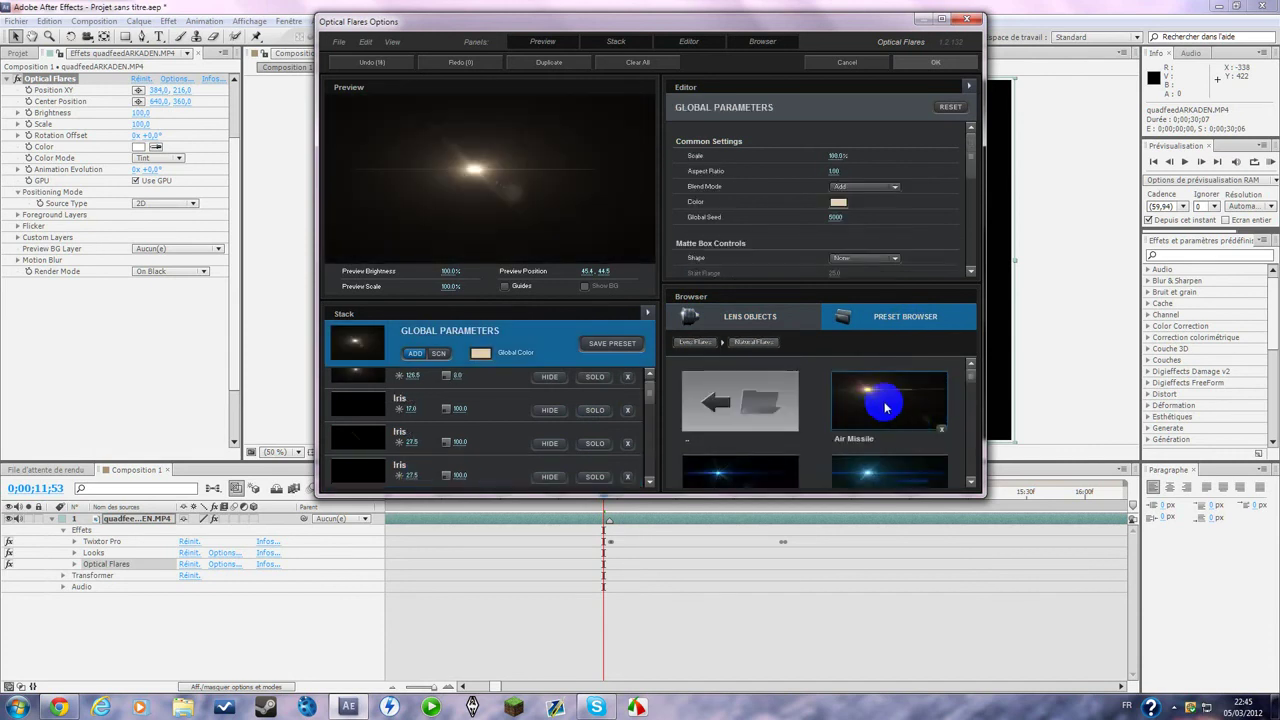
left_click_drag(505, 172, 411, 160)
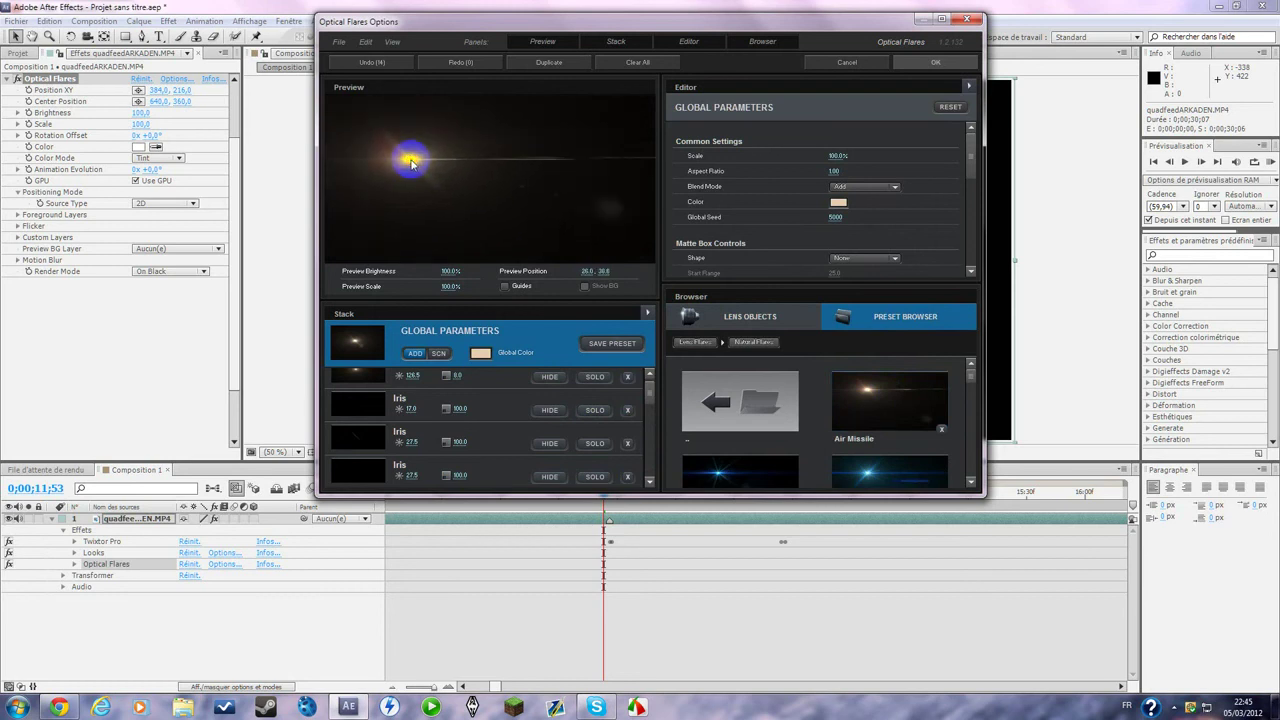
- Look into the Light preset folder and return to the Natural Flares presets
left_click(746, 406)
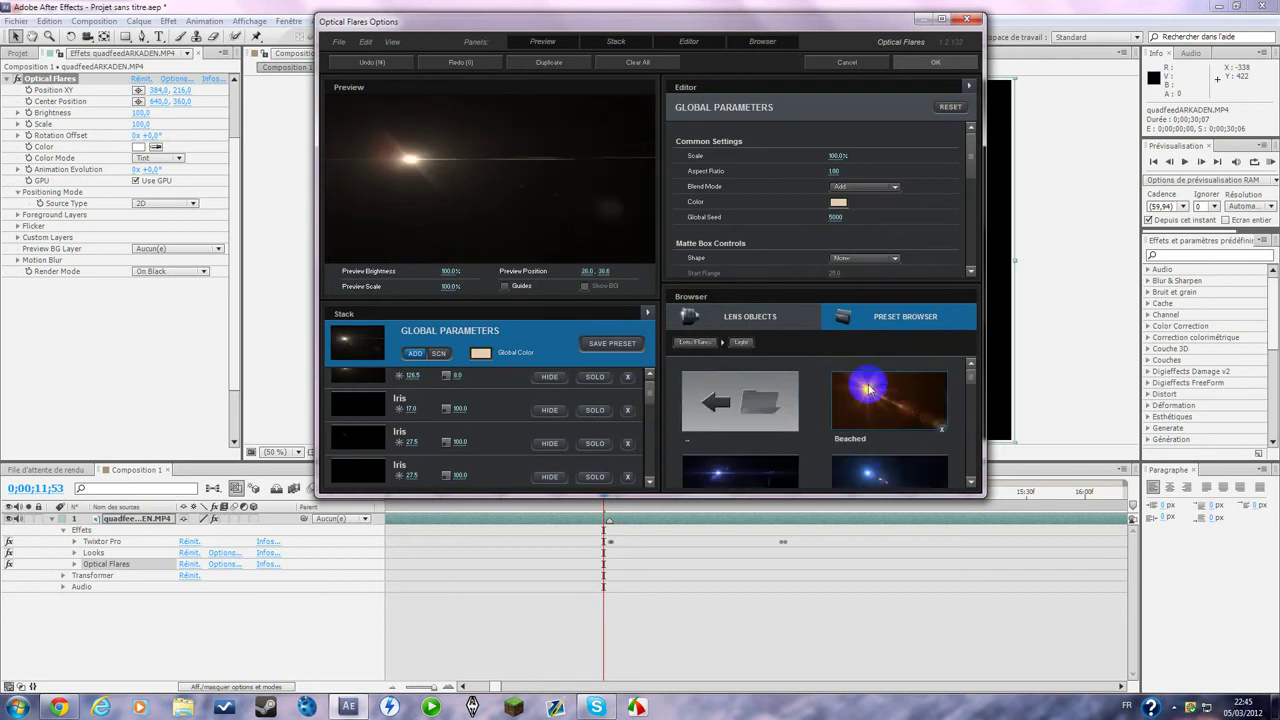
left_click(703, 342)
left_click(906, 477)
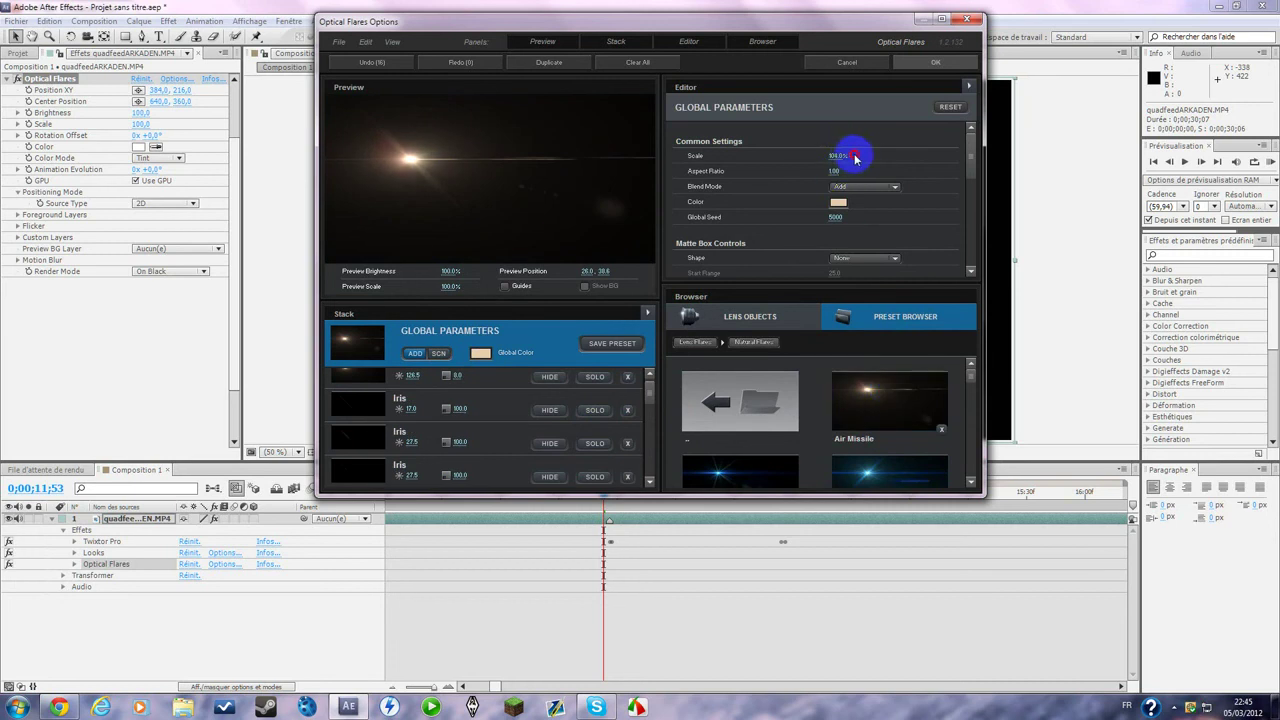
- Try out a much larger global scale for the flare and restore the original Air Missile preset parameters
left_click_drag(855, 158, 1046, 163)
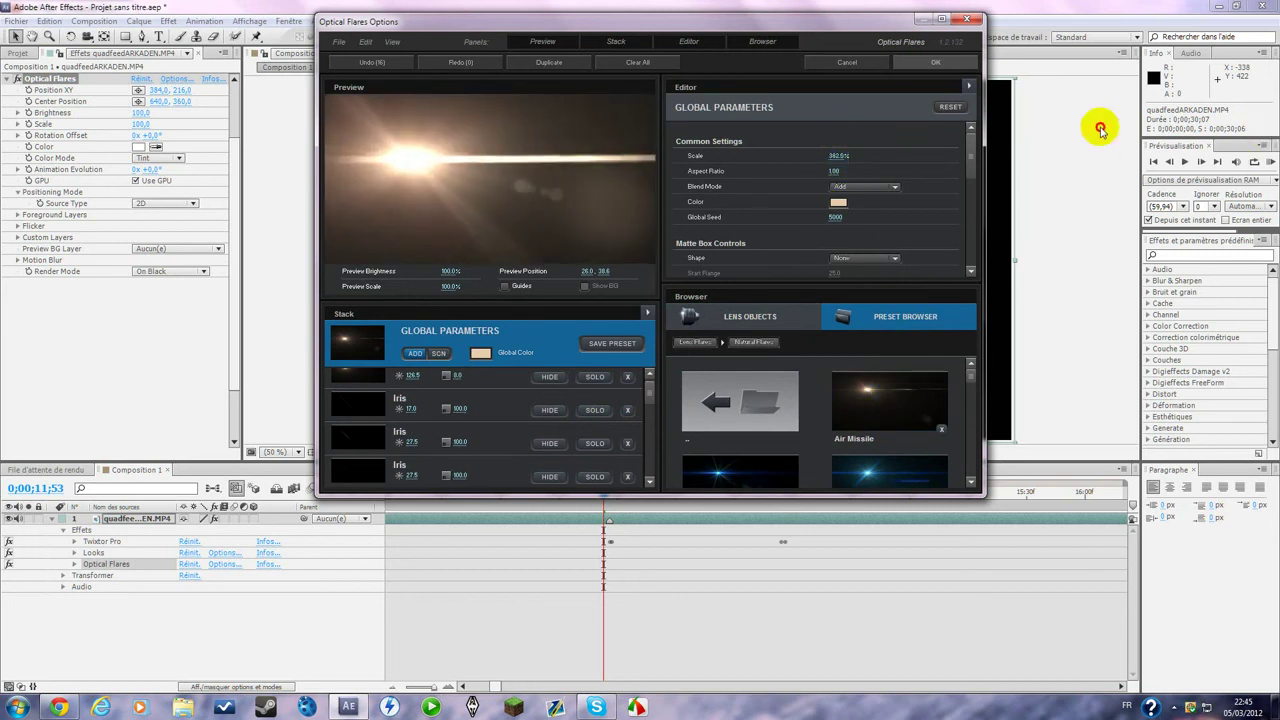
left_click_drag(1100, 130, 850, 160)
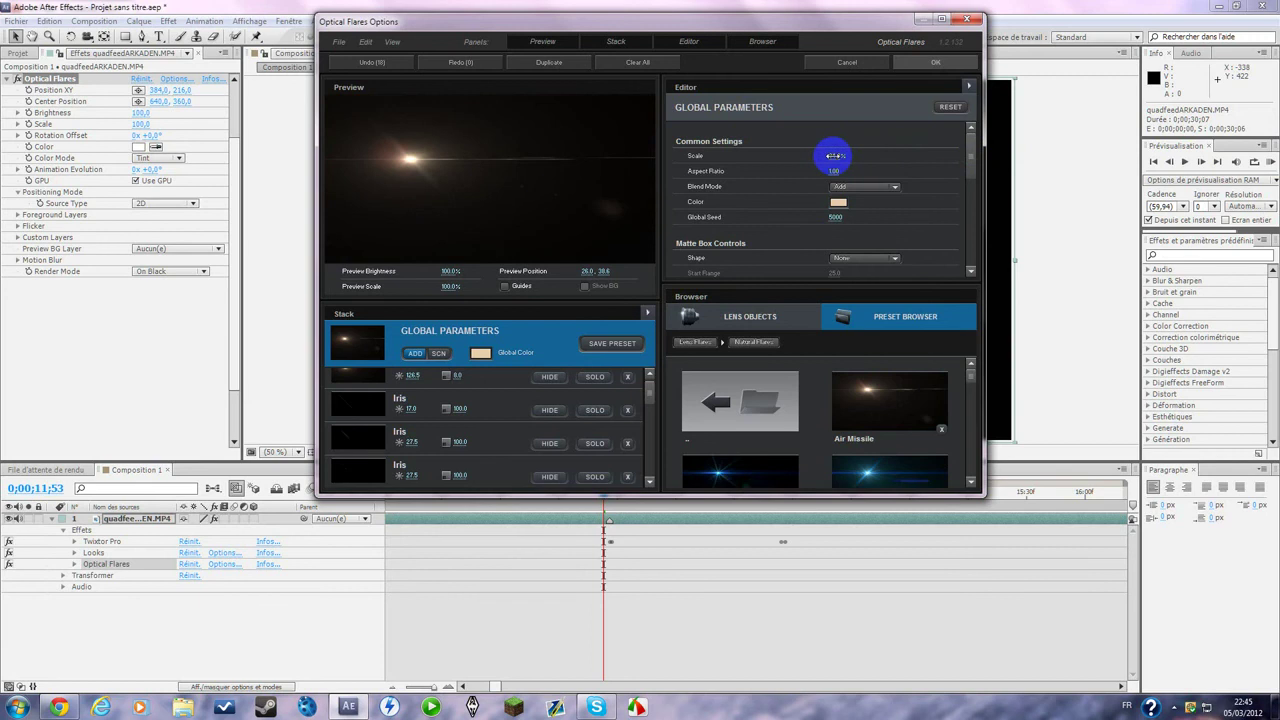
left_click(950, 107)
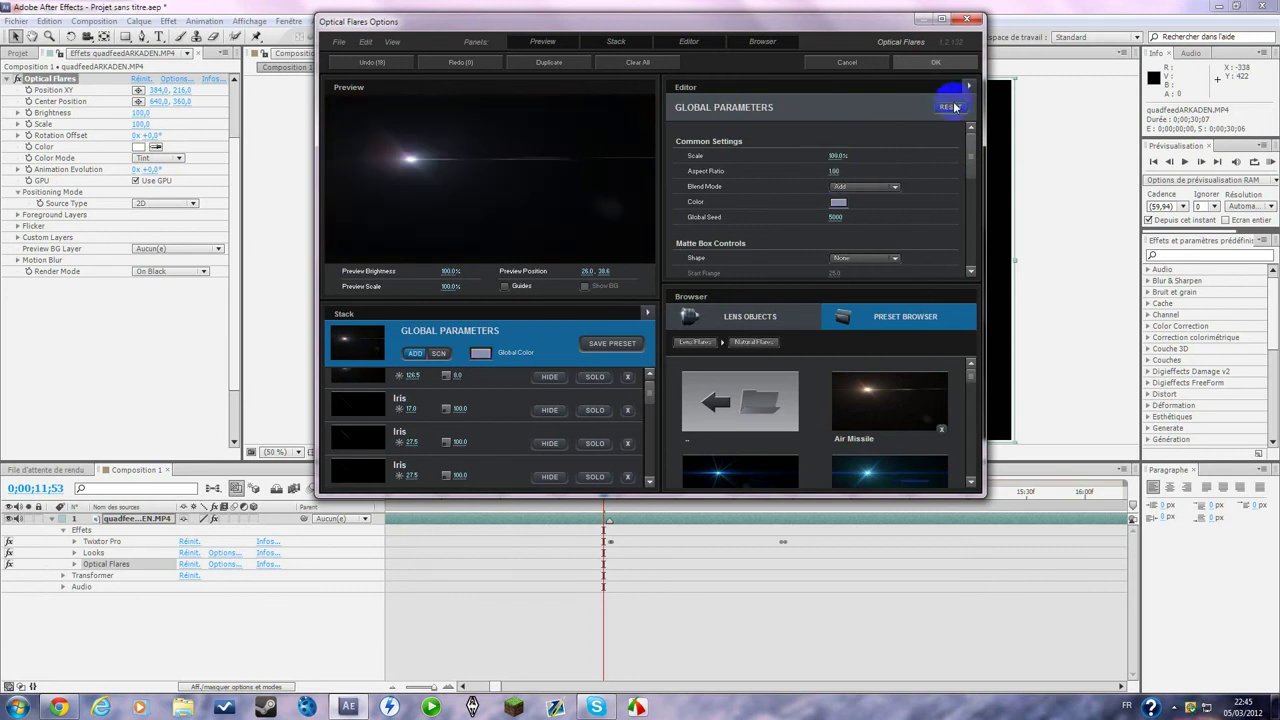
left_click(884, 396)
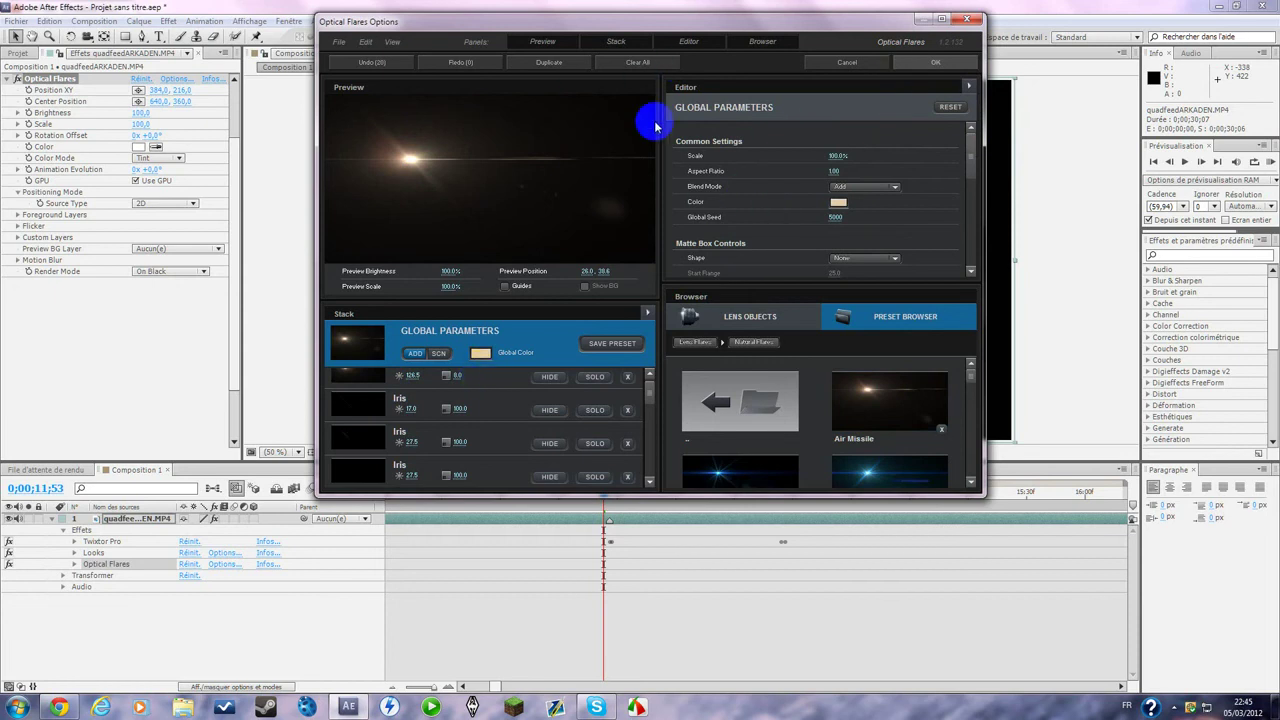
- Examine the basic and custom lens objects and the Natural Flares presets available for building a flare
left_click(671, 43)
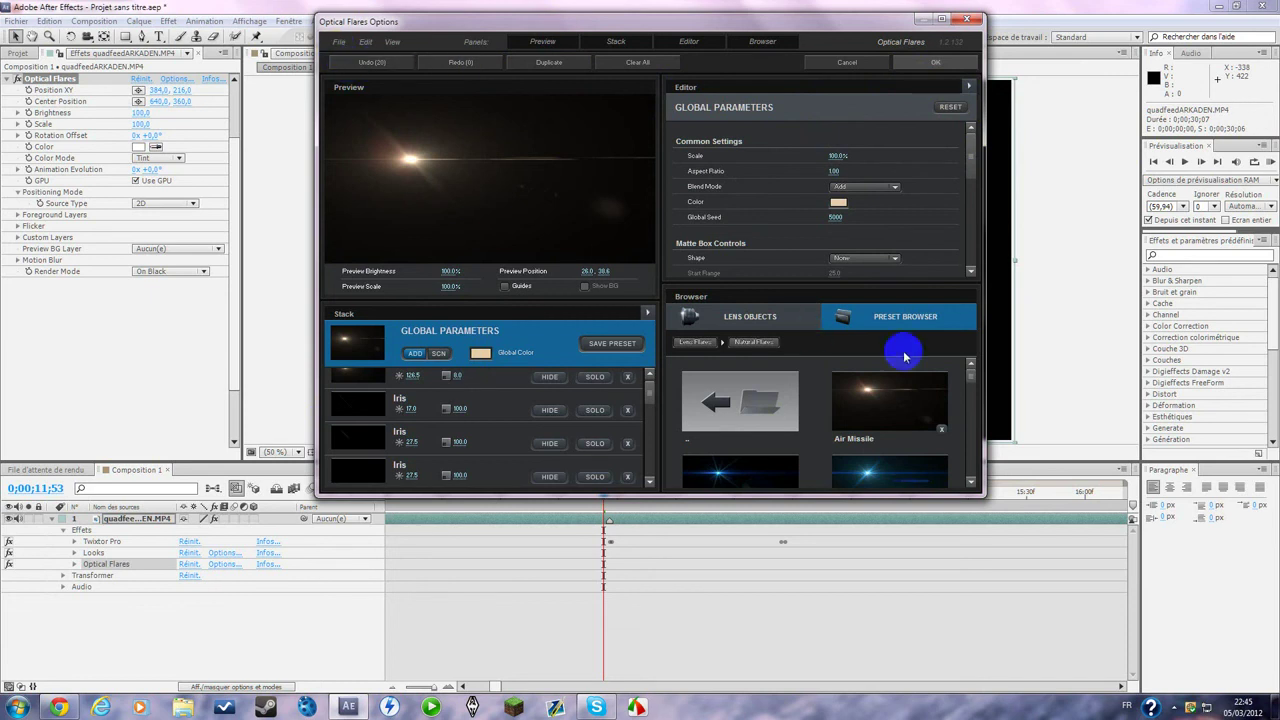
scroll(904, 331, "down", 1)
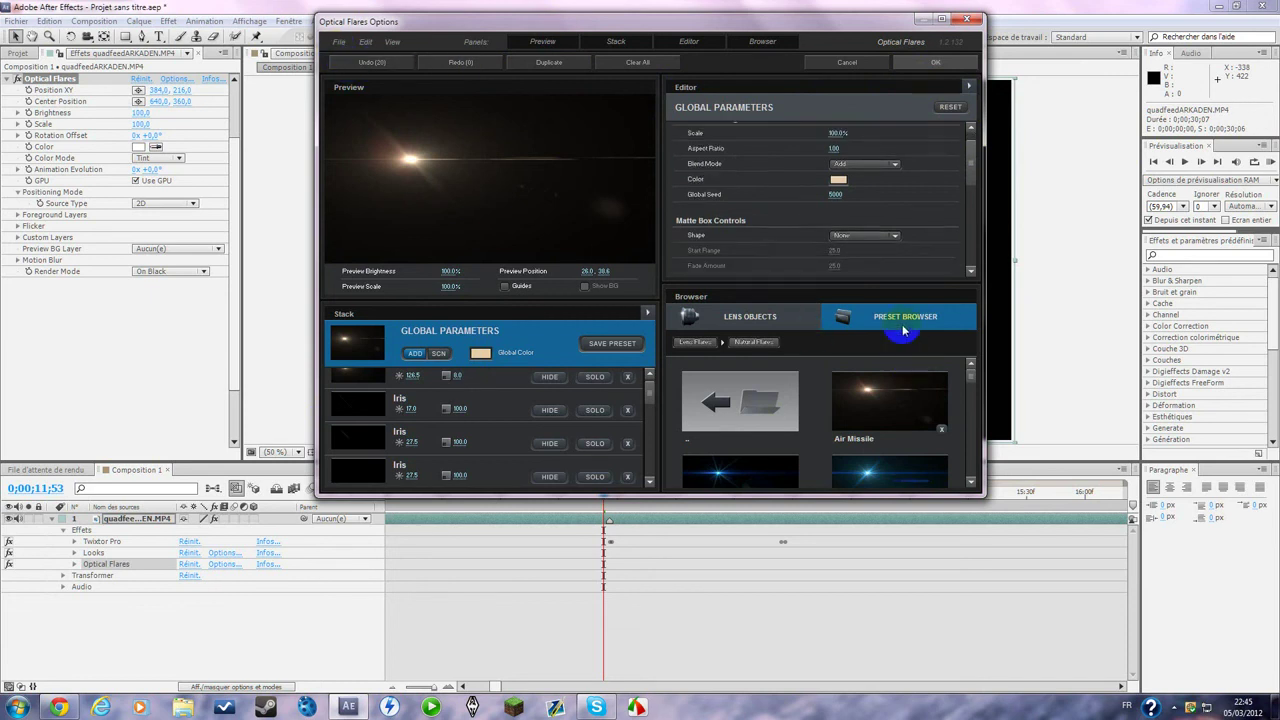
left_click(765, 317)
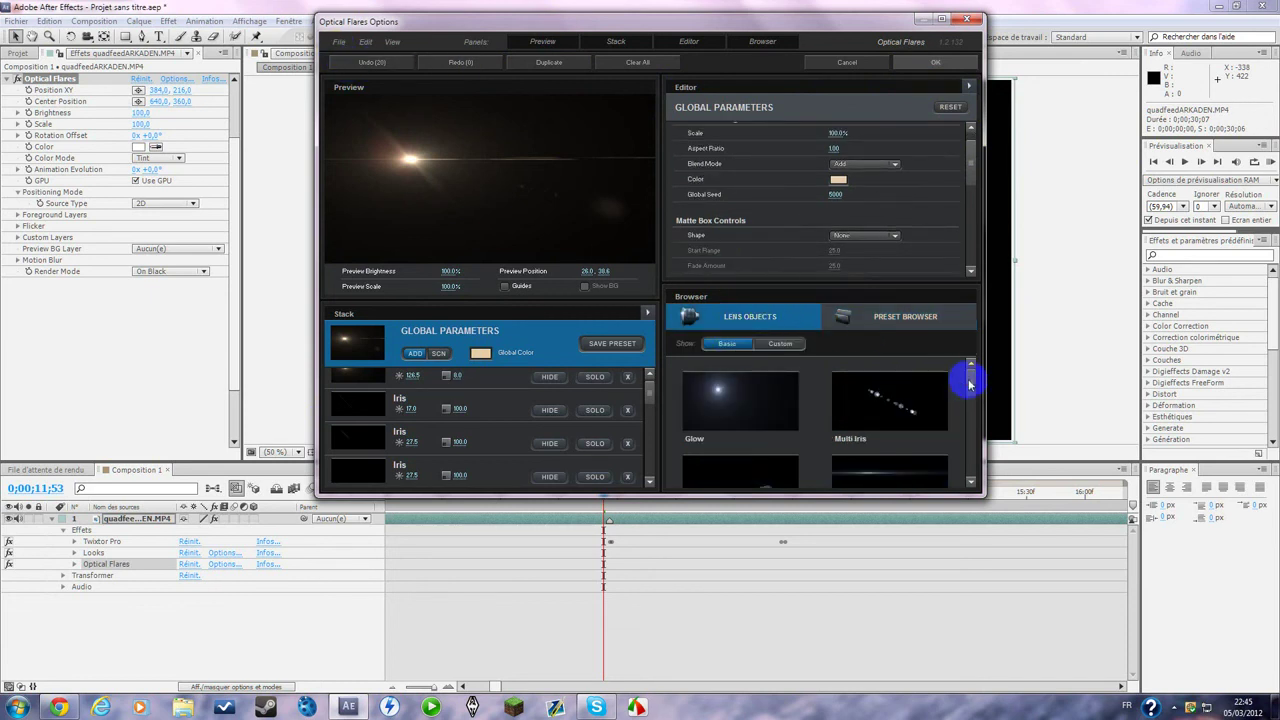
left_click_drag(969, 384, 976, 450)
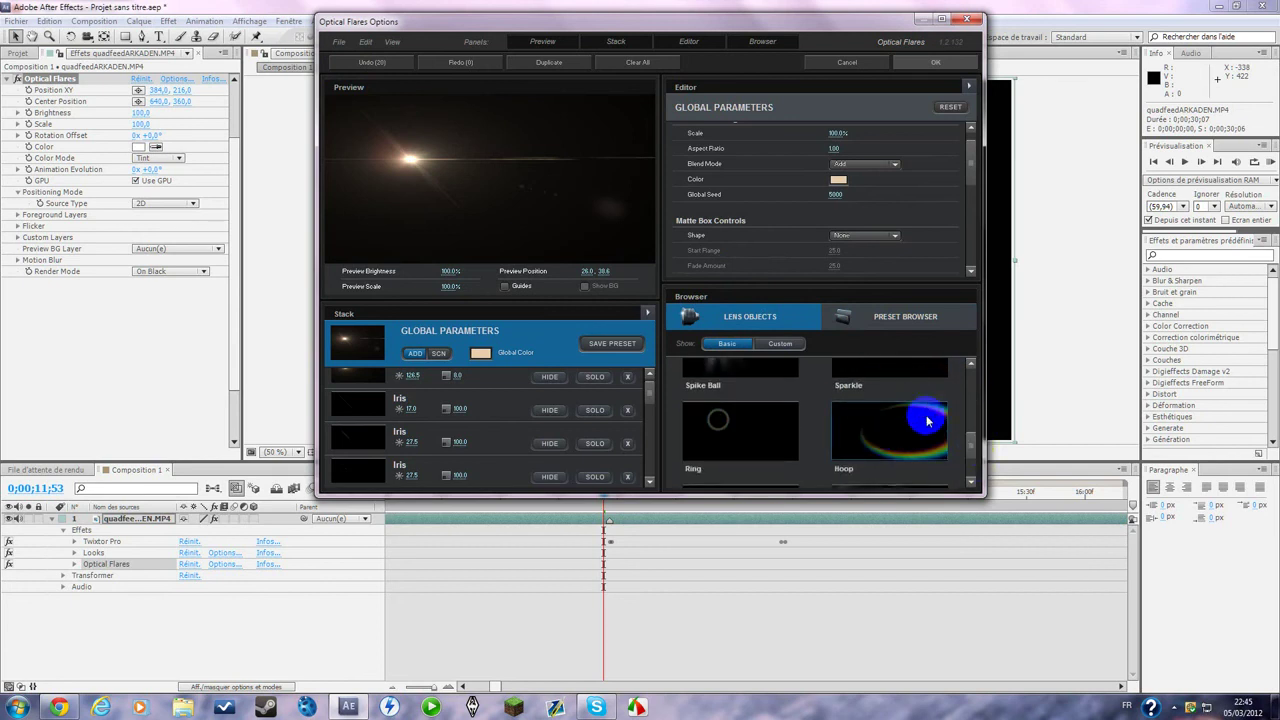
left_click(773, 352)
mouse_move(968, 374)
left_mouse_down()
mouse_move(962, 404)
mouse_move(966, 375)
left_mouse_up()
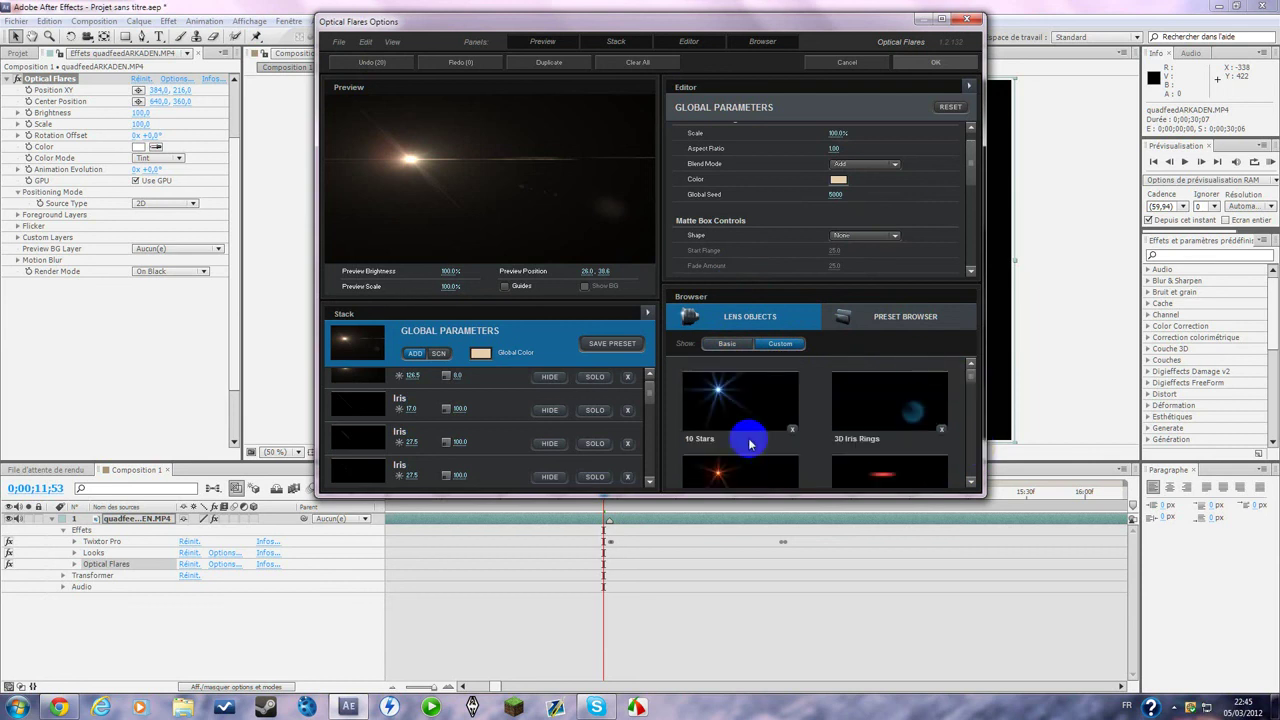
left_click(880, 315)
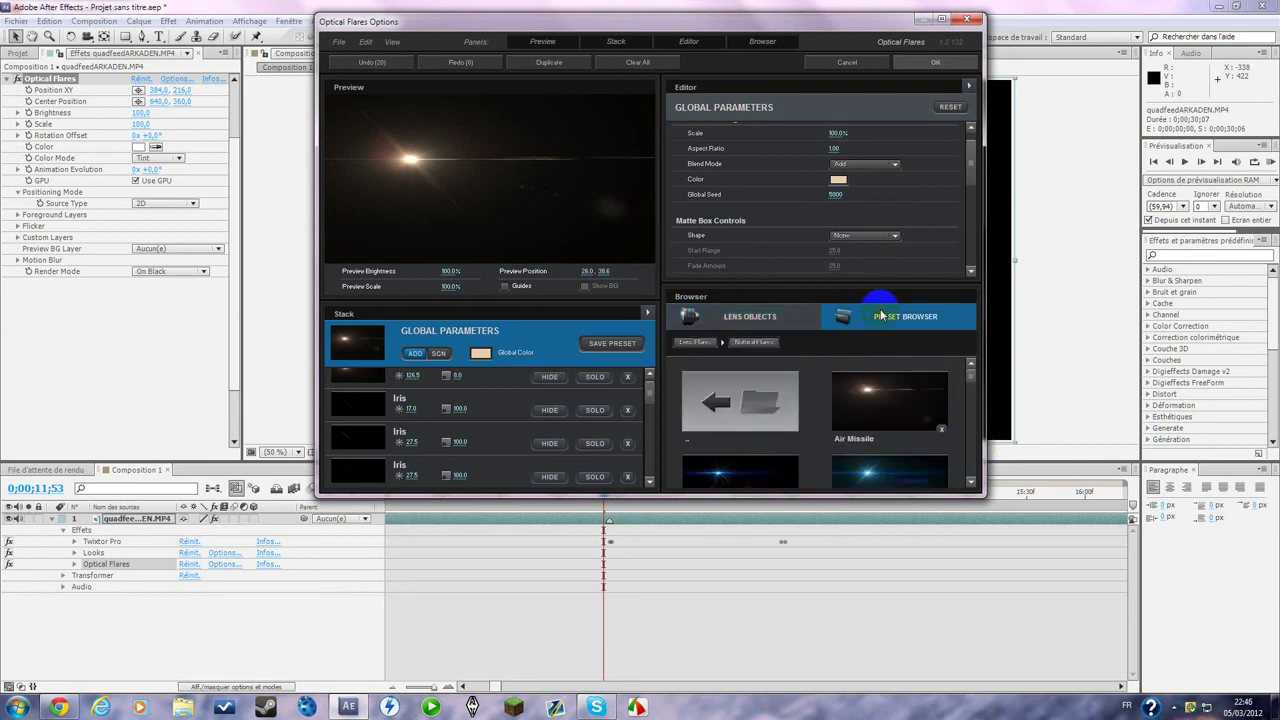
left_click(972, 378)
mouse_move(975, 379)
left_mouse_down()
mouse_move(969, 424)
mouse_move(970, 392)
left_mouse_up()
left_click(1175, 708)
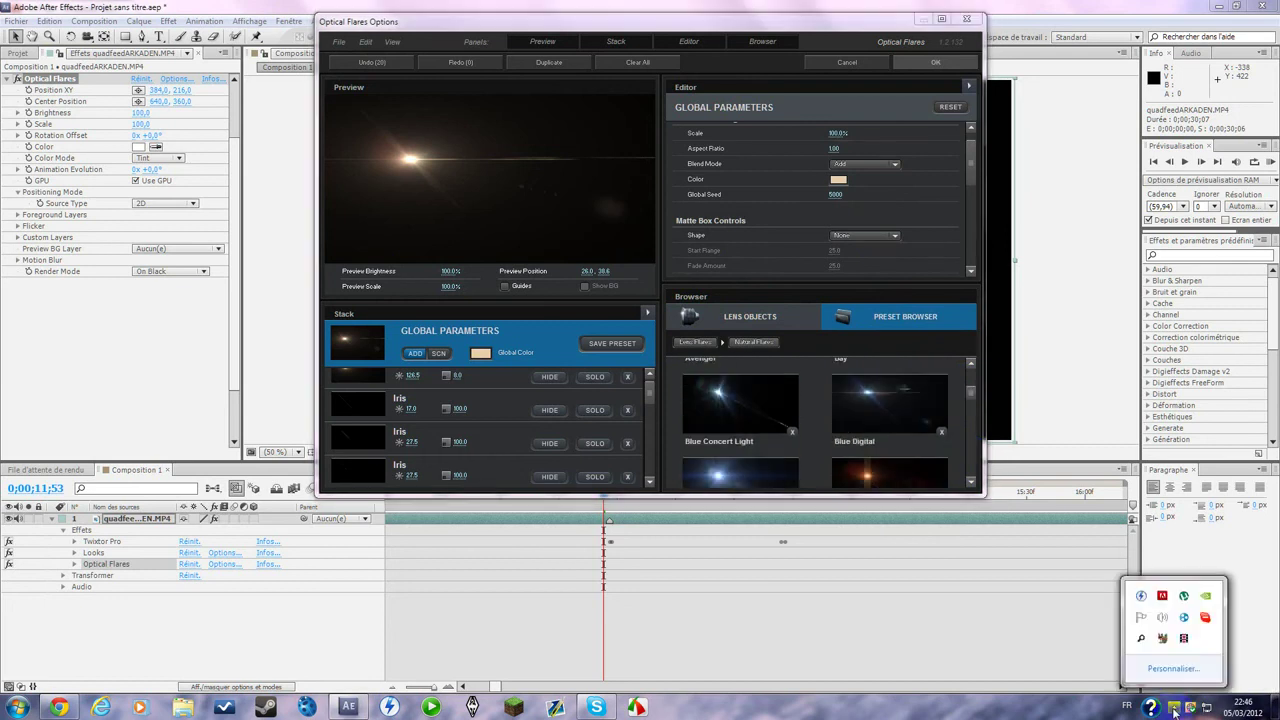
left_click(934, 357)
left_click_drag(963, 389, 969, 372)
left_click(876, 393)
- Accept the Optical Flares options and set the composition preview resolution to Intégrale
left_click(935, 62)
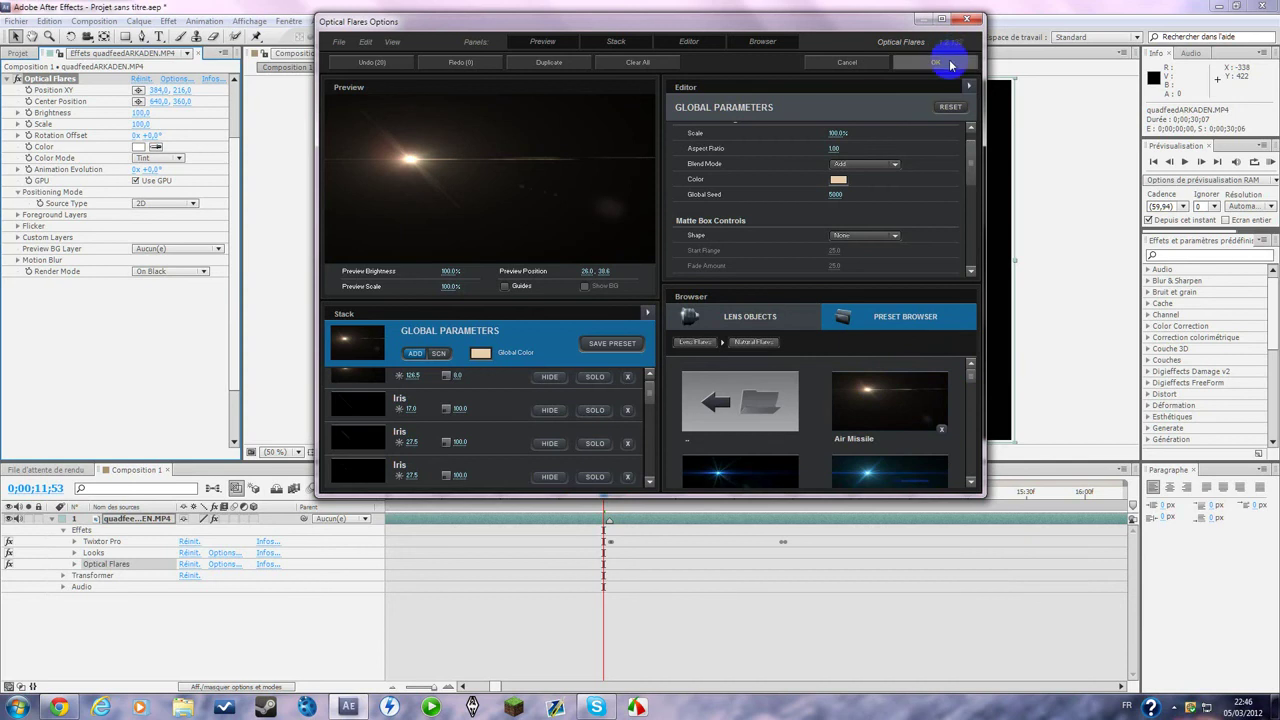
left_click(578, 178)
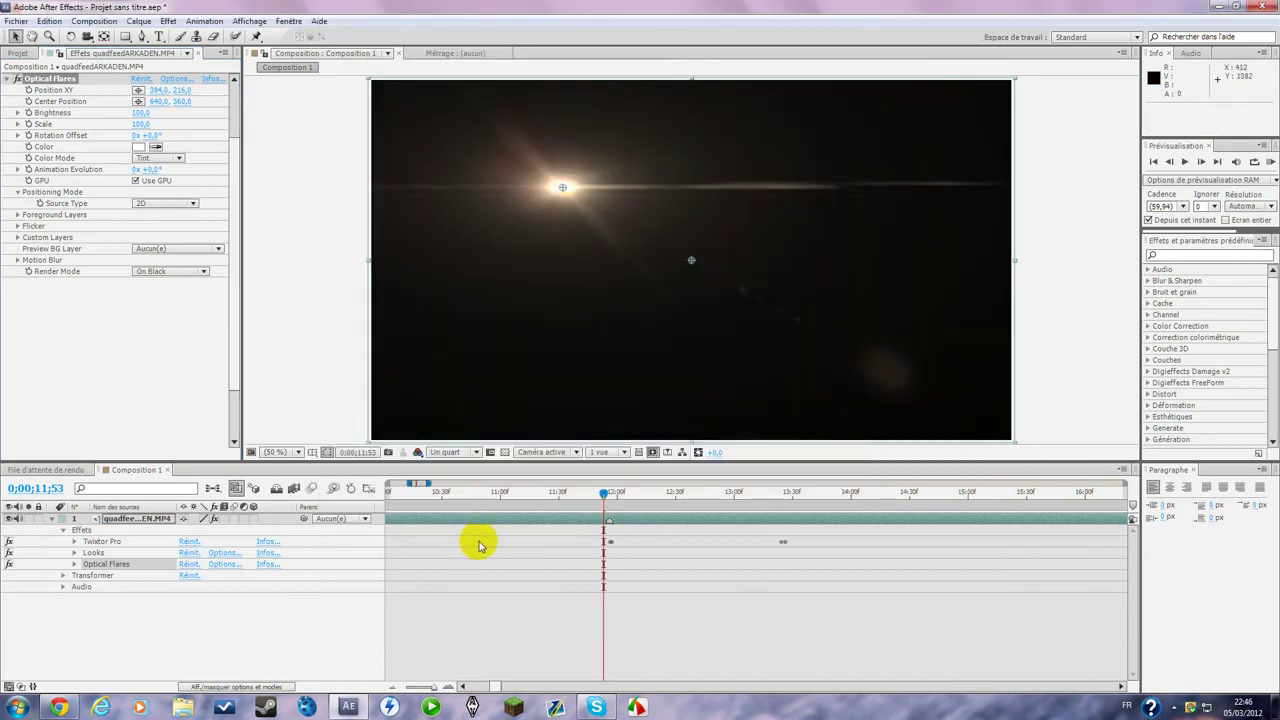
left_click(447, 452)
left_click(474, 492)
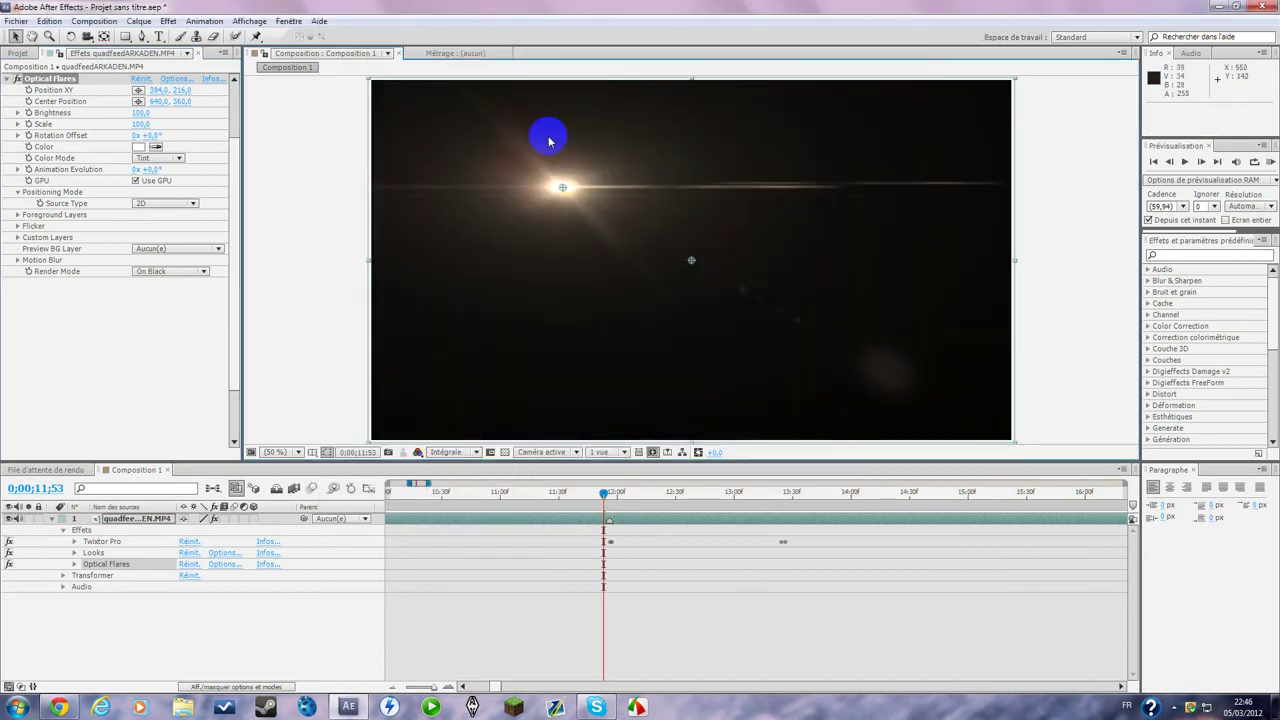
- Set the Optical Flares render mode to Over Original so the flare is composited on the gameplay clip
left_click(558, 184)
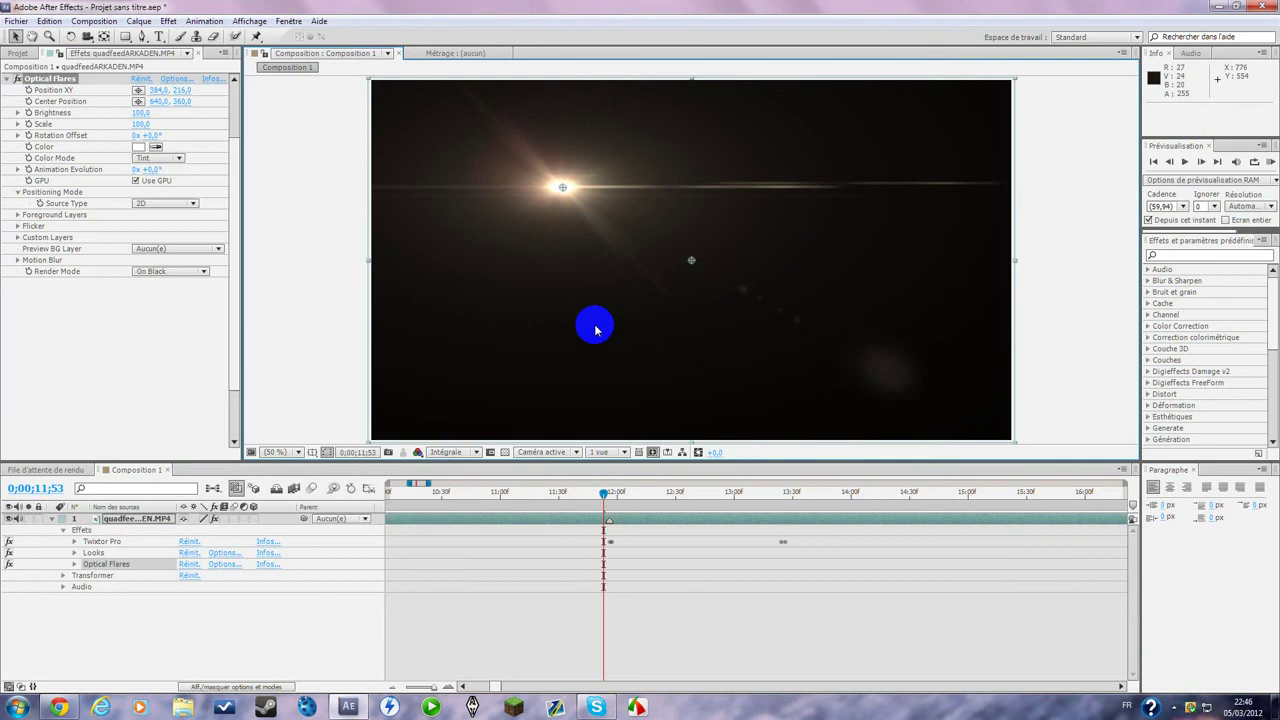
left_click(175, 271)
left_click(175, 316)
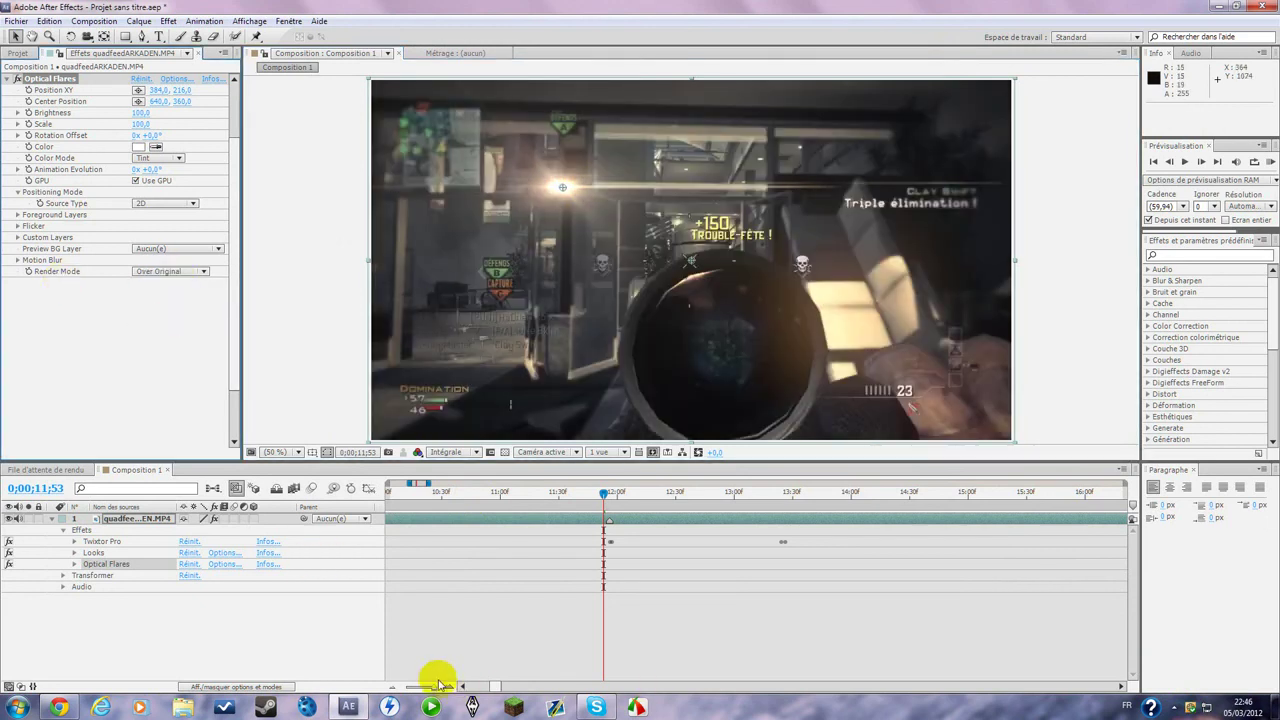
- Move the current time to 0;00;11;56, at the start of the Twixtor Pro speed keyframes
mouse_move(434, 687)
left_mouse_down()
mouse_move(447, 688)
mouse_move(420, 687)
left_mouse_up()
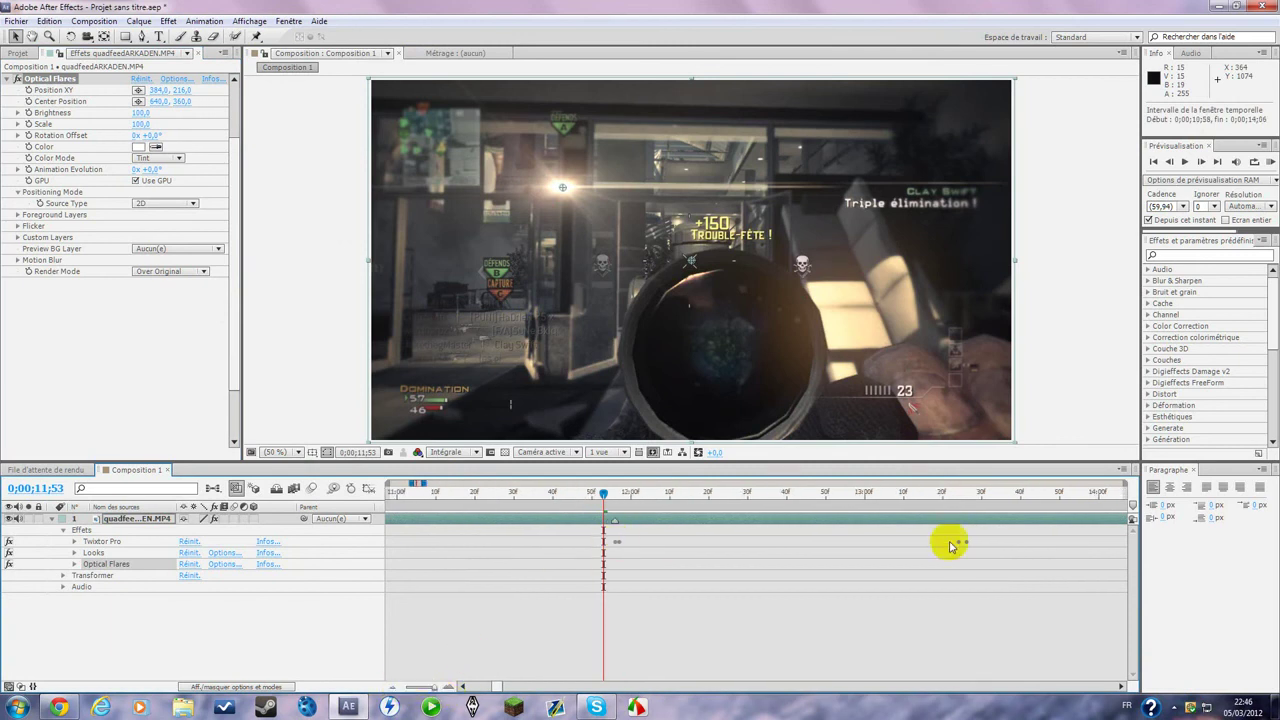
left_click(617, 545)
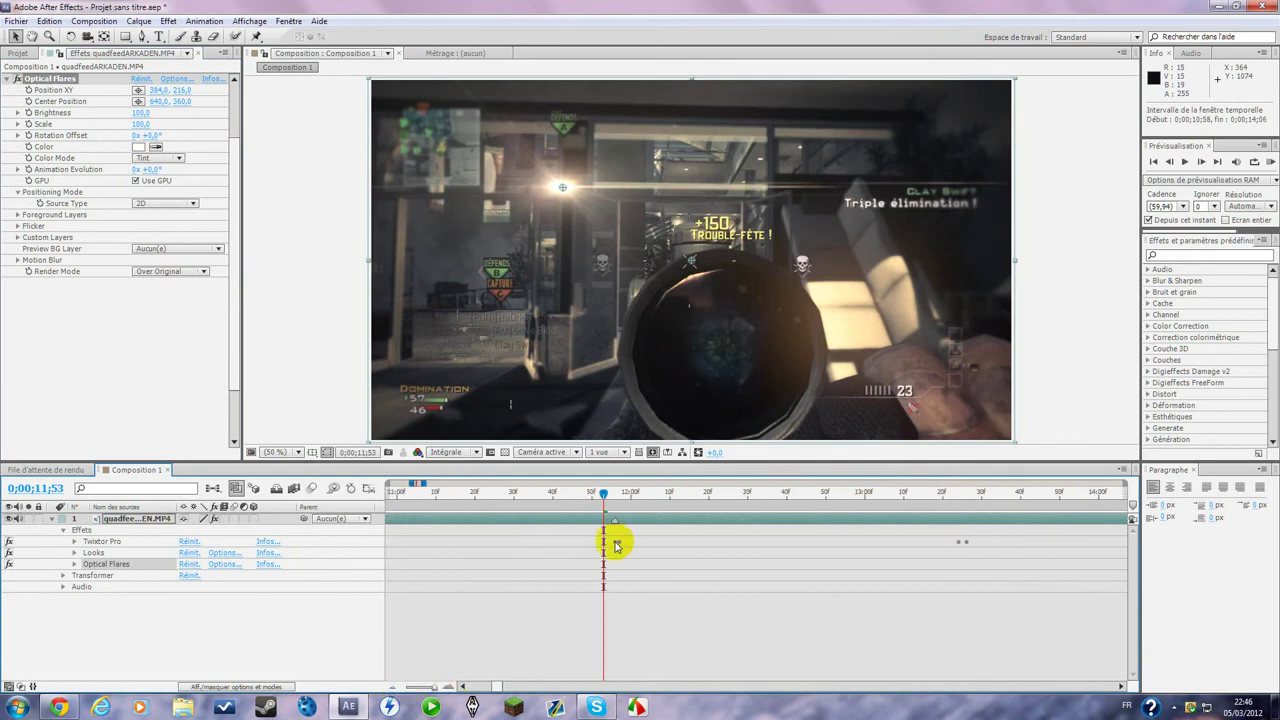
left_click(965, 543)
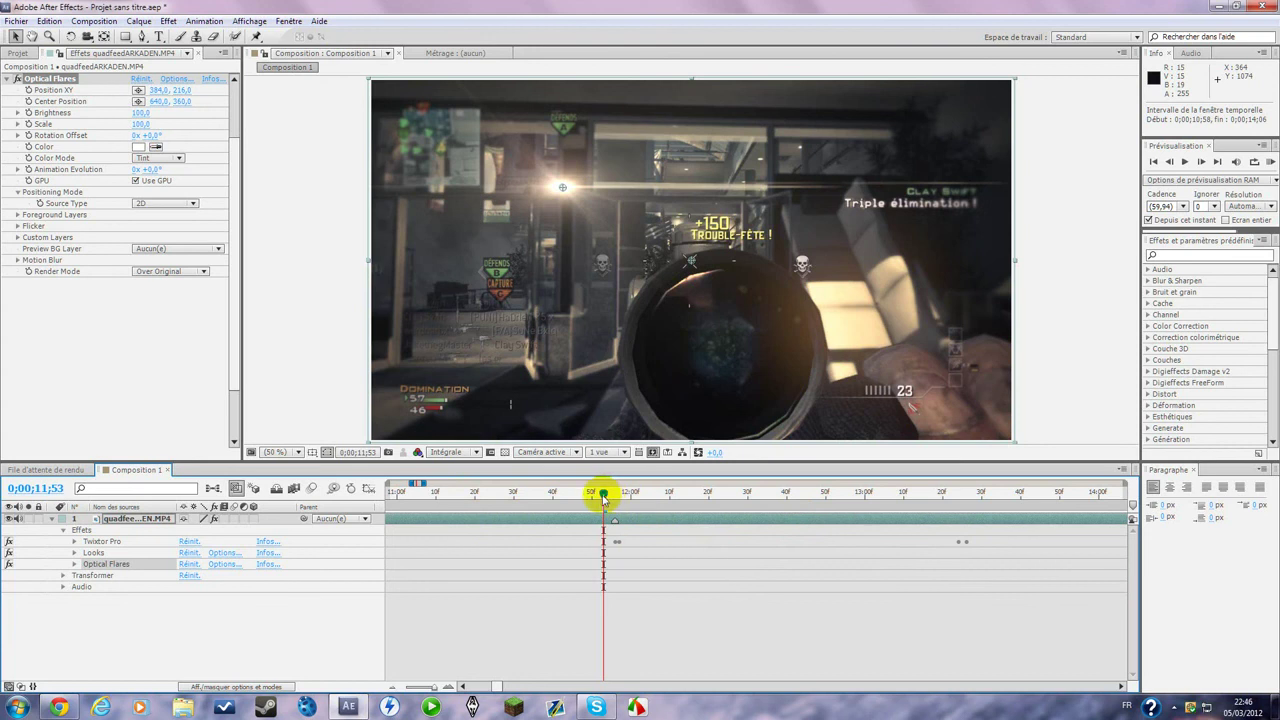
left_click_drag(603, 497, 614, 497)
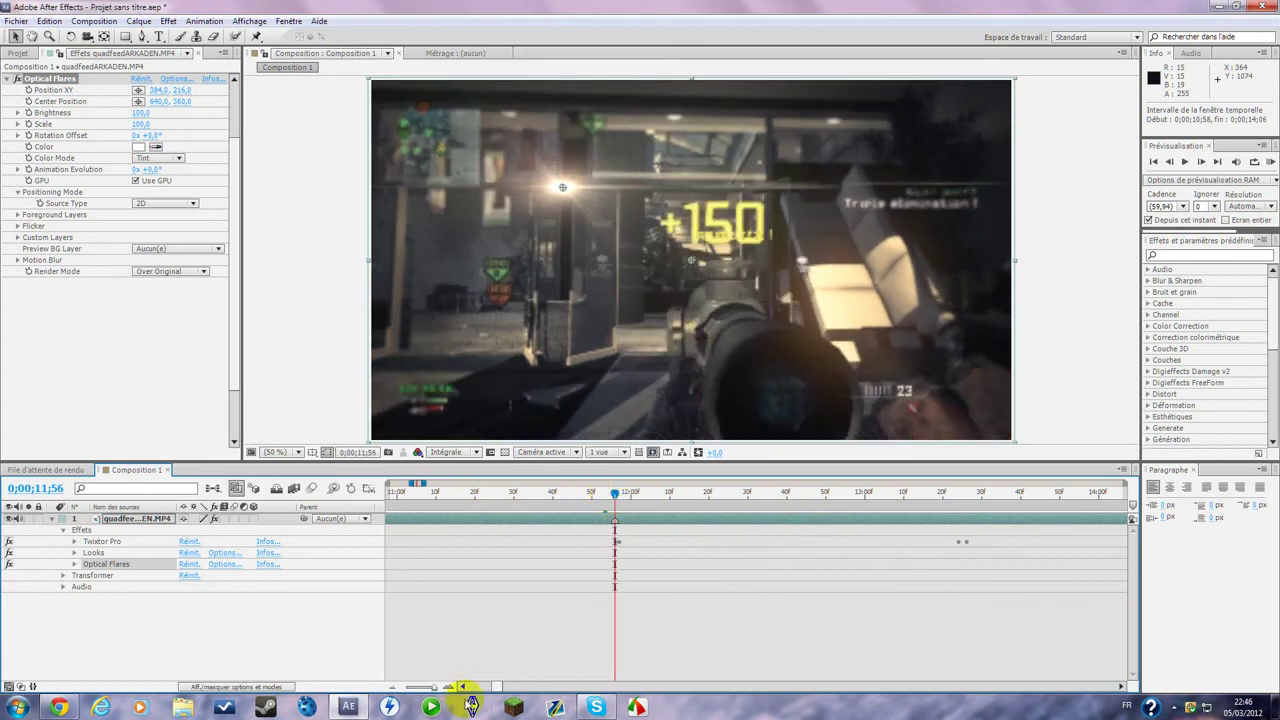
left_click_drag(400, 690, 446, 688)
left_click(446, 688)
left_click(446, 688)
left_click(446, 688)
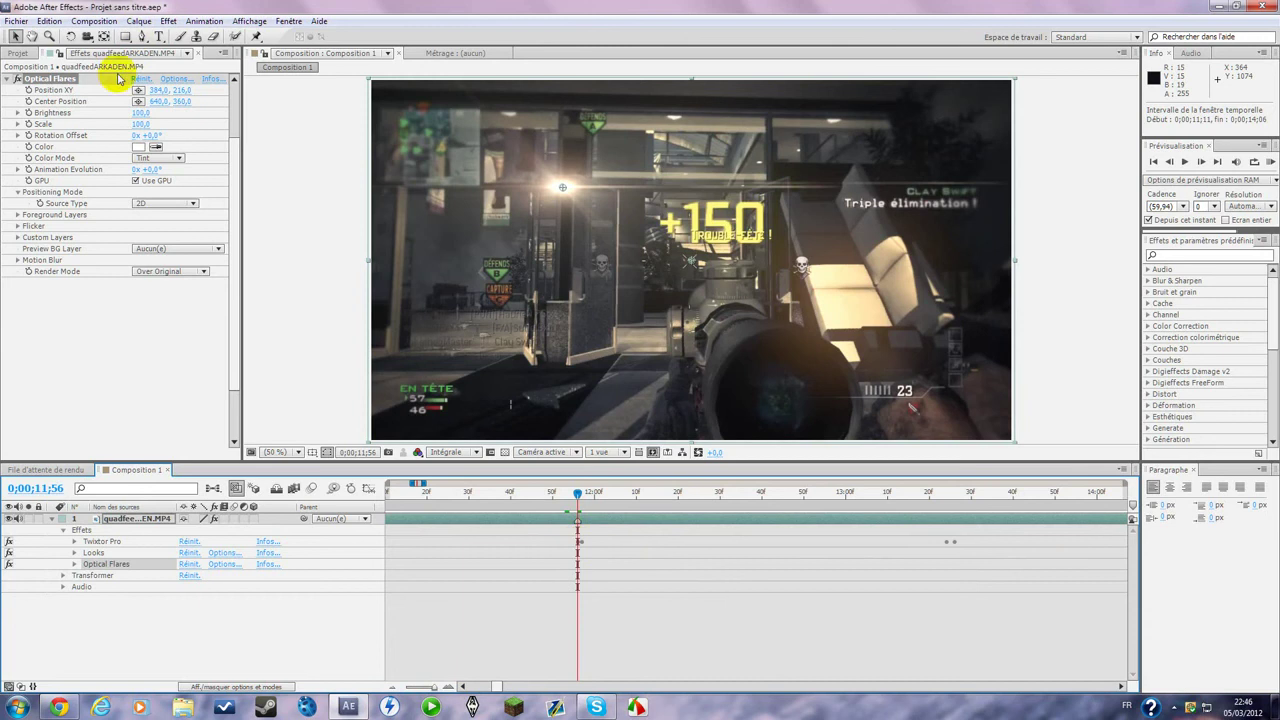
- Set the Optical Flares brightness to 0 and add a Brightness keyframe at 0;00;11;56
left_click(73, 564)
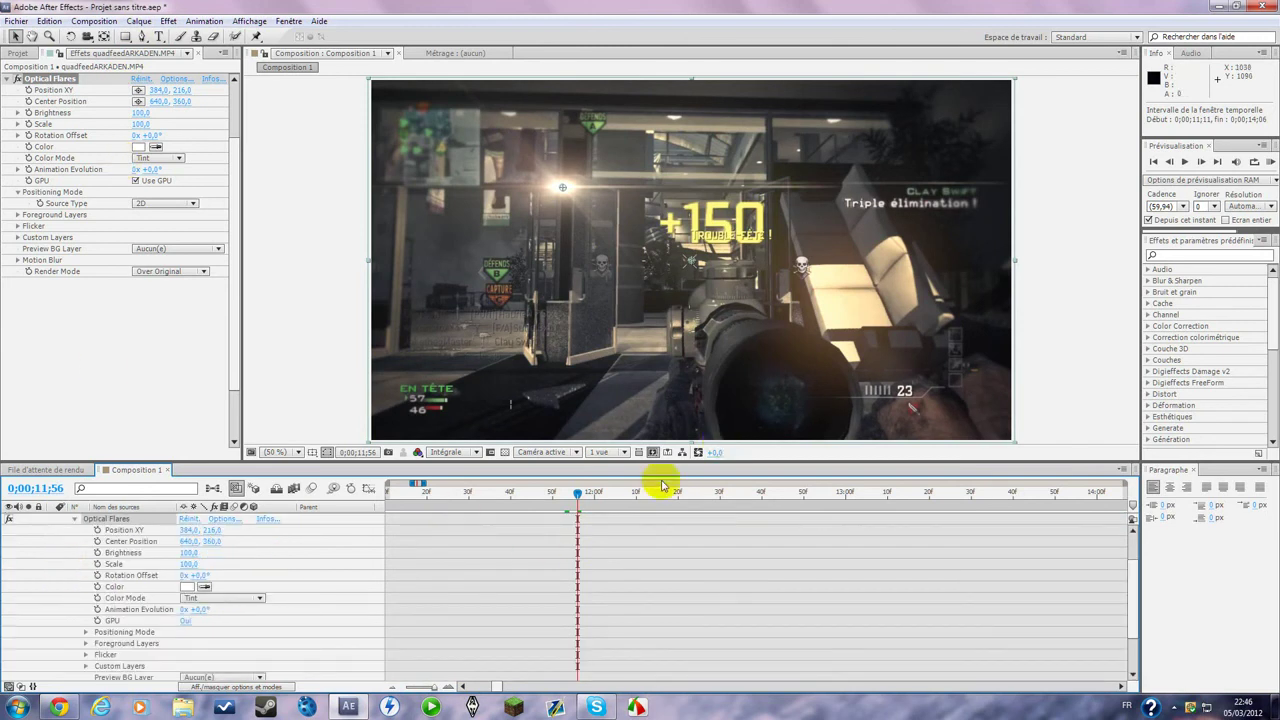
scroll(520, 580, "up", 1)
scroll(440, 547, "up", 1)
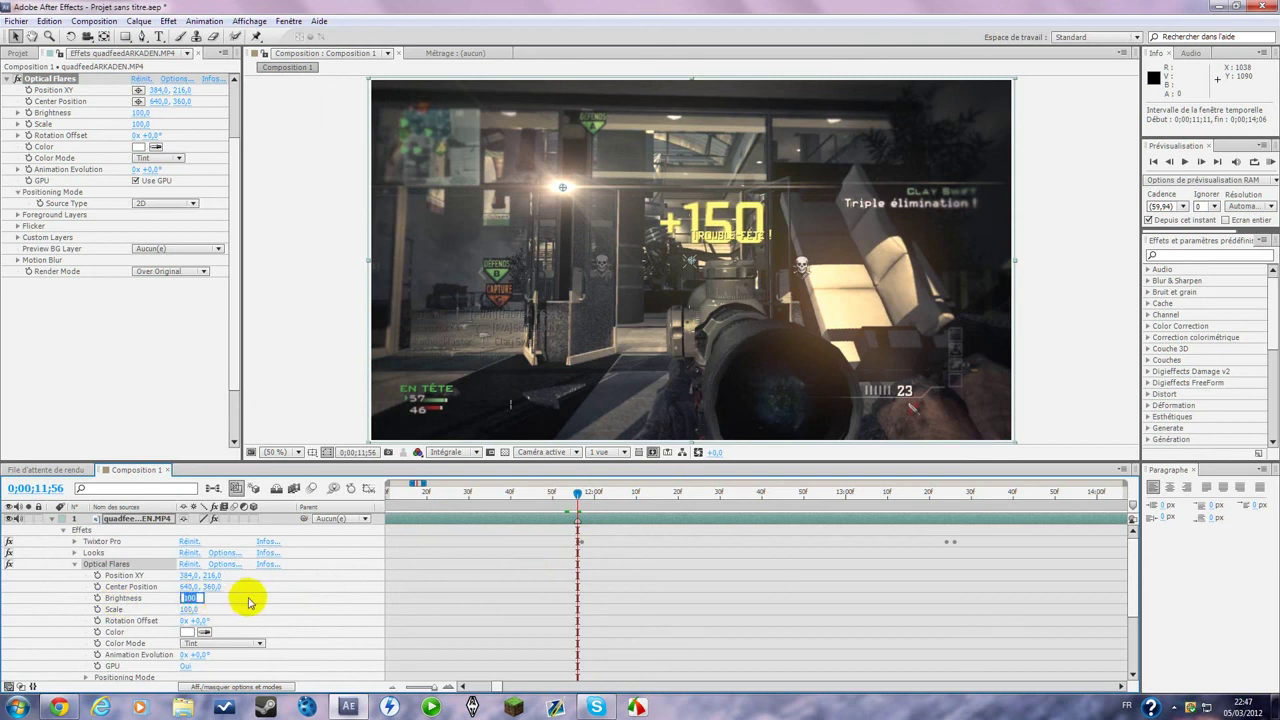
type("0")
key("Return")
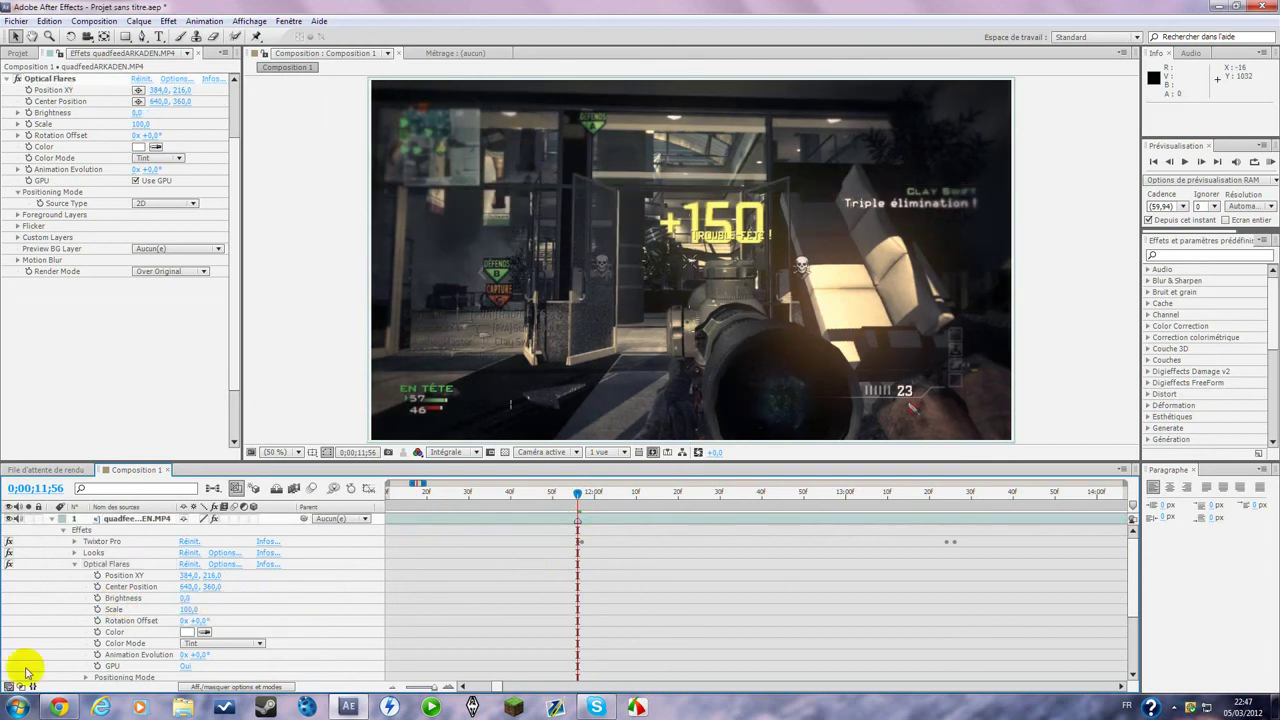
left_click(97, 598)
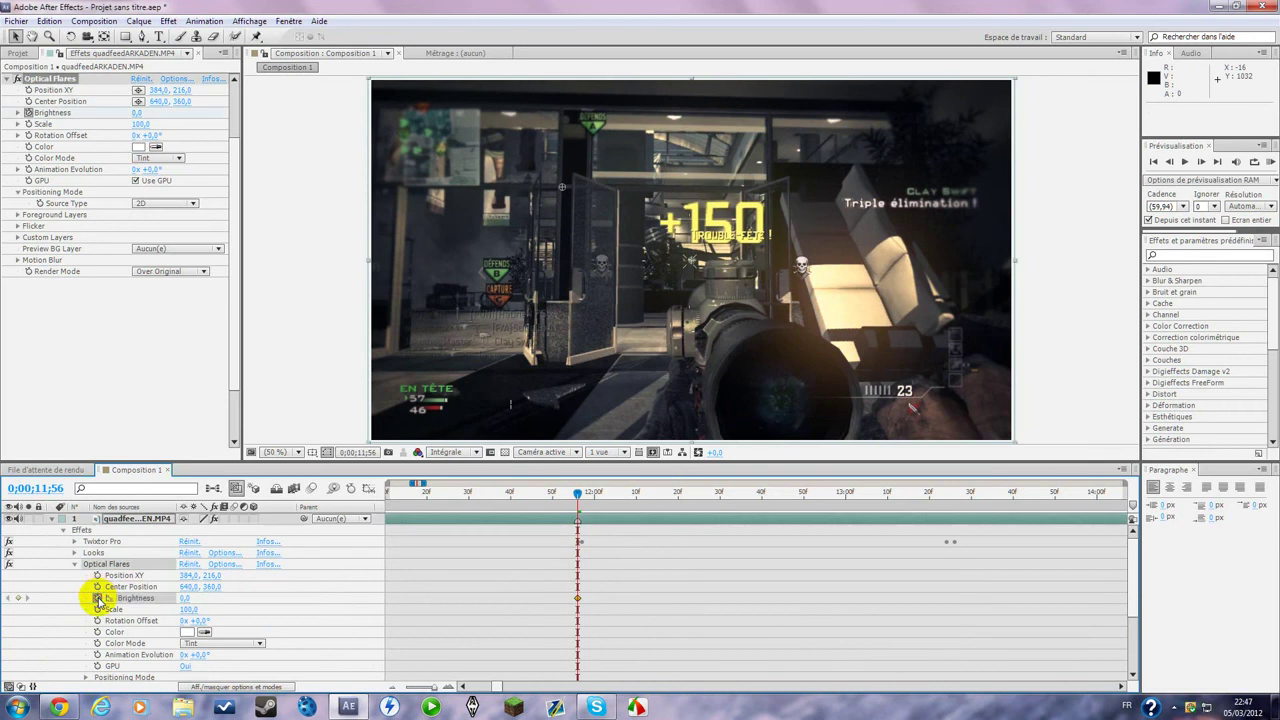
- Keyframe the Optical Flares brightness at 100 one frame further, at 0;00;11;57
left_click(1201, 161)
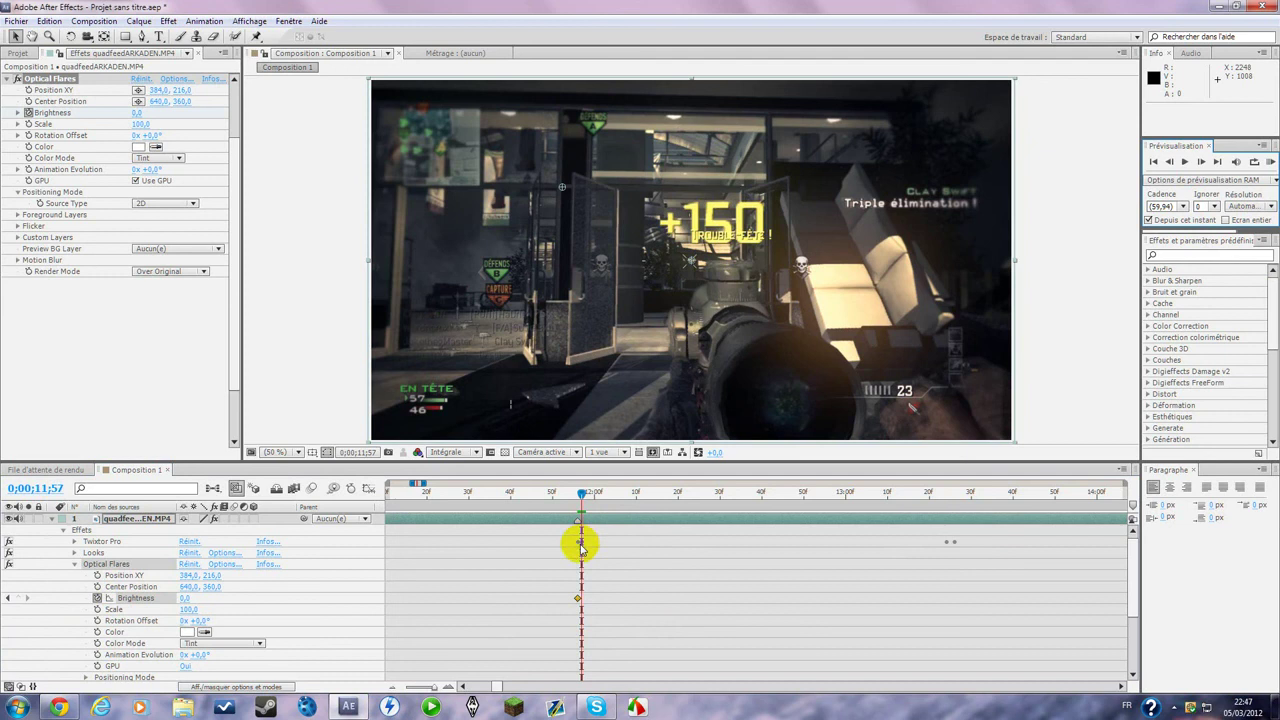
left_click(180, 598)
type("100")
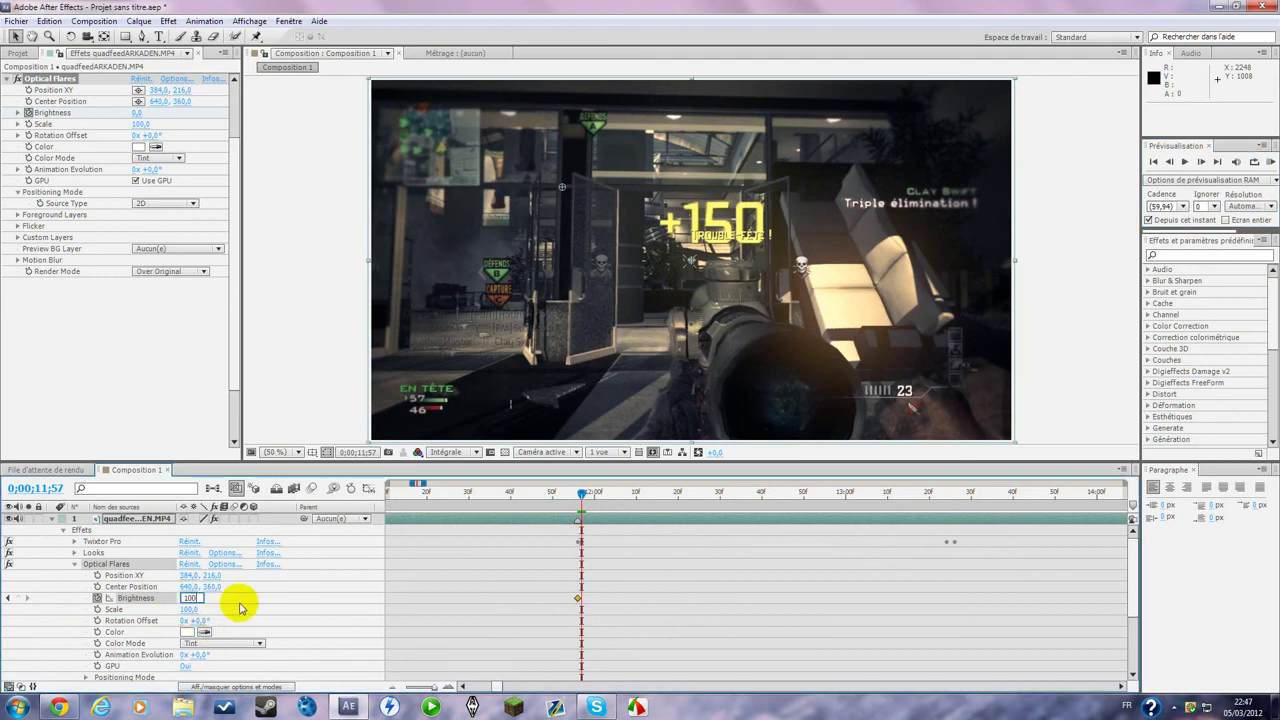
key("Return")
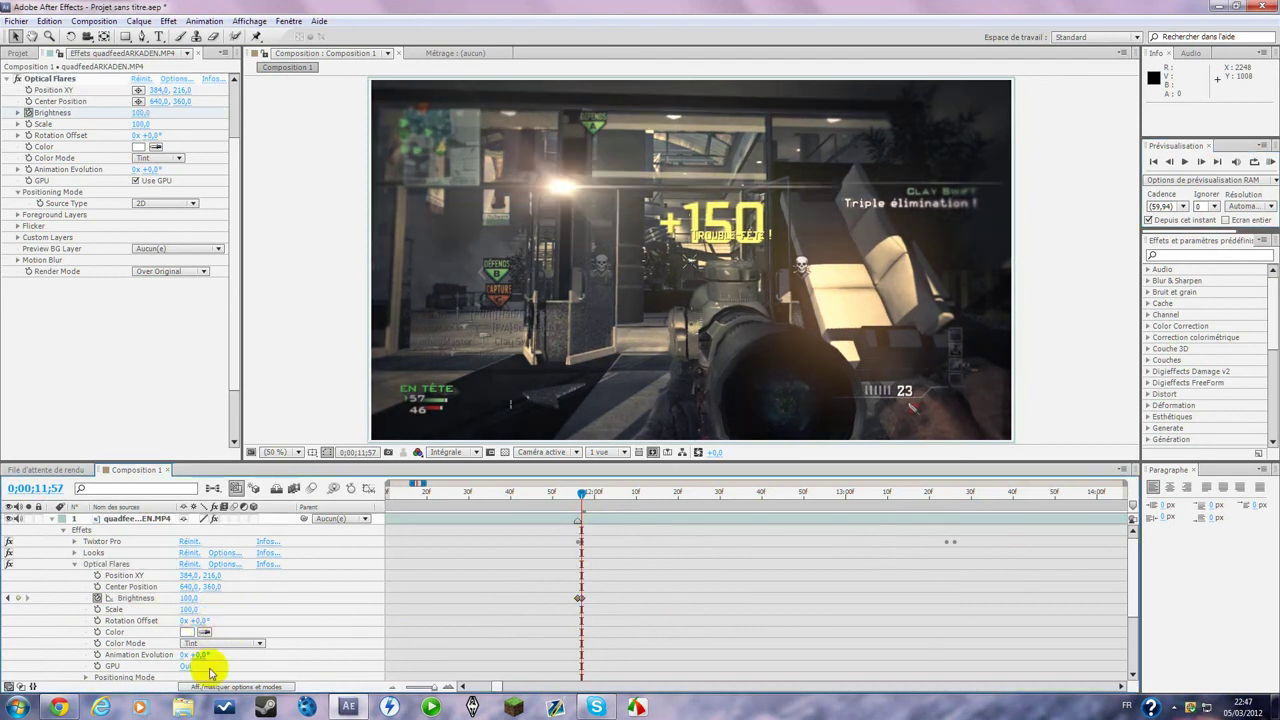
- Move the flare onto the end of the rifle scope, at about 892, 502.4
left_click(104, 564)
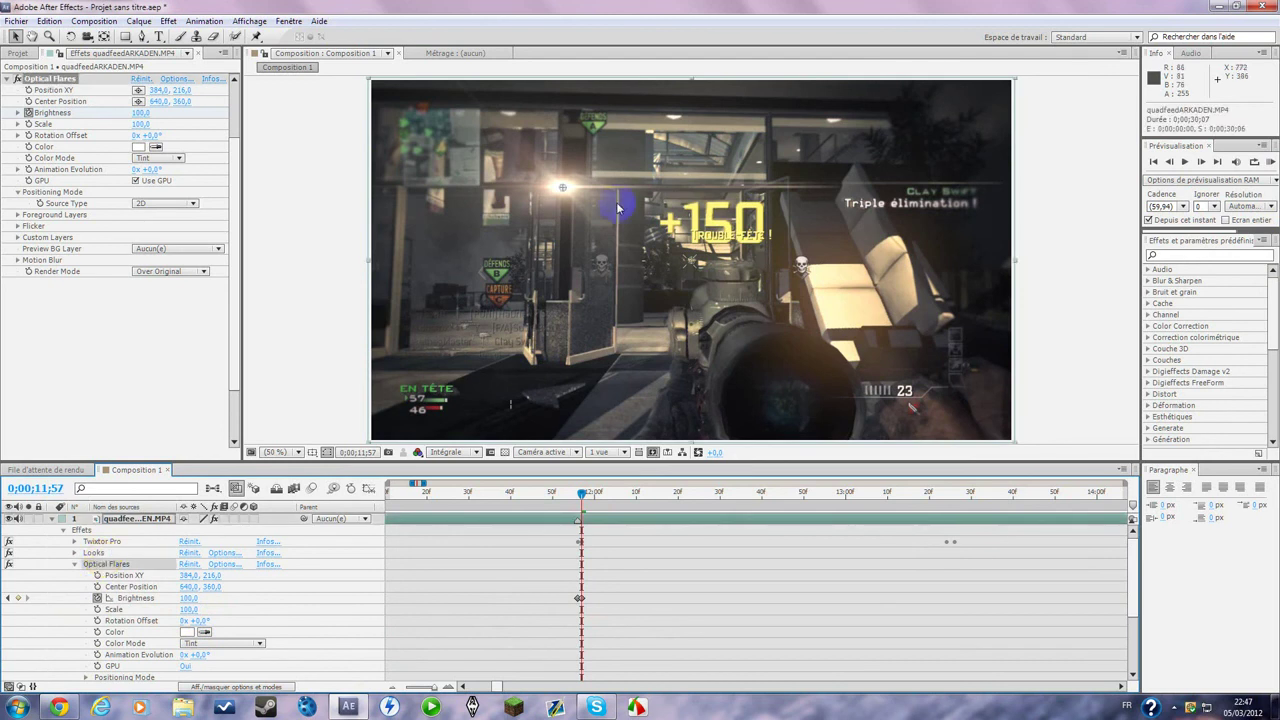
left_click_drag(562, 187, 818, 337)
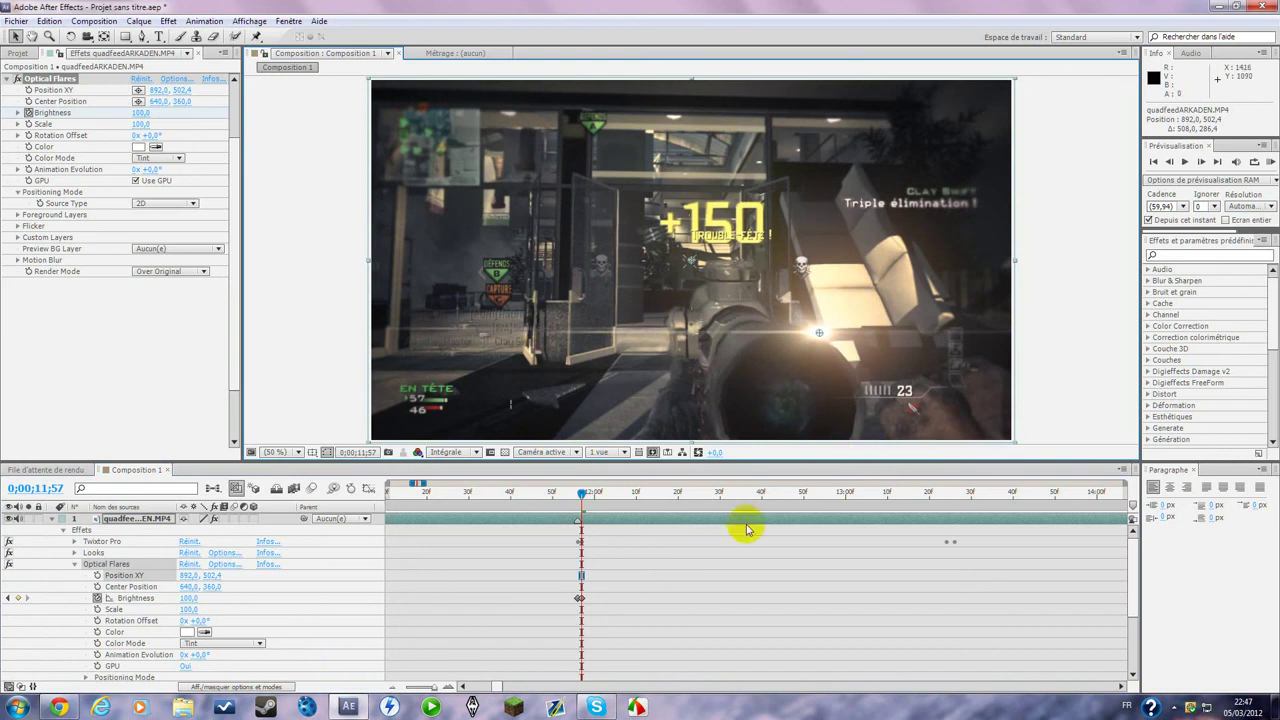
- Add a Brightness keyframe holding the current value at 0;00;13;24, at the first of the ending Twixtor Pro keyframes
key("Page_Down")
left_click(803, 510)
left_click_drag(803, 510, 946, 525)
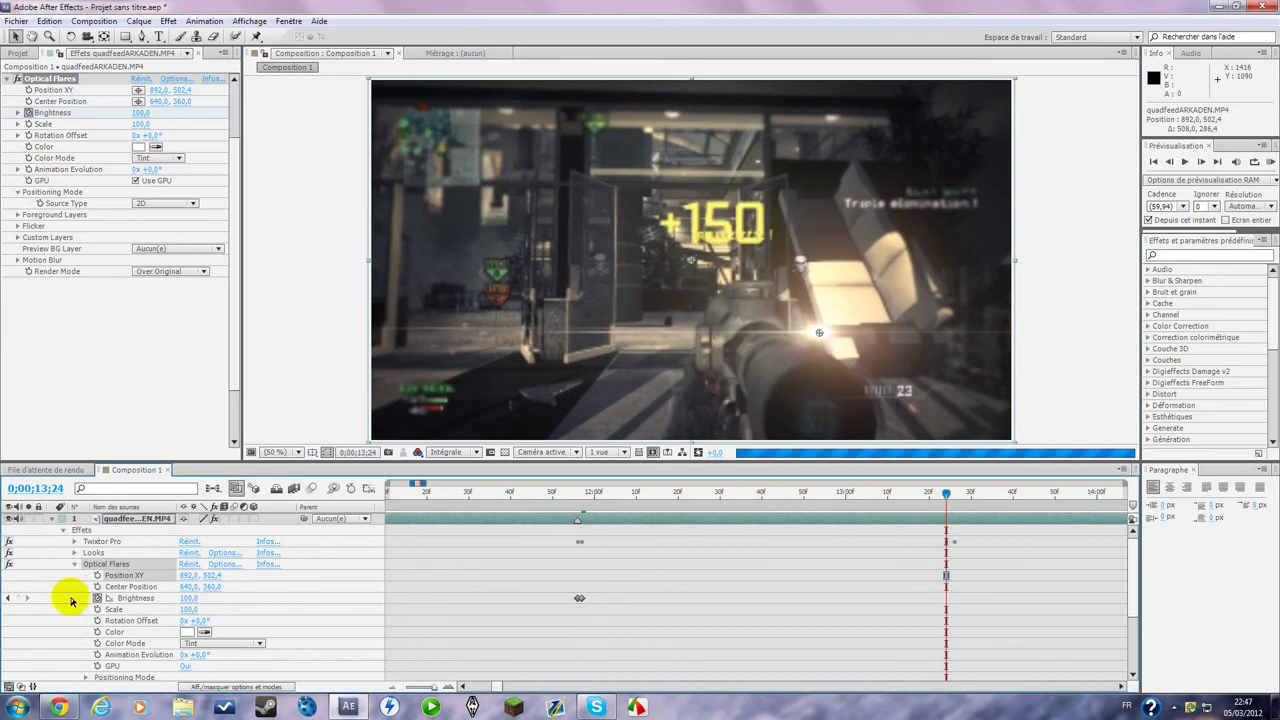
left_click(17, 598)
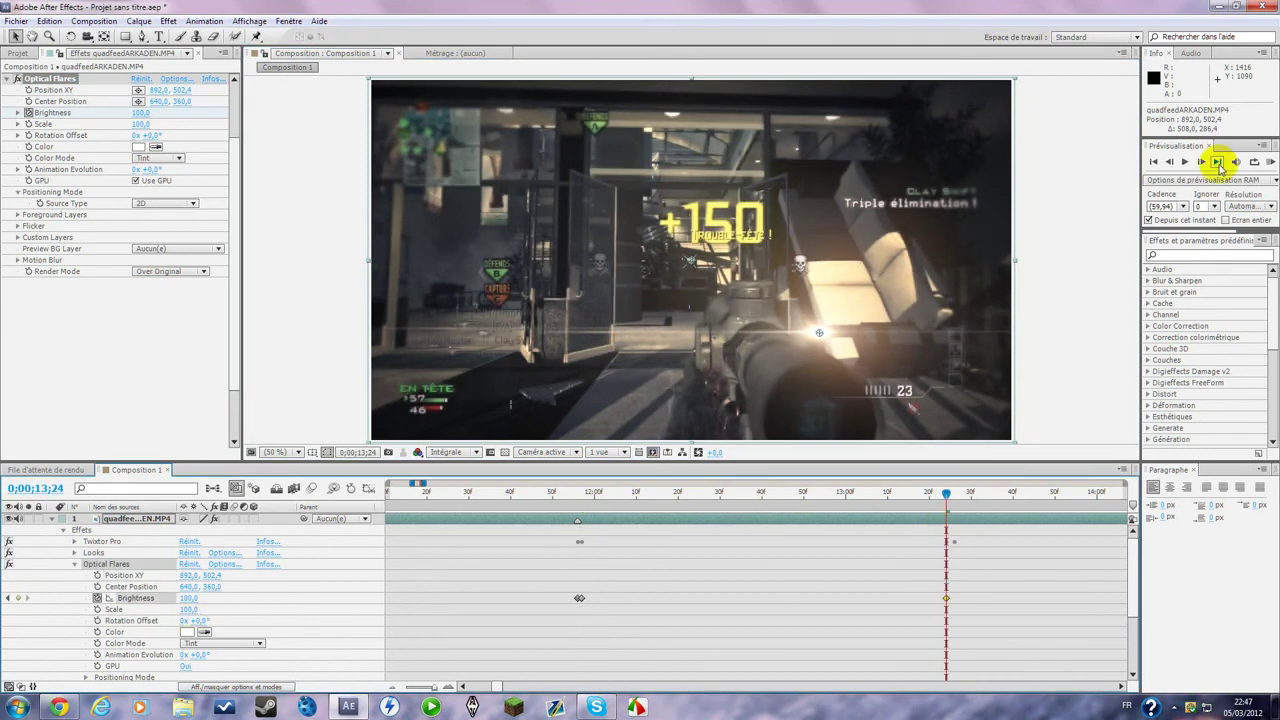
- Advance two frames to 0;00;13;26 and set the flare's brightness to 0
left_click(1203, 163)
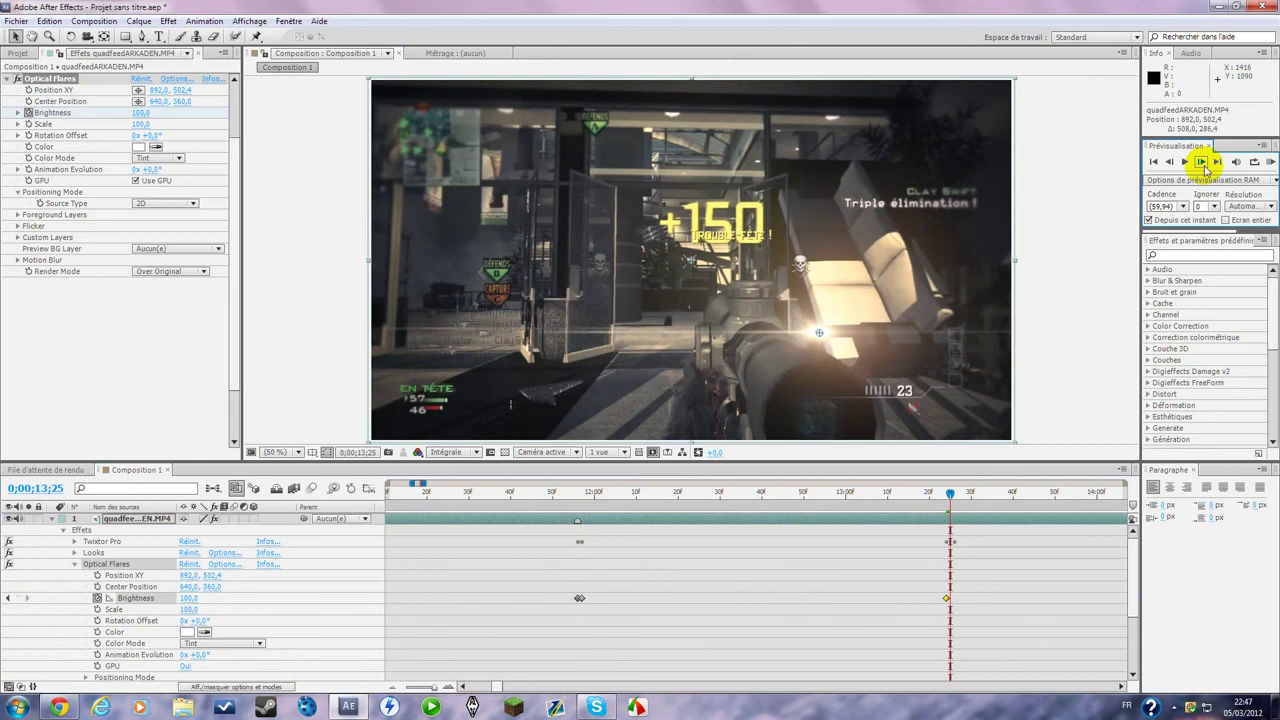
left_click(1202, 163)
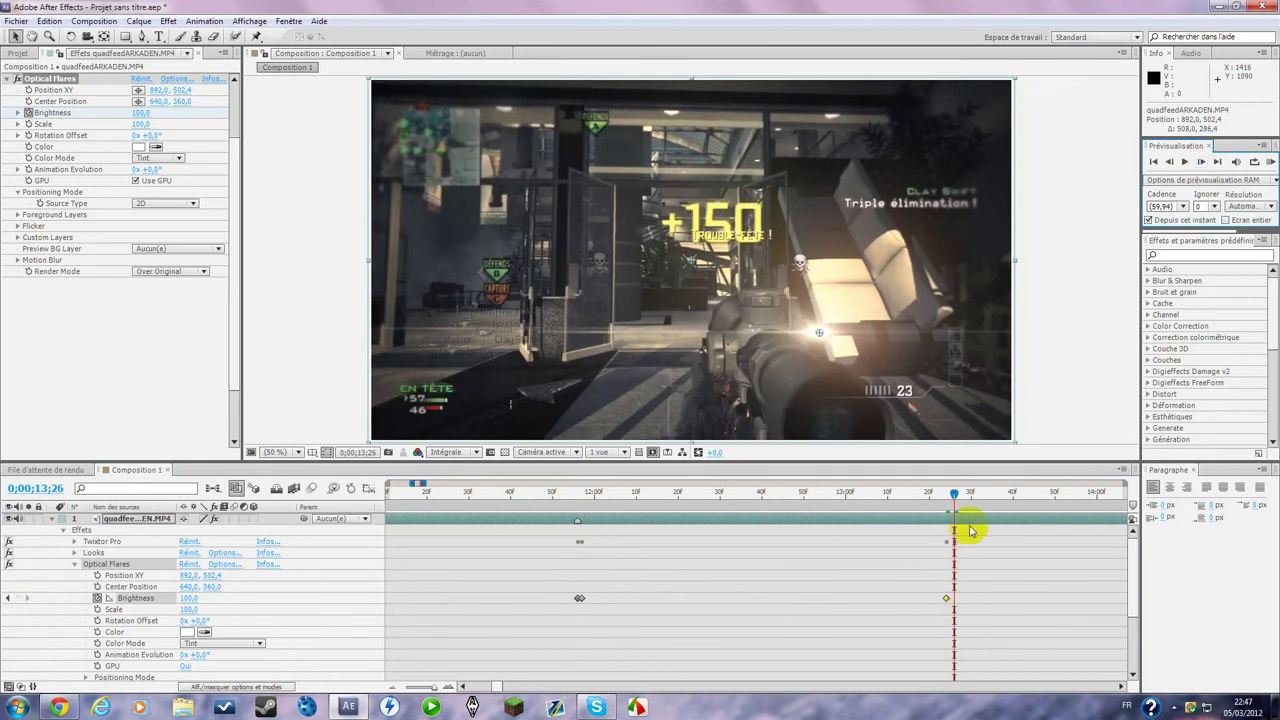
left_click(190, 597)
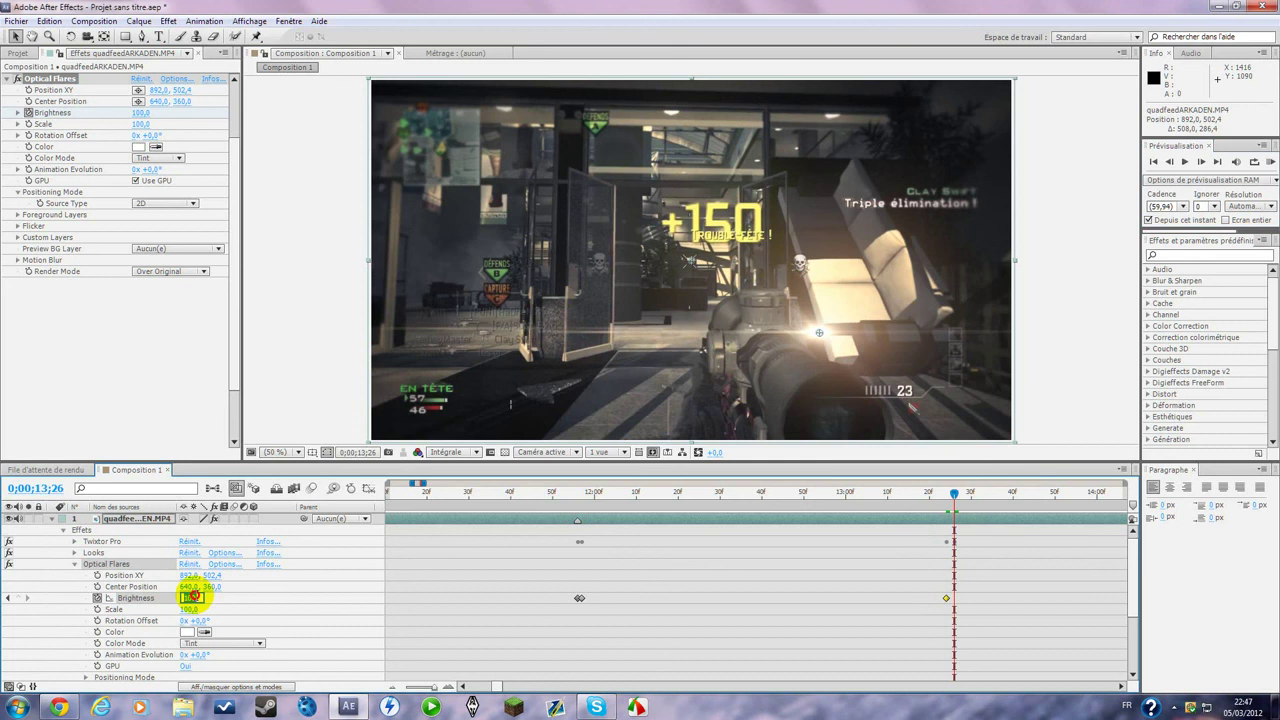
type("0")
left_click(320, 623)
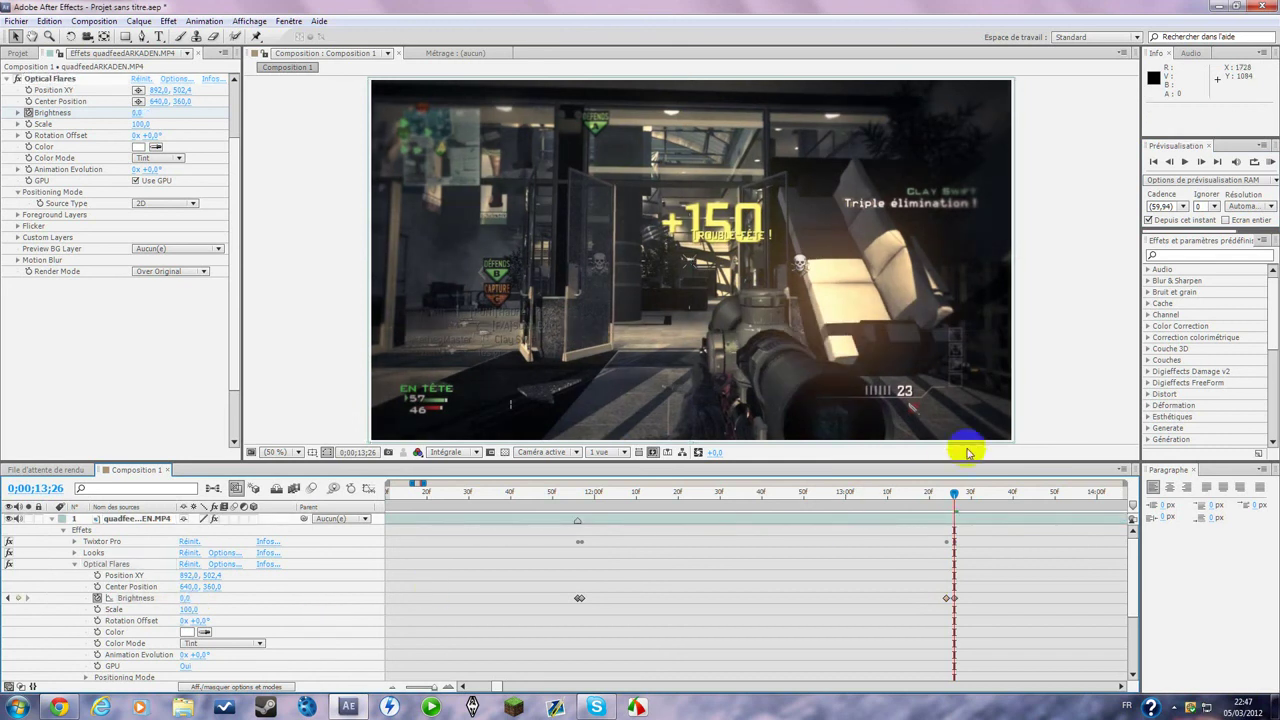
- Set the composition preview resolution to Un quart and scrub the slow-motion section to check the flare against the scope
key("Page_Up")
left_click_drag(904, 505, 583, 539)
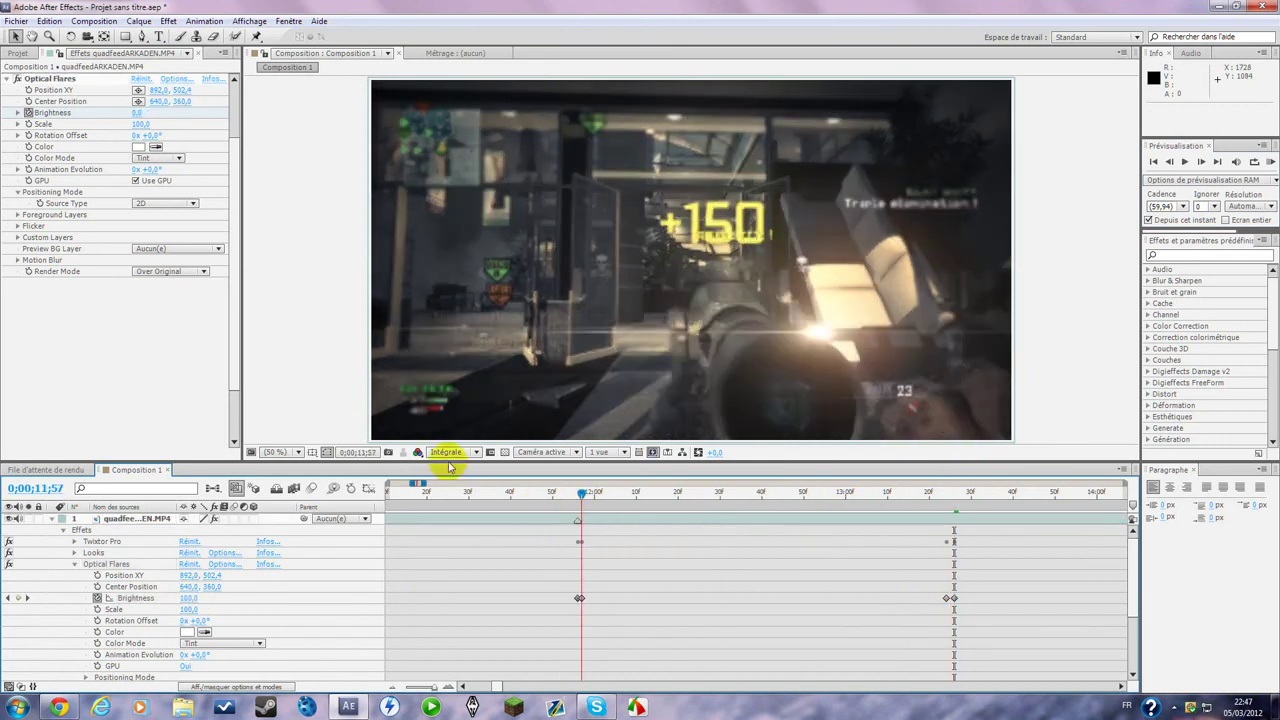
left_click(449, 452)
left_click(497, 535)
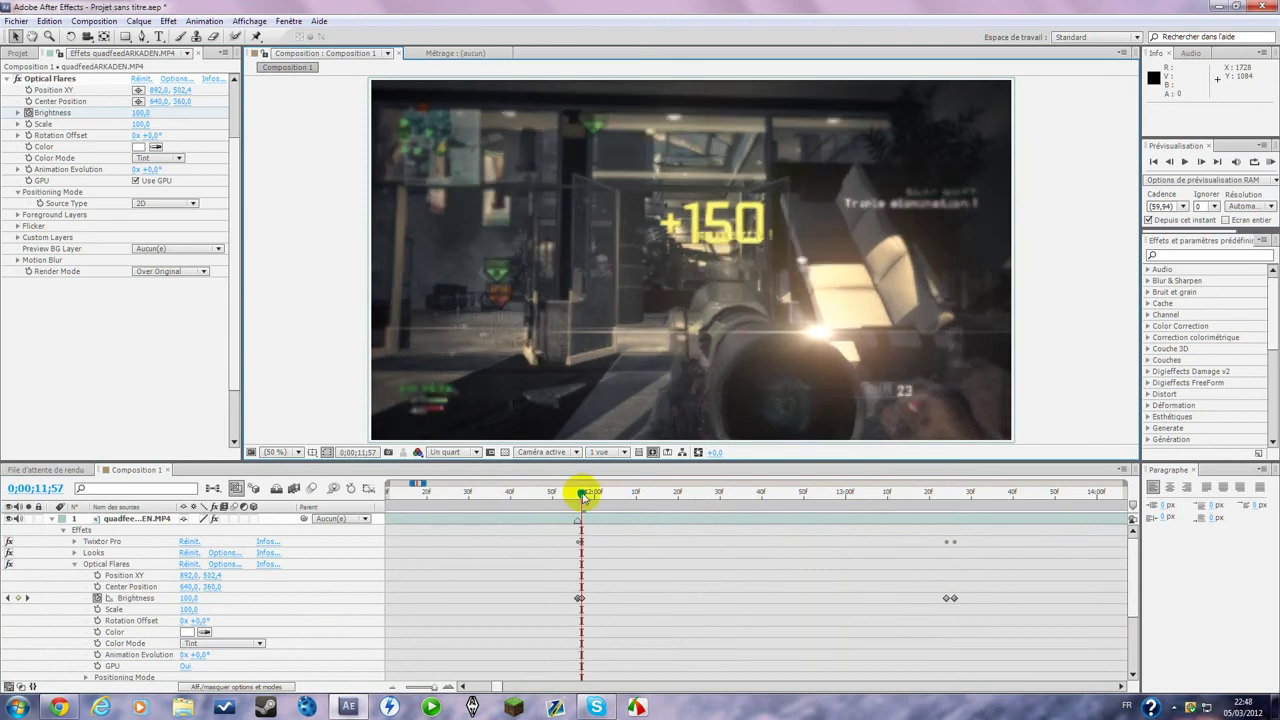
left_click_drag(584, 497, 588, 499)
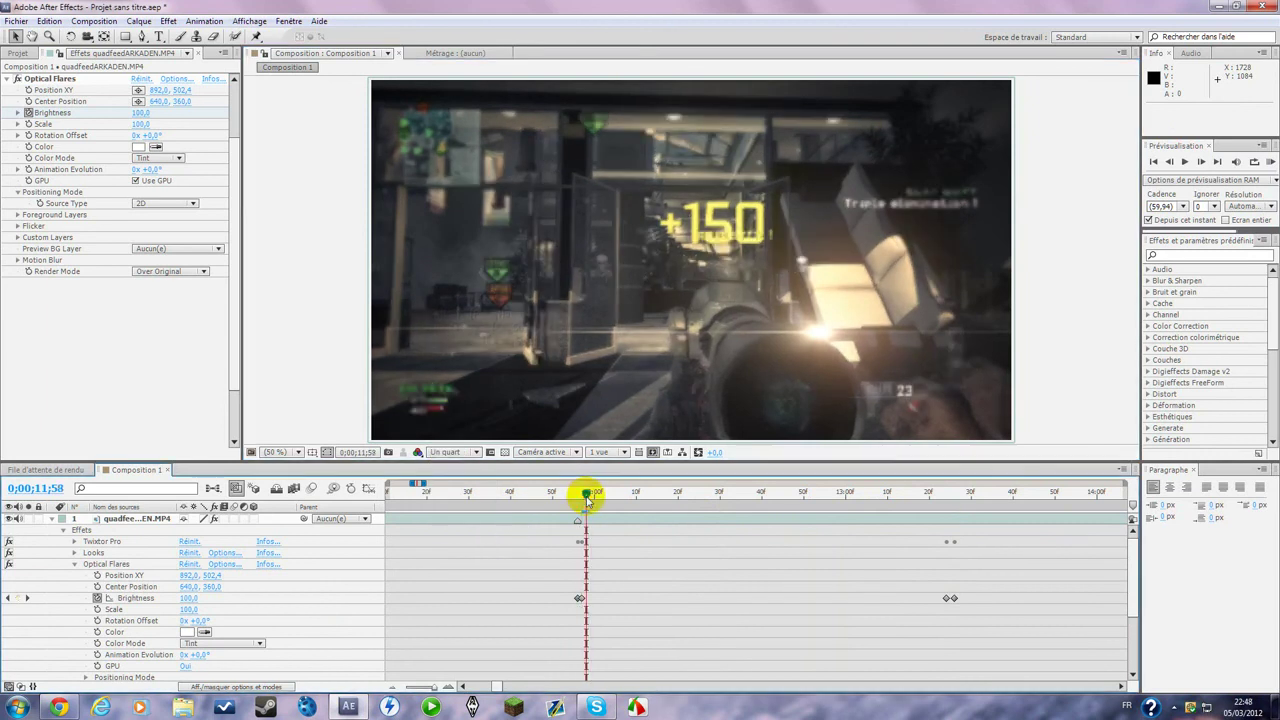
left_click(843, 495)
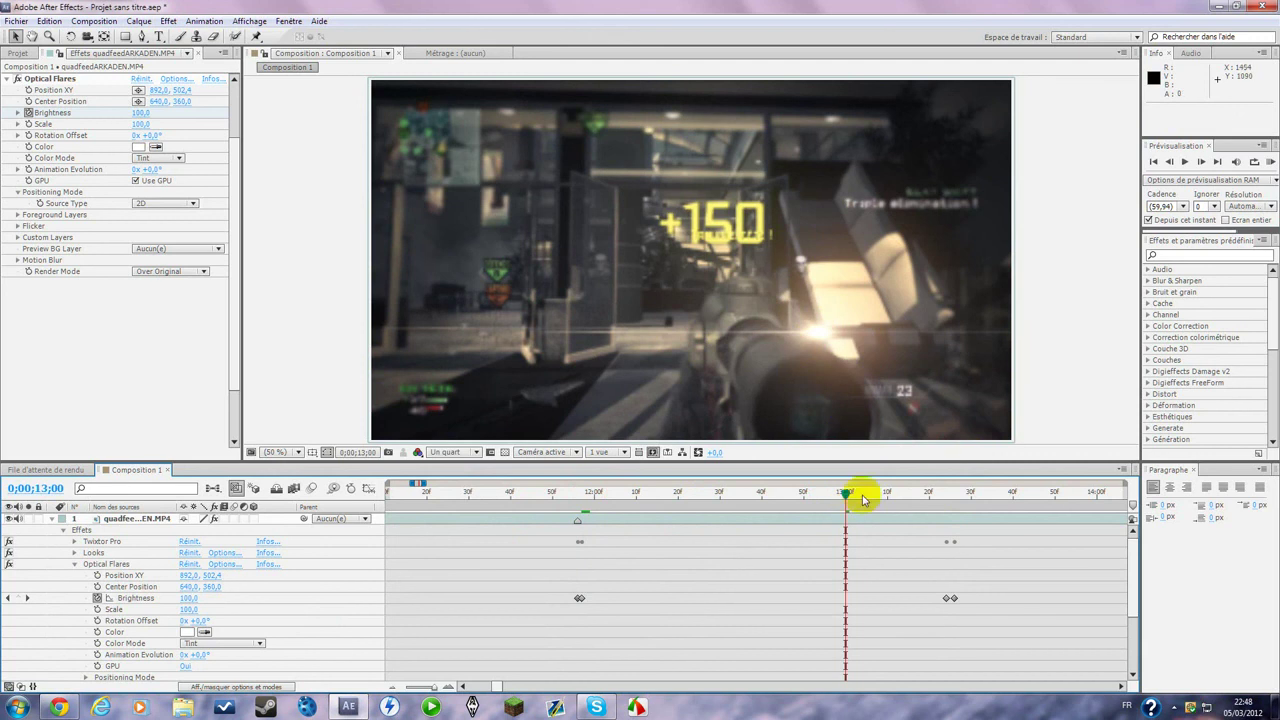
- Keyframe the flare's Position XY at 0;00;11;57, and move it to about 932.9, 570.7 at 0;00;13;24 to follow the scope
left_click_drag(611, 505, 583, 522)
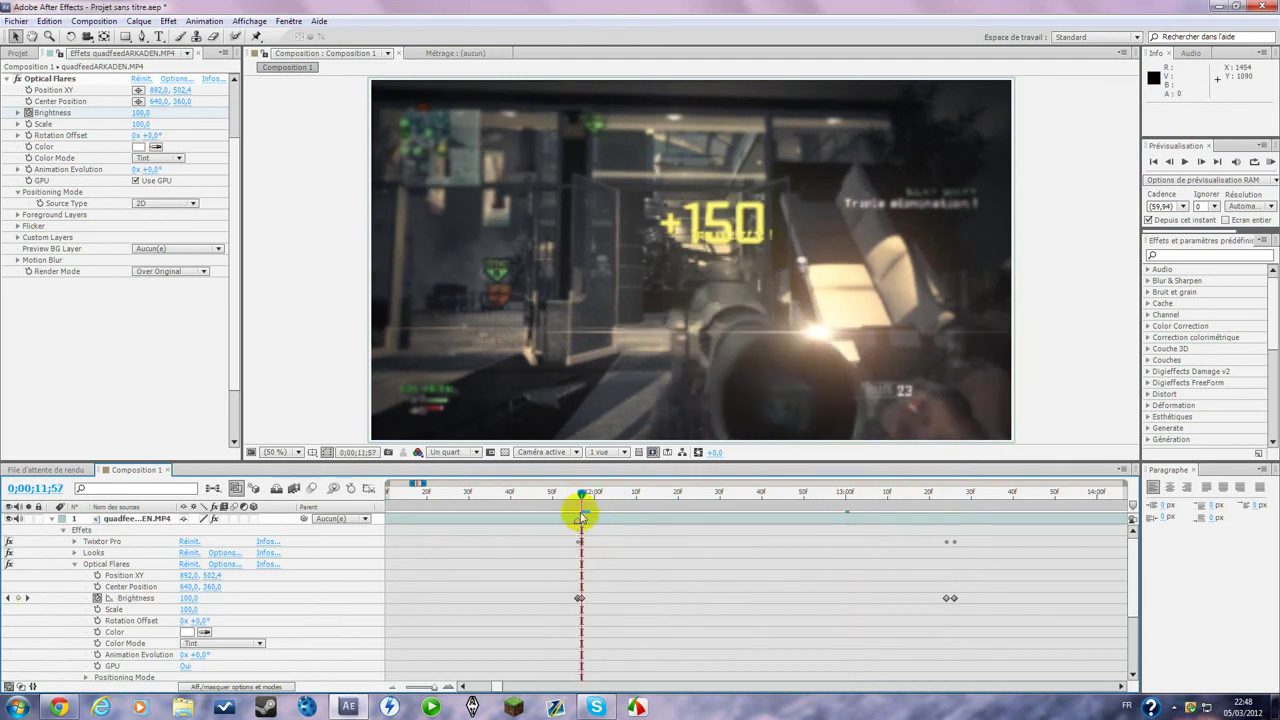
left_click(97, 576)
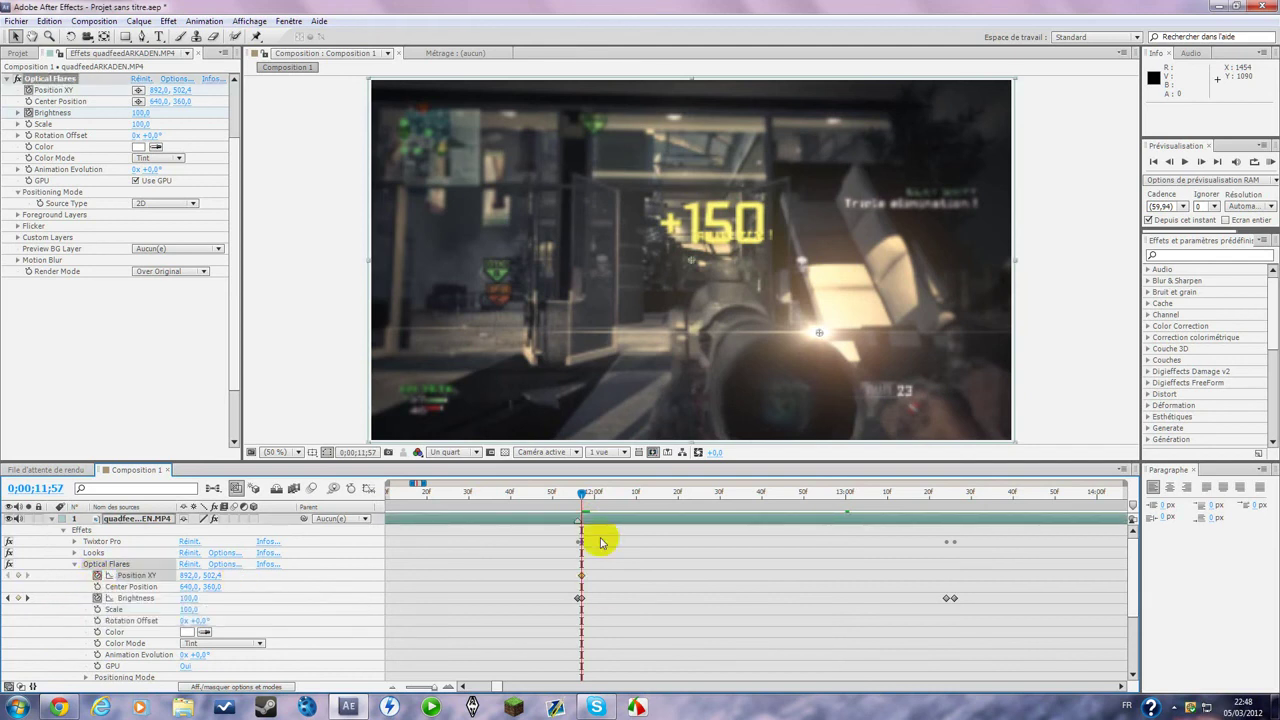
left_click(935, 506)
left_click_drag(937, 508, 946, 508)
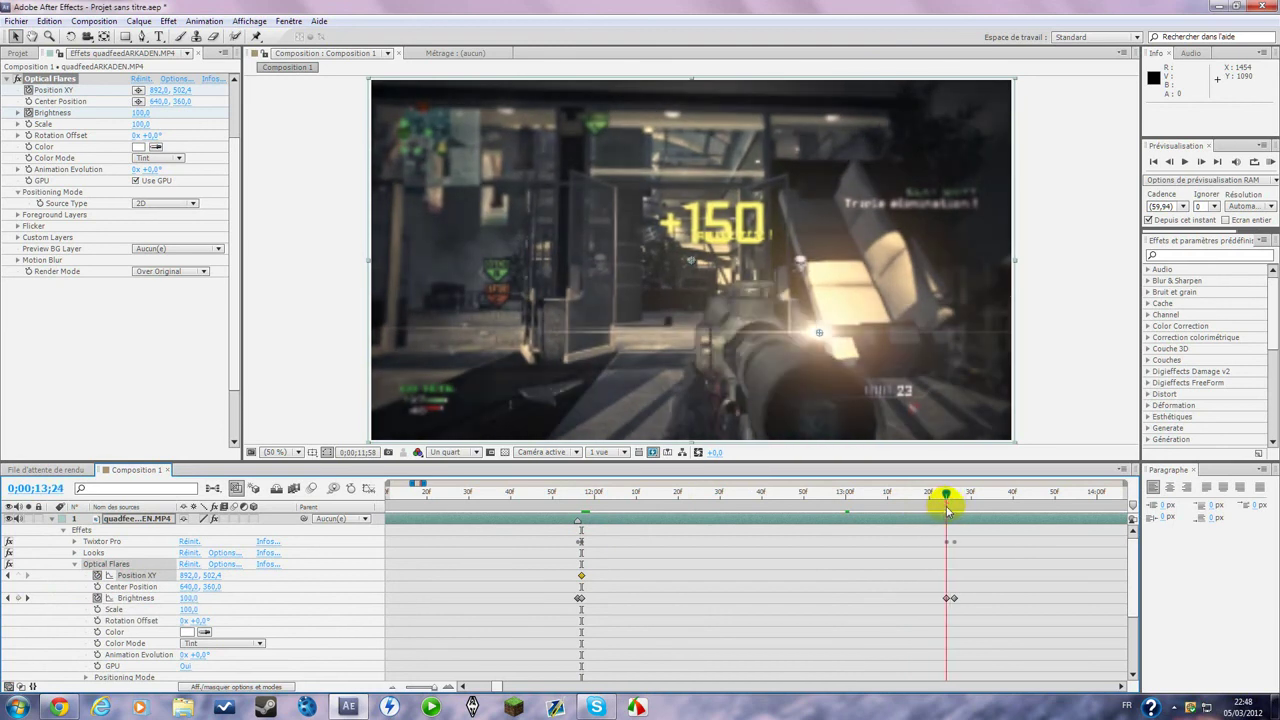
left_click(818, 334)
left_click_drag(824, 341, 841, 370)
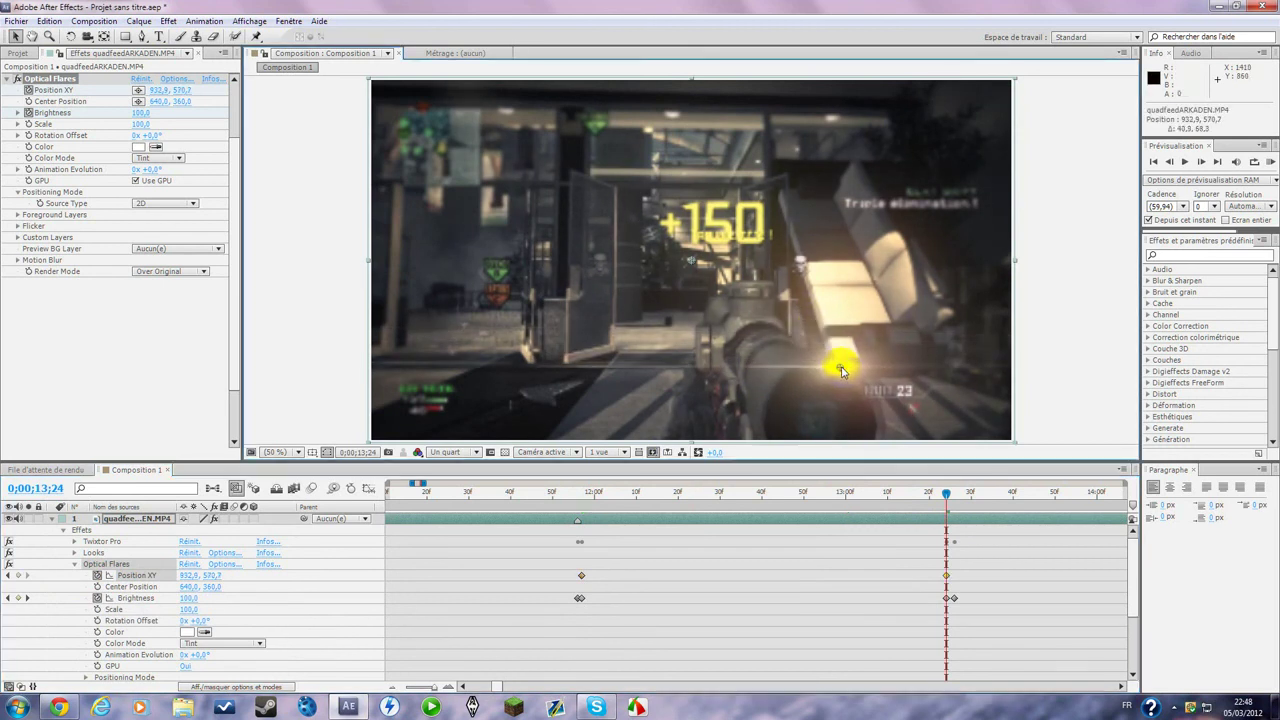
- Scrub through the slow-motion section and past its end to check the flare's position and brightness keyframes
left_click(946, 494)
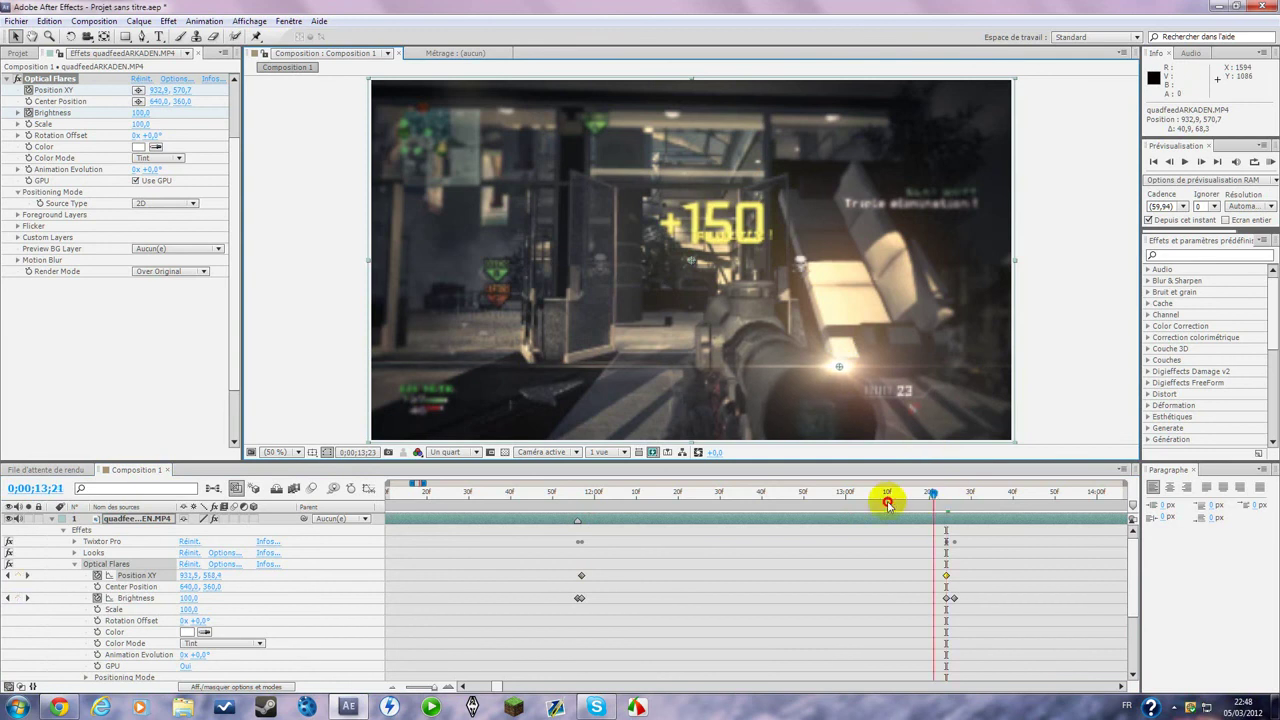
key("j")
left_click(585, 533)
mouse_move(585, 533)
left_mouse_down()
mouse_move(706, 533)
mouse_move(618, 512)
mouse_move(637, 497)
mouse_move(586, 497)
mouse_move(580, 528)
left_mouse_up()
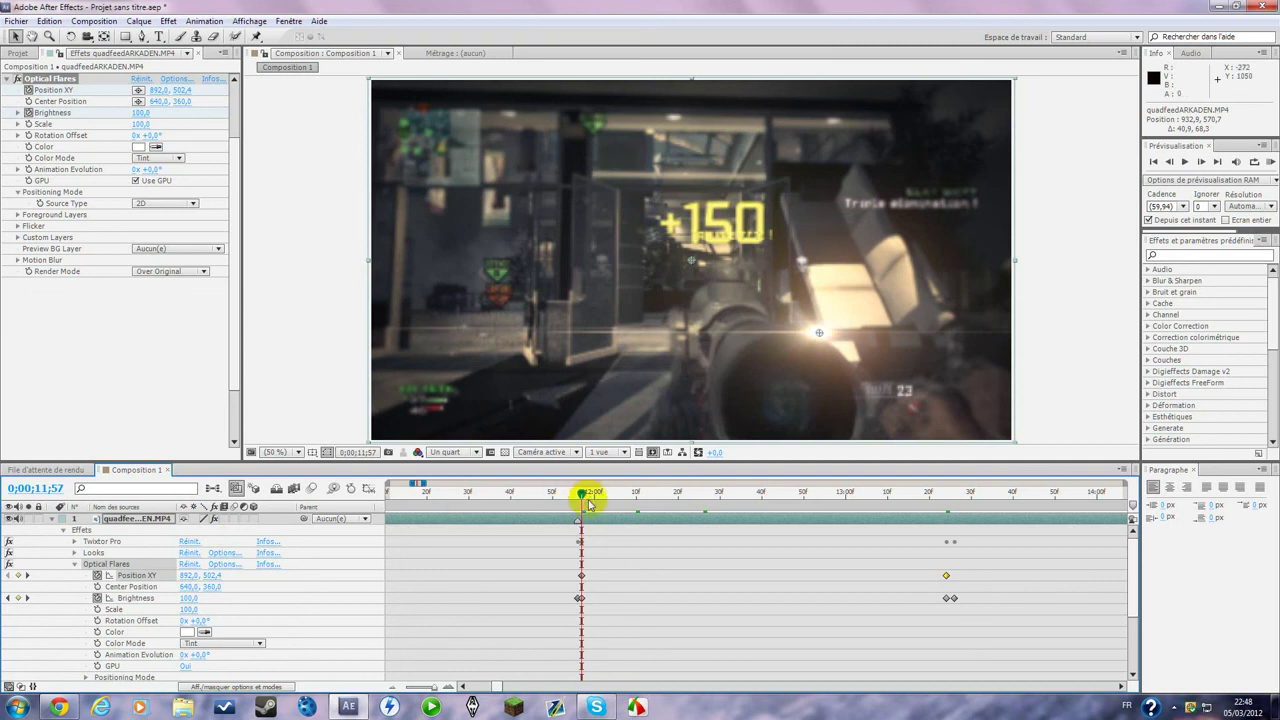
left_click_drag(582, 495, 945, 510)
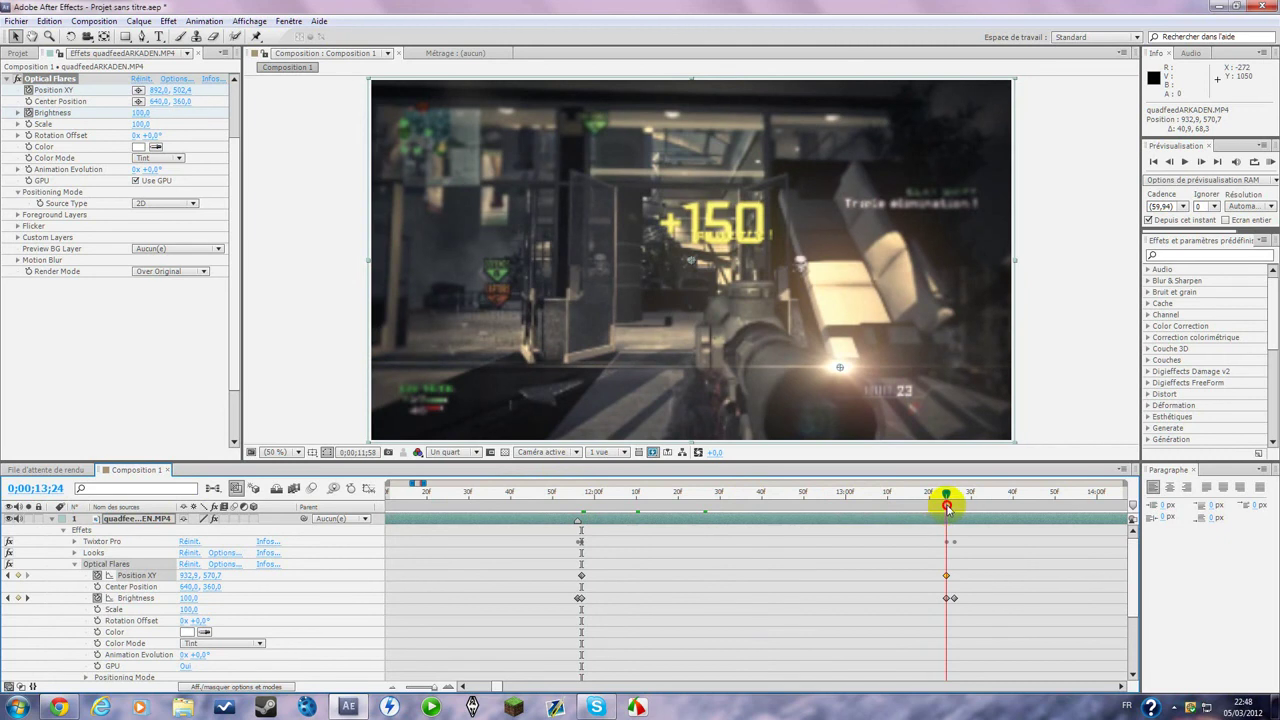
left_click_drag(947, 510, 947, 509)
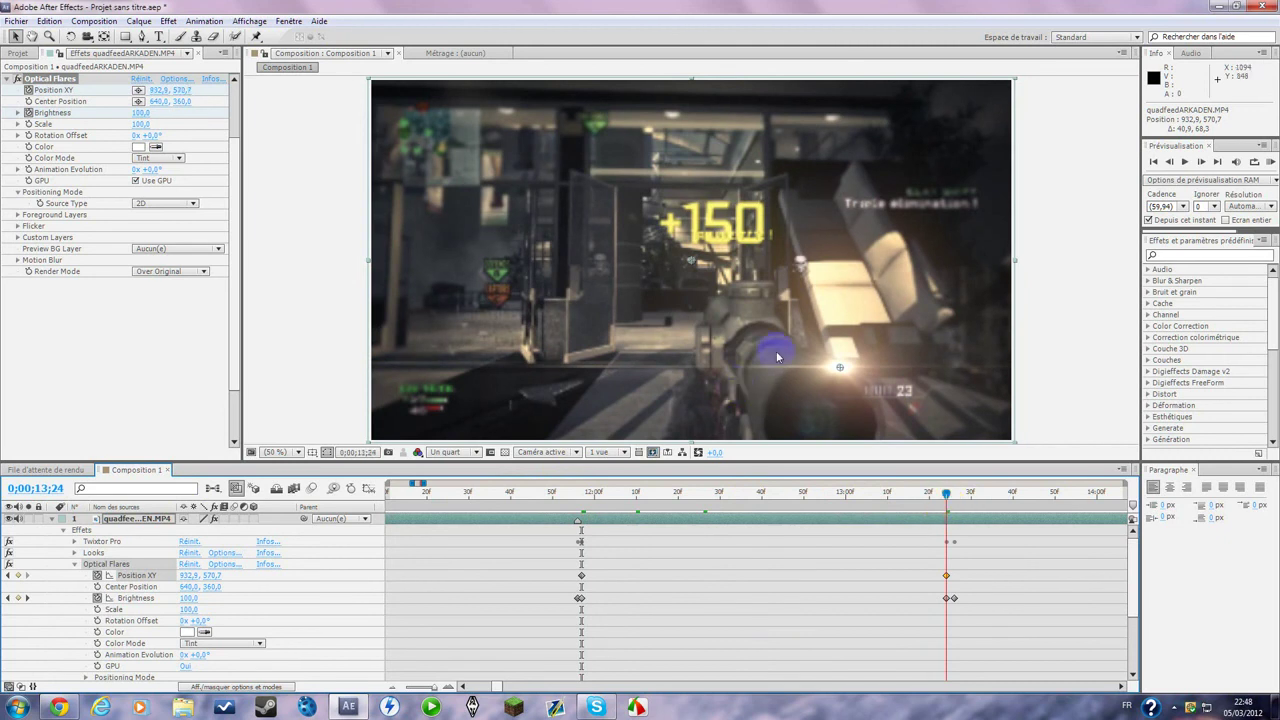
left_click(947, 599)
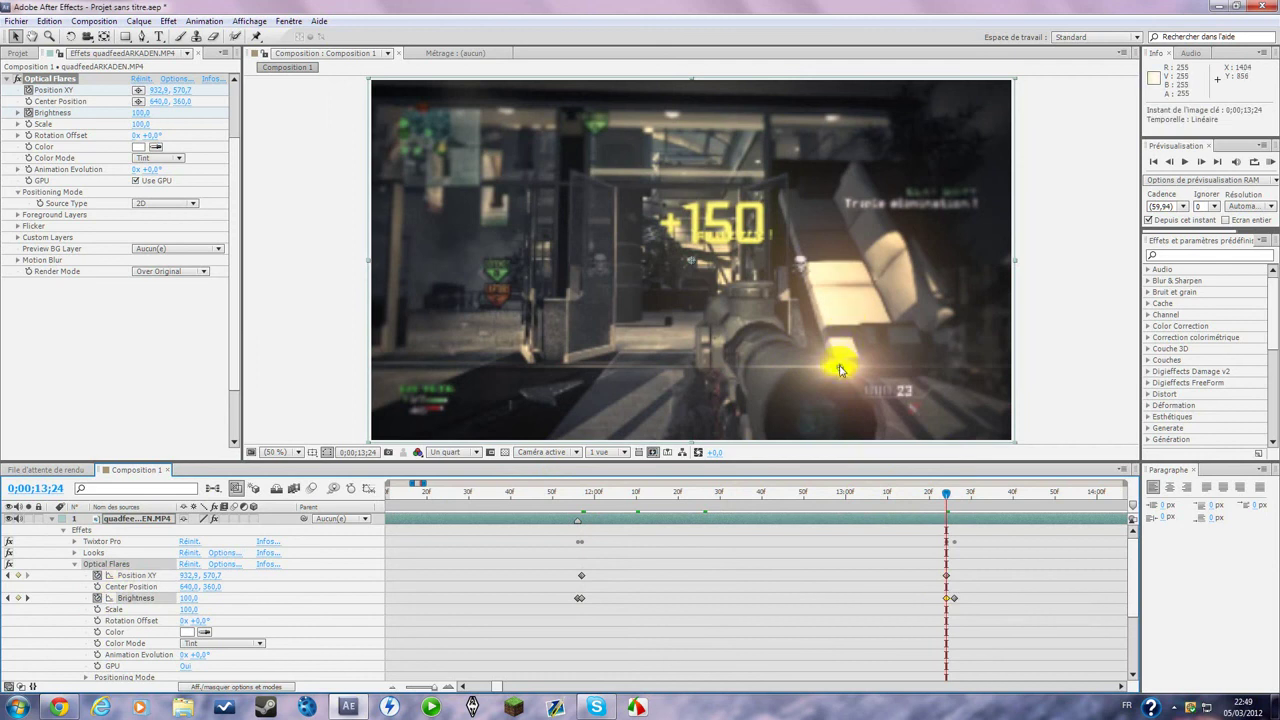
left_click(946, 577)
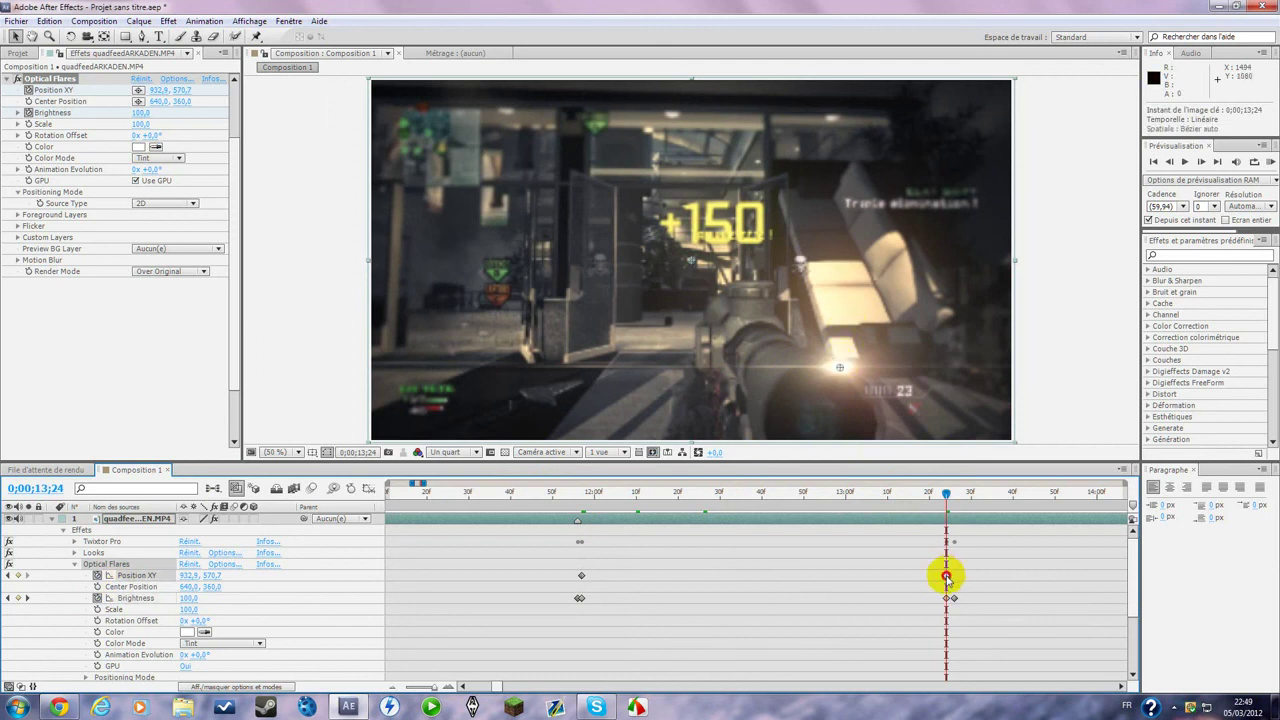
left_click_drag(946, 491, 1058, 495)
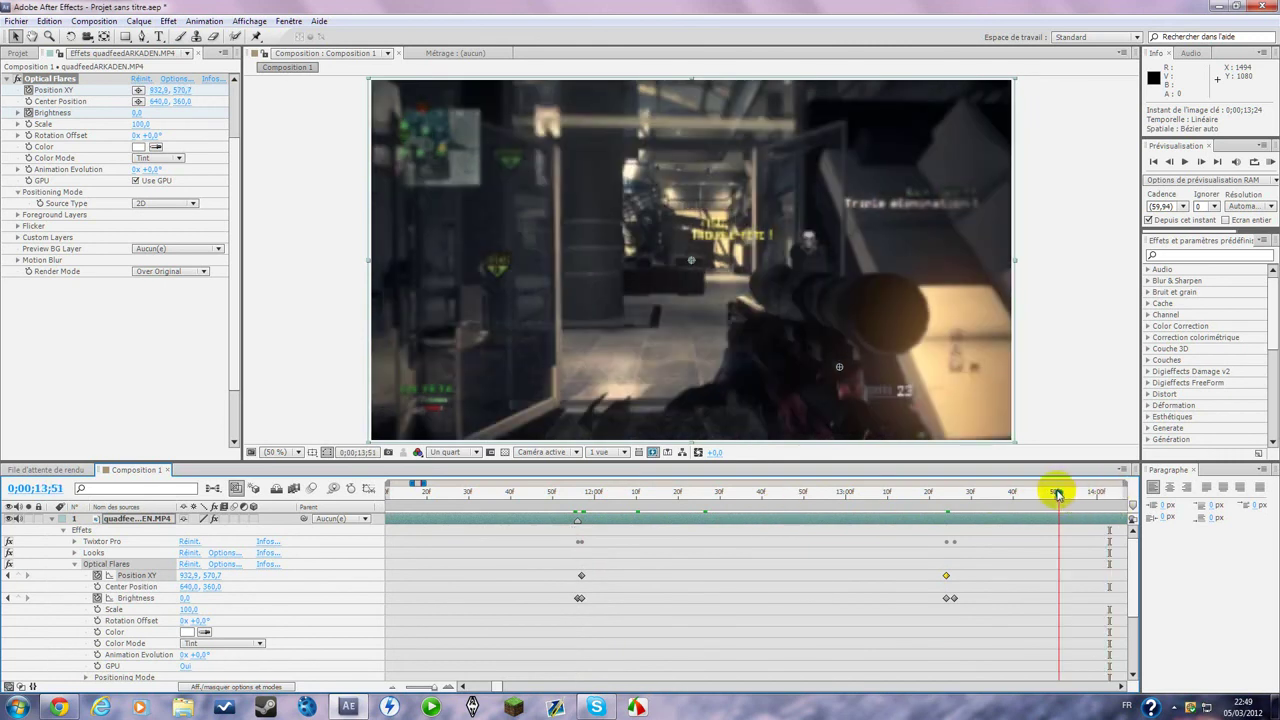
left_click_drag(1057, 491, 792, 501)
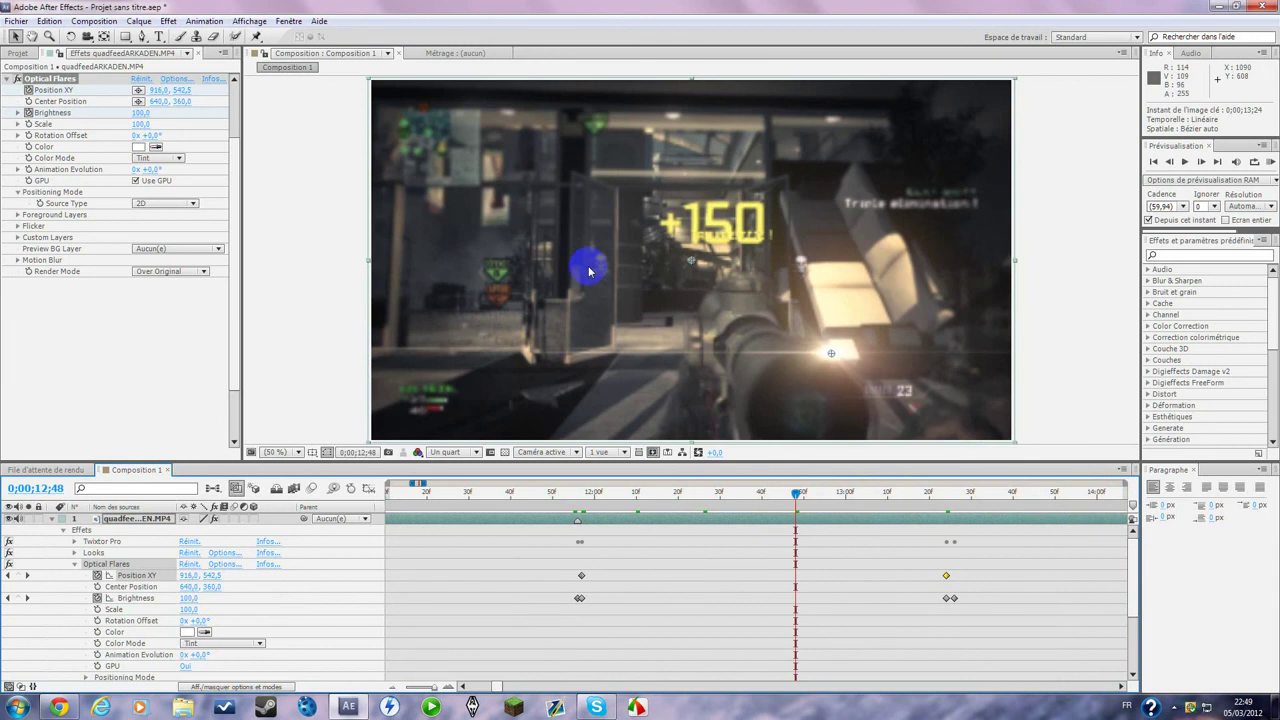
- Set the preview resolution back to Intégrale and check the flare early in the slow motion, at 0;00;12;05
left_click(448, 452)
left_click(457, 486)
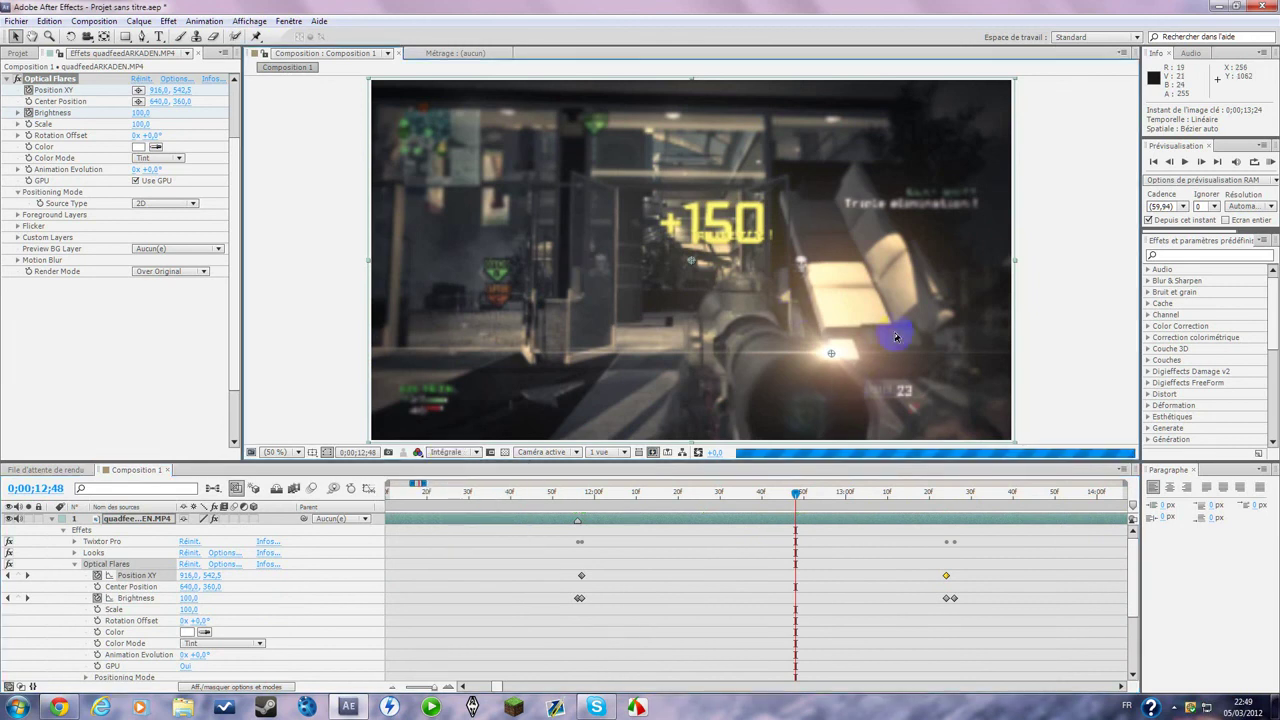
left_click(491, 400)
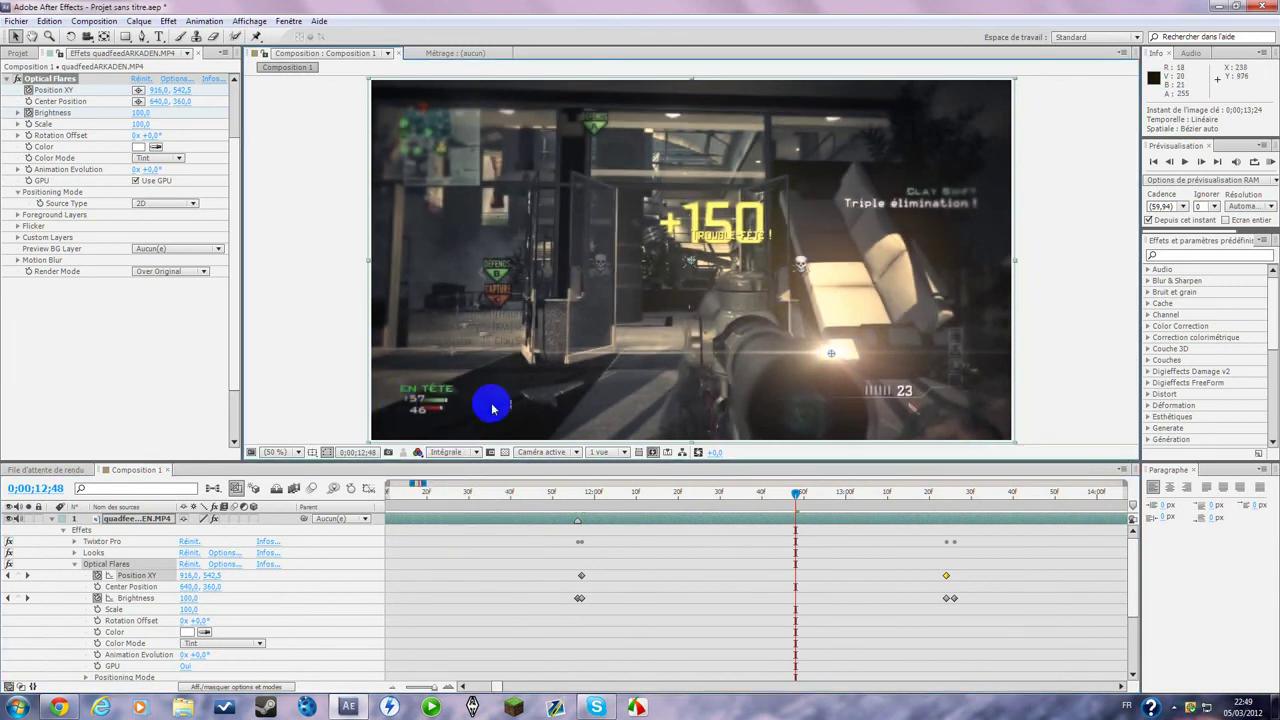
mouse_move(789, 495)
left_mouse_down()
mouse_move(863, 494)
mouse_move(550, 520)
mouse_move(609, 509)
left_mouse_up()
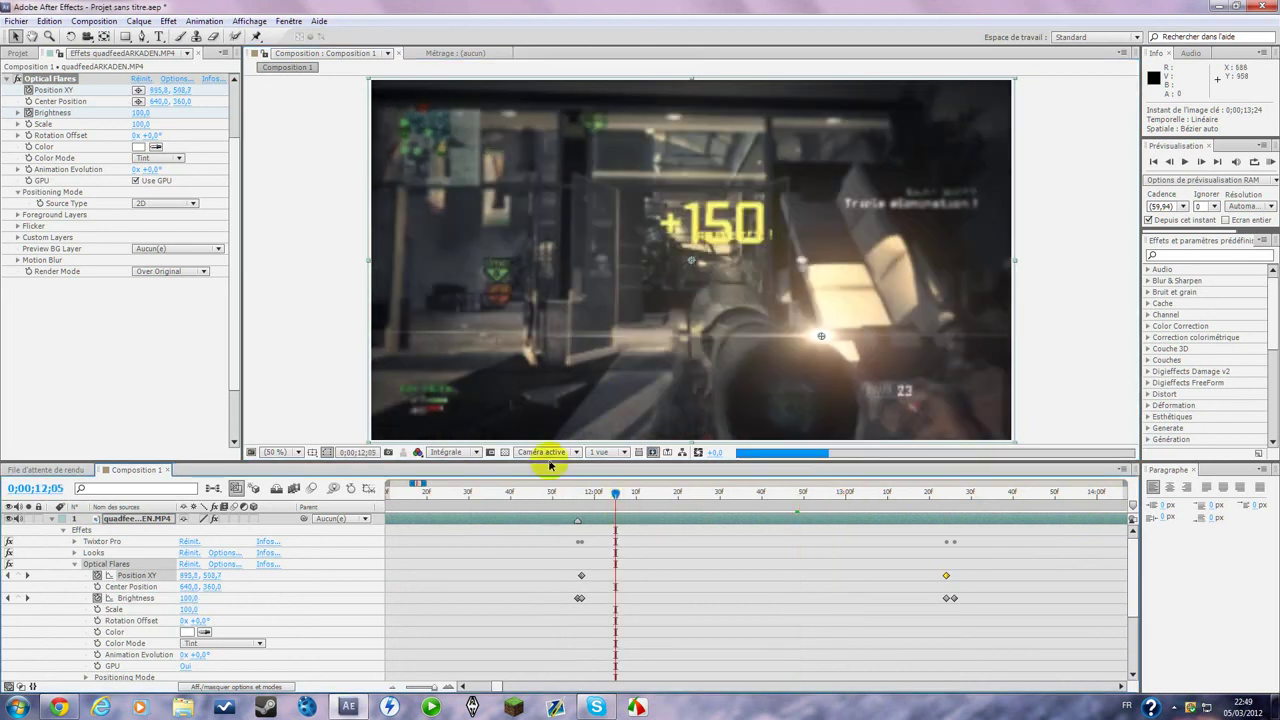
left_click(647, 370)
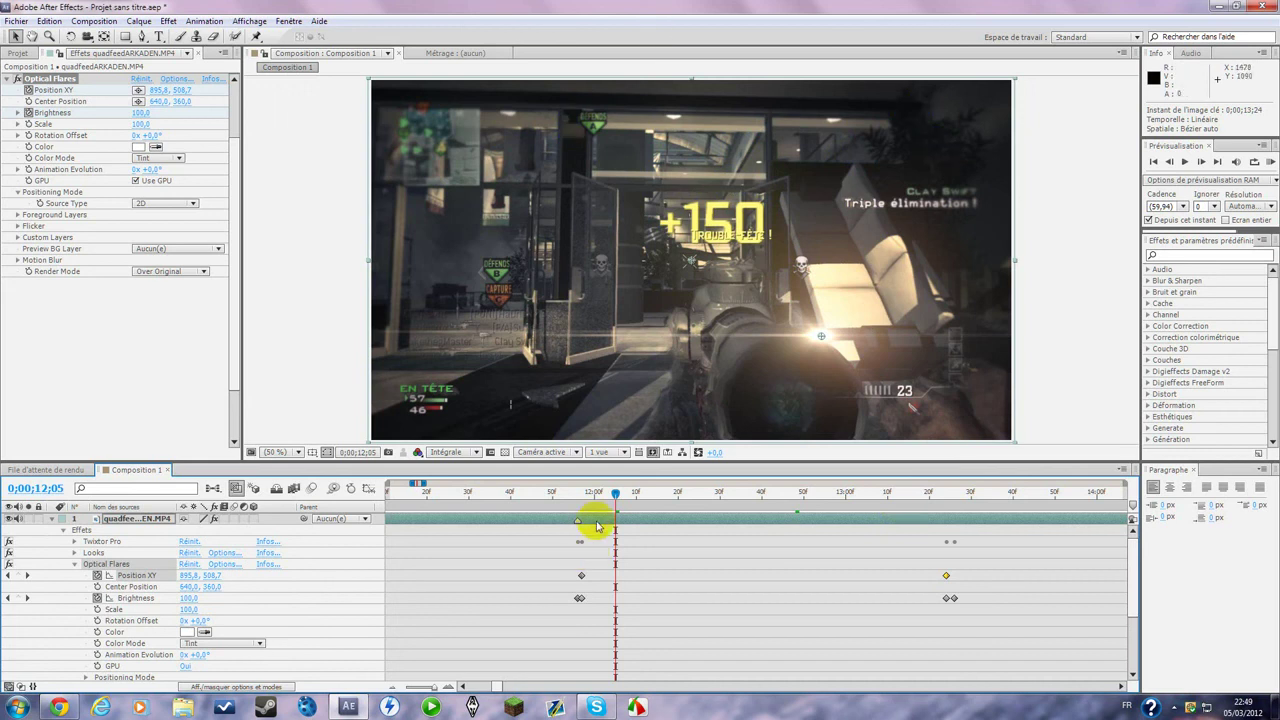
- Scrub past the slow-motion section and back to 0;00;10;53 to check the flare's fade and where the sequence starts
left_click_drag(606, 493, 975, 500)
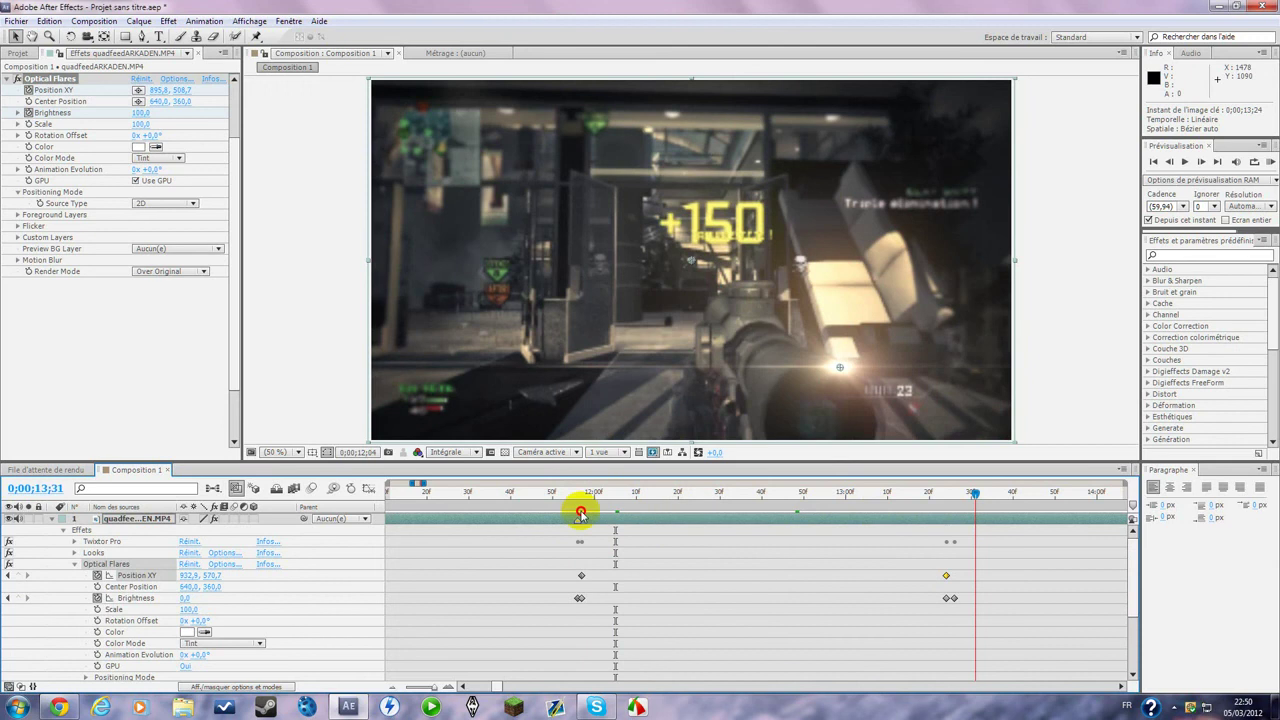
left_click_drag(578, 514, 466, 551)
left_click_drag(436, 687, 428, 688)
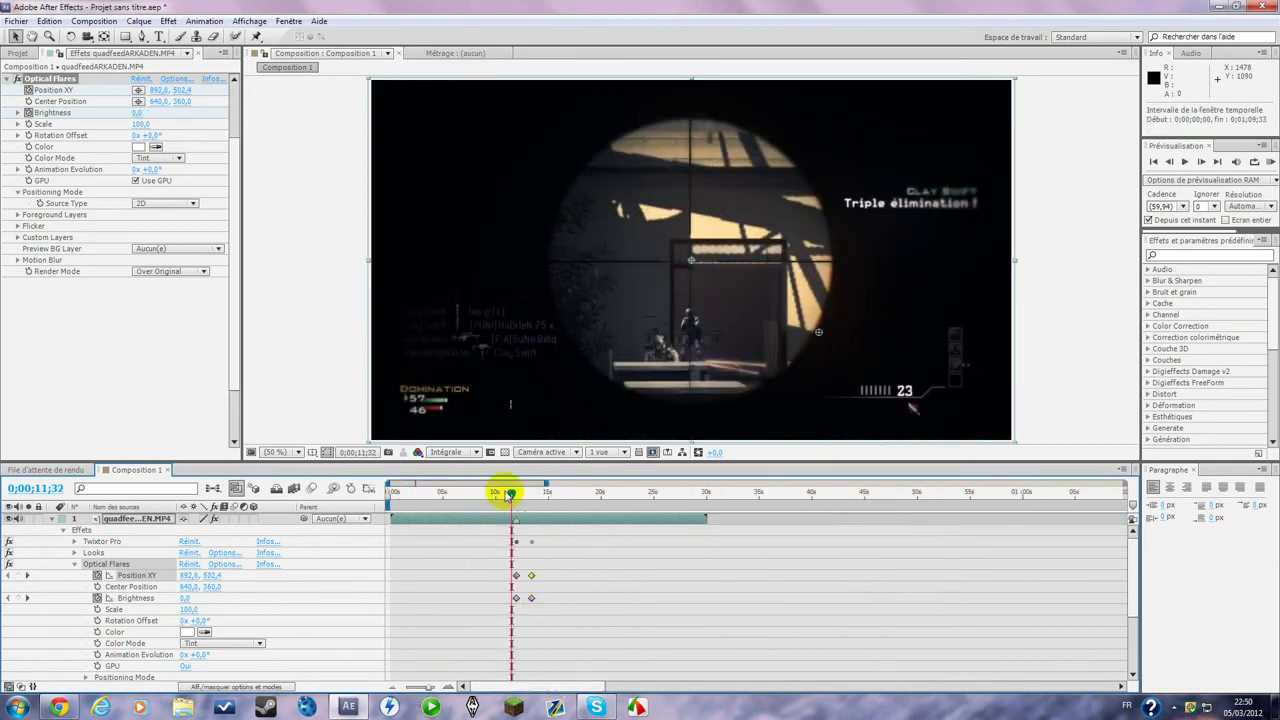
left_click_drag(510, 494, 505, 492)
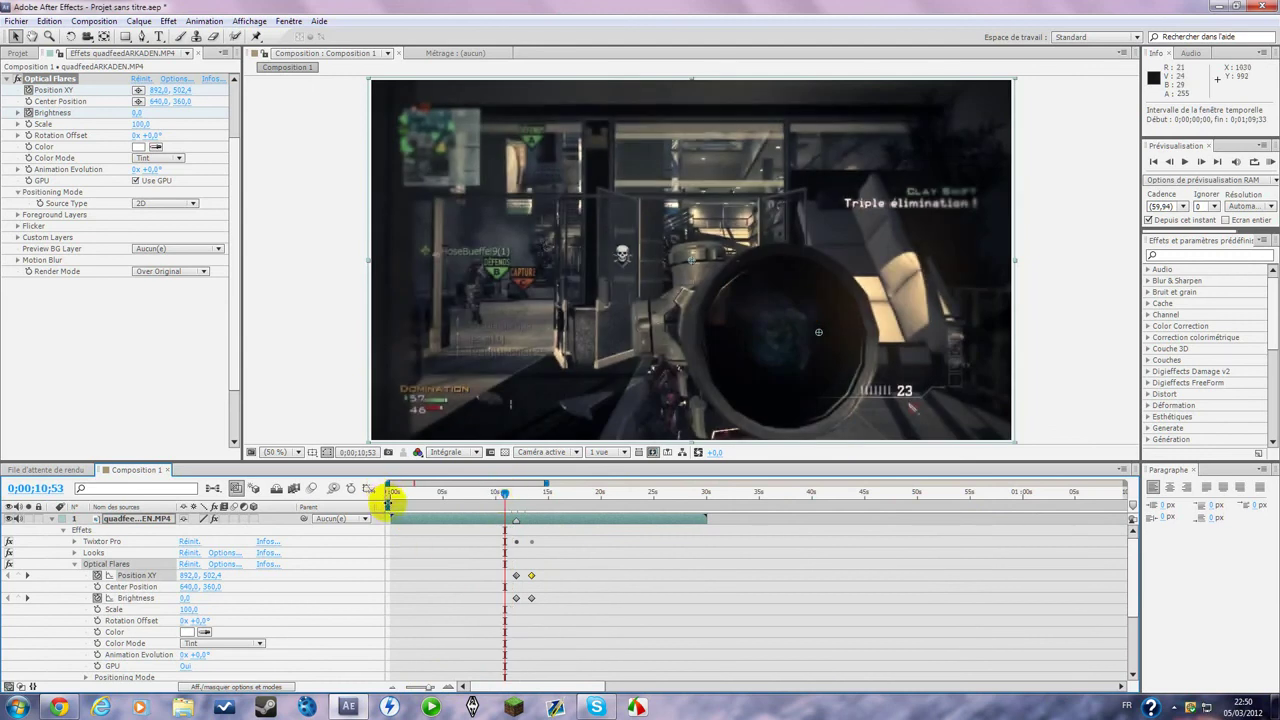
- Move the work area start to 0;00;10;49 and lower the preview resolution to Un quart
left_click_drag(388, 500, 501, 504)
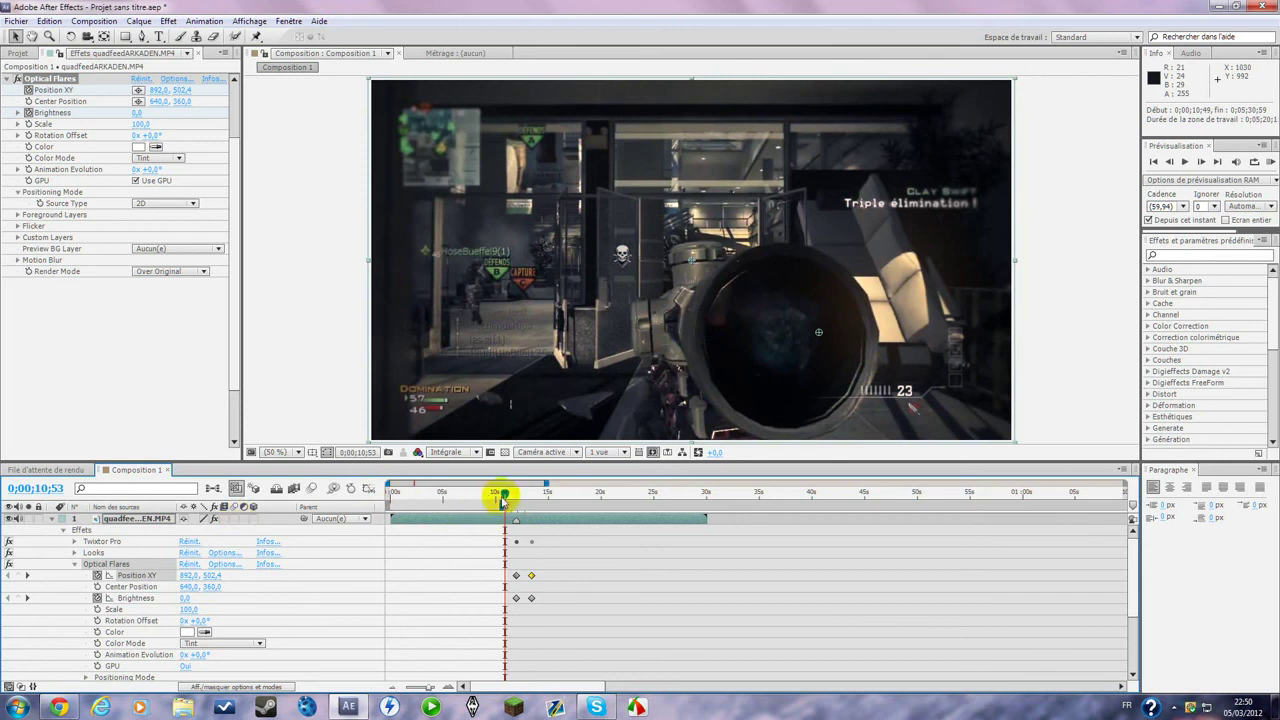
left_click_drag(502, 500, 499, 502)
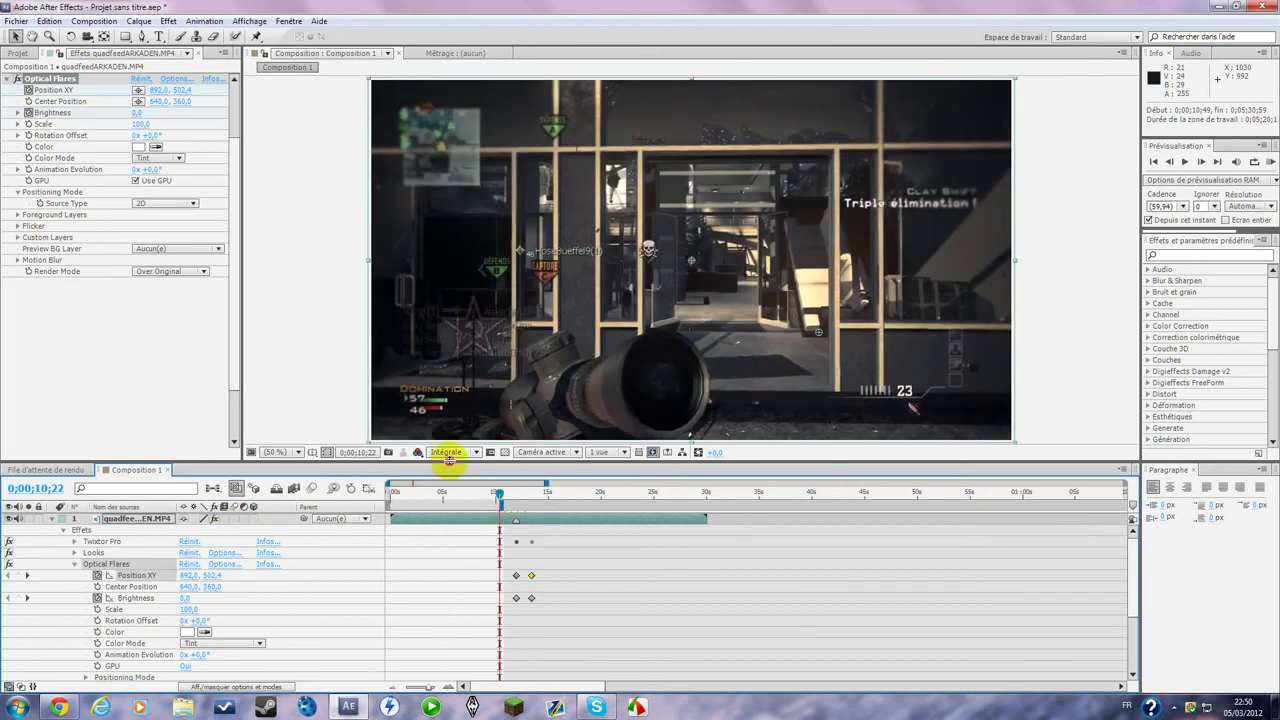
left_click(450, 453)
left_click(465, 535)
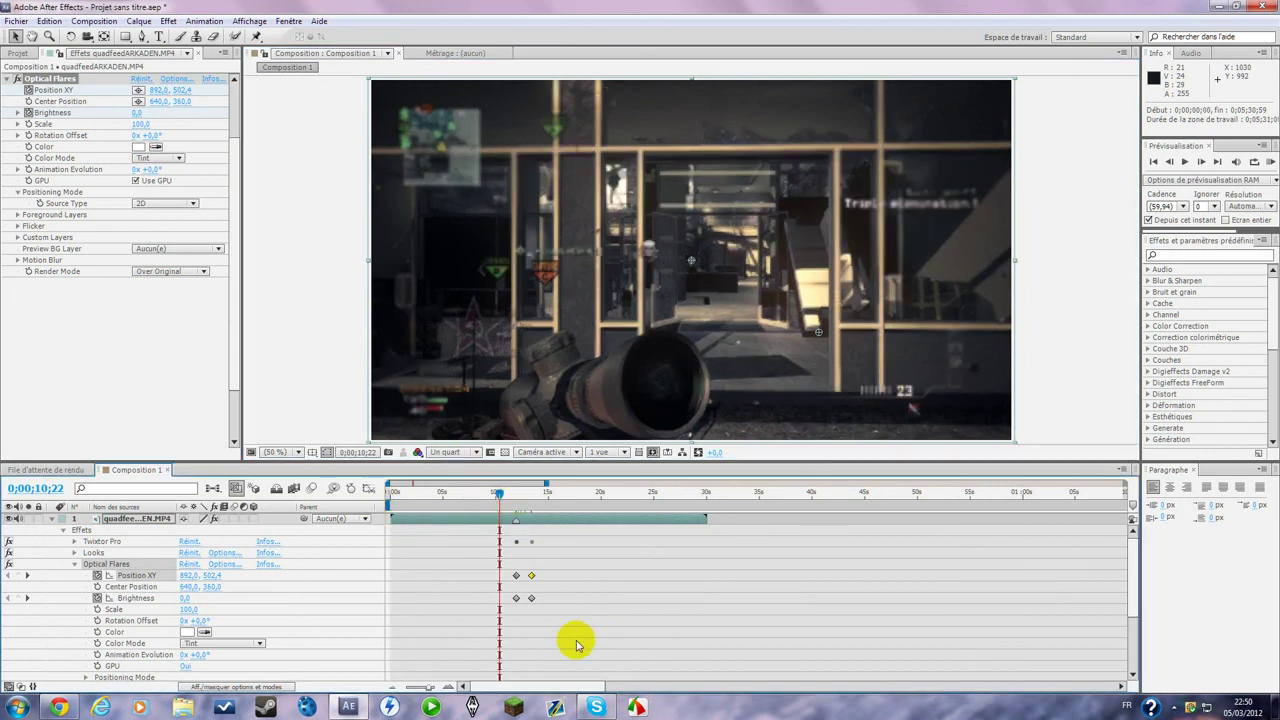
- Limit the composition's work area to the slow-motion section, from 0;00;10;50 to about 0;00;18;02
left_click_drag(417, 688, 383, 692)
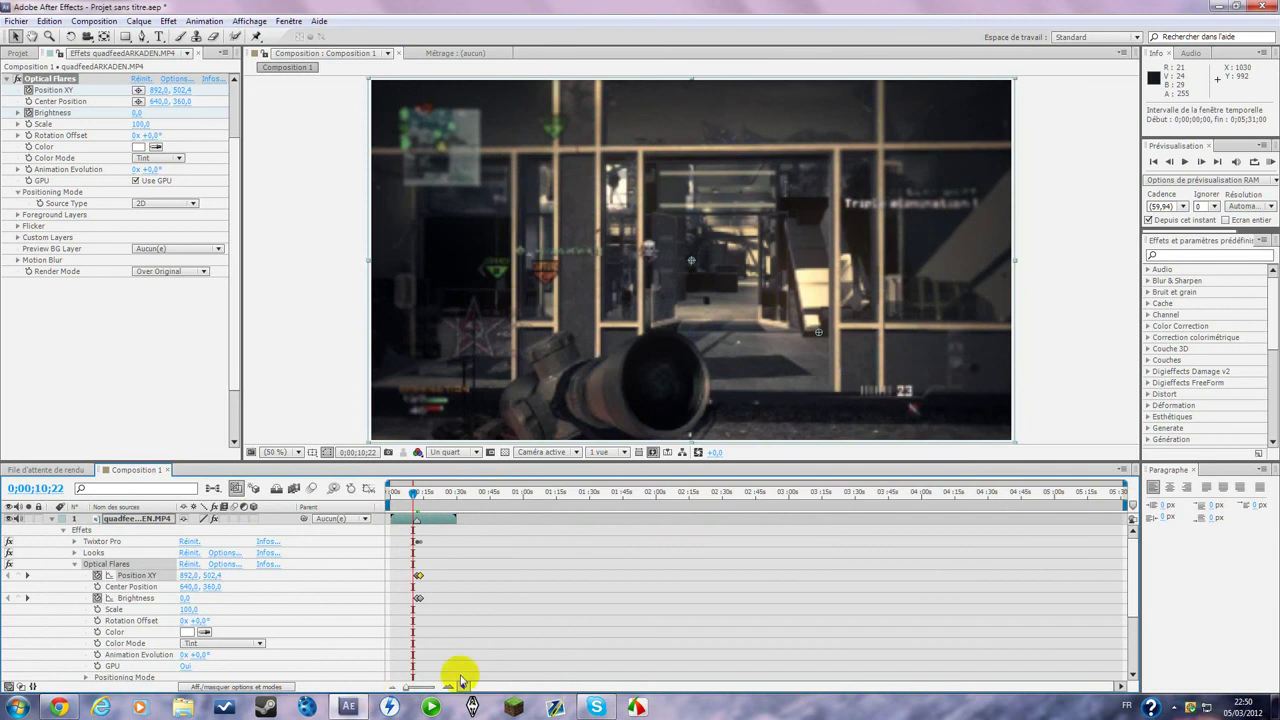
left_click_drag(1122, 505, 459, 541)
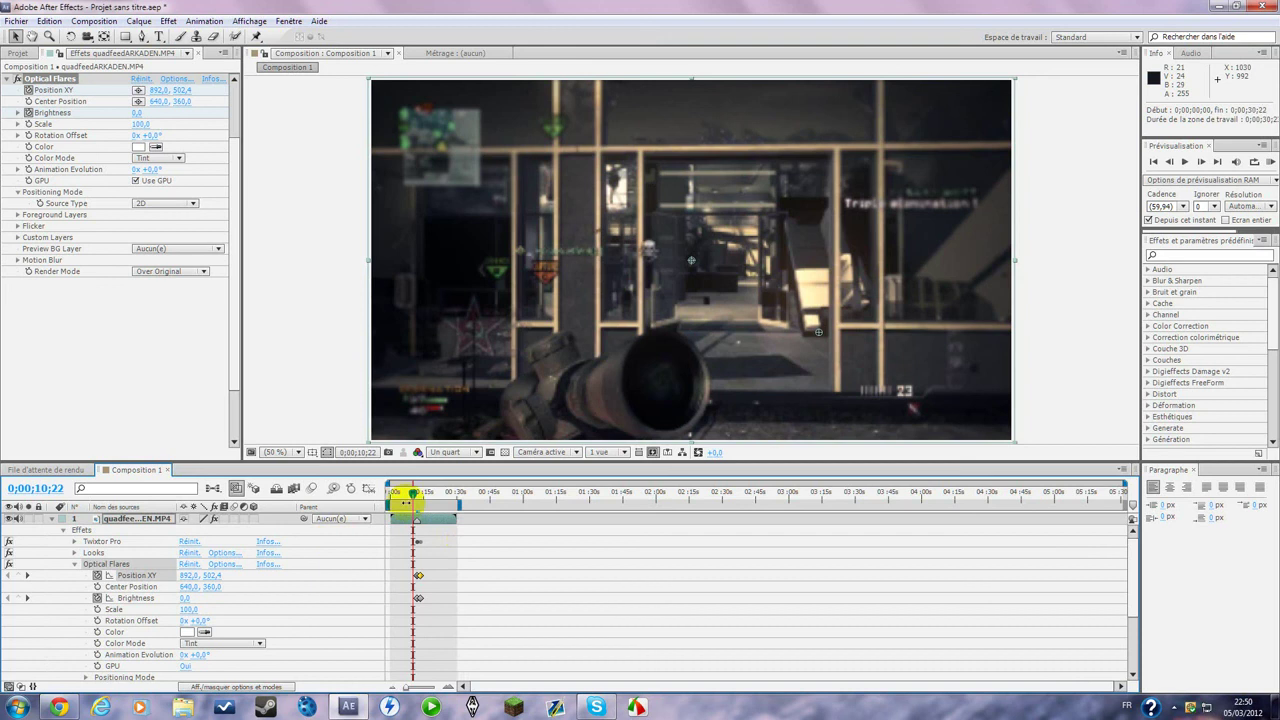
left_click(448, 686)
left_click(448, 686)
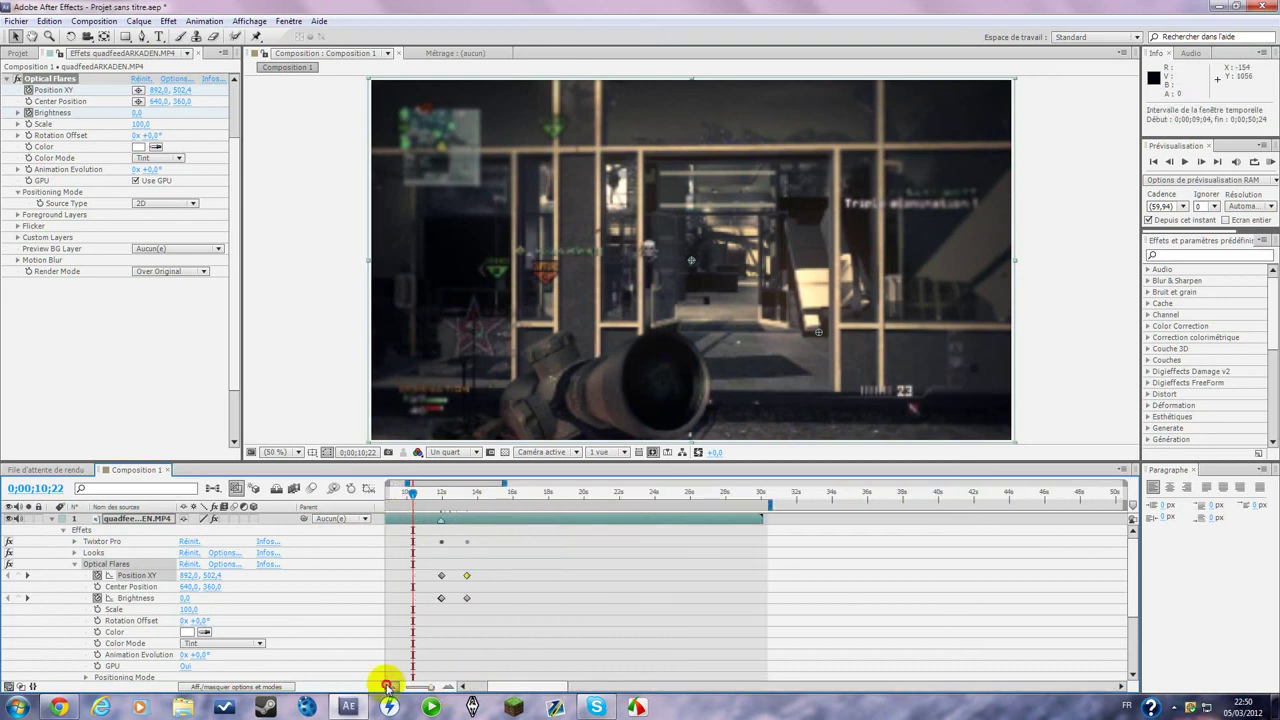
left_click(387, 686)
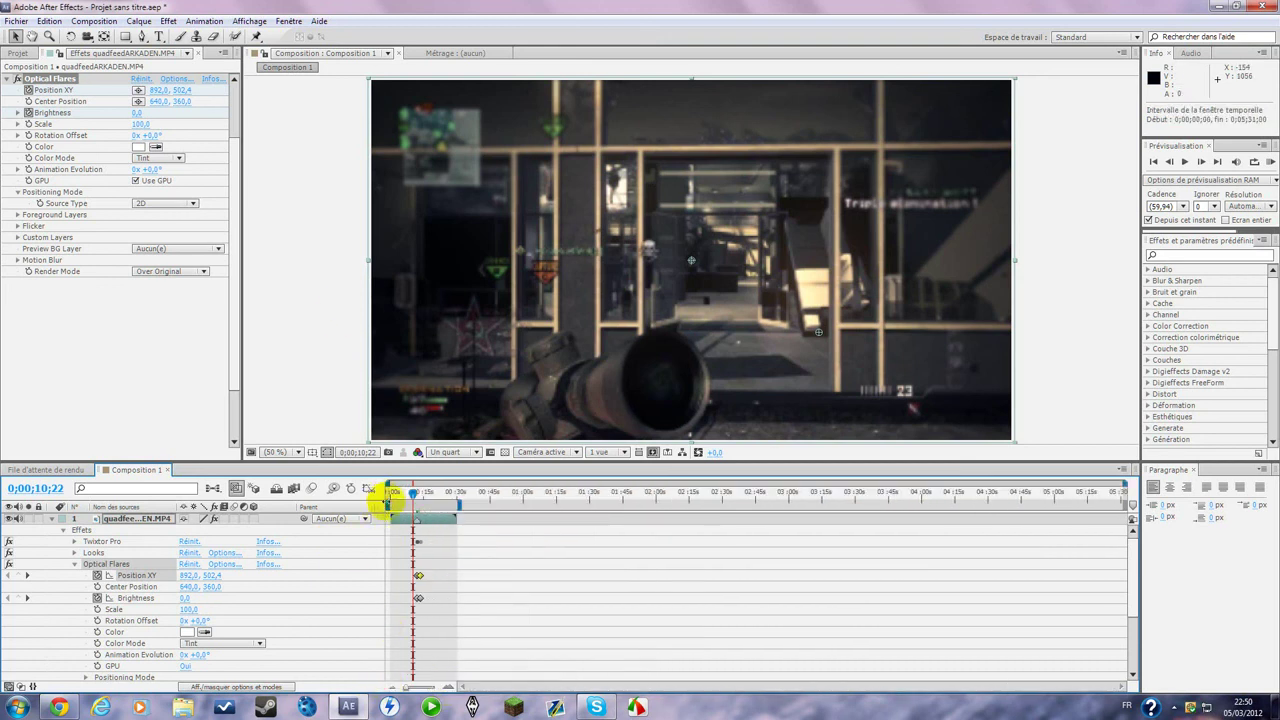
left_click_drag(387, 499, 410, 496)
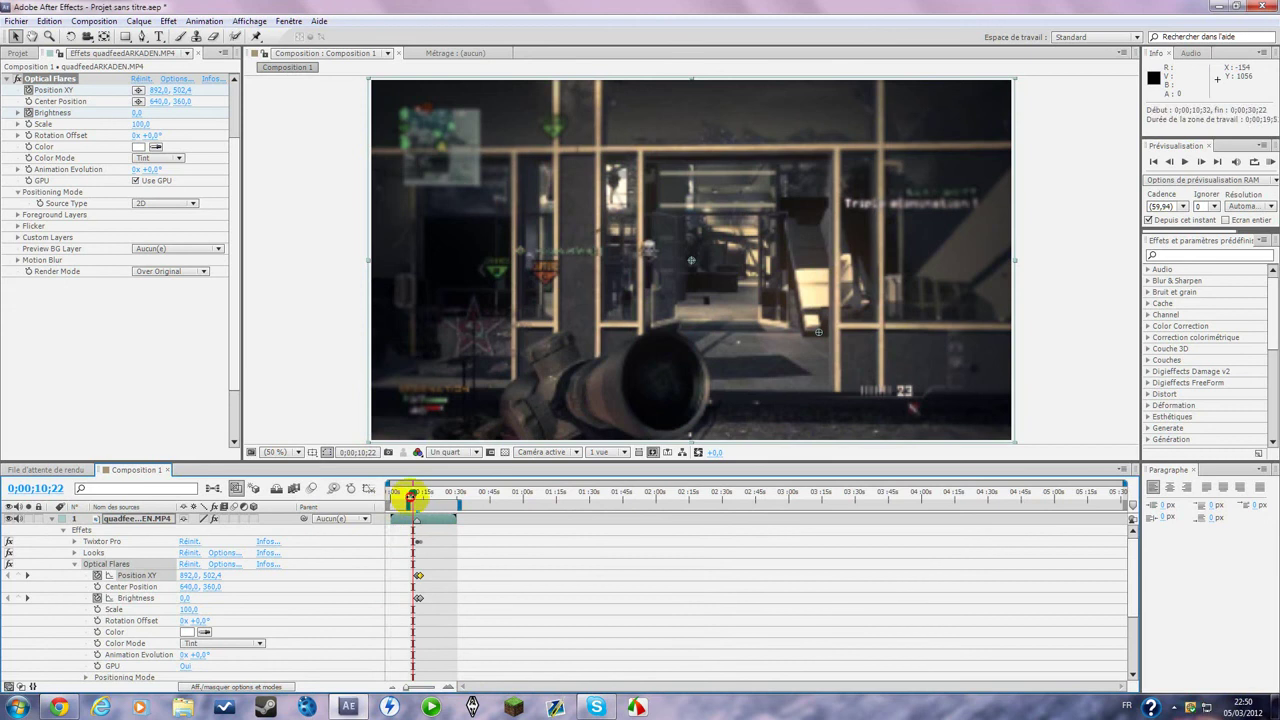
left_click(462, 507)
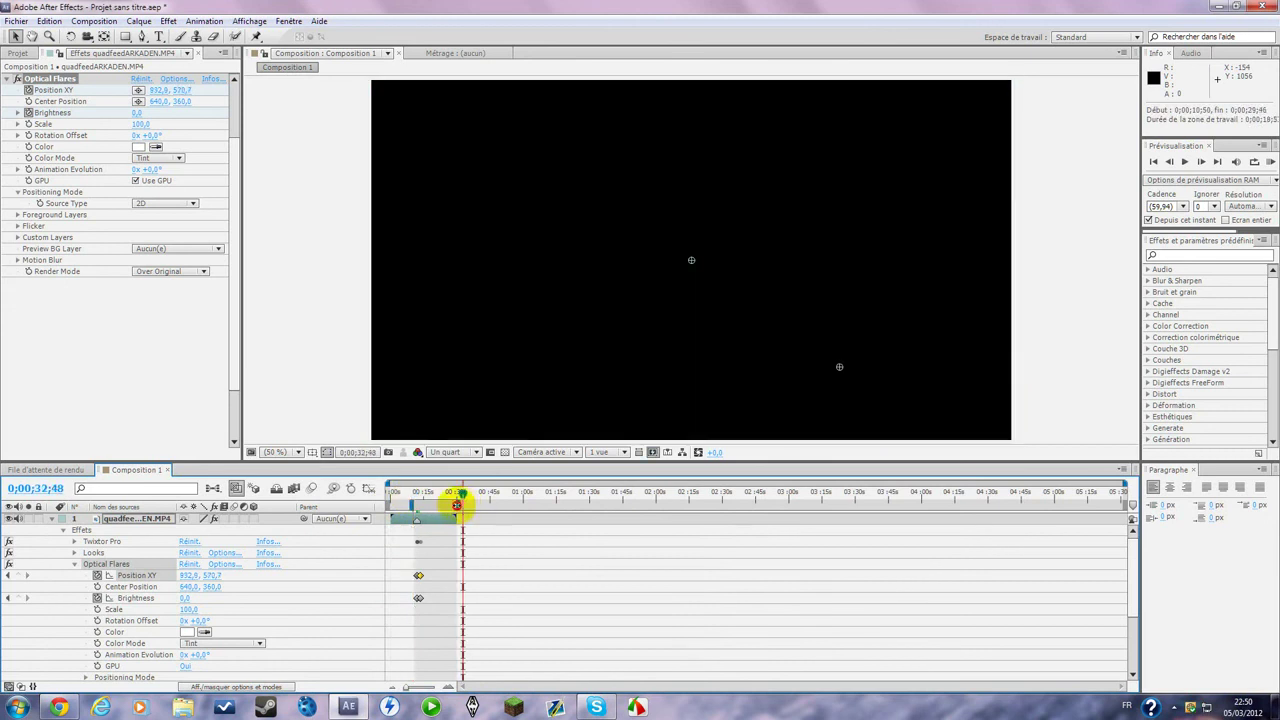
left_click_drag(456, 505, 432, 517)
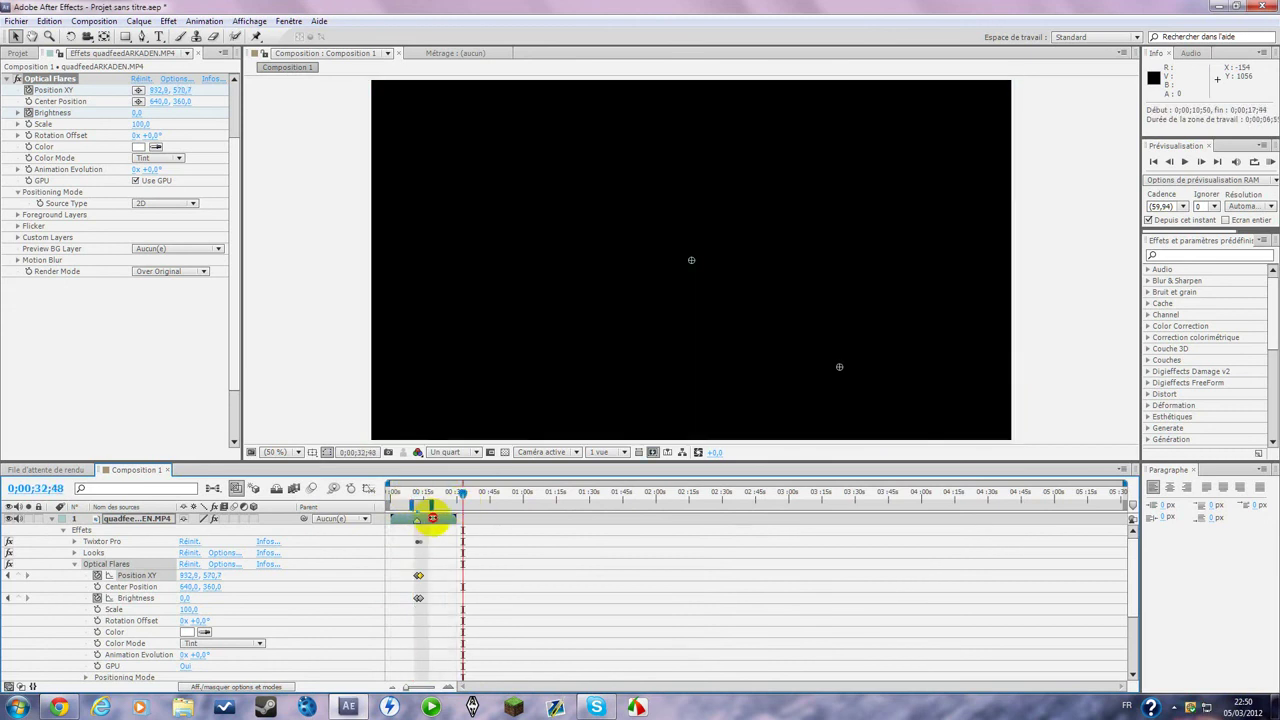
- Scrub back through the work area to 0;00;10;14 to check that it covers the flare sequence
left_click(425, 502)
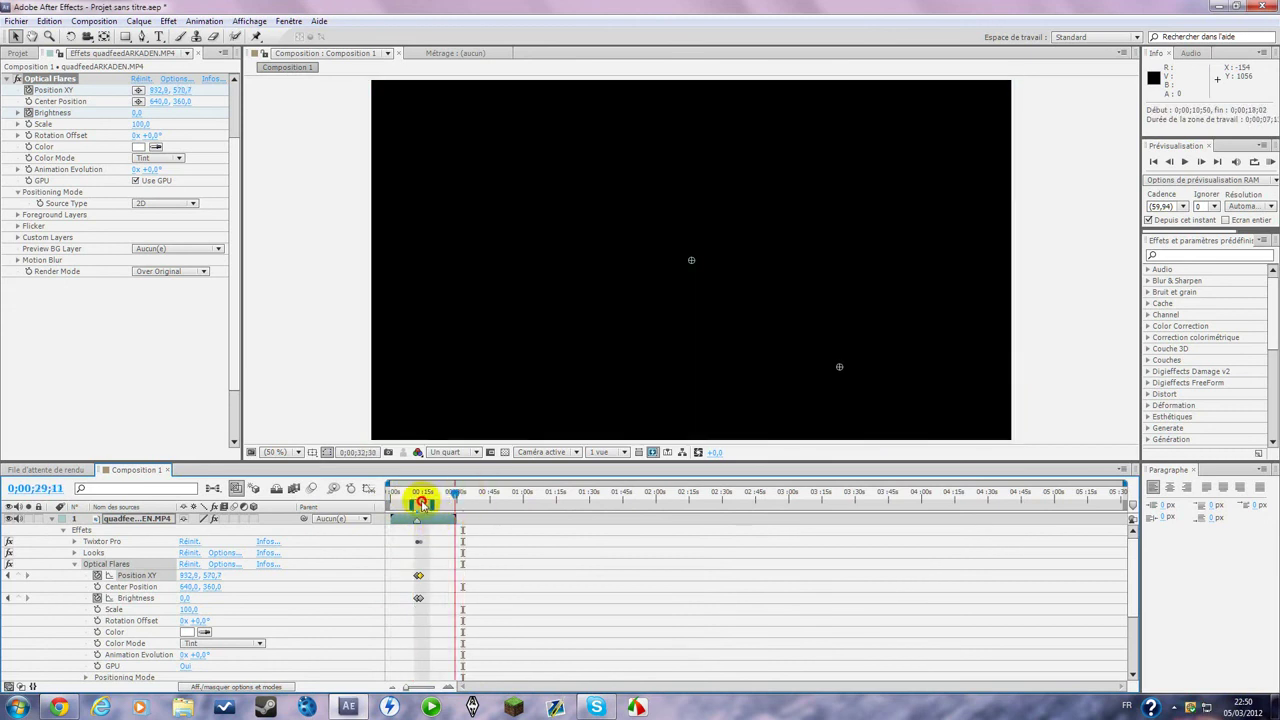
left_click_drag(418, 503, 413, 500)
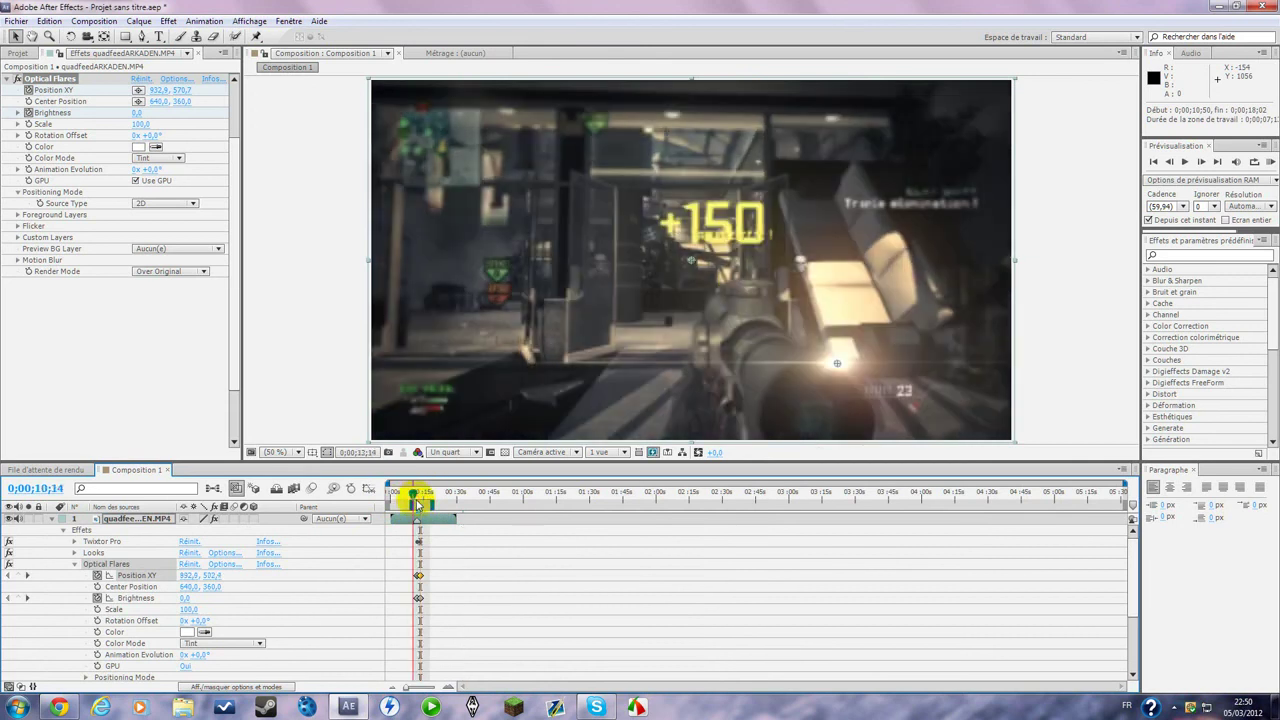
left_click(449, 686)
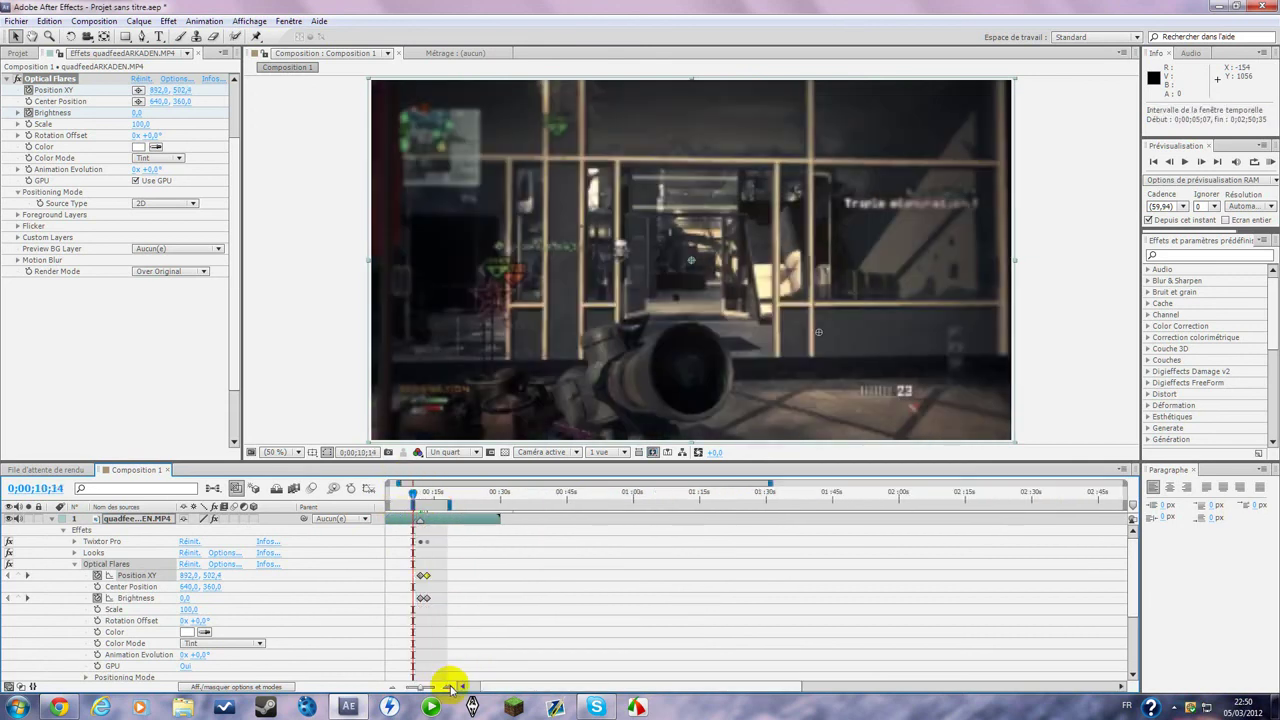
left_click(449, 686)
left_click(449, 686)
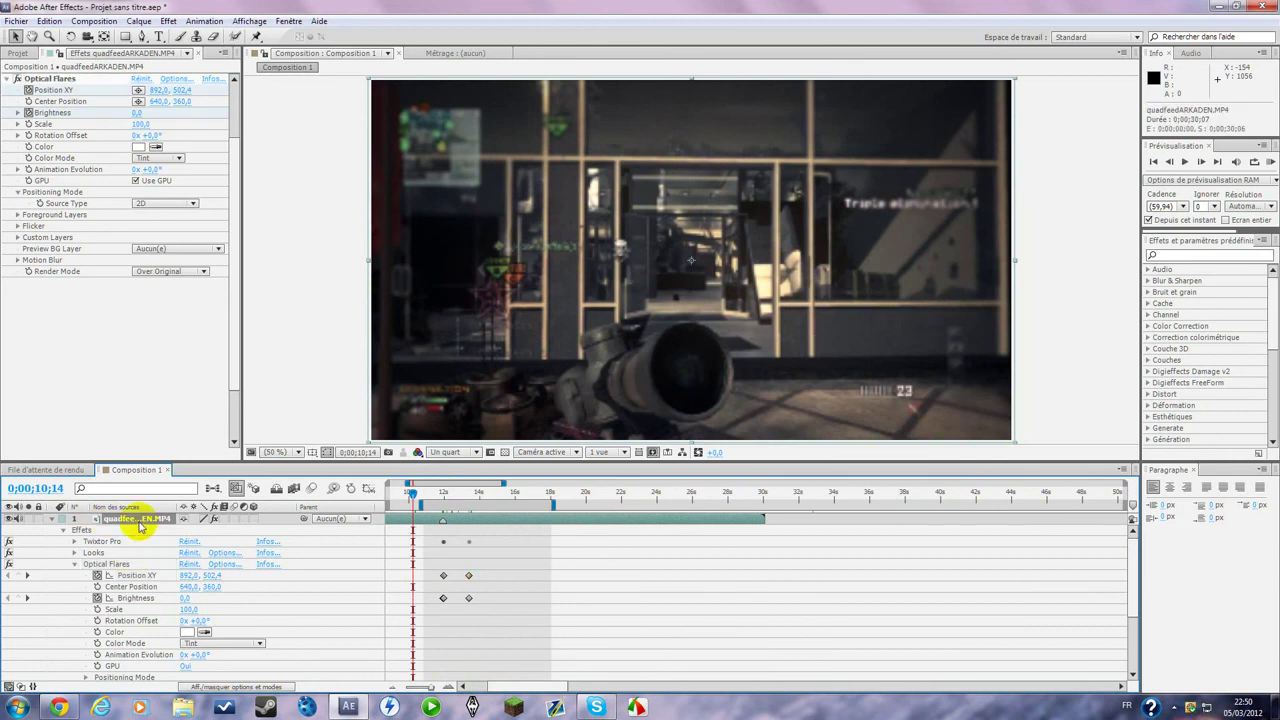
- Add Composition 1 to the render queue and accept render settings with Optimale quality, Intégrale resolution and the composition's frame rate
left_click(97, 22)
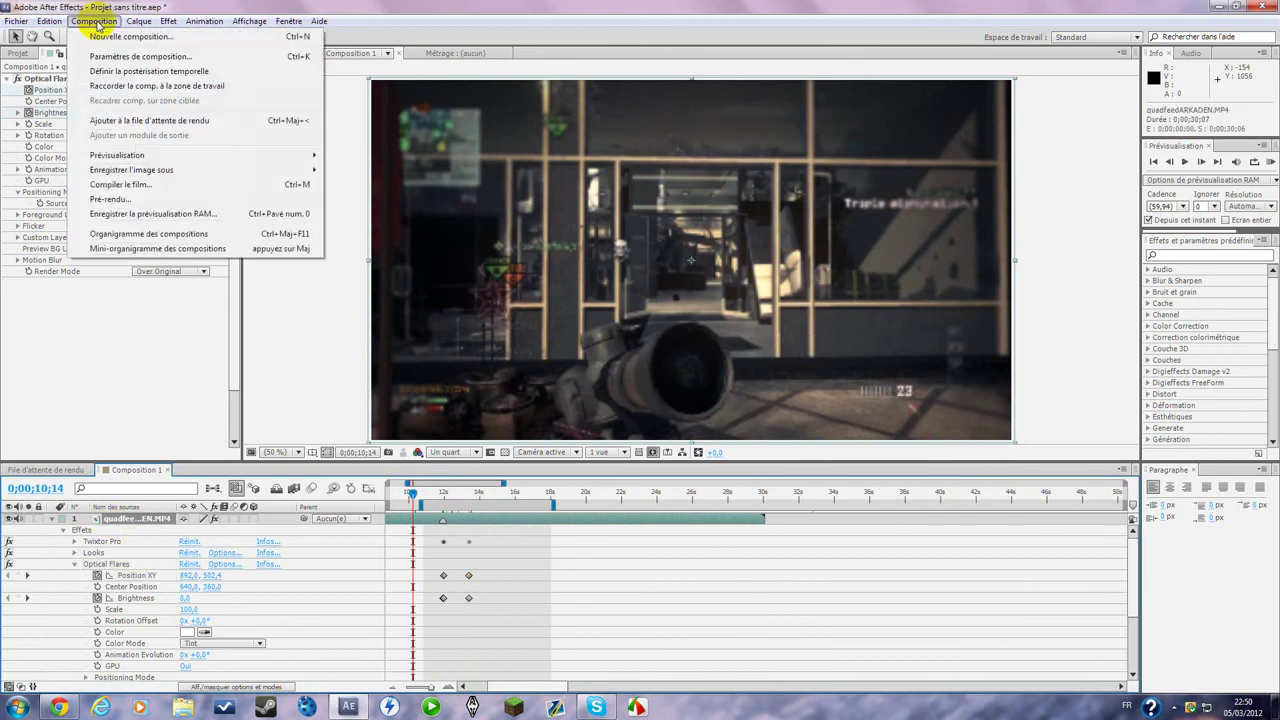
left_click(192, 120)
left_click(127, 548)
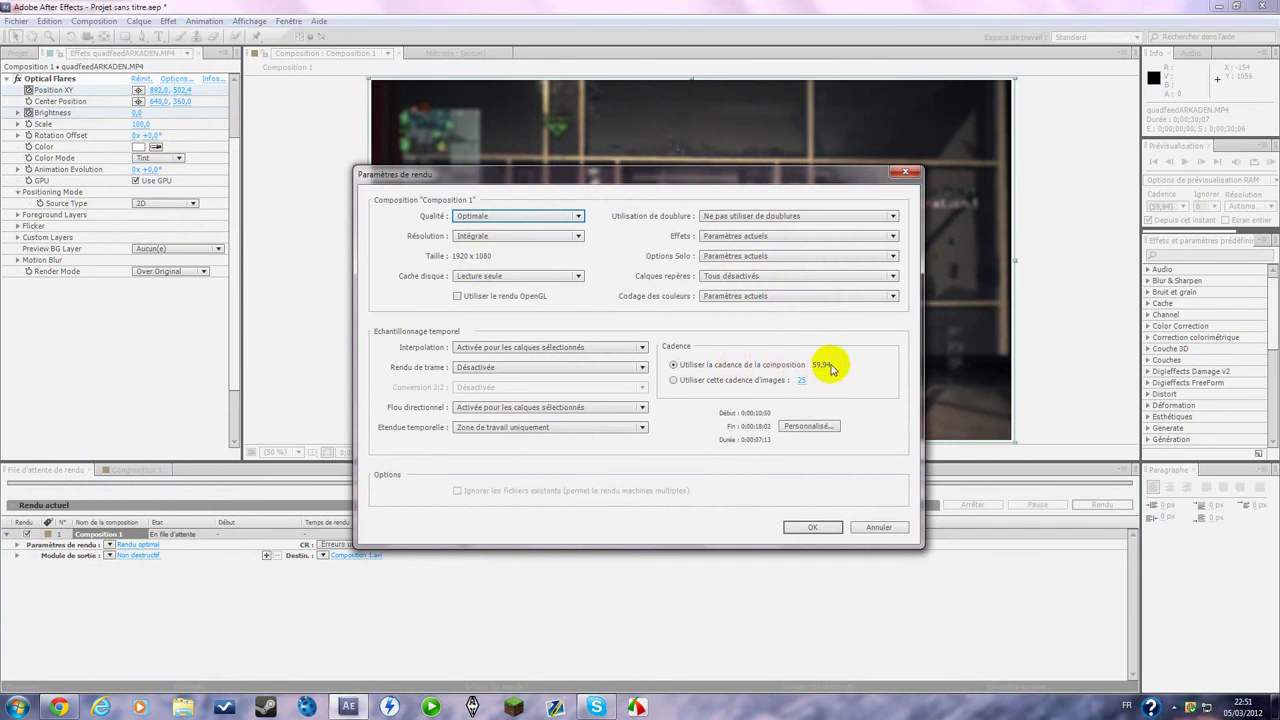
left_click(806, 527)
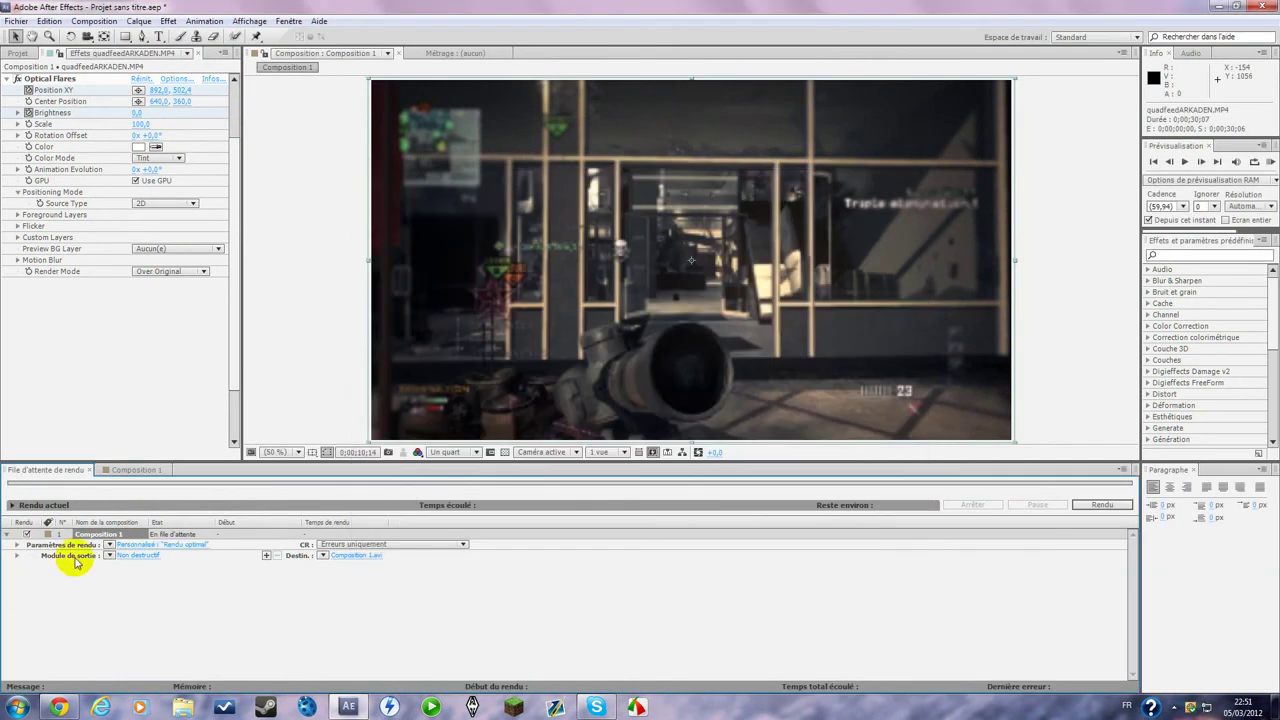
- Set the output module's format to H.264
left_click(132, 557)
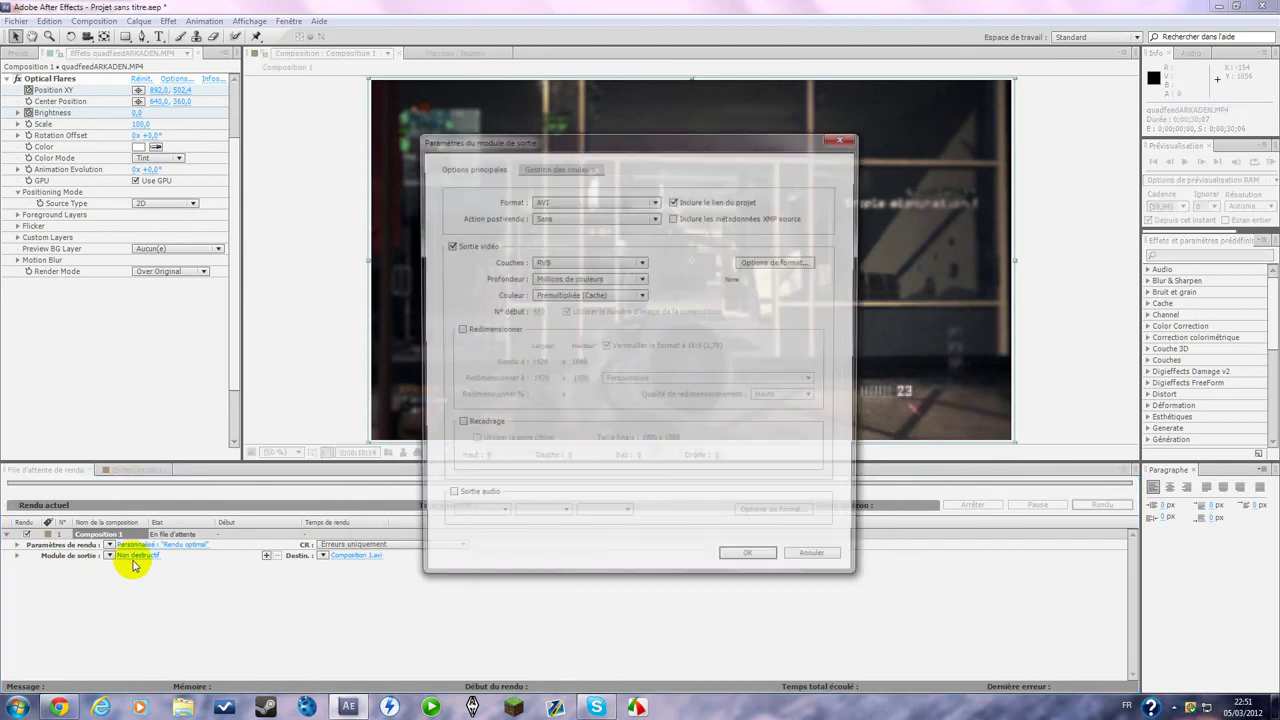
left_click(601, 201)
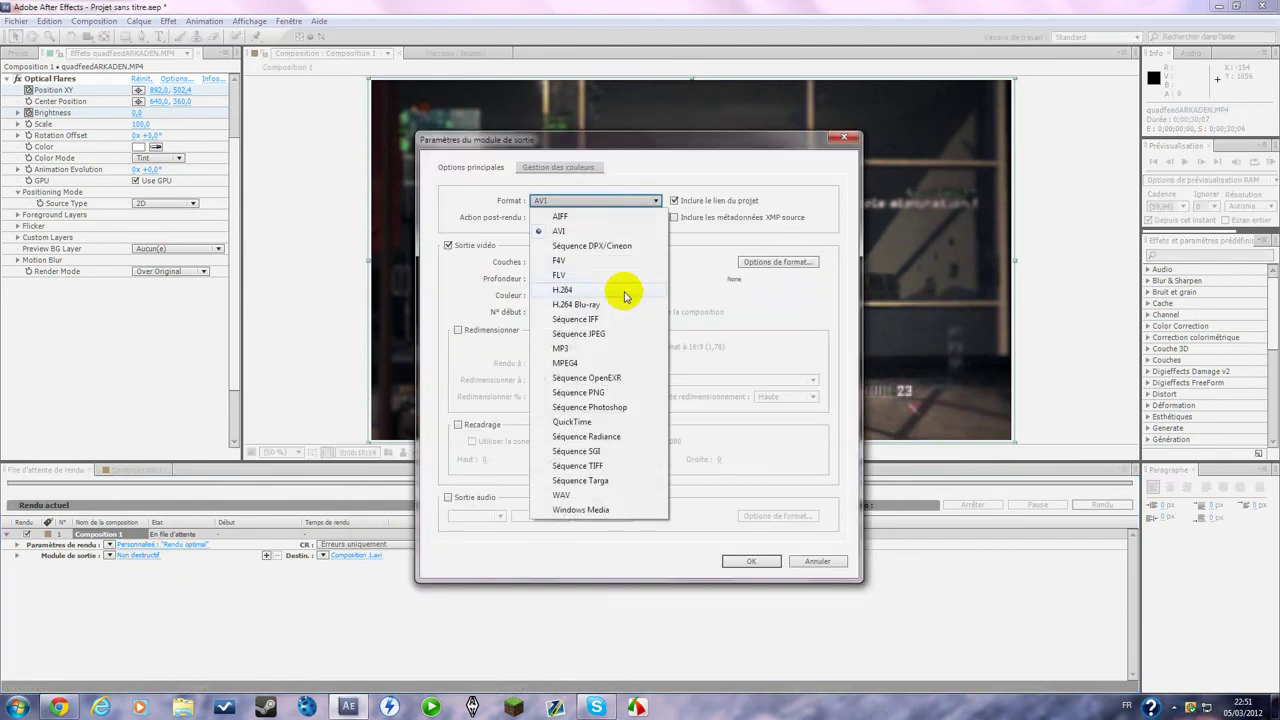
left_click(624, 292)
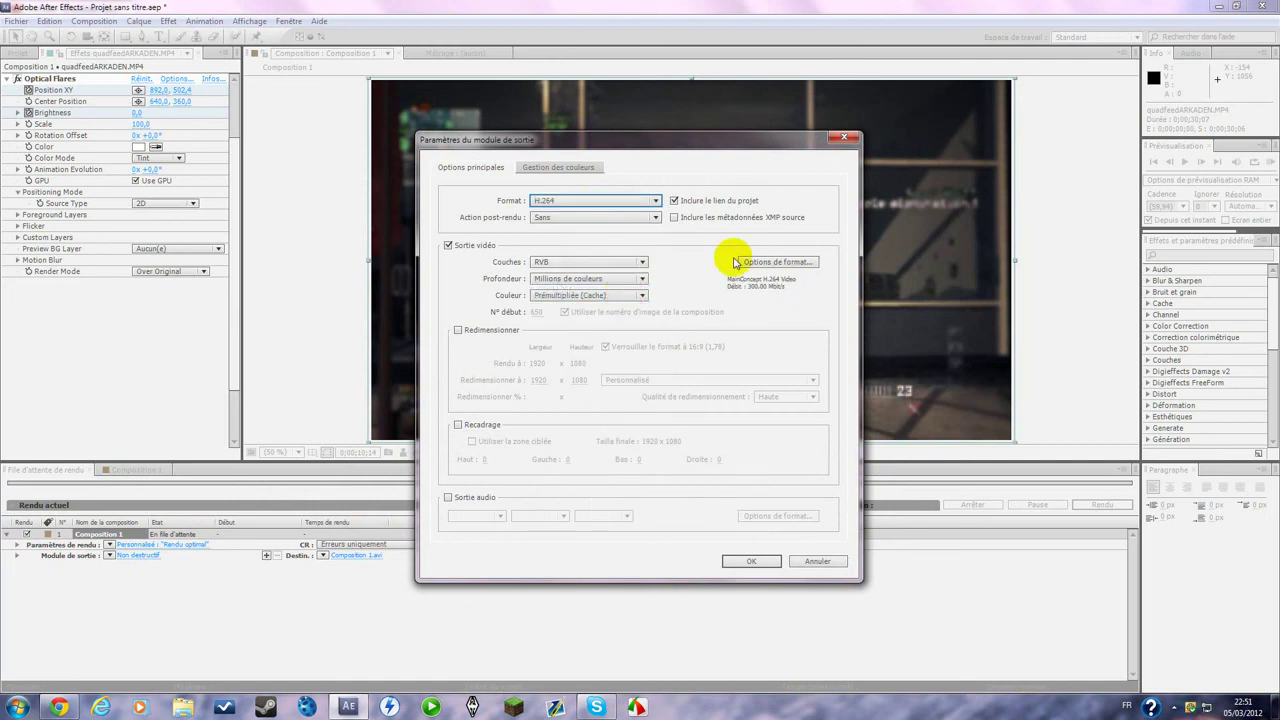
- Select the Elevée profile and level 5.1 in the H.264 format options
left_click(783, 263)
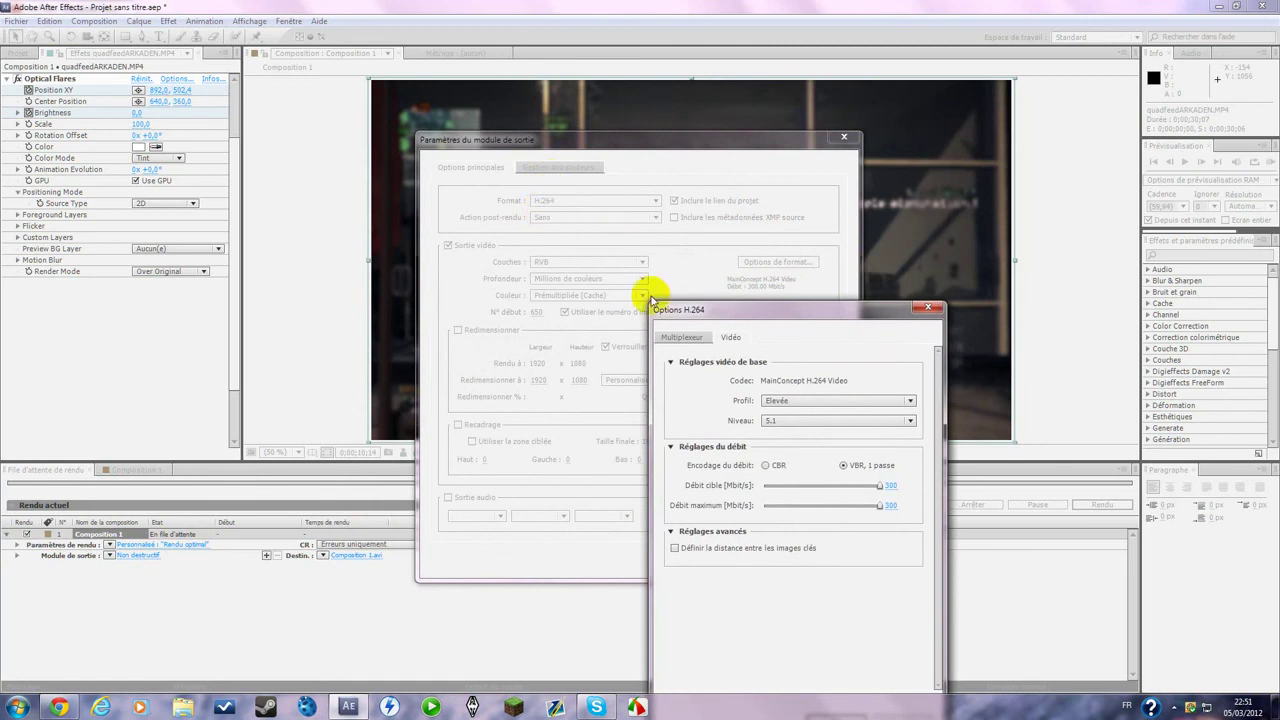
left_click(692, 332)
left_click_drag(690, 310, 537, 242)
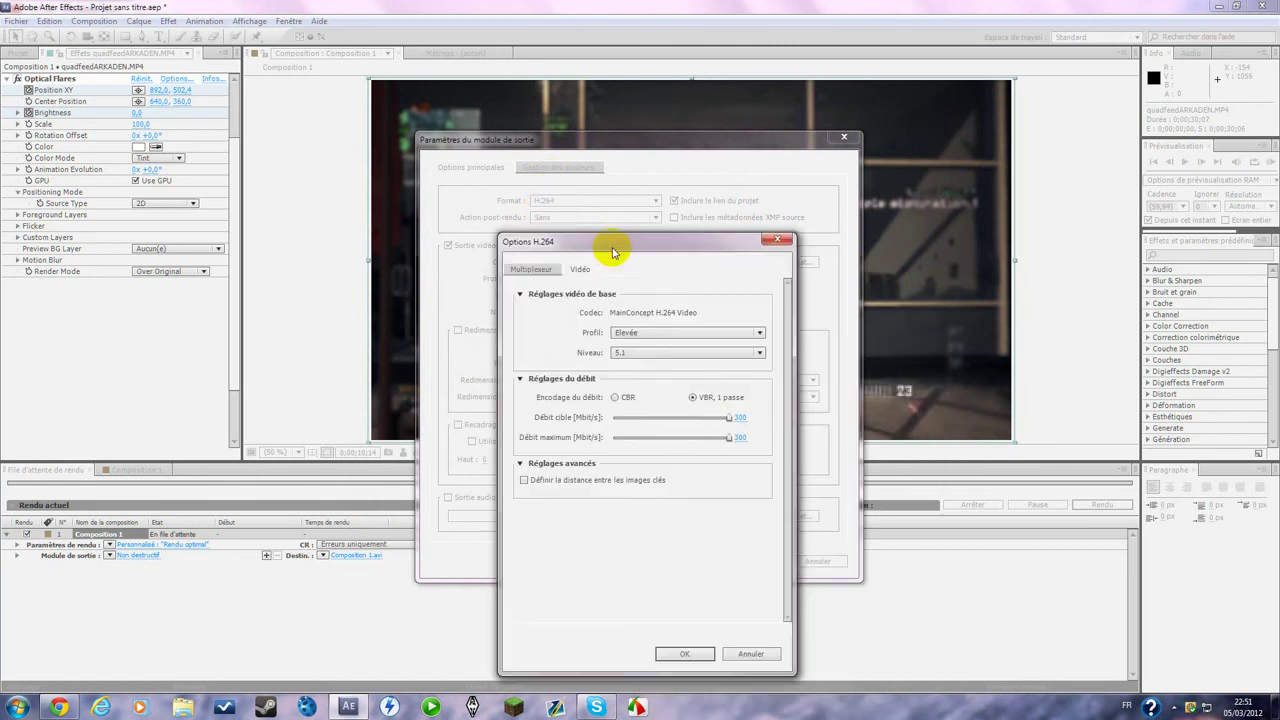
left_click(640, 334)
left_click(642, 377)
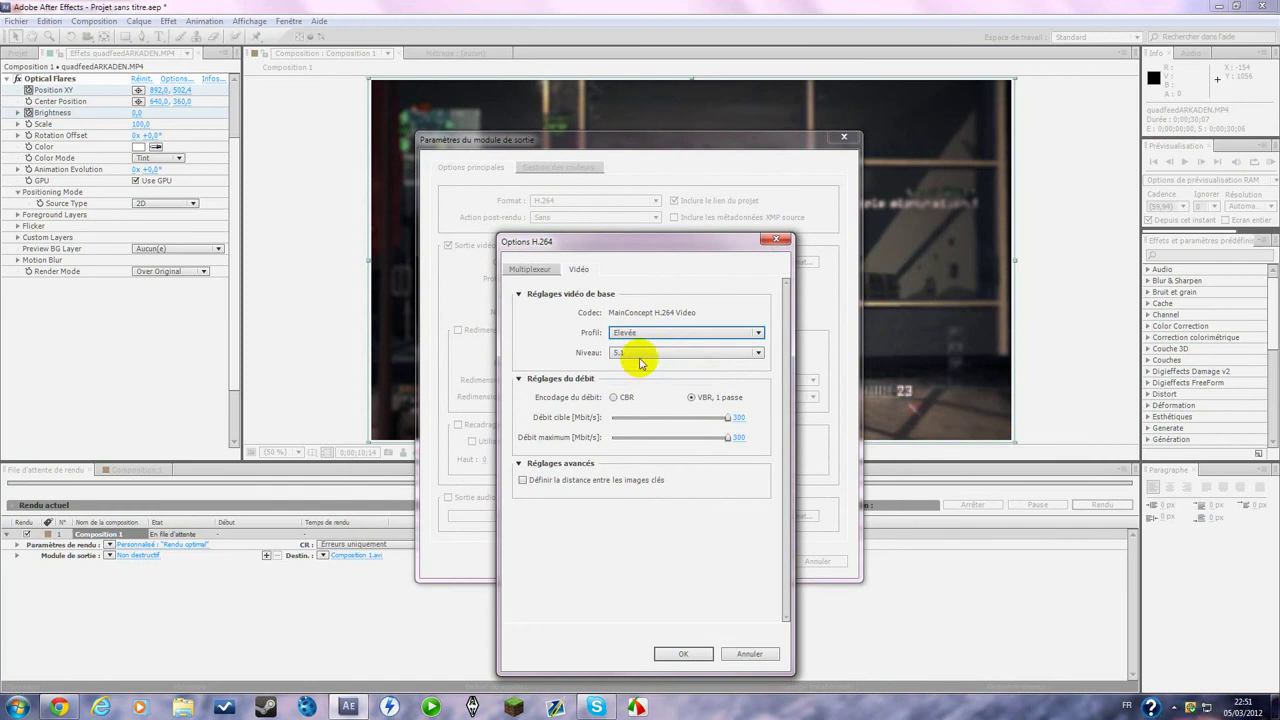
left_click(640, 352)
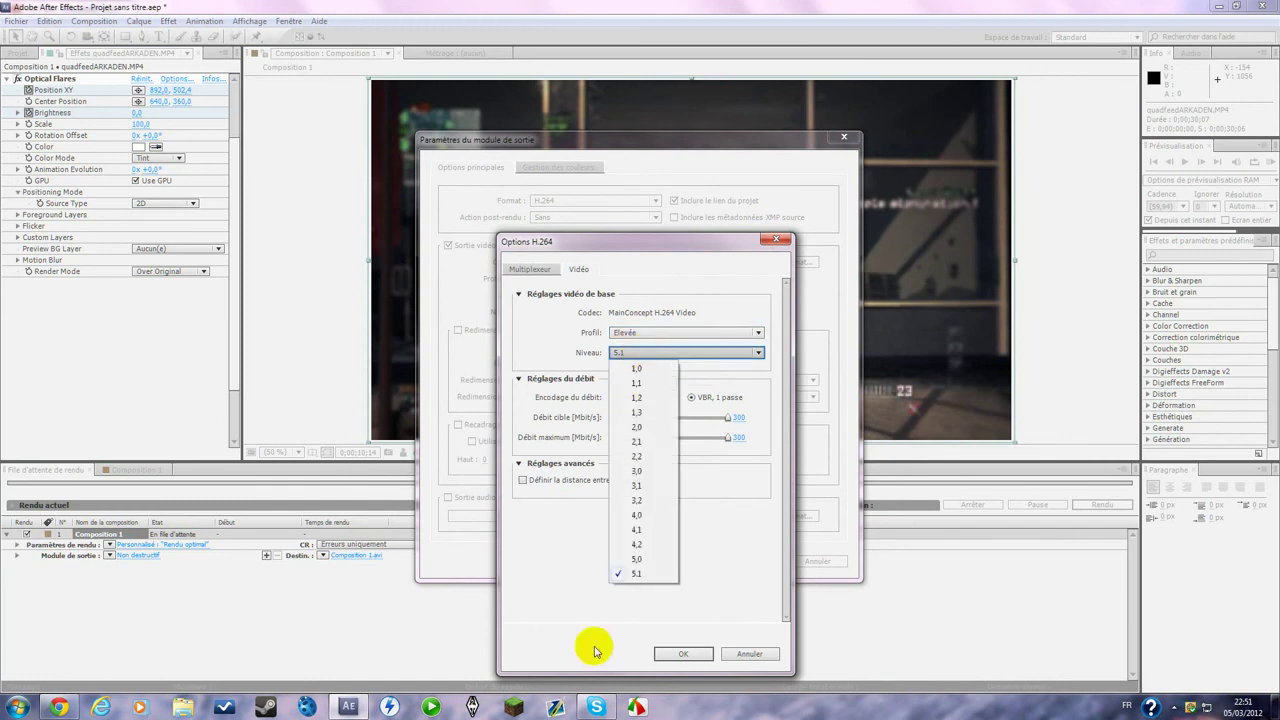
left_click(640, 573)
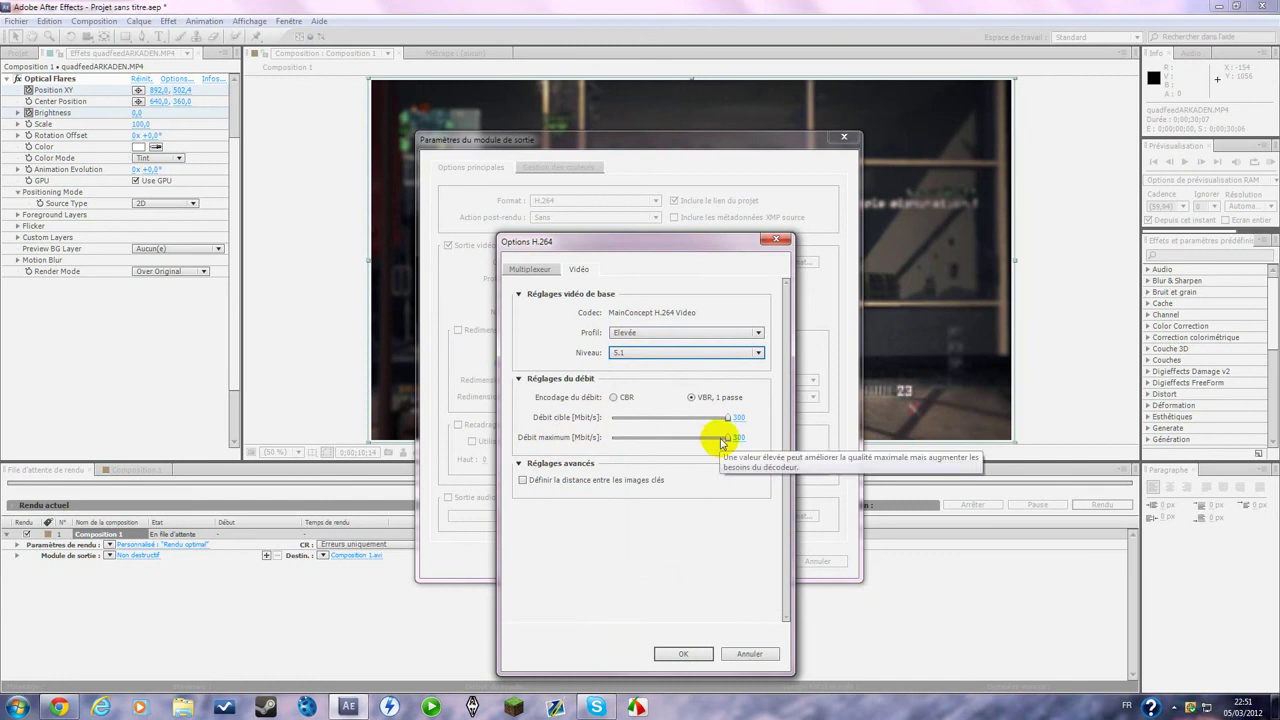
- Review the multiplexer settings, accept the H.264 options, and enable audio output for the output module
left_click(526, 268)
left_click(577, 270)
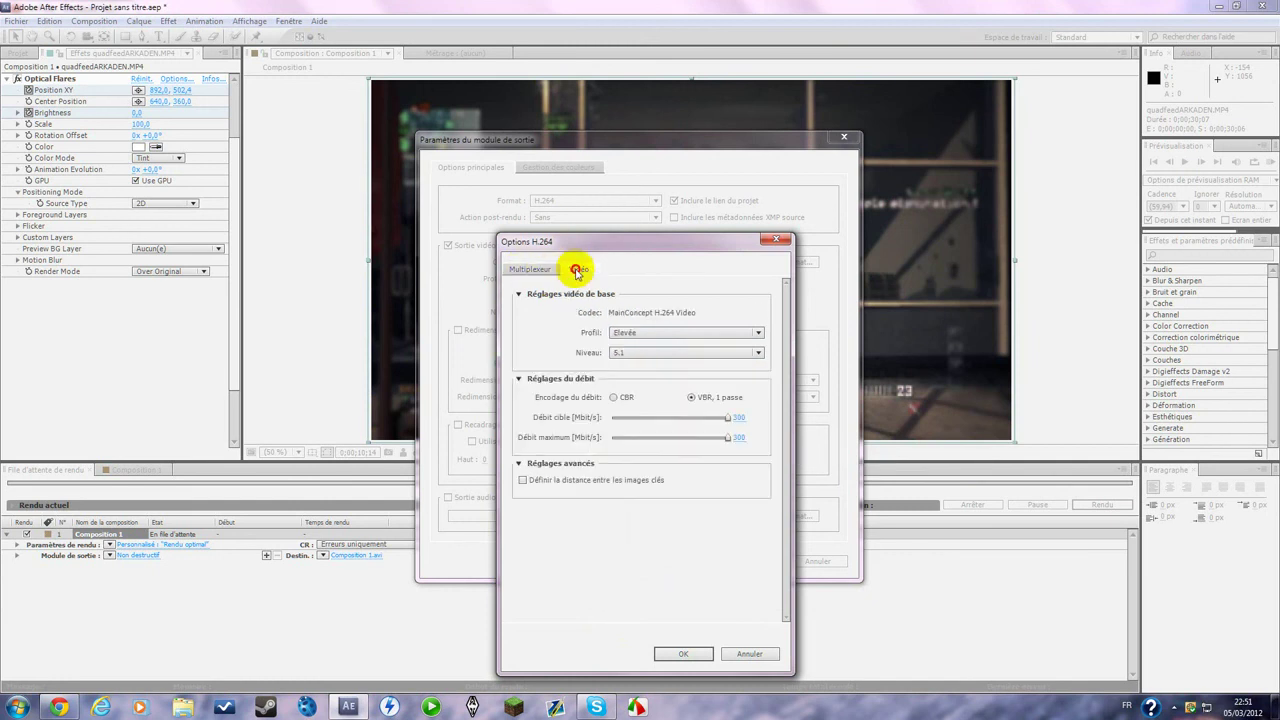
left_click(683, 655)
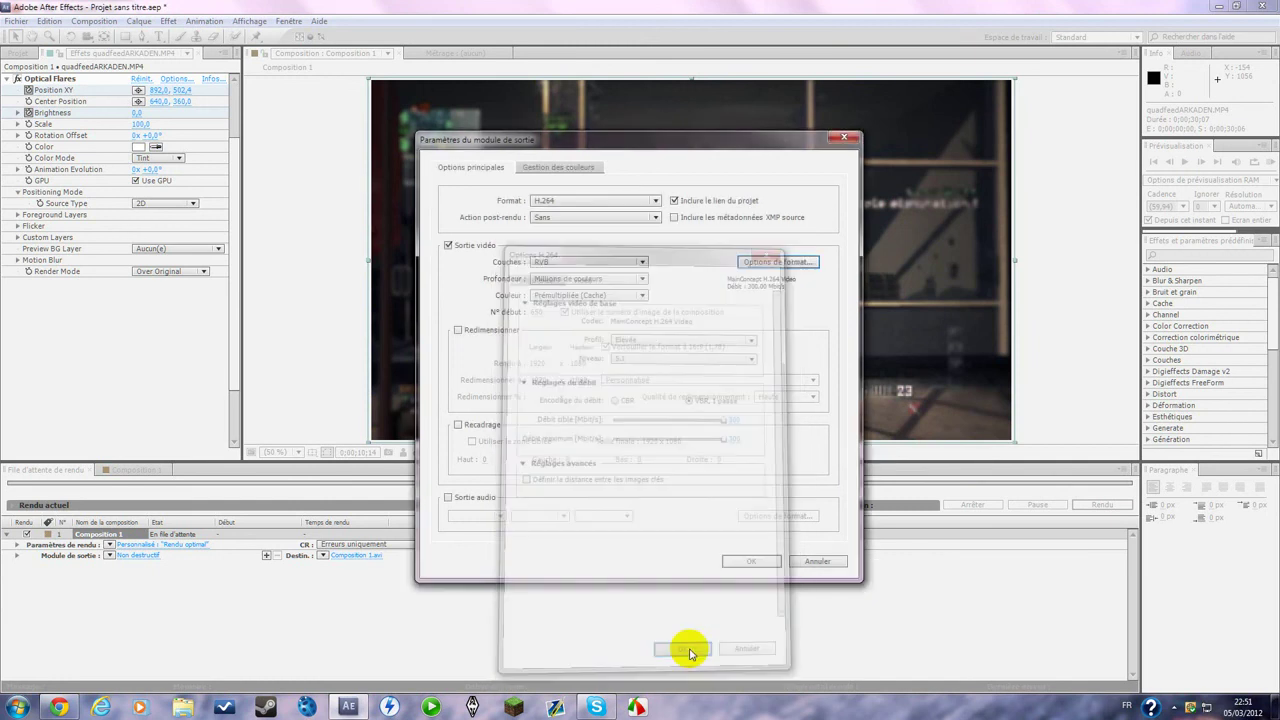
left_click(448, 498)
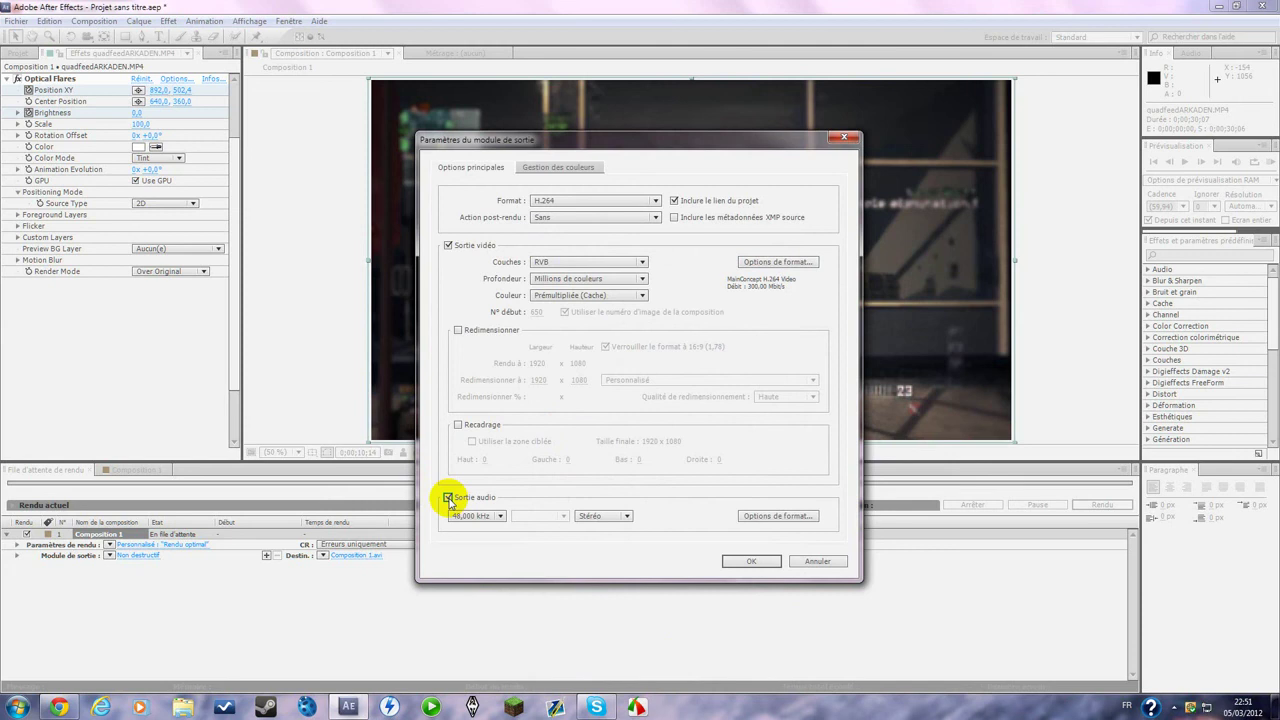
left_click(751, 561)
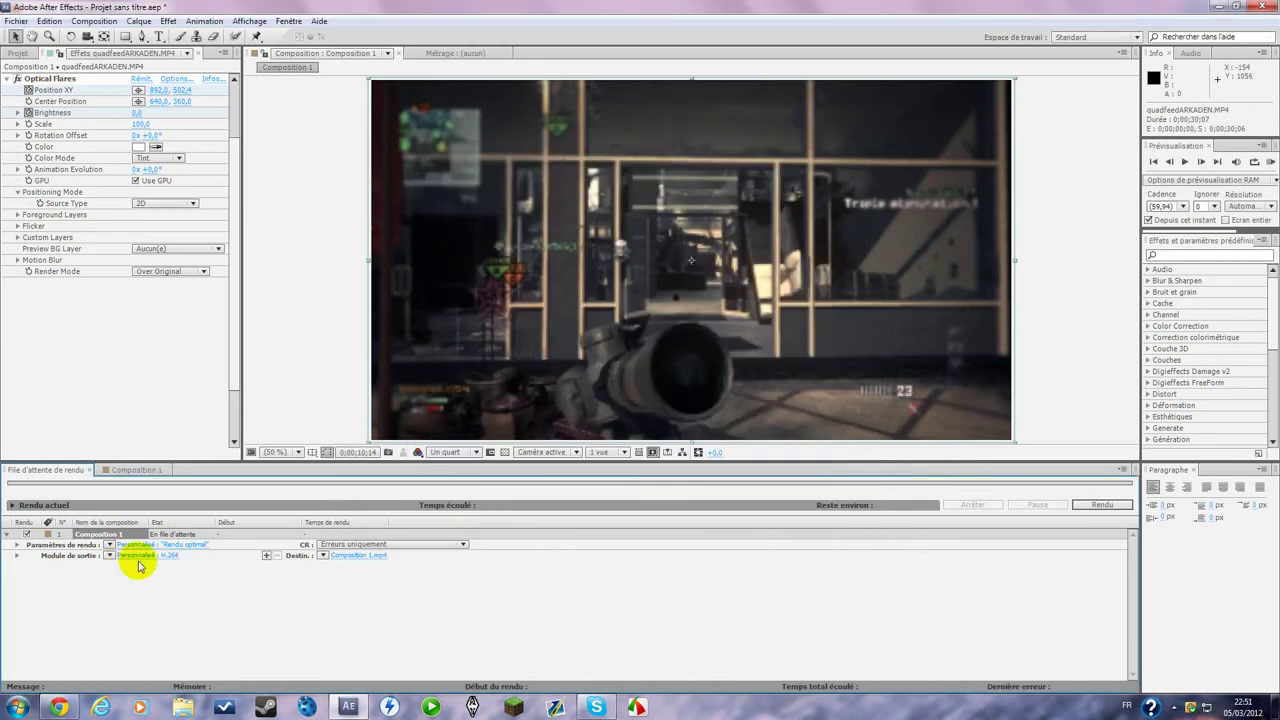
- Set the output destination to the Bureau with the file name tutorial OF, and start the render
left_click(352, 556)
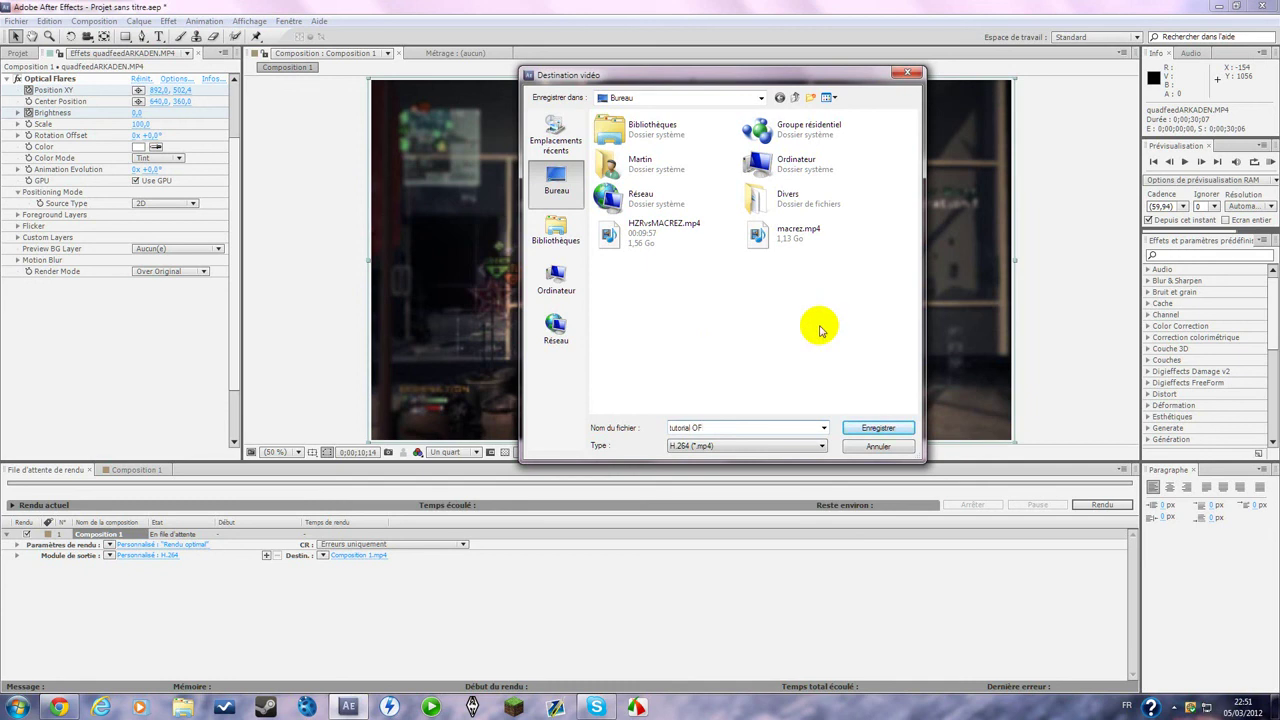
left_click(885, 428)
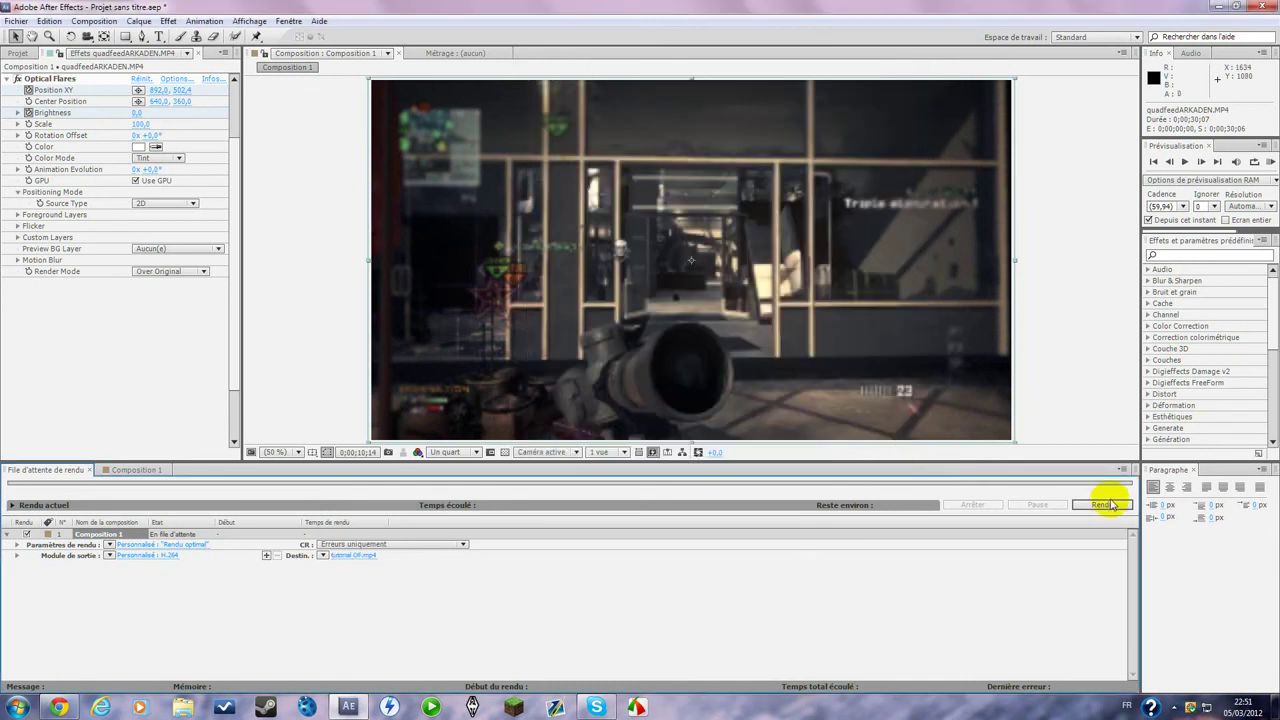
left_click(1104, 505)
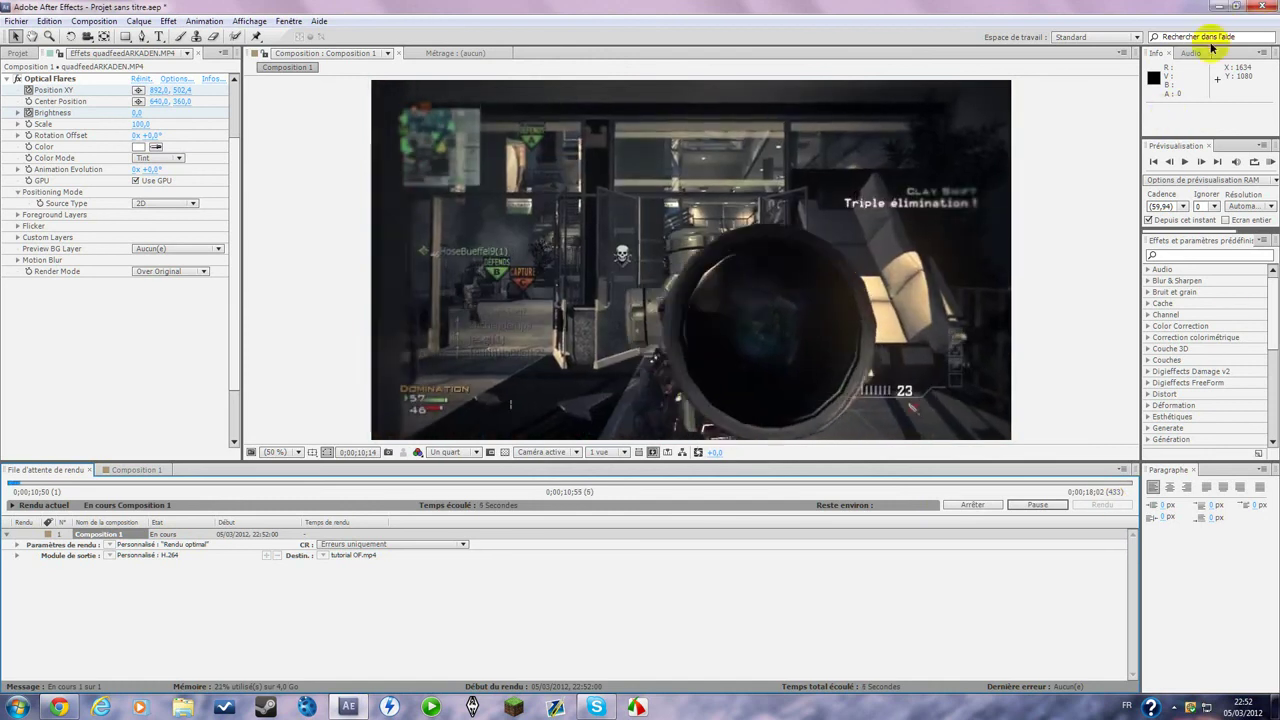
- Minimize the After Effects and browser windows to reveal the desktop while the render continues
left_click(1220, 6)
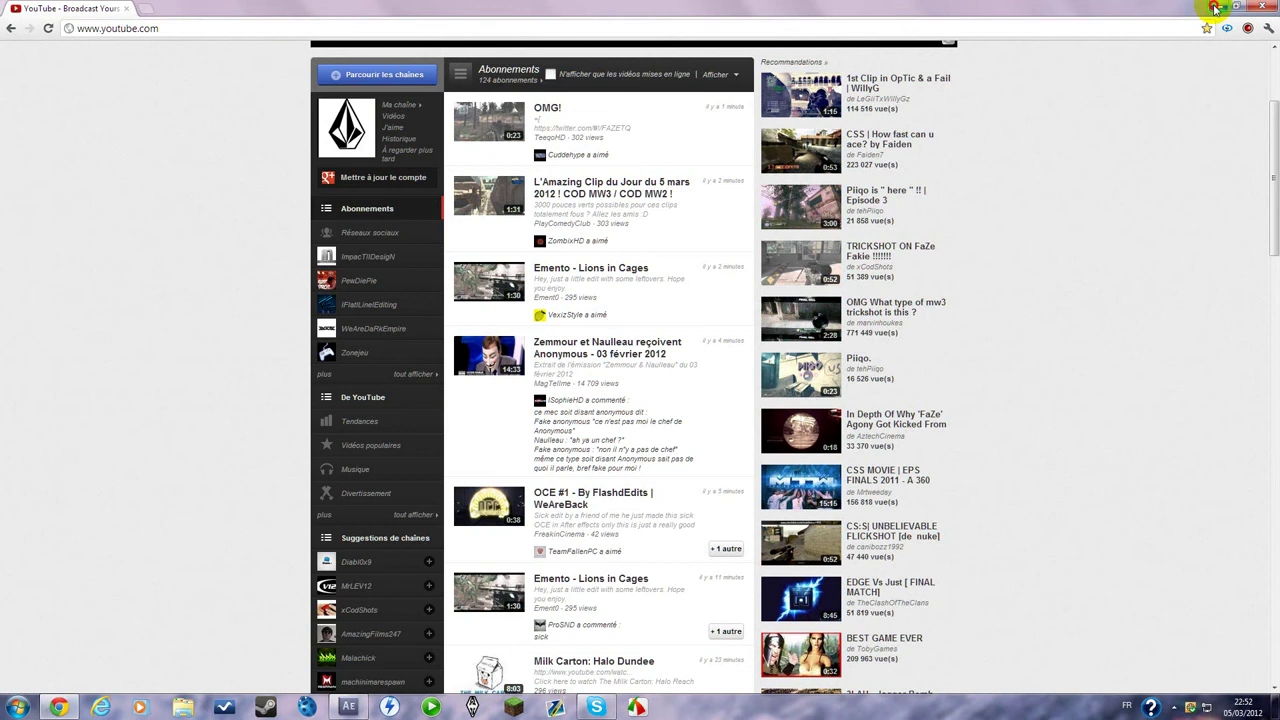
left_click(1216, 6)
left_click_drag(957, 34, 773, 271)
left_click_drag(1270, 5, 1074, 134)
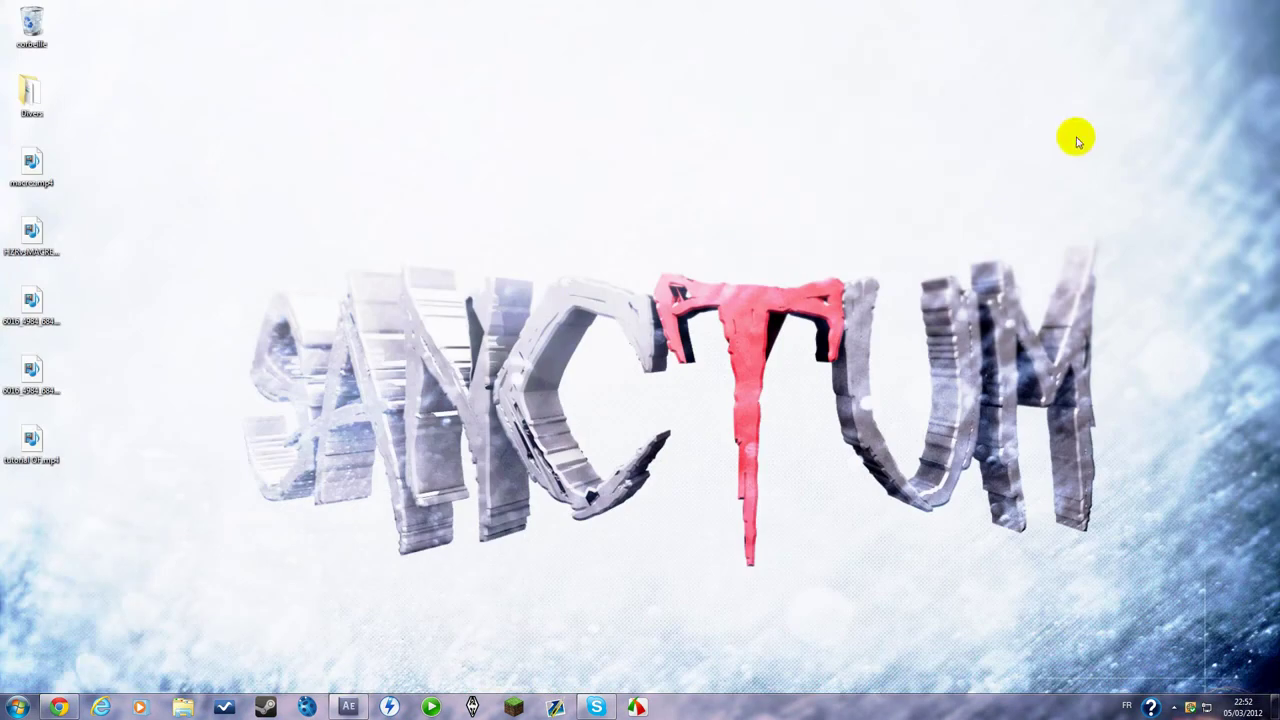
left_click_drag(1124, 22, 1263, 187)
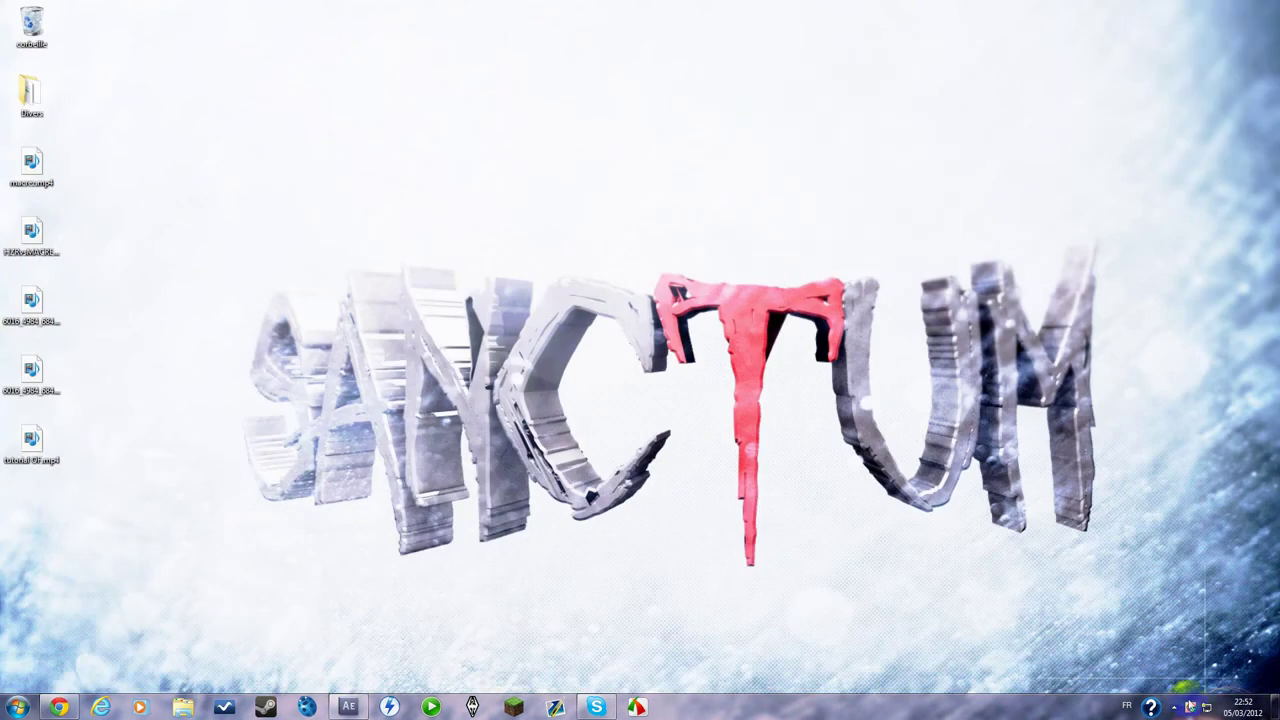
- Restore HandBrake from the notification area, move its window aside to check the encoding progress, and minimize it
left_click(1175, 708)
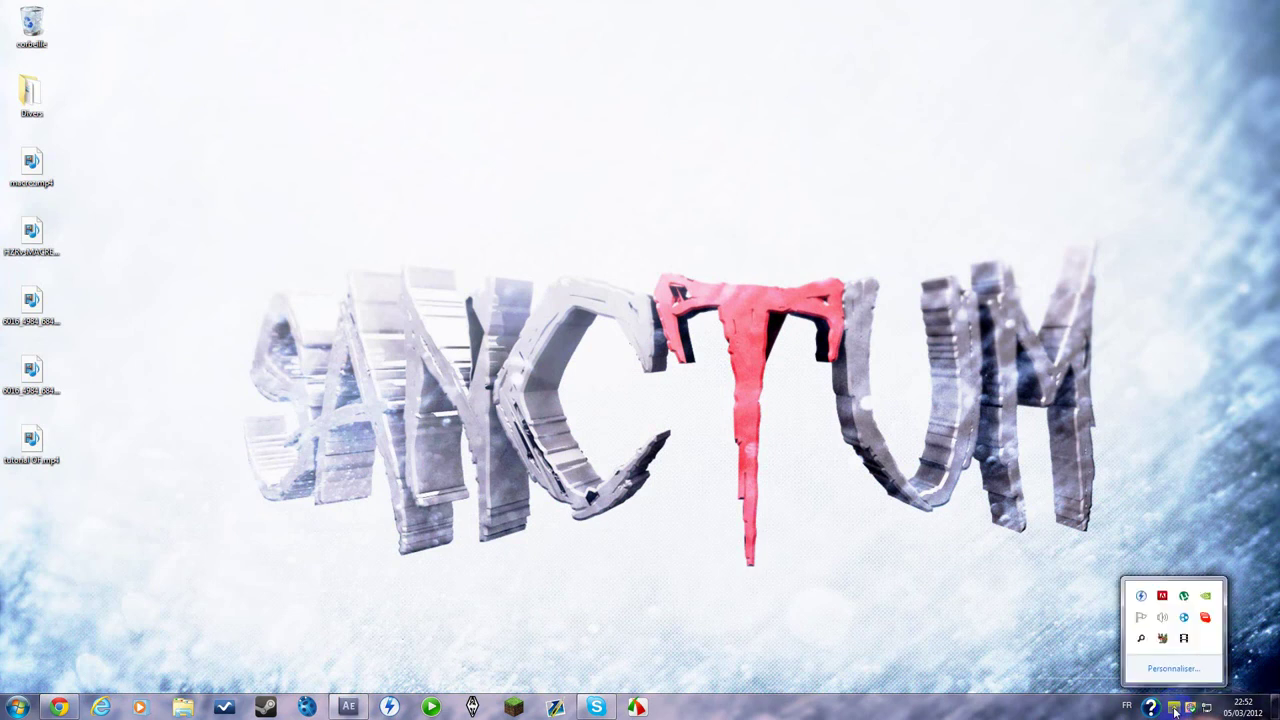
double_click(1163, 641)
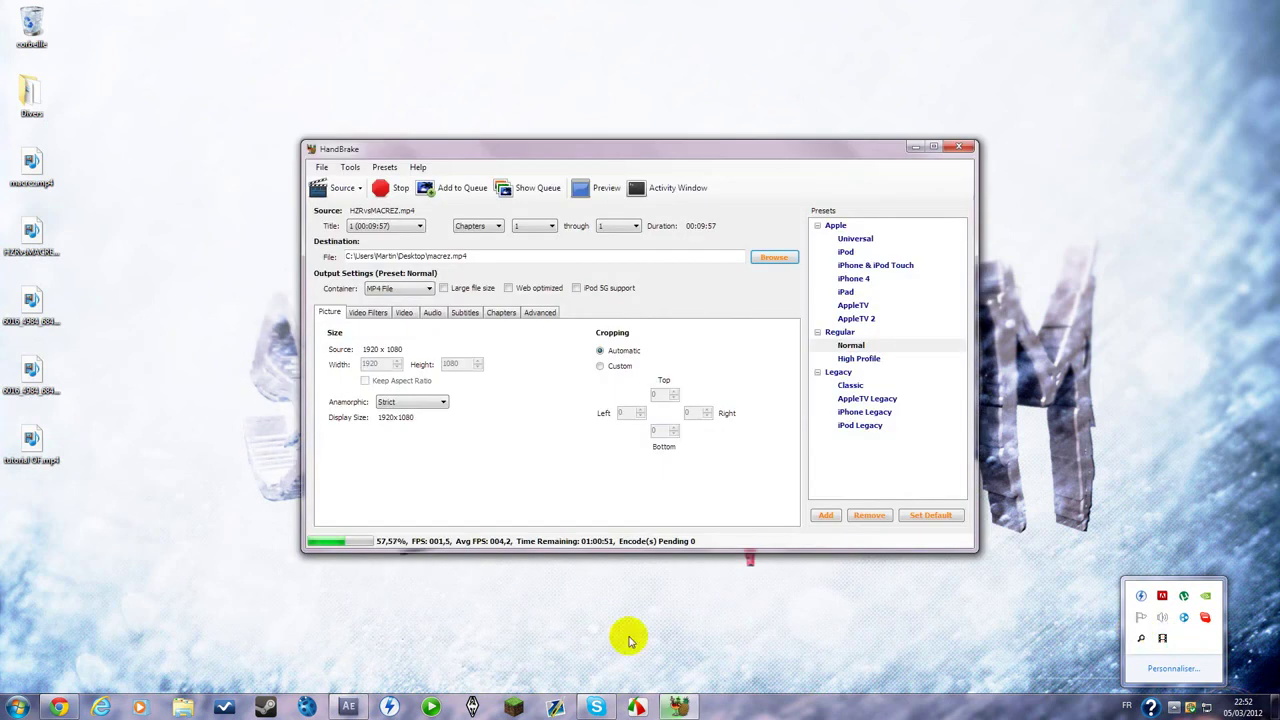
left_click(1034, 174)
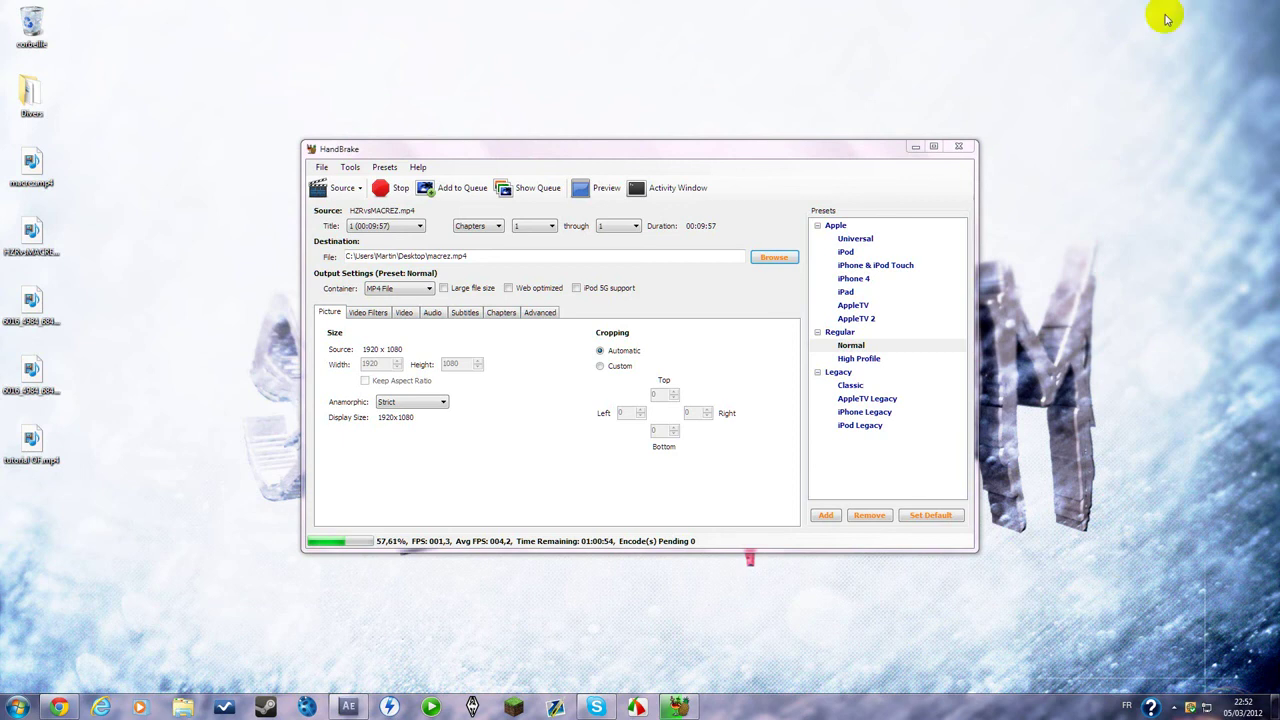
left_click_drag(667, 150, 423, 169)
left_click(1233, 13)
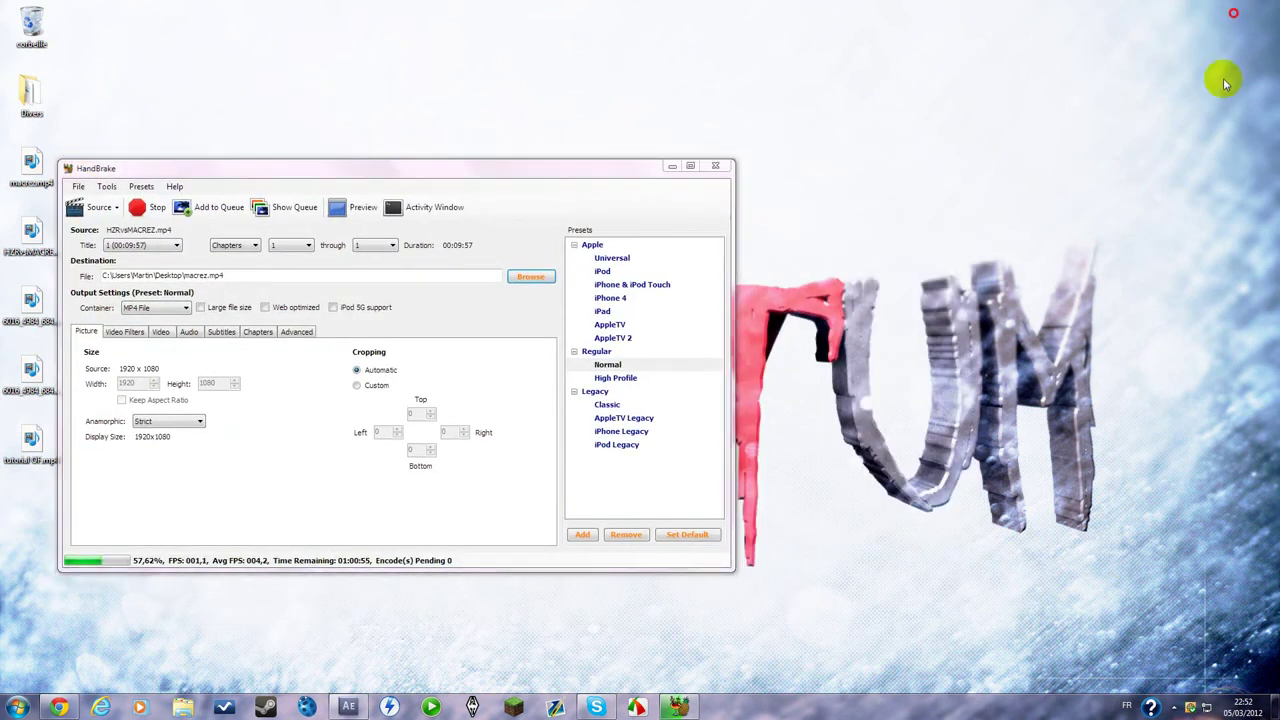
left_click_drag(1120, 52, 1145, 90)
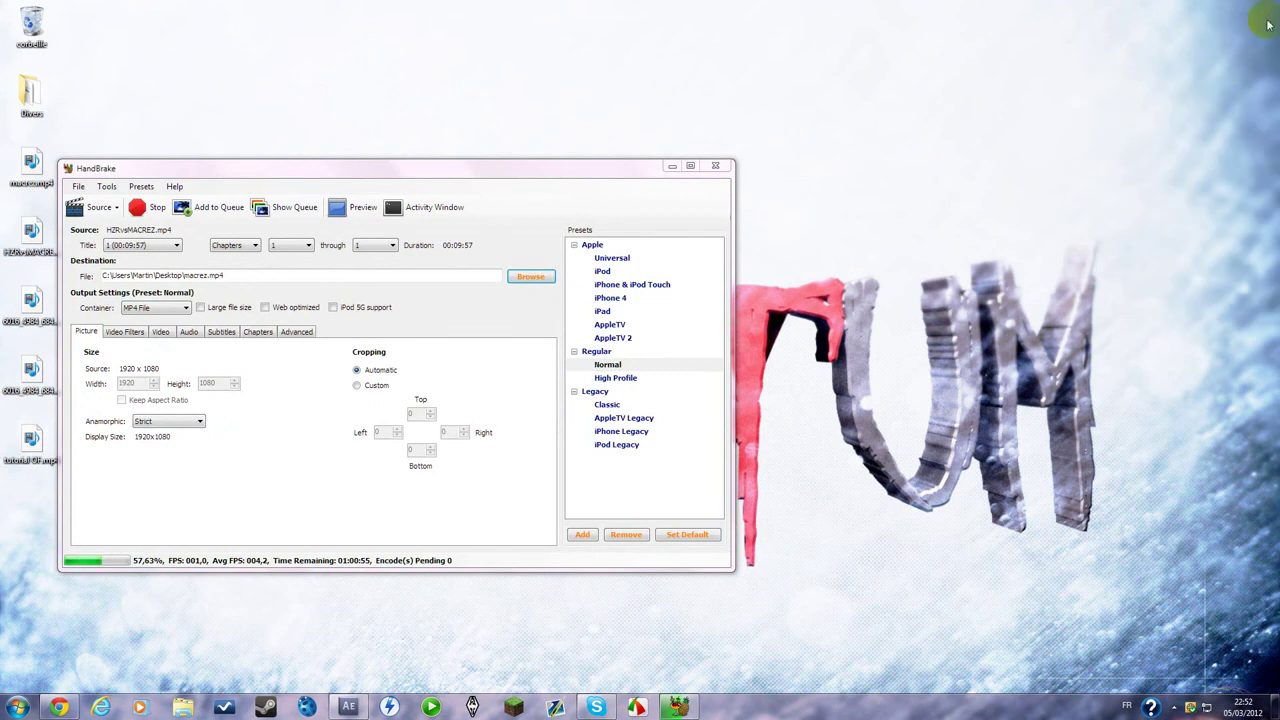
left_click_drag(1252, 40, 1080, 168)
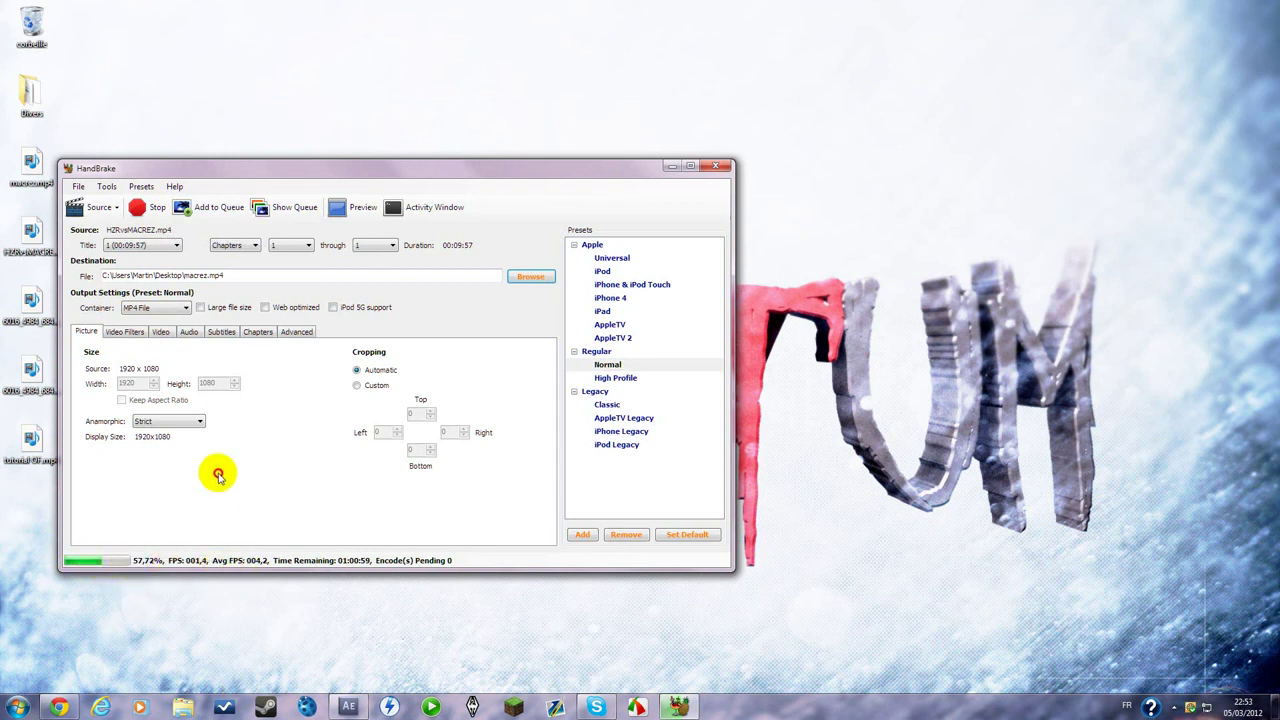
left_click_drag(976, 16, 1210, 60)
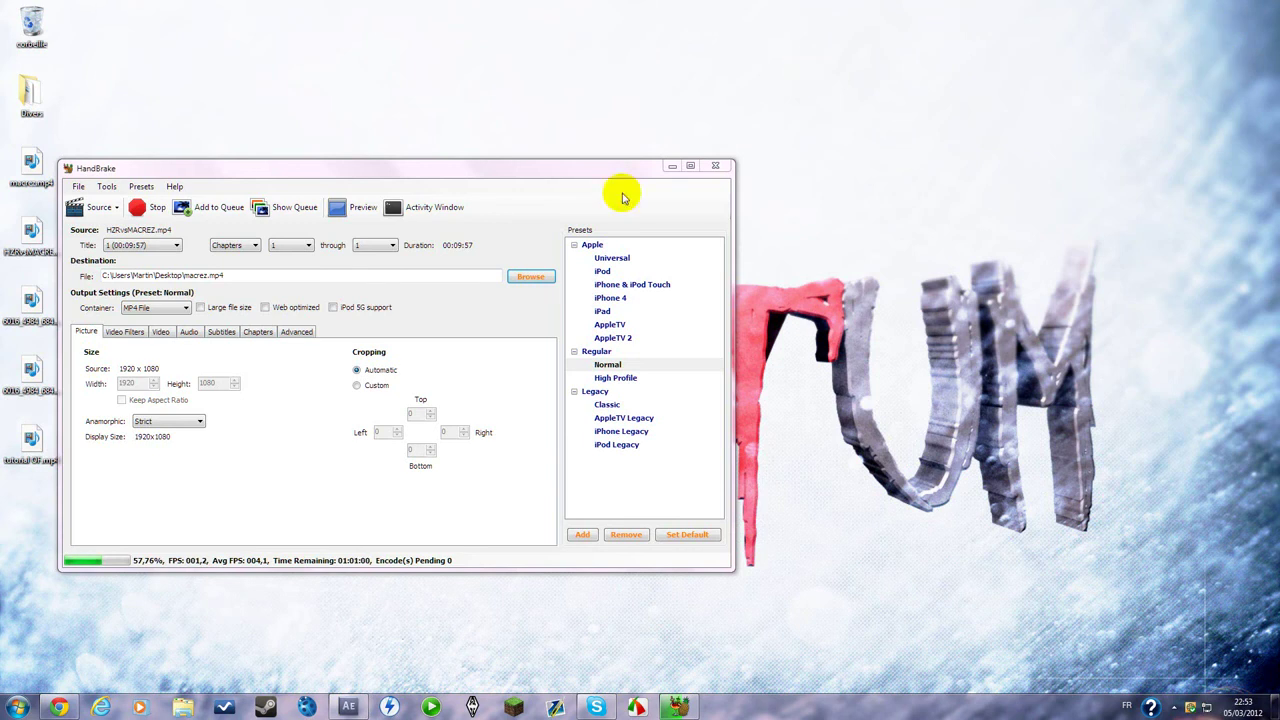
left_click(671, 165)
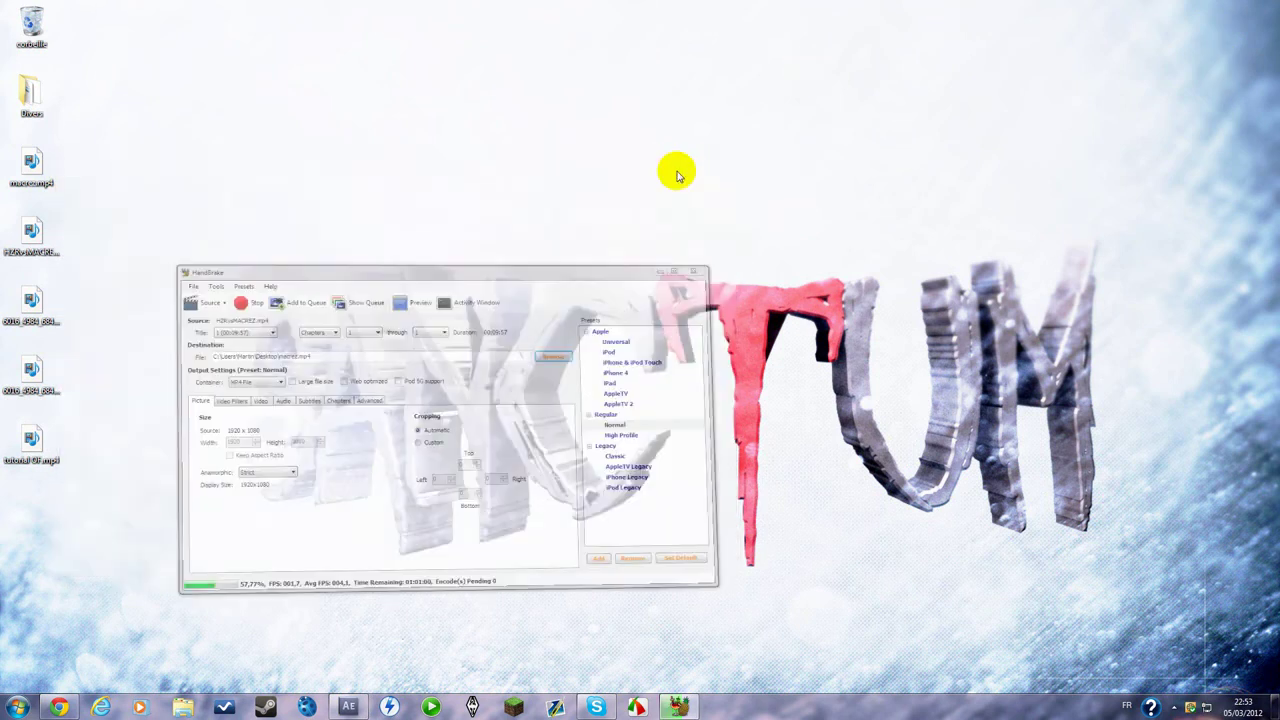
left_click(1042, 652)
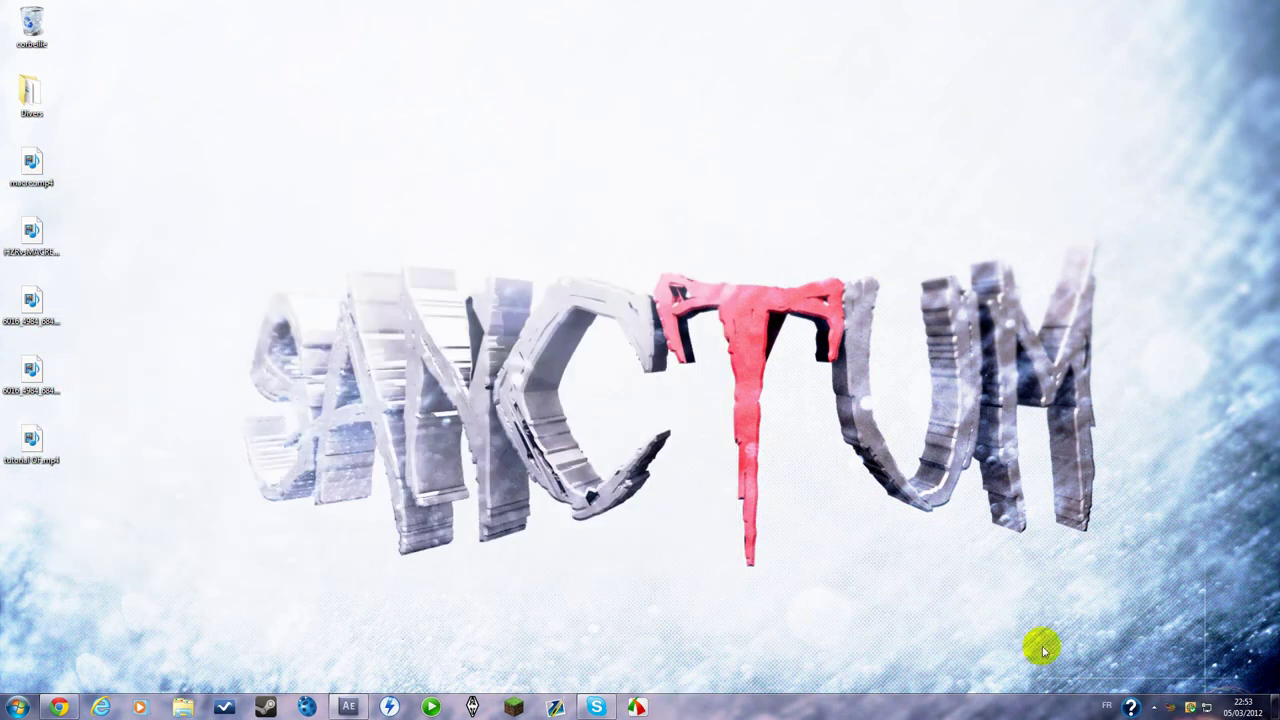
left_click_drag(1245, 192, 178, 636)
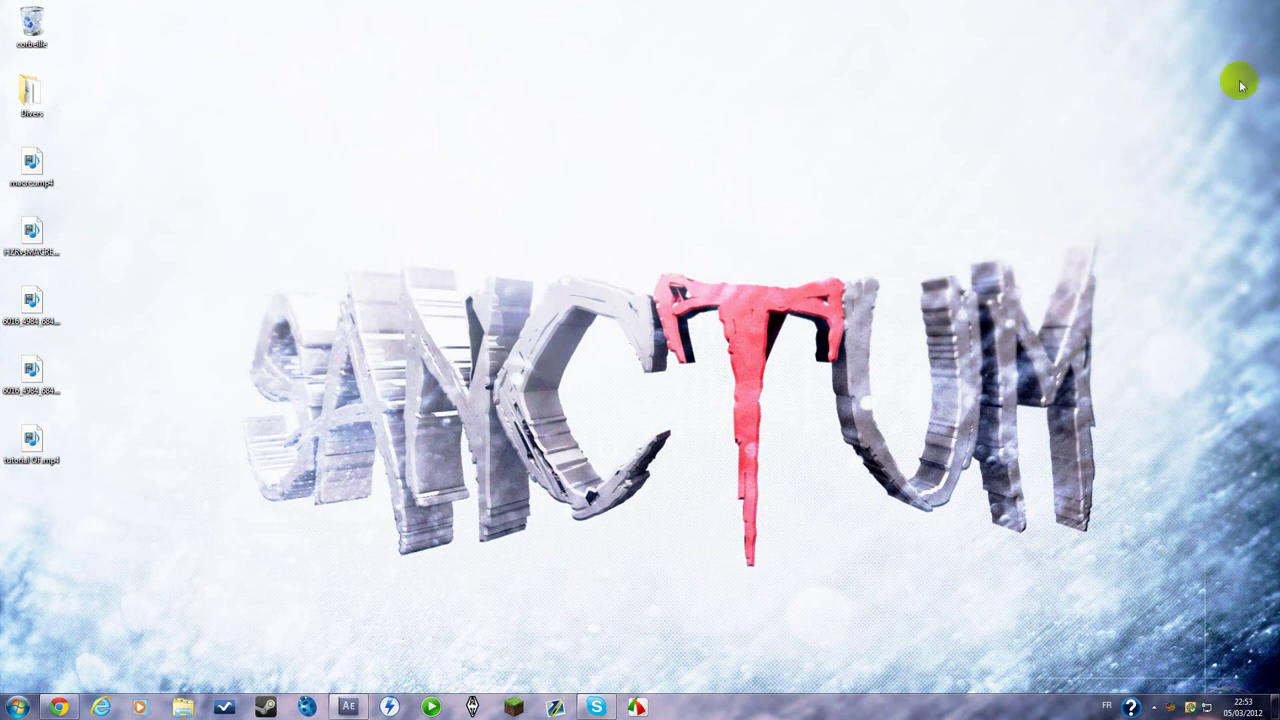
left_click(72, 710)
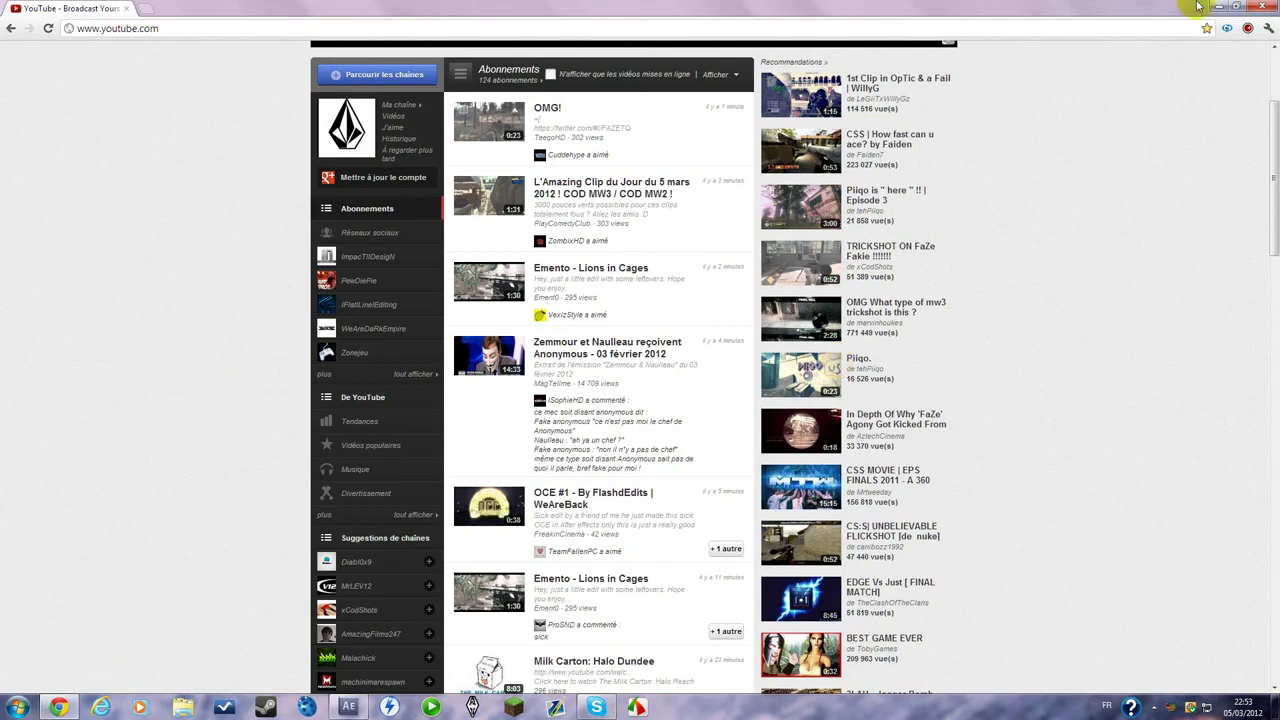
left_click(1236, 8)
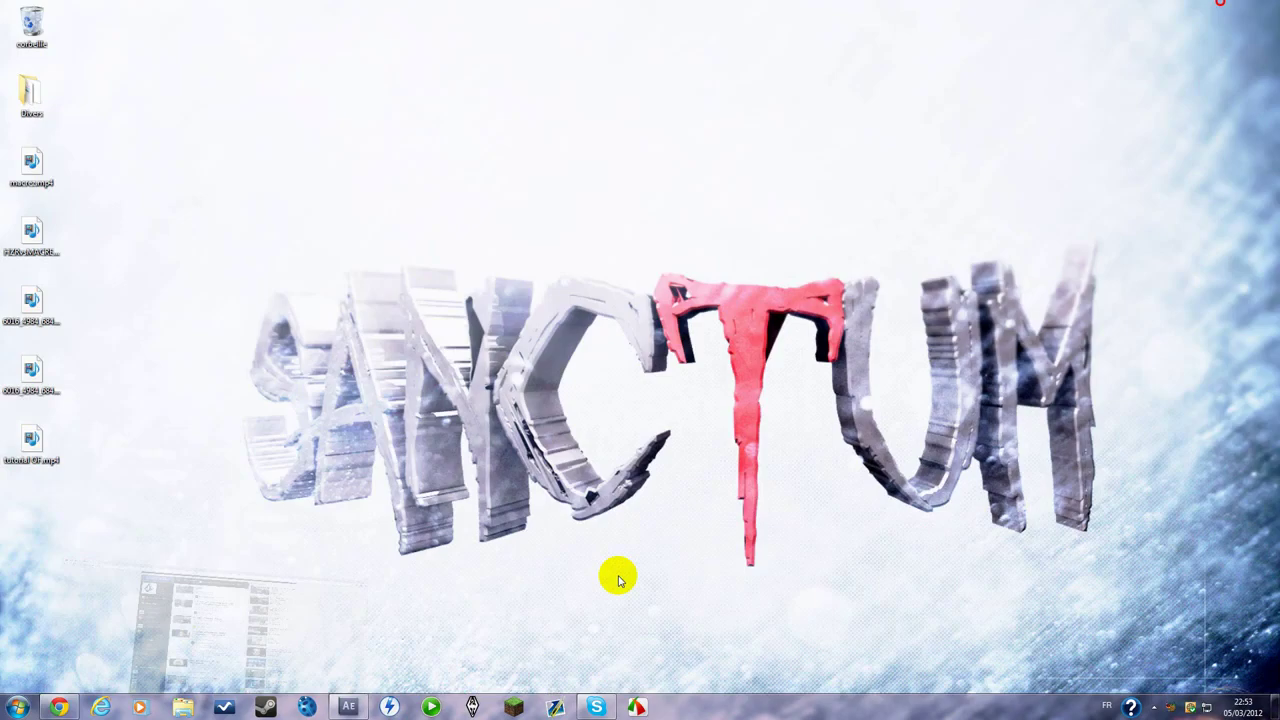
- Switch to After Effects to check the progress of the Composition 1 render, and return to the desktop
left_click(349, 708)
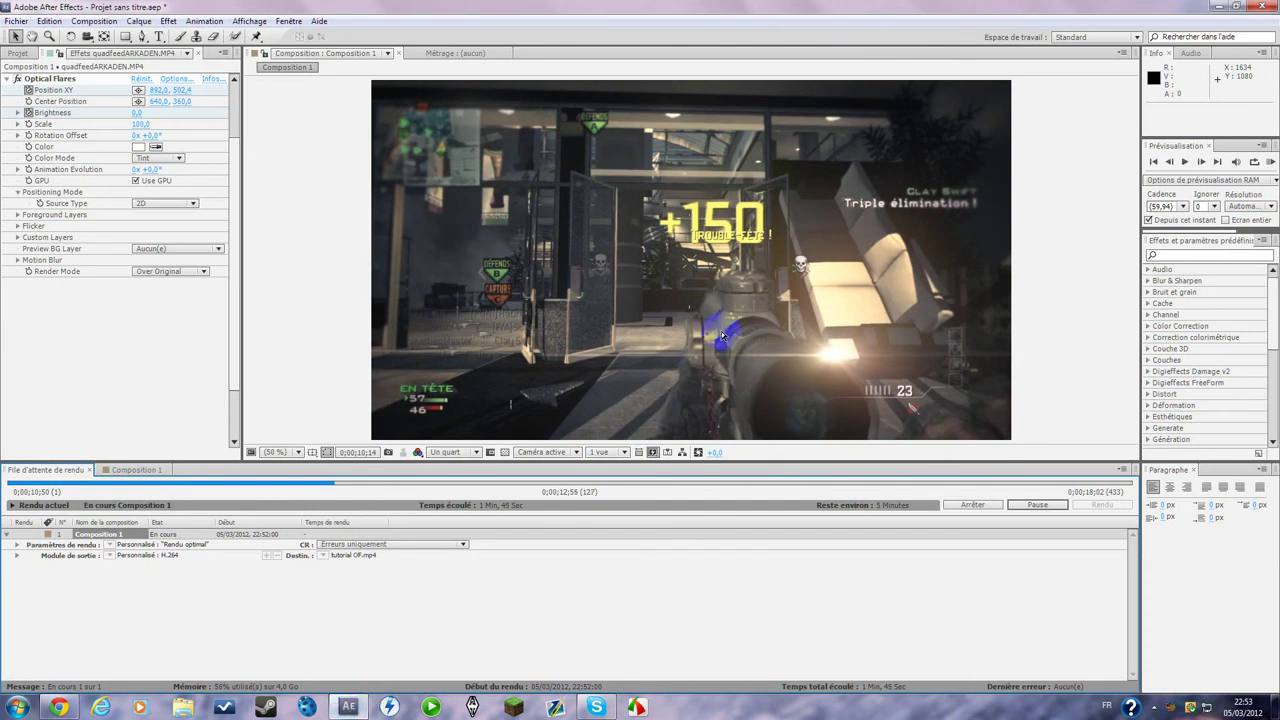
left_click(1217, 8)
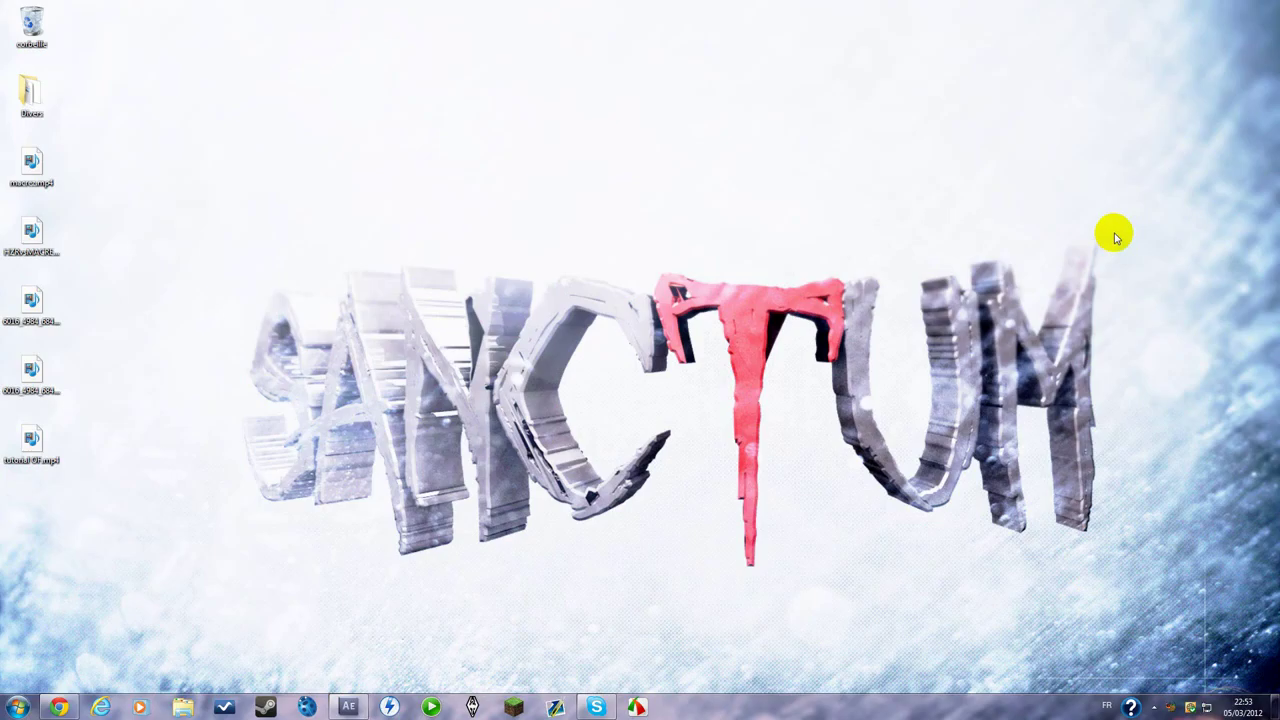
left_click_drag(1217, 116, 160, 640)
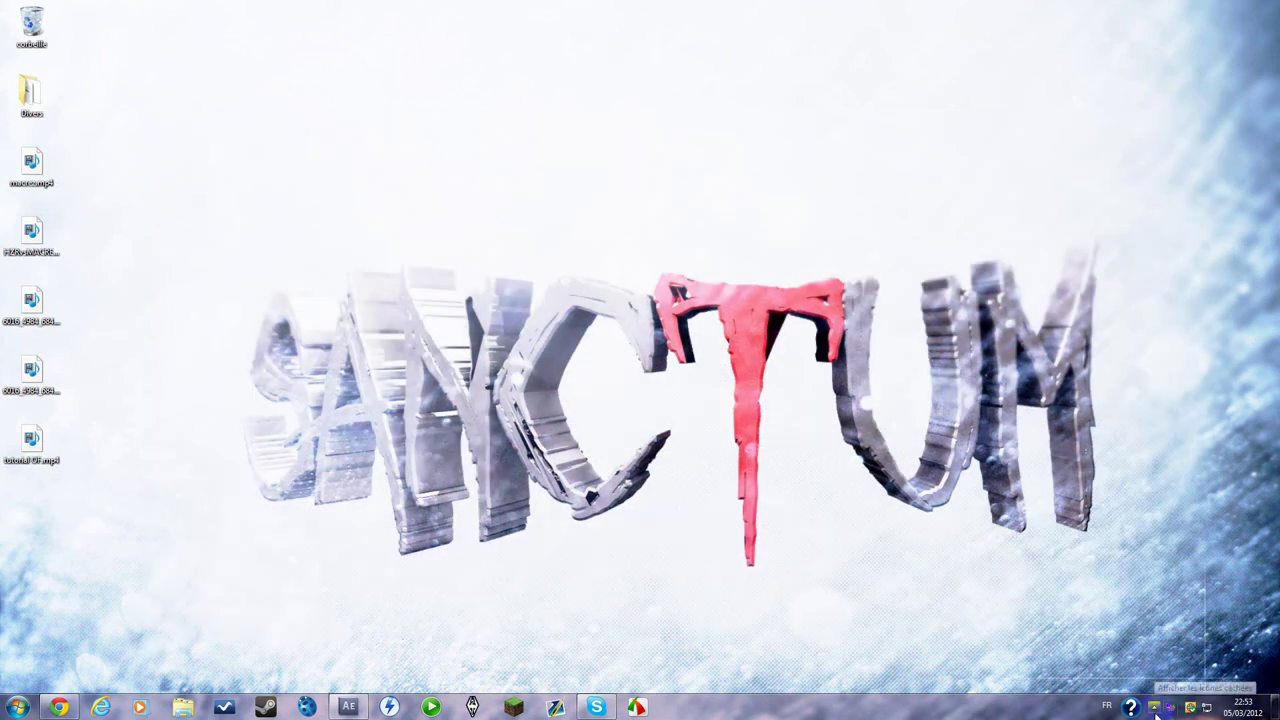